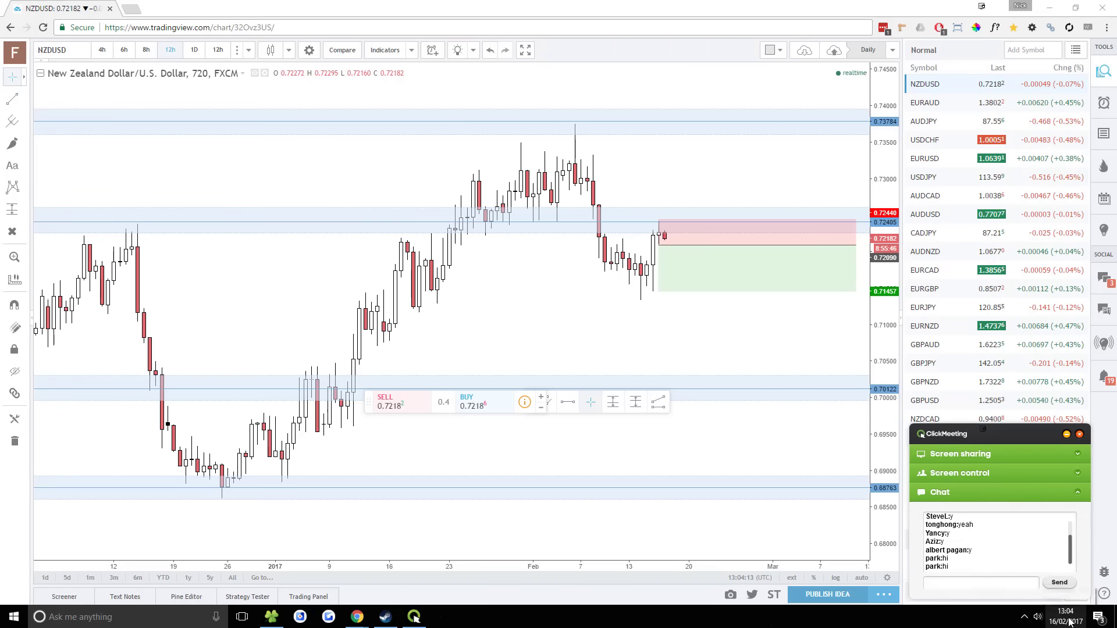
Check today's date and time in the system calendar, and dismiss the forum notification
left_click(1069, 621)
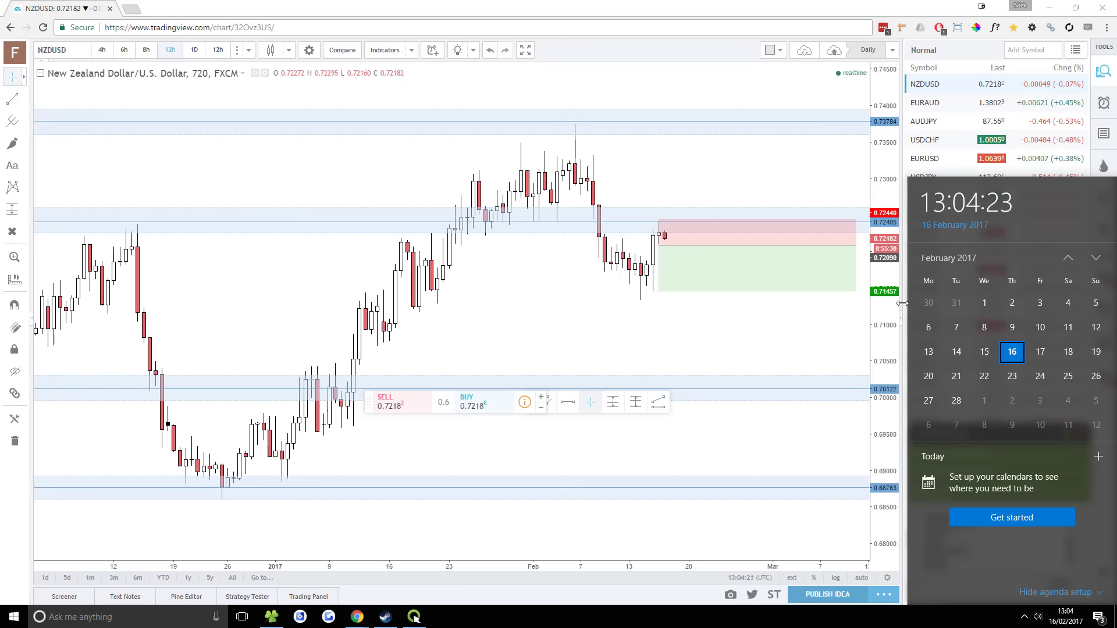
left_click(1068, 621)
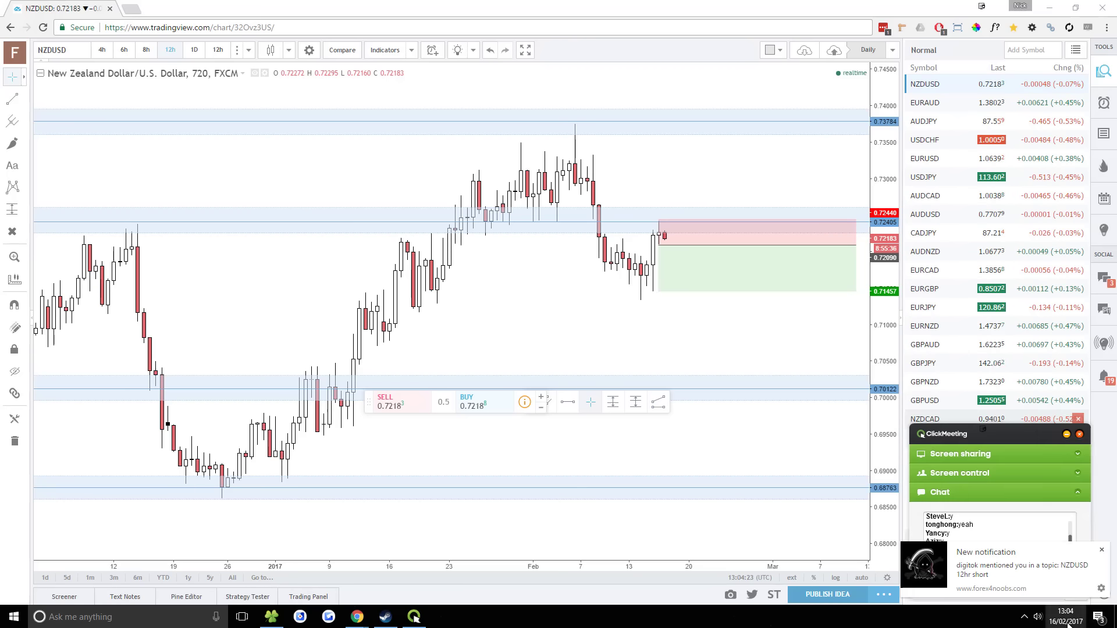
left_click(1101, 550)
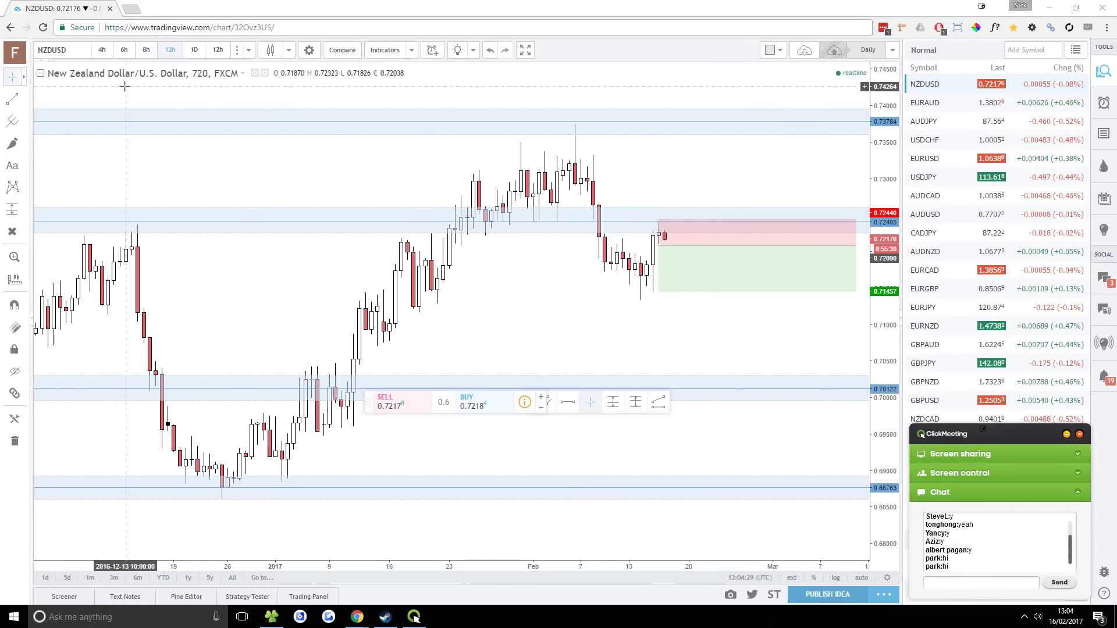
Move the floating buy/sell panel and favourite drawing tools off the NZDUSD chart to just below it, and shorten the short position's time span
mouse_move(755, 281)
mouse_move(368, 402)
left_mouse_down()
mouse_move(368, 598)
mouse_move(342, 606)
left_mouse_up()
left_click_drag(512, 398, 521, 367)
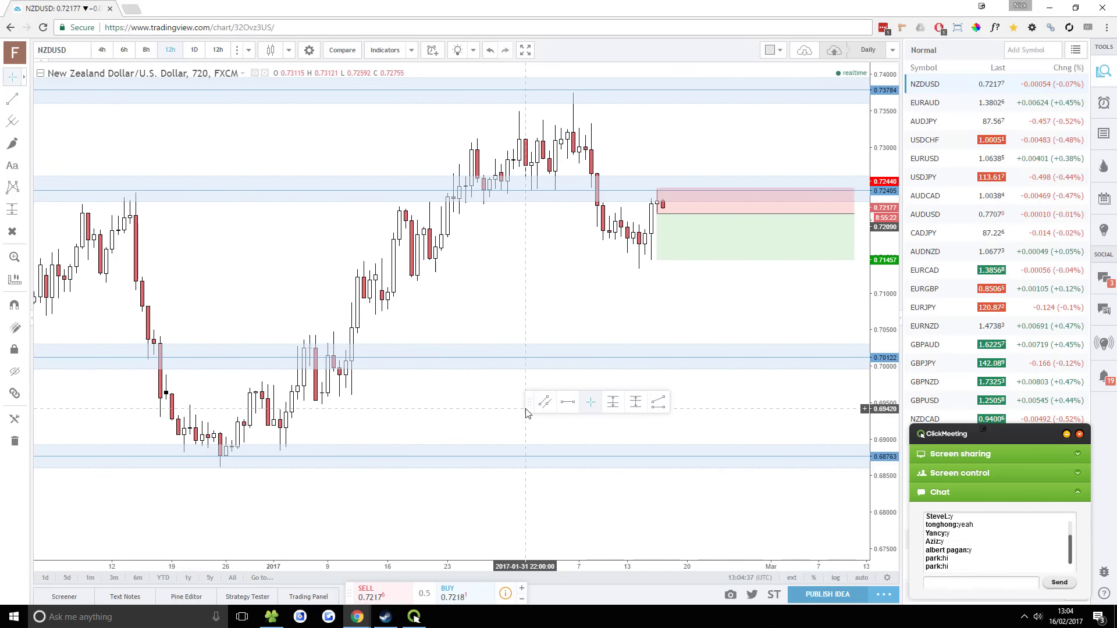
mouse_move(528, 406)
left_mouse_down()
mouse_move(522, 593)
mouse_move(536, 598)
left_mouse_up()
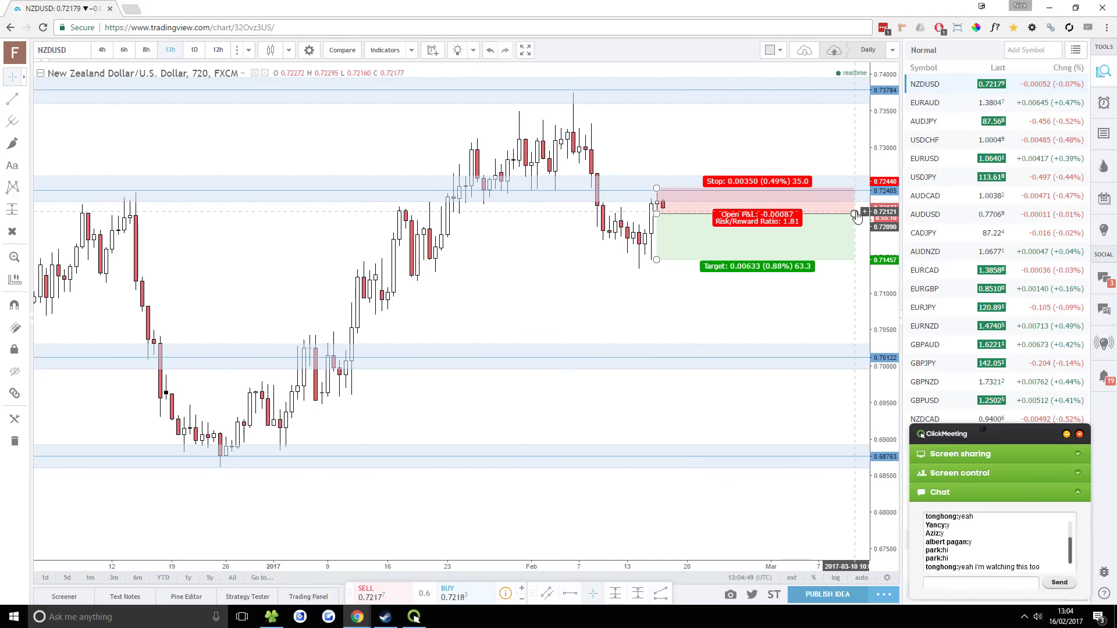
left_click_drag(856, 216, 806, 214)
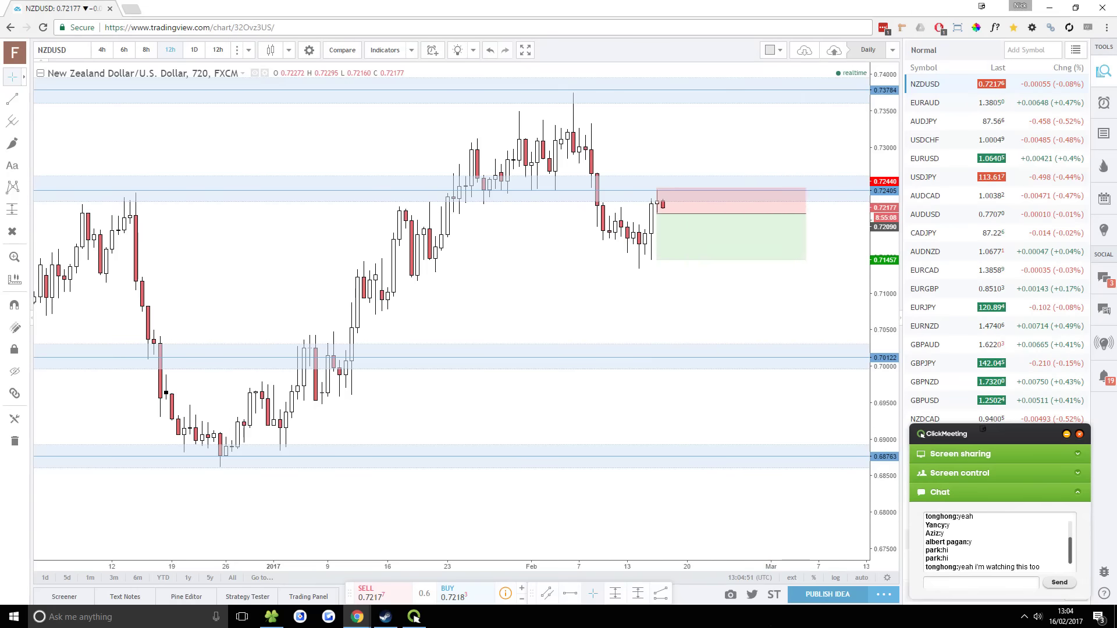
Switch to the Forex Factory page and review the 1:30pm USD high-impact news: Building Permits, Philly Fed Manufacturing Index and Unemployment Claims
left_click(415, 617)
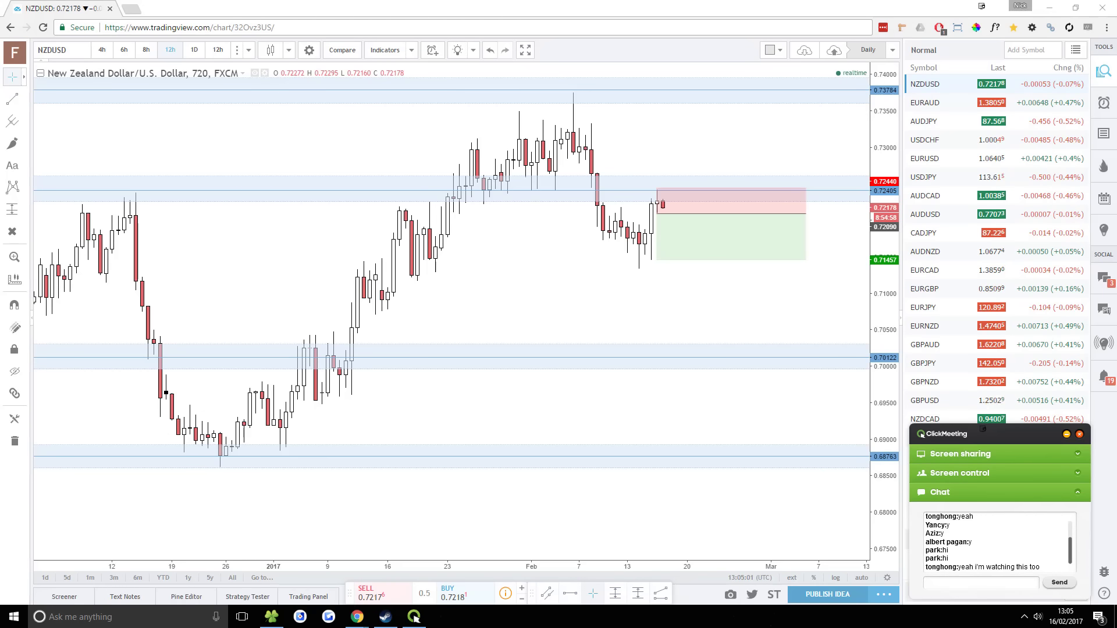
key("alt+Tab")
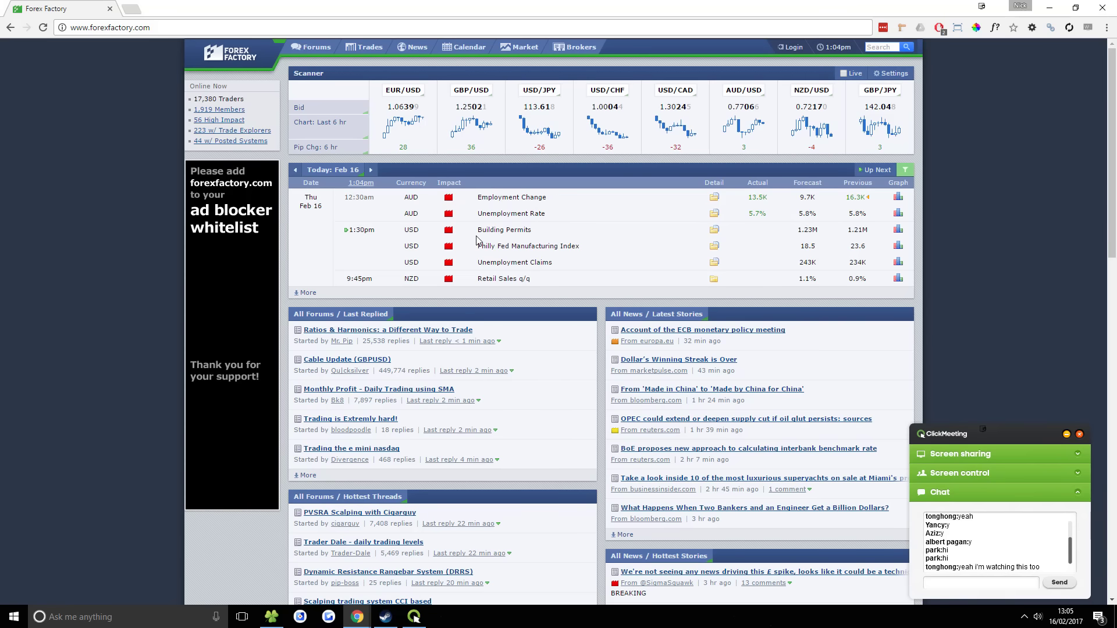
left_click_drag(472, 230, 615, 259)
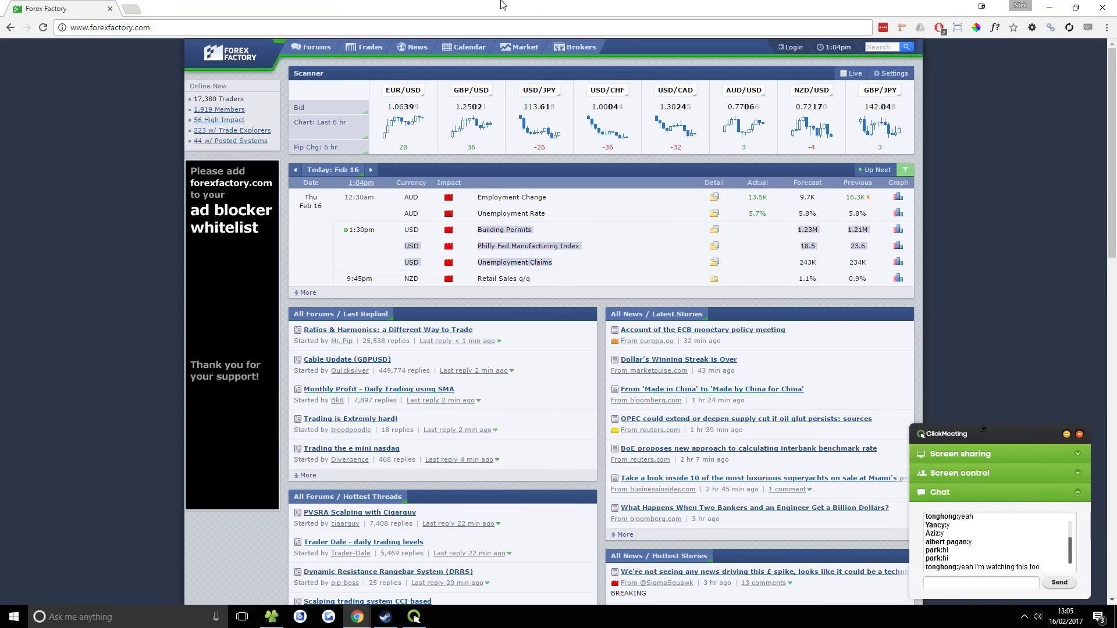
left_click(1075, 8)
Annotate the recent drop, pullback and projected fall with arrows and a yellow highlight box, and clear the annotations
left_click_drag(839, 115, 839, 186)
left_click(841, 183)
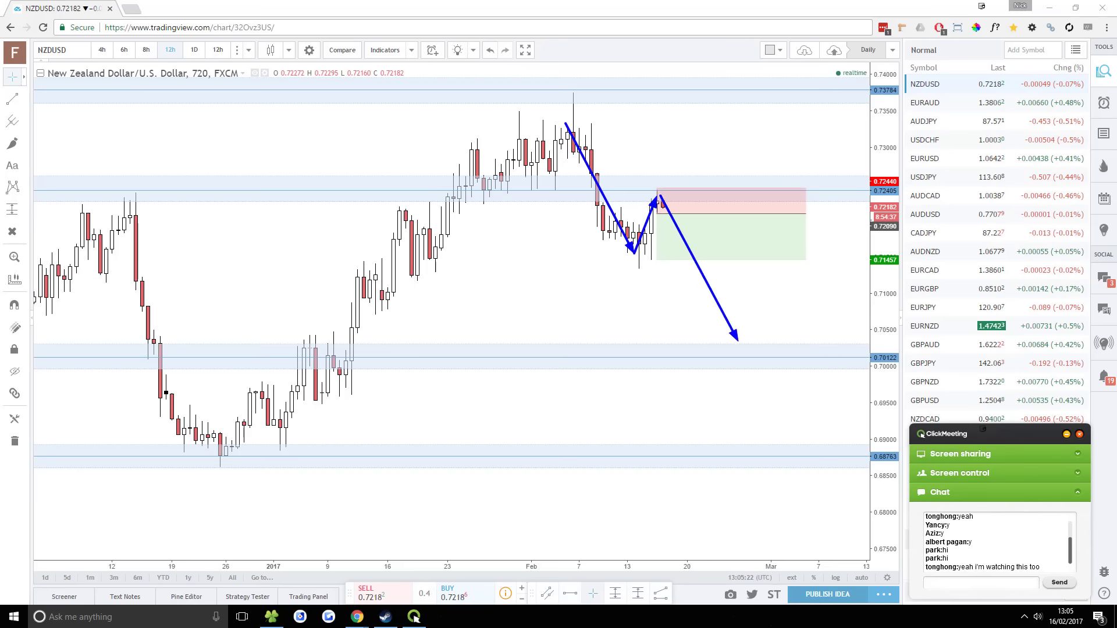
left_click_drag(555, 114, 745, 359)
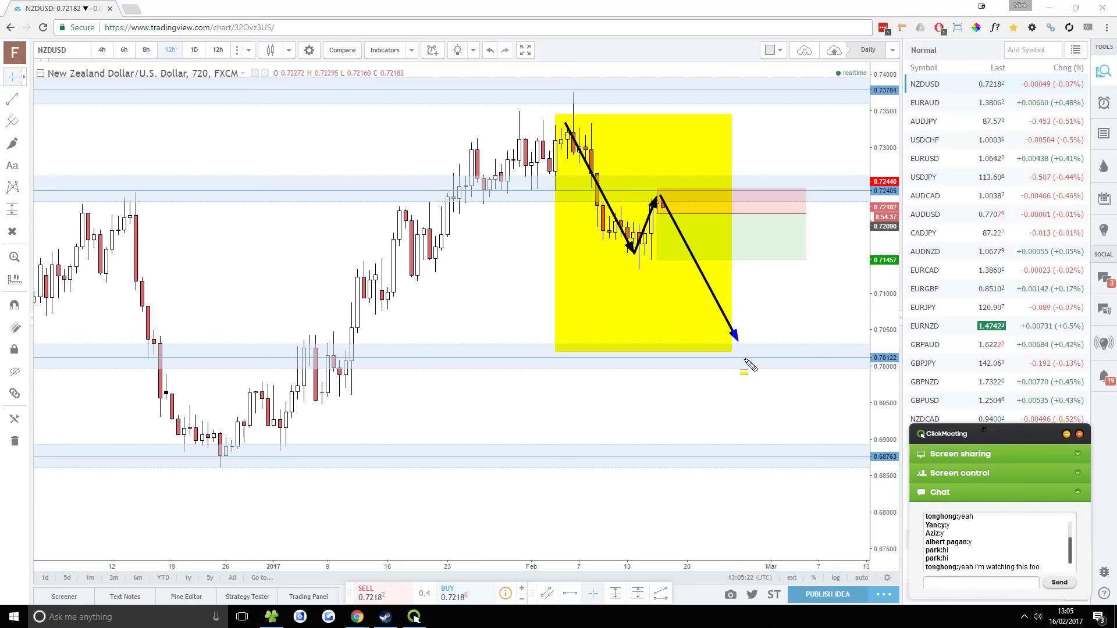
key("Escape")
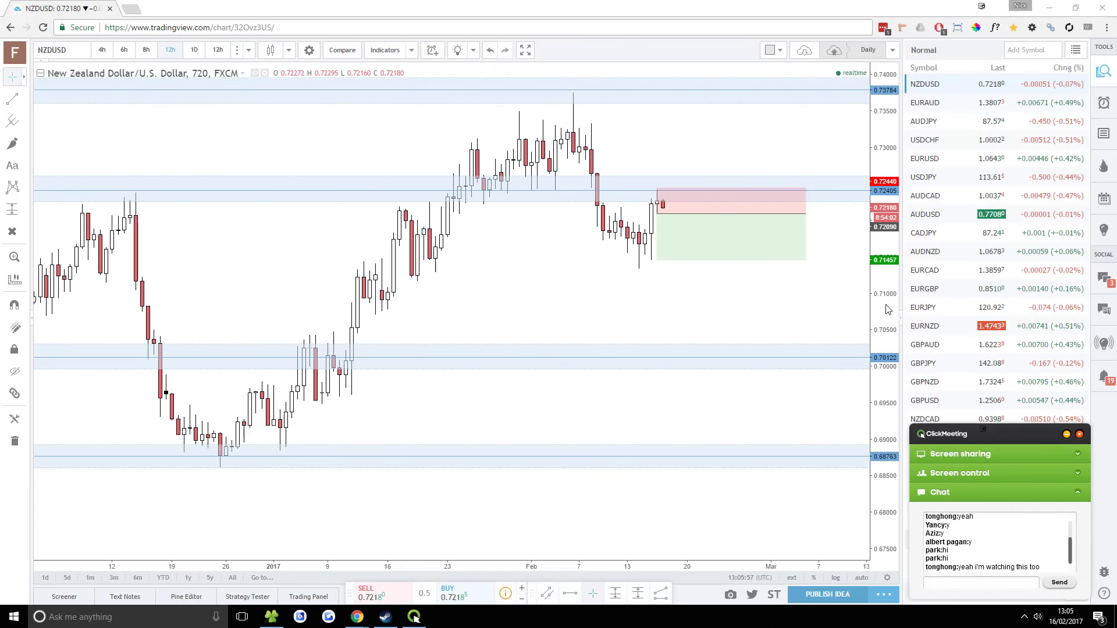
Draw a descending trend line from the early September 2016 high at about 0.7483, across the November high, to about 0.7273 in late February 2017
scroll(704, 294, "down", 5)
scroll(557, 216, "down", 2)
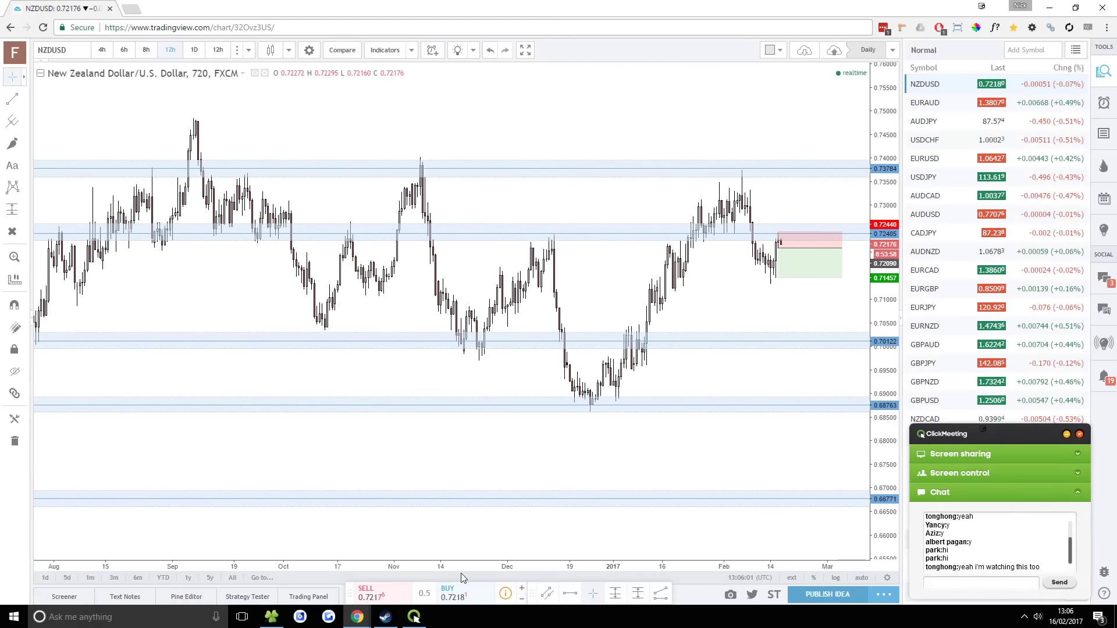
left_click(25, 99)
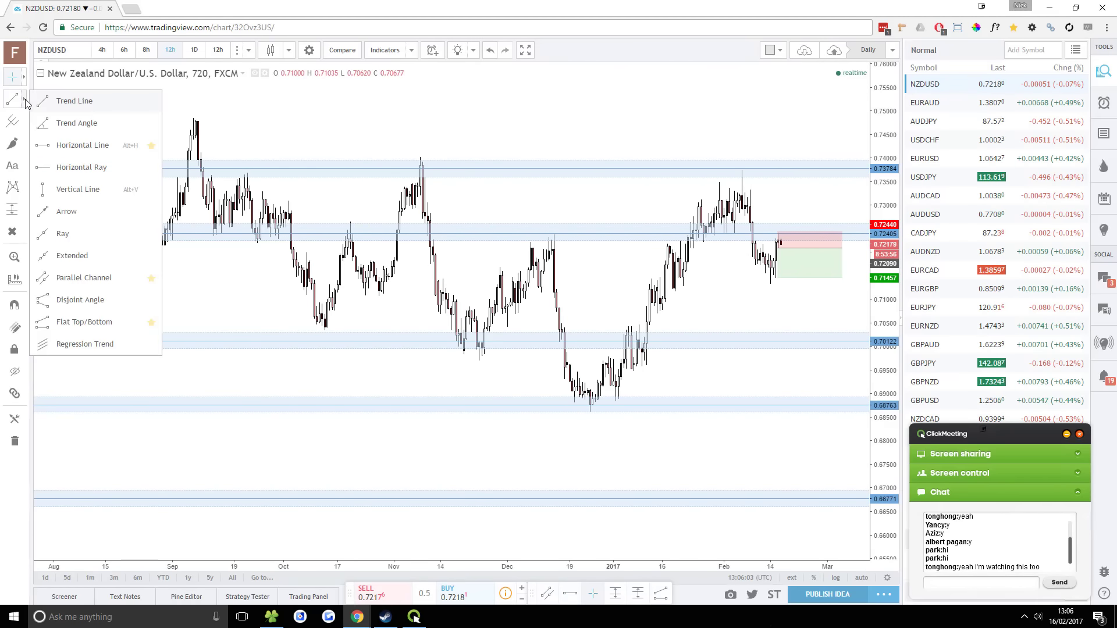
left_click(38, 104)
left_click(175, 118)
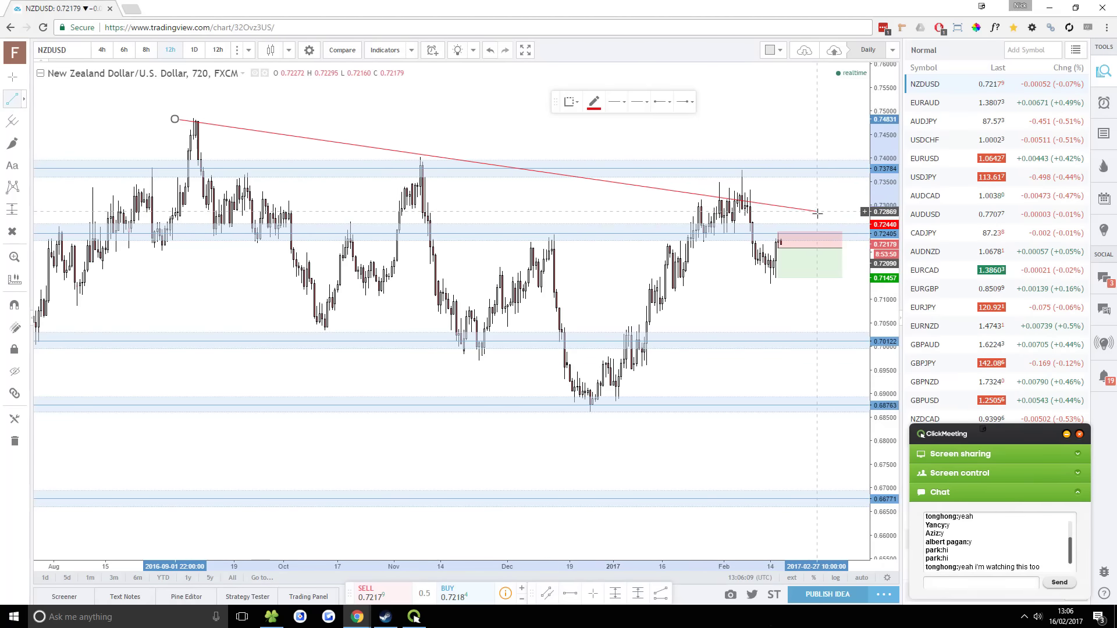
left_click(822, 218)
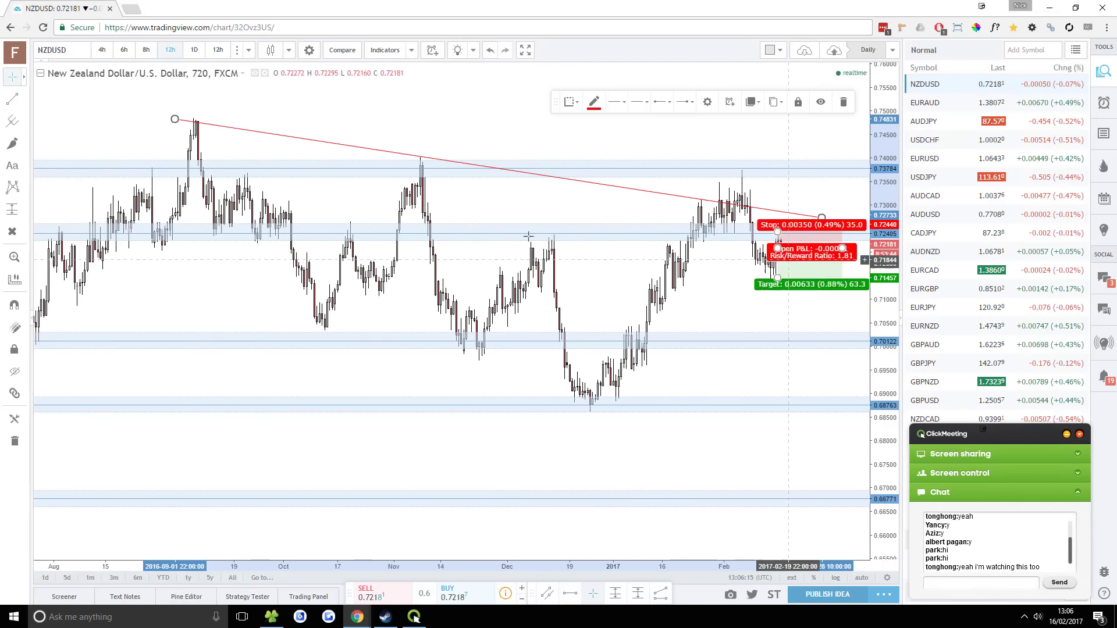
Switch the chart to the 1-week interval and examine how the trend line fits the weekly highs
left_click(248, 50)
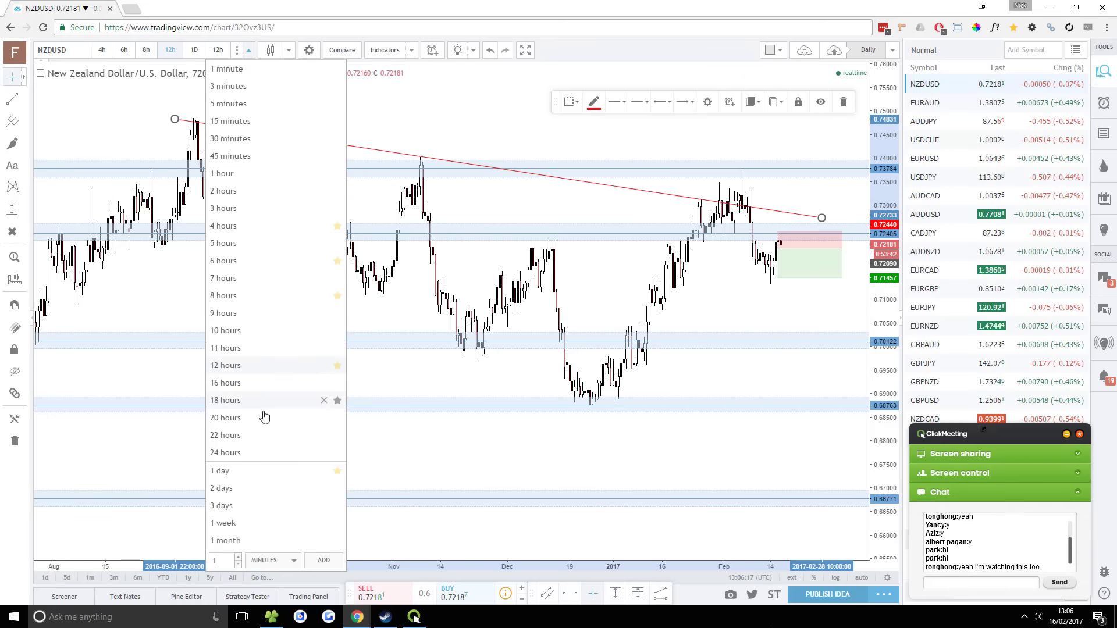
left_click(233, 526)
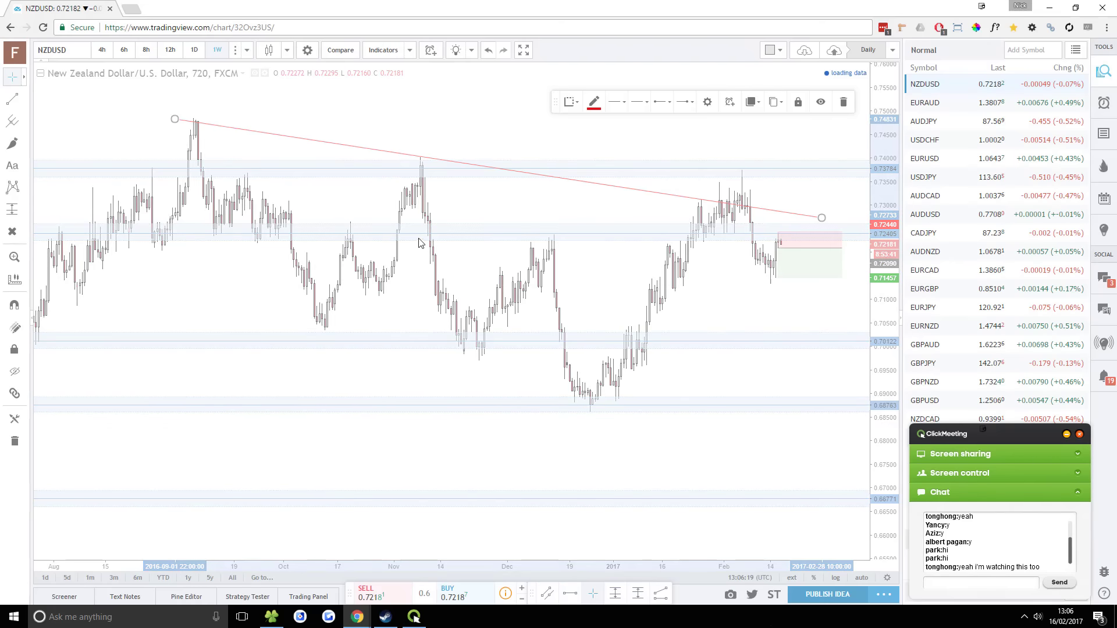
scroll(720, 265, "up", 5)
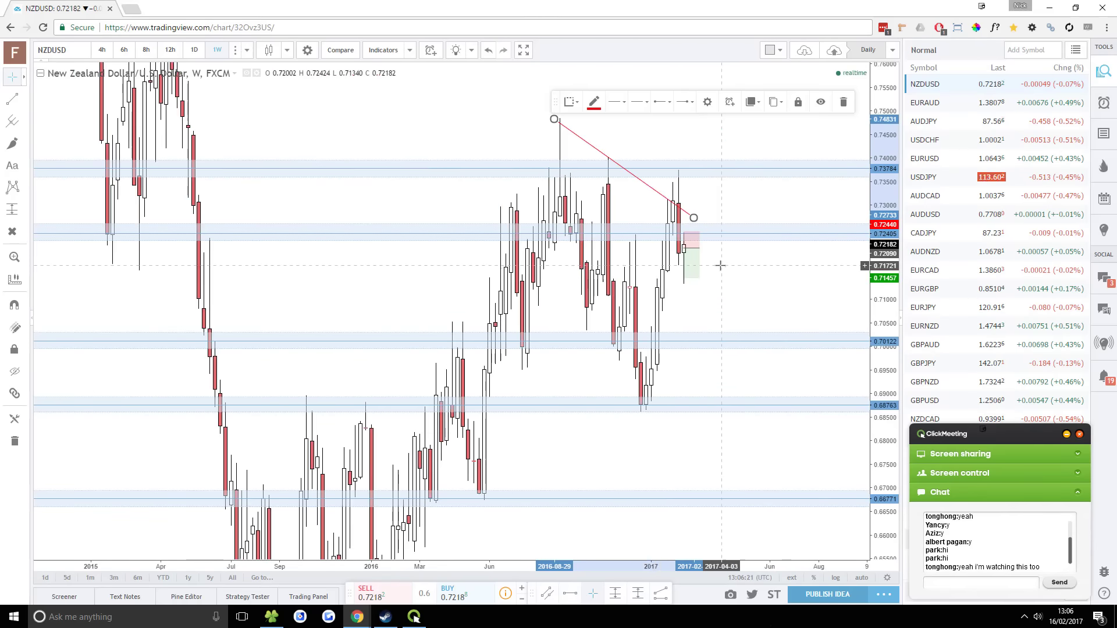
scroll(720, 266, "up", 1)
left_click_drag(888, 354, 889, 419)
scroll(640, 378, "down", 2)
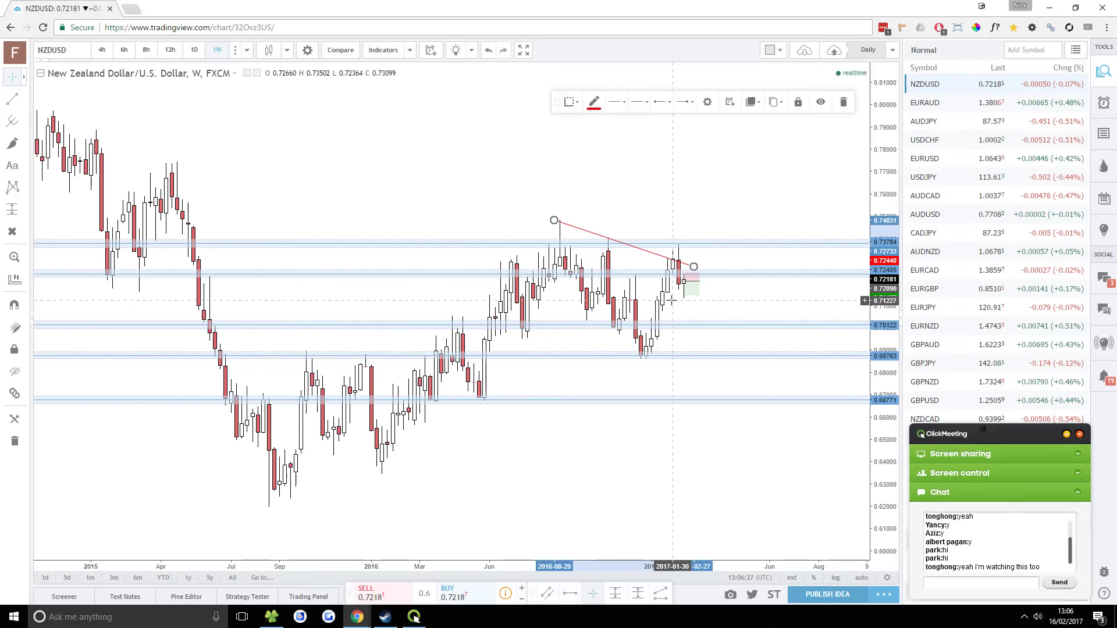
scroll(533, 222, "up", 2)
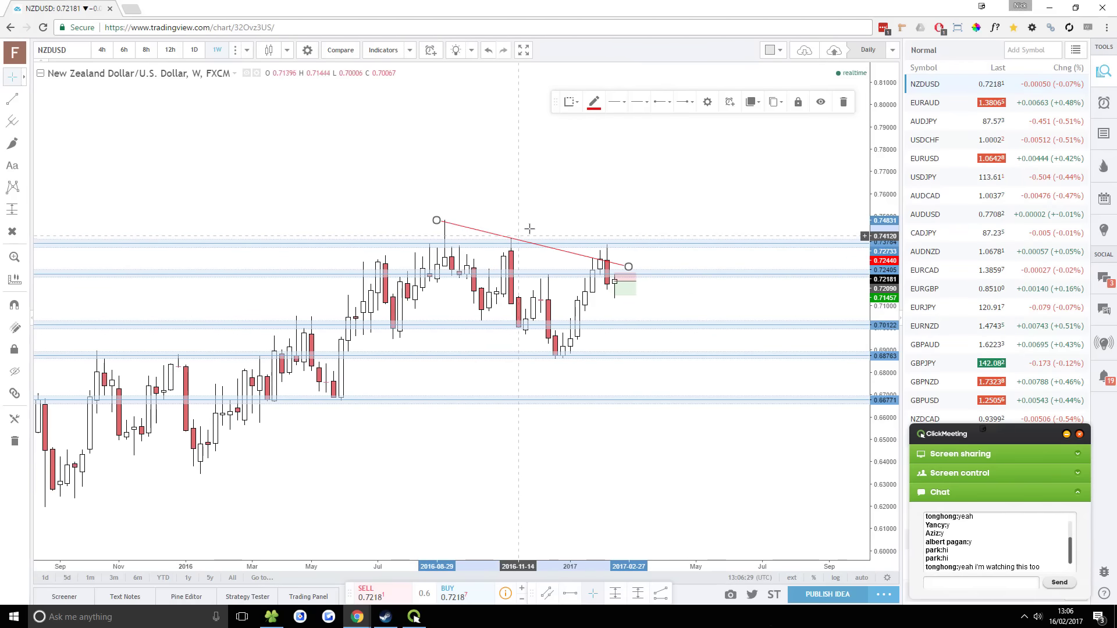
Return the chart to the 12-hour interval and delete the descending trend line
left_click(170, 50)
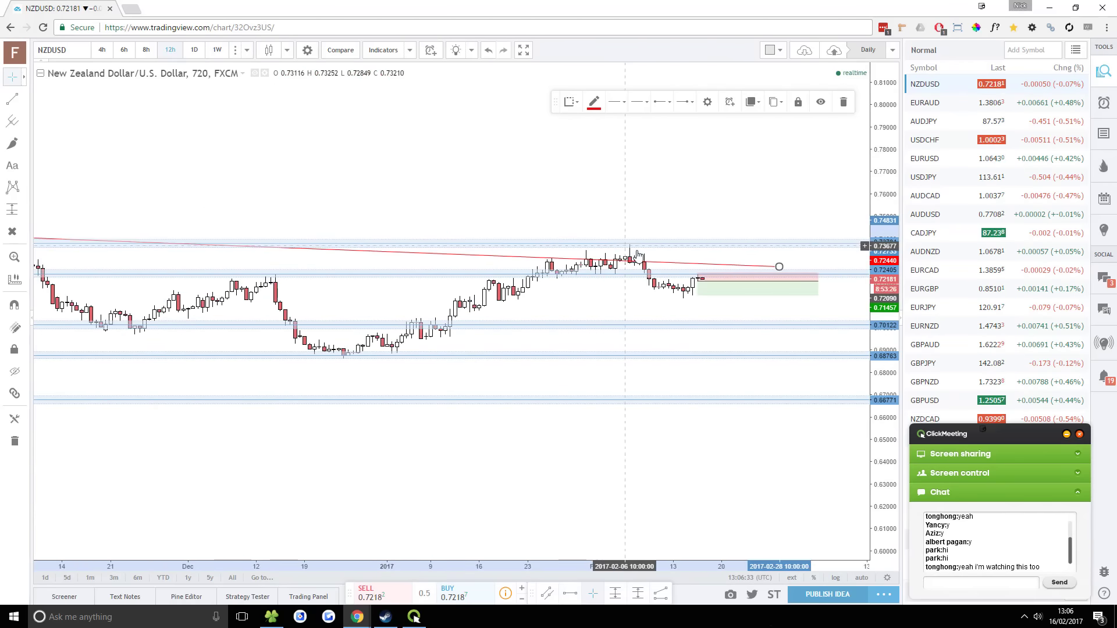
scroll(638, 256, "down", 2)
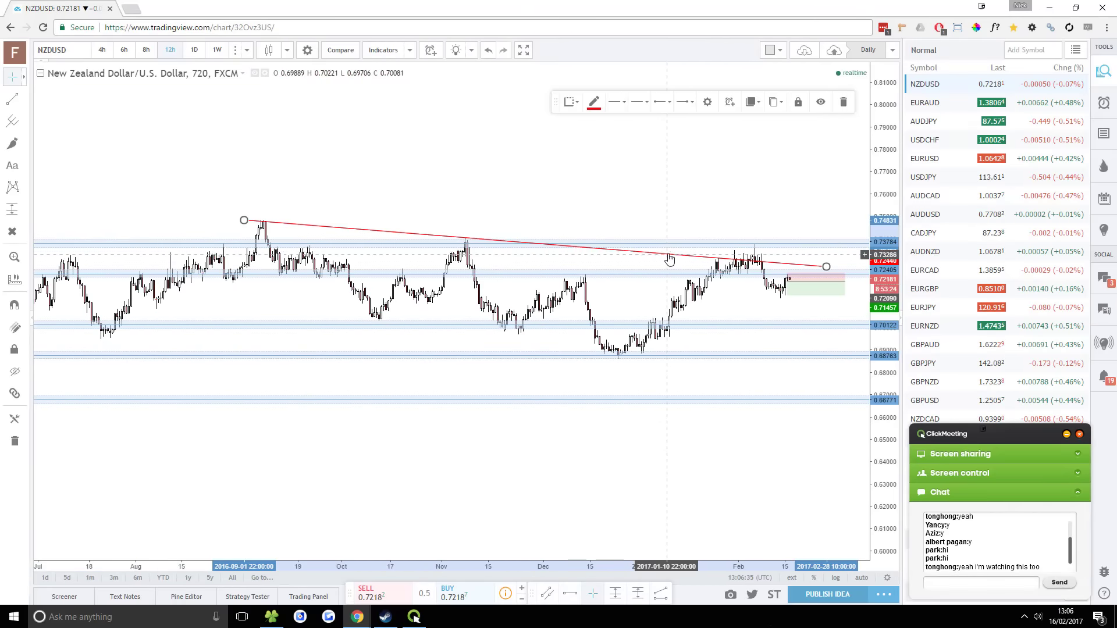
key("Delete")
scroll(768, 249, "up", 3)
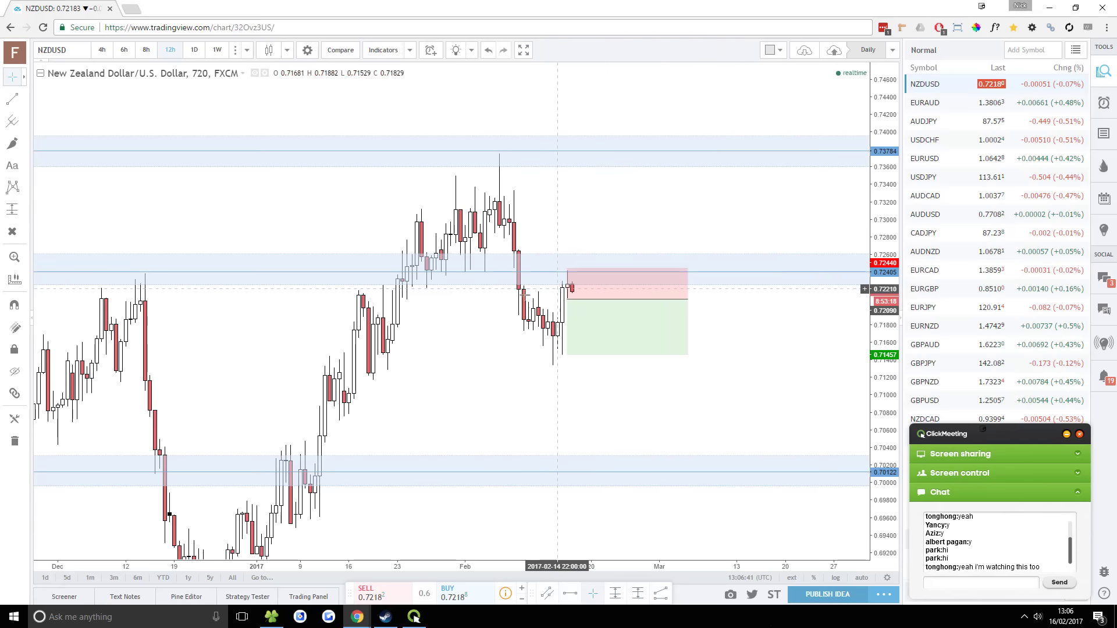
Check the short position's profit target price in its coordinate settings without changing anything
left_click(582, 284)
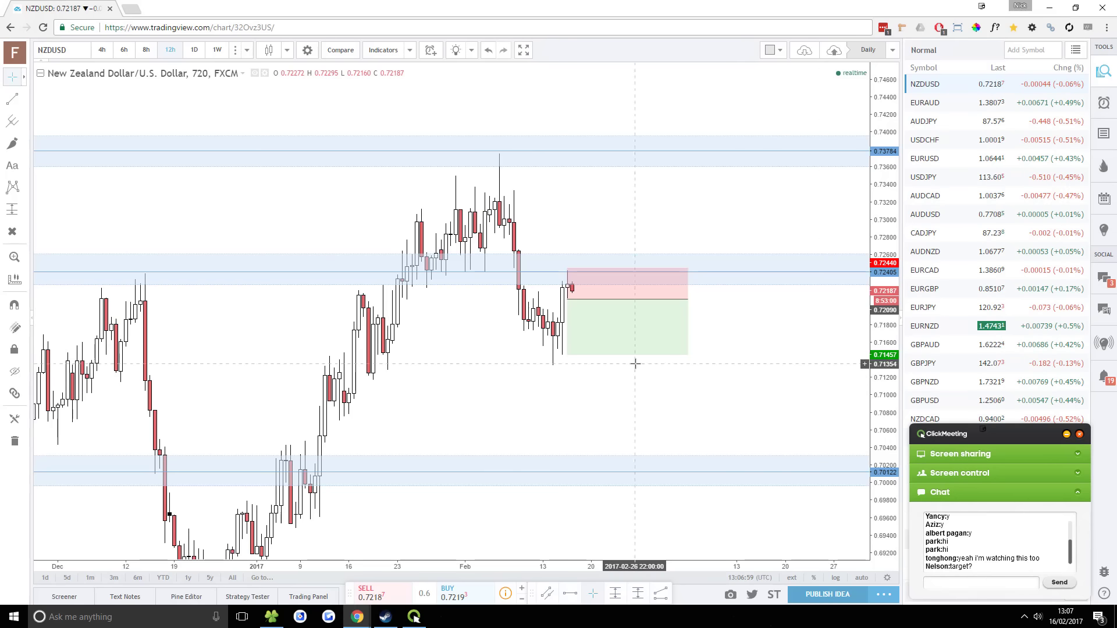
double_click(651, 332)
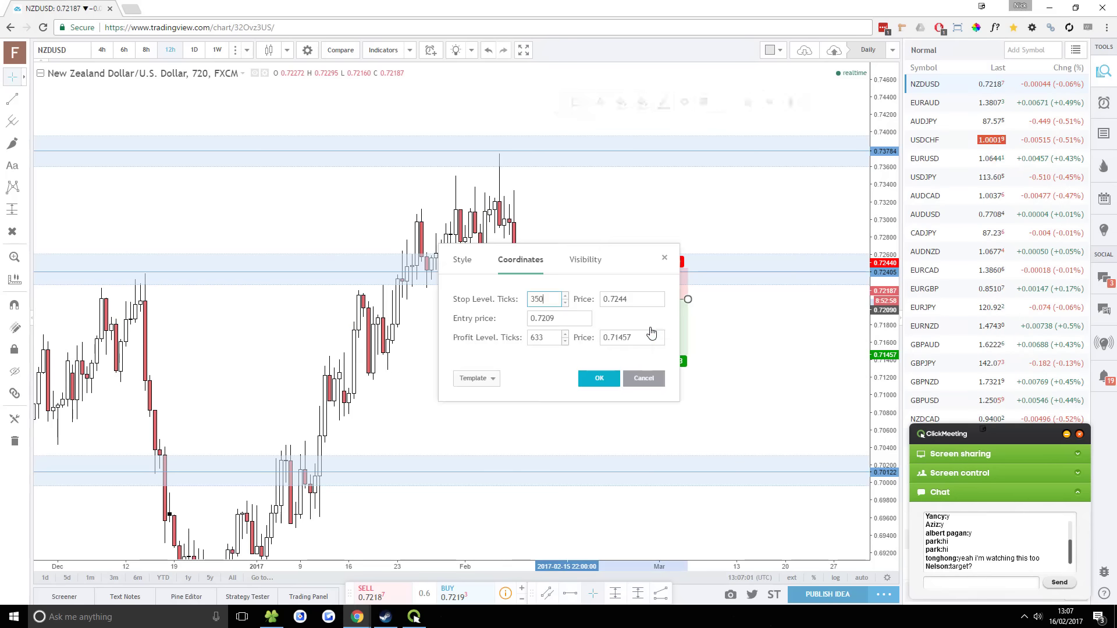
left_click(646, 335)
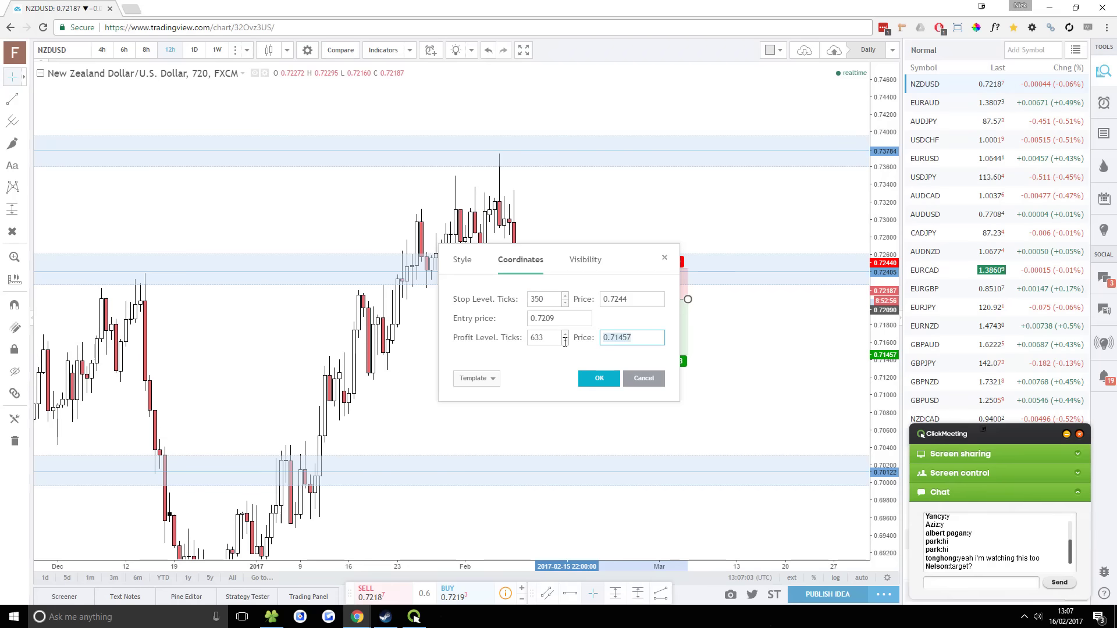
left_click(628, 336)
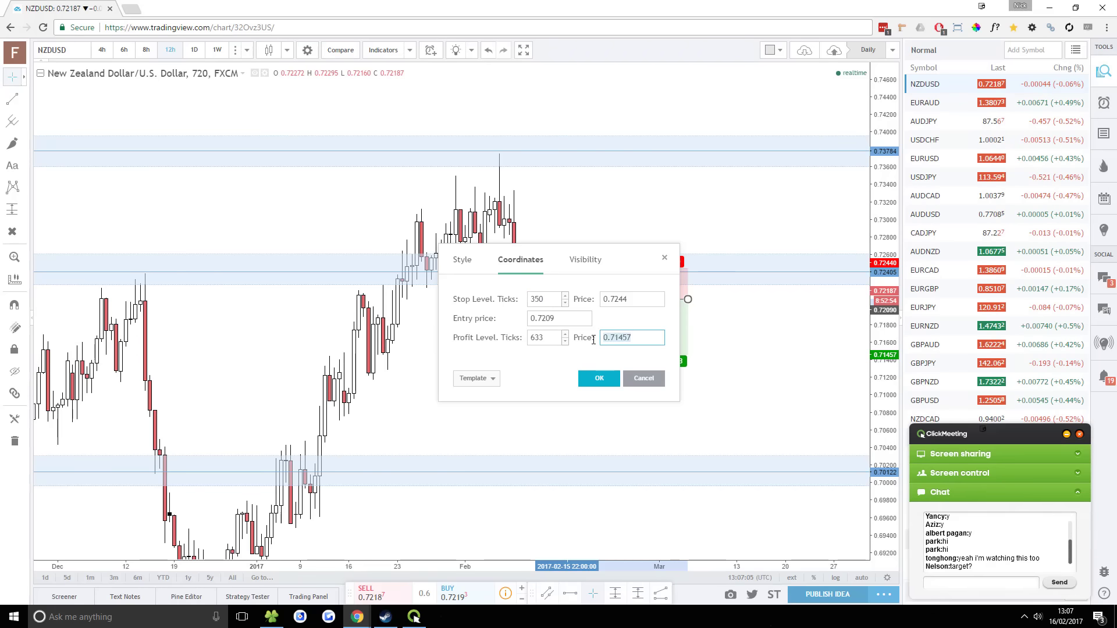
left_click(653, 379)
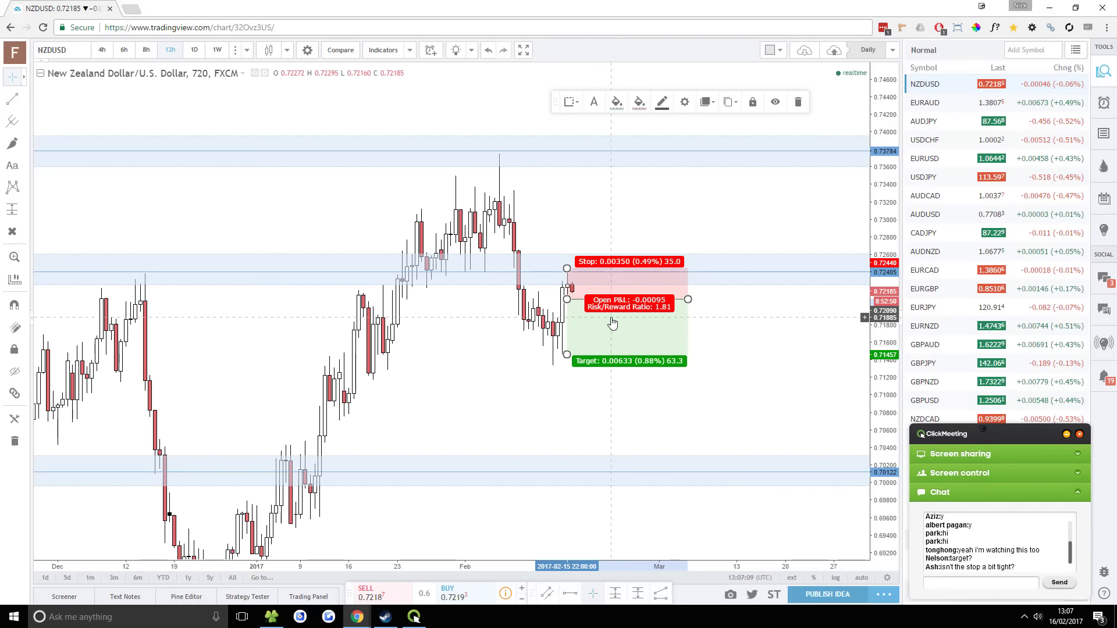
Set the short position's entry price to 0.7204
left_click_drag(611, 318, 612, 318)
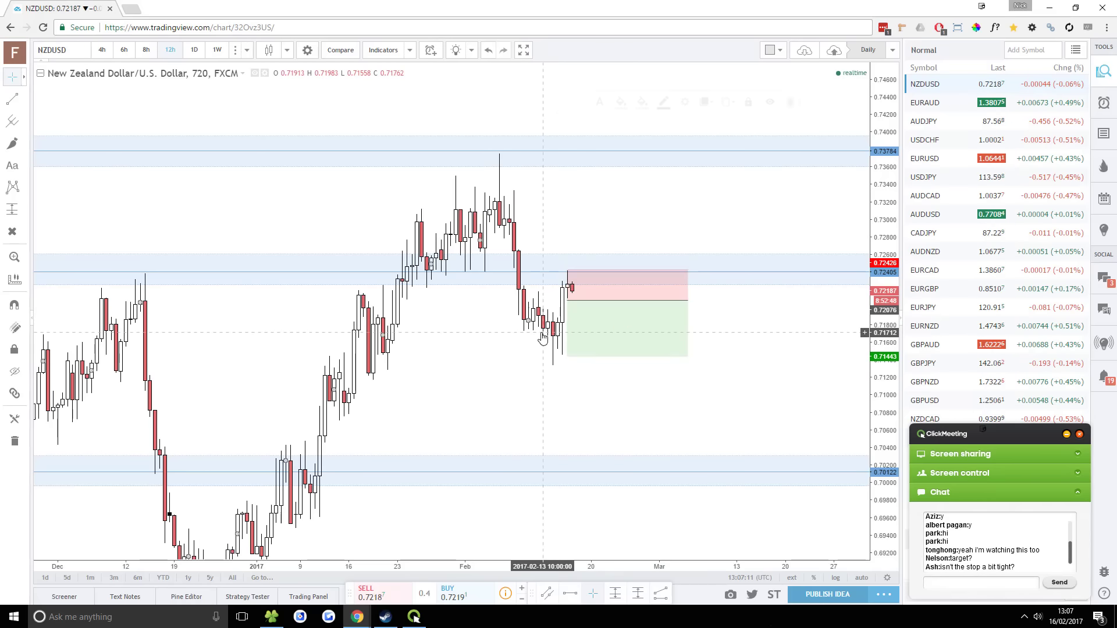
double_click(579, 317)
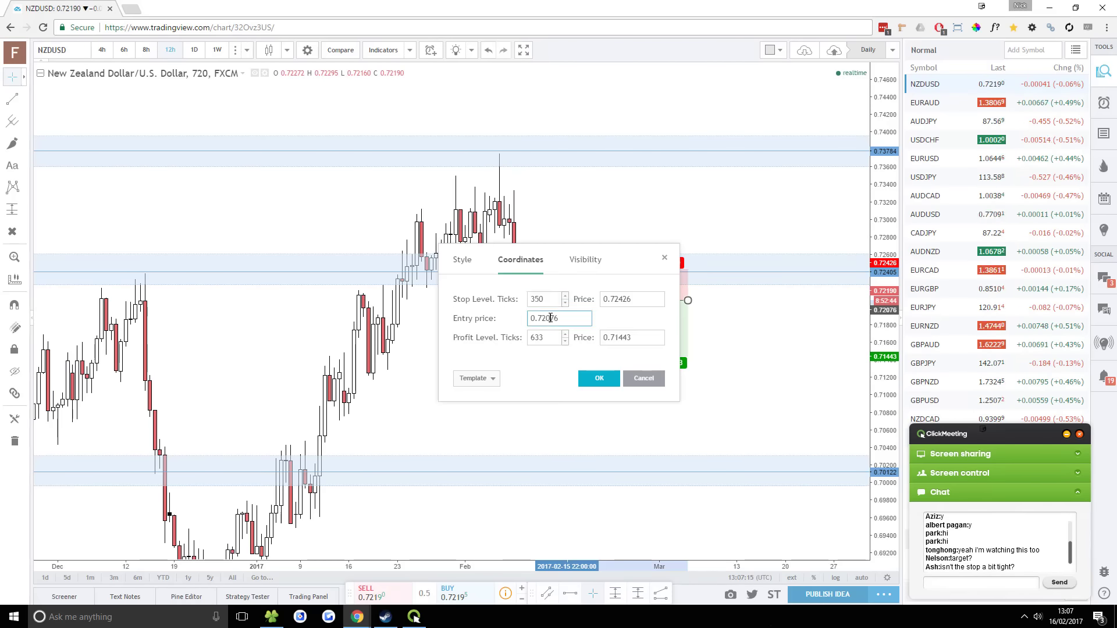
left_click_drag(545, 318, 562, 317)
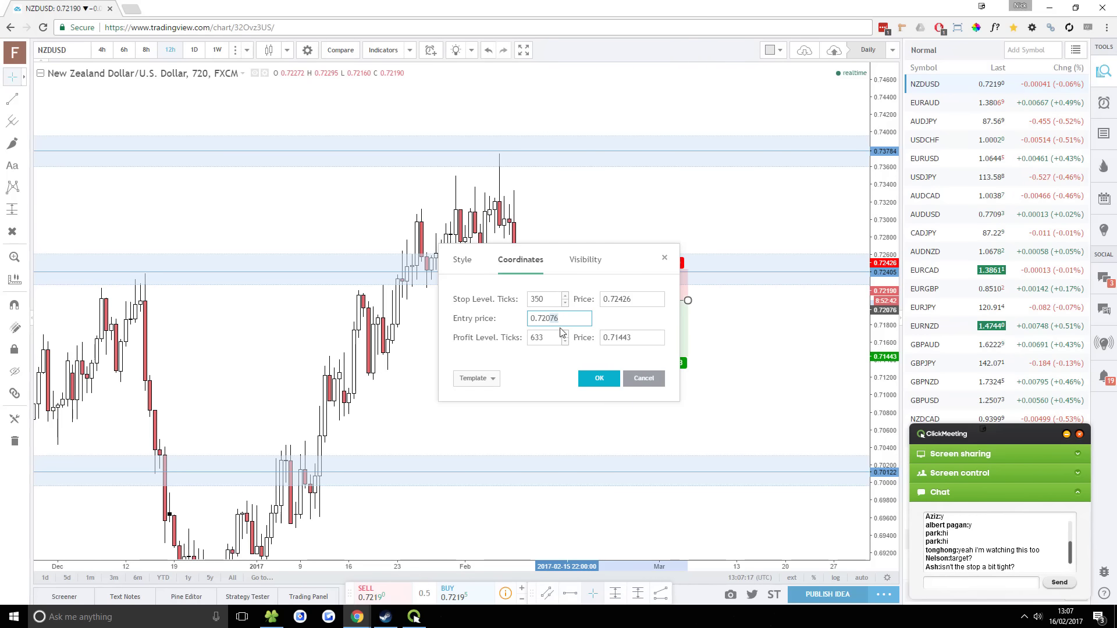
left_click(605, 381)
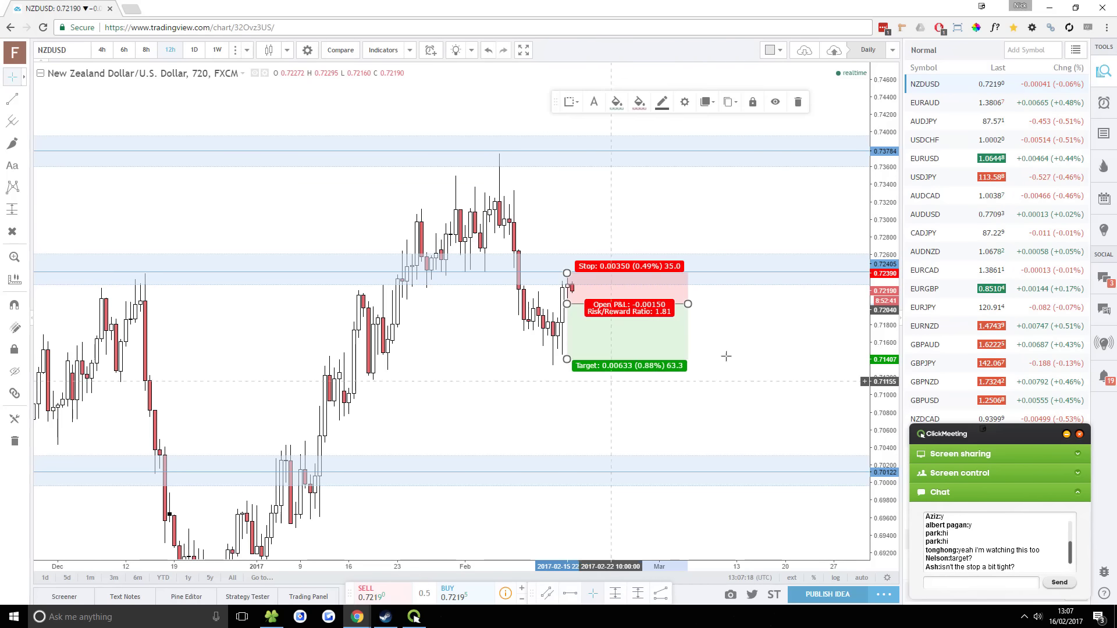
Set the short position's entry price to 0.7206 and raise its stop level to about 0.72435
double_click(572, 313)
double_click(551, 319)
type("0.7206")
left_click(600, 378)
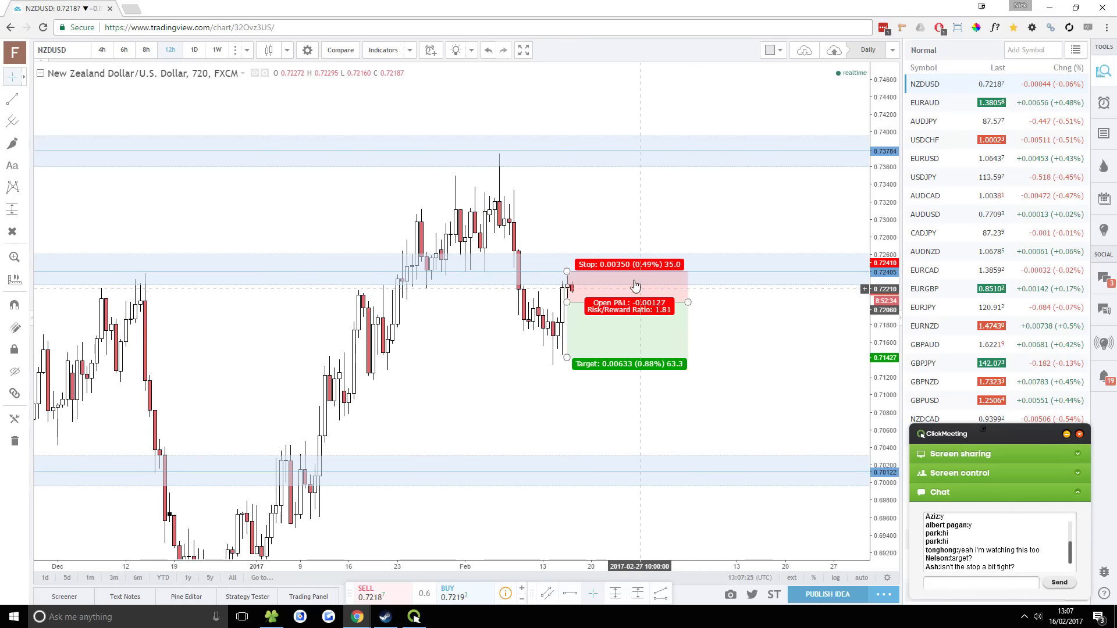
left_click_drag(567, 273, 557, 269)
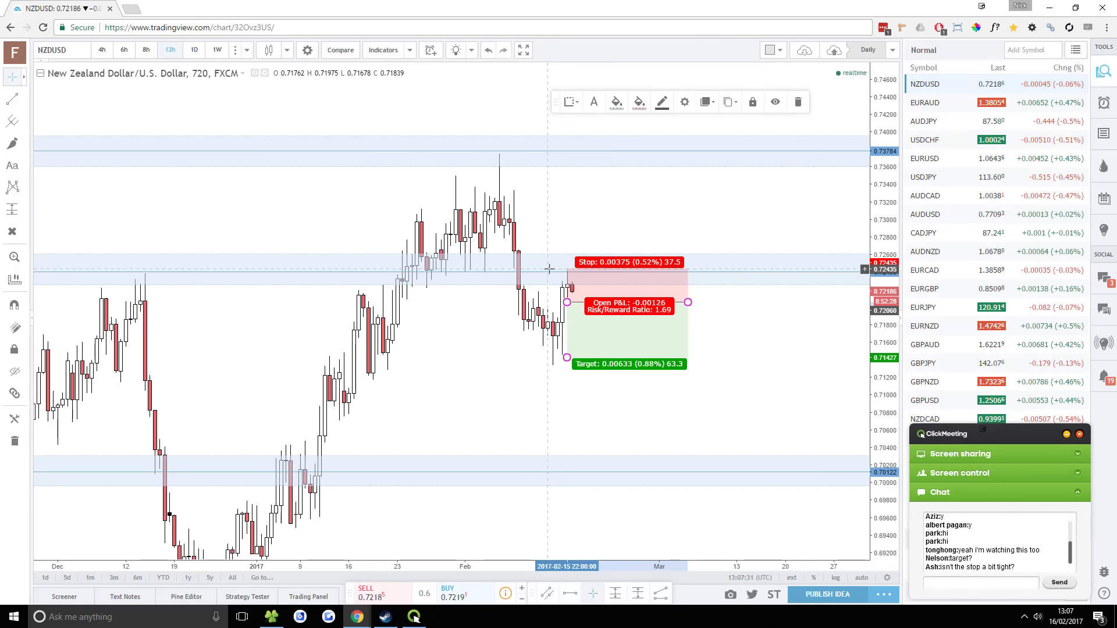
Raise the short position's stop level to about 0.72455
left_click(754, 330)
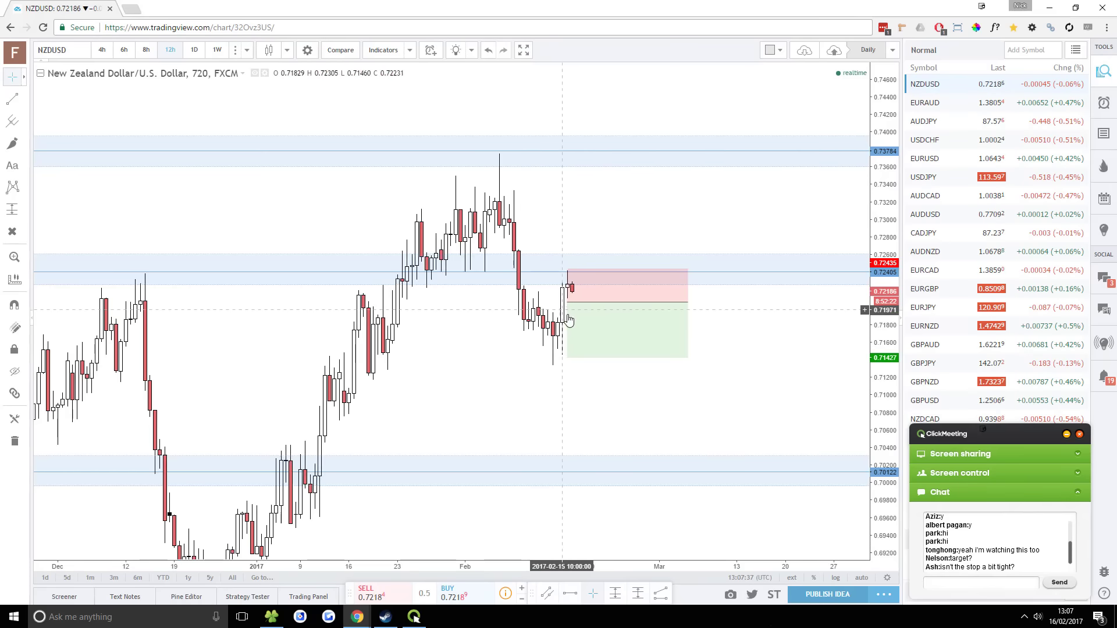
mouse_move(567, 270)
left_mouse_down()
mouse_move(550, 263)
mouse_move(552, 248)
mouse_move(558, 282)
mouse_move(560, 267)
left_mouse_up()
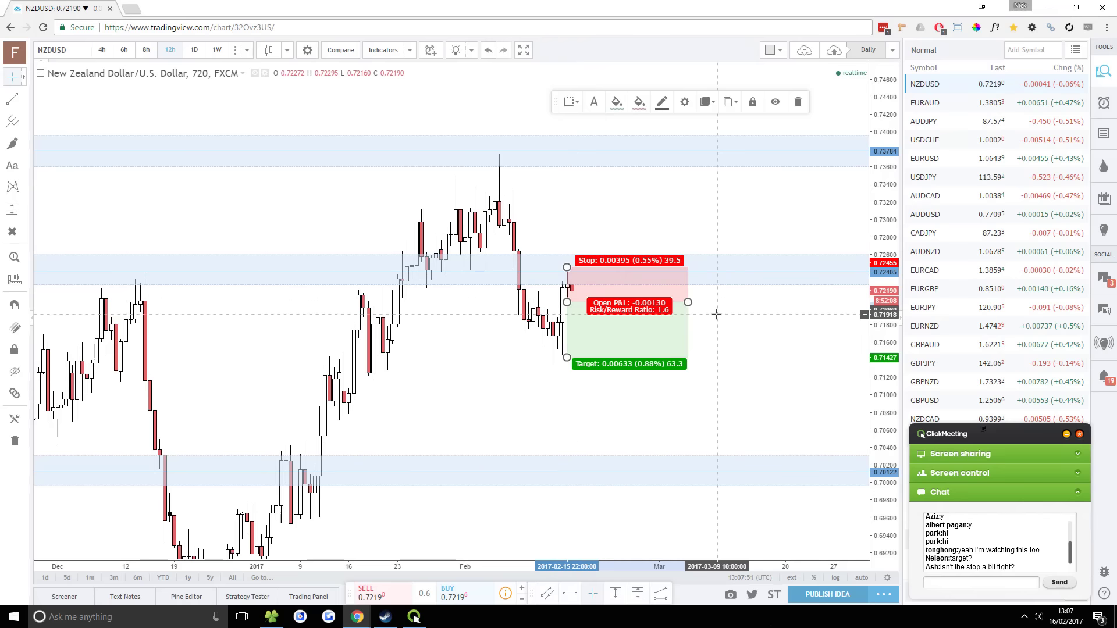
left_click(573, 322)
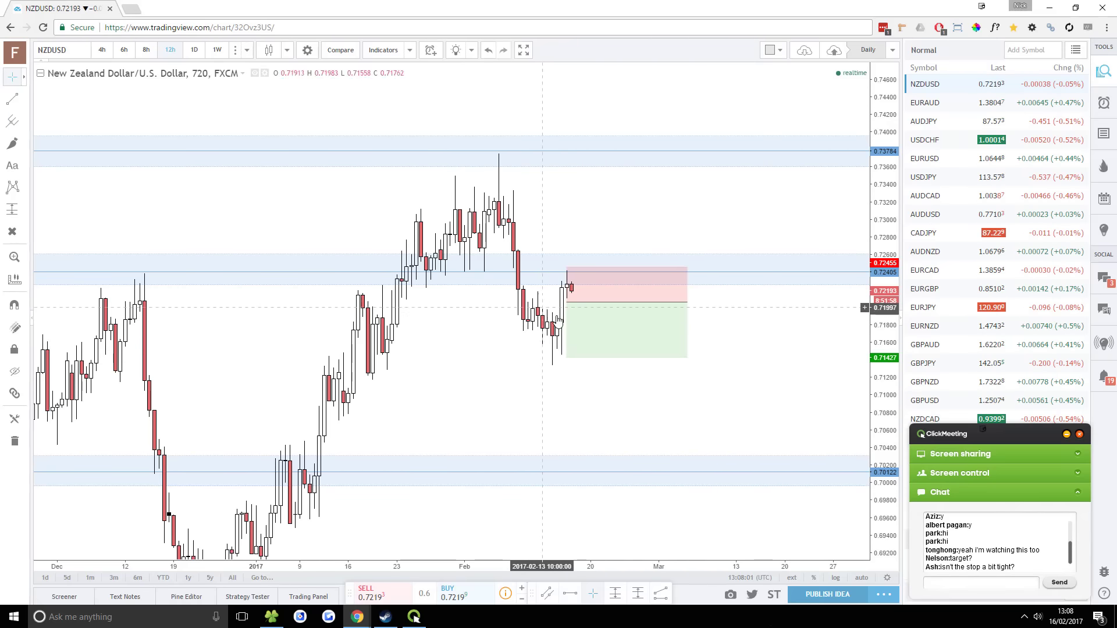
Move the whole short position up to an entry of about 0.7210, and bring its stop level down to about 0.72436
mouse_move(588, 310)
left_mouse_down()
mouse_move(710, 307)
mouse_move(579, 310)
mouse_move(596, 312)
left_mouse_up()
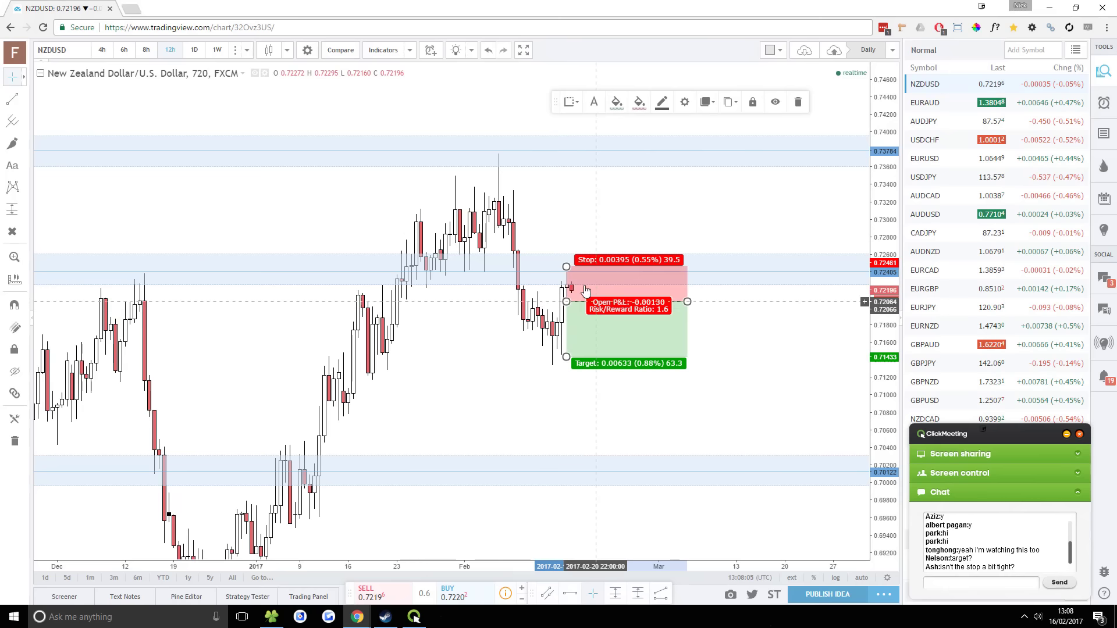
left_click(523, 342)
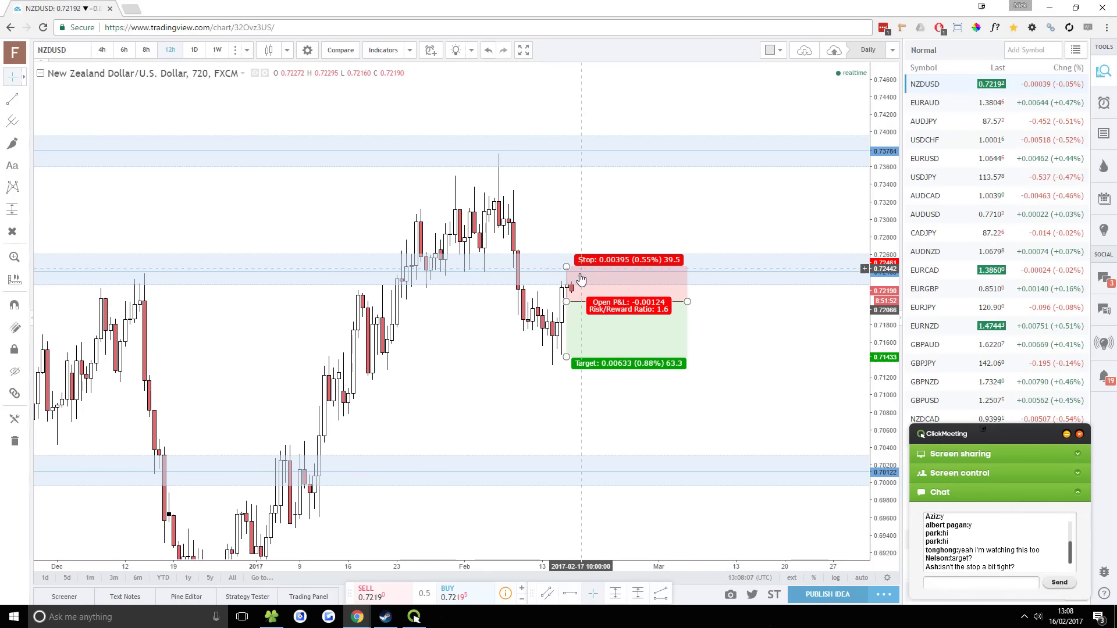
left_click_drag(578, 308, 577, 307)
left_click(542, 258)
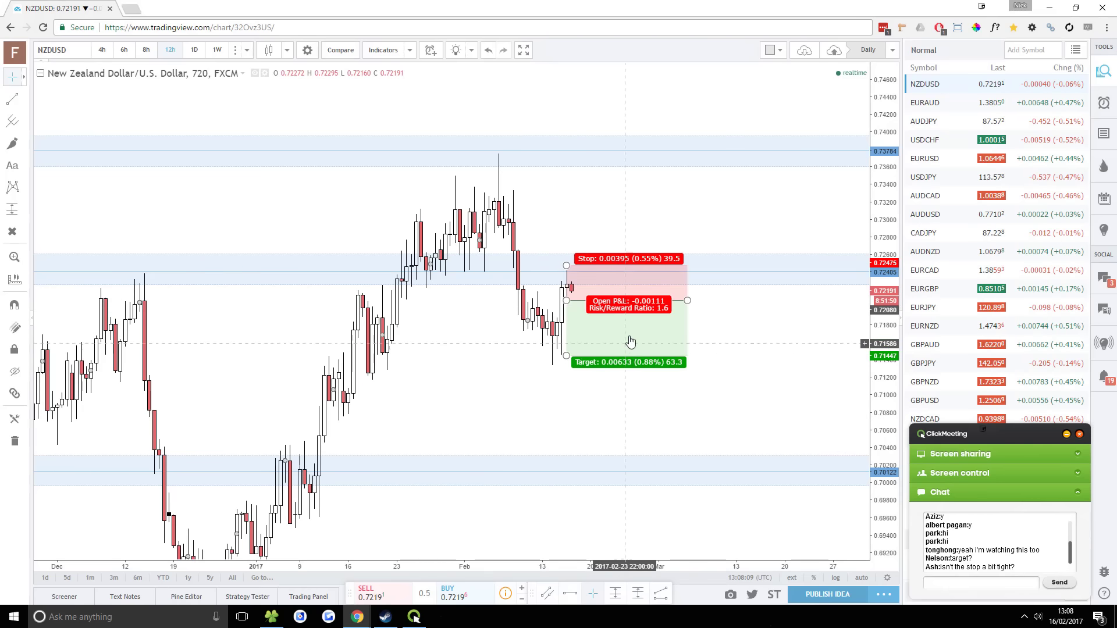
left_click(597, 292)
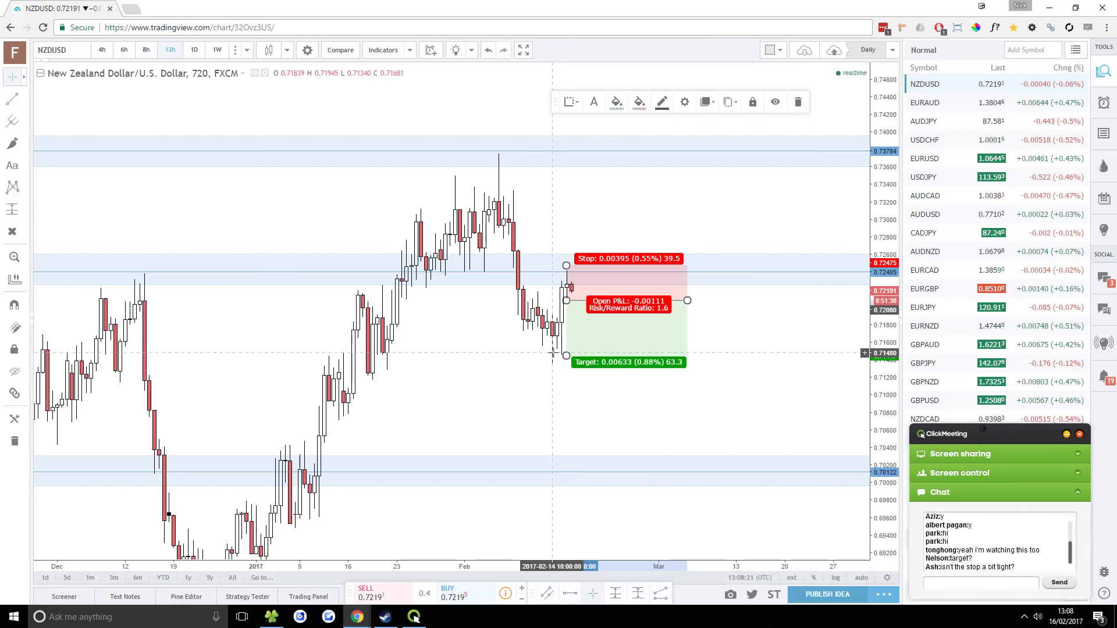
left_click(535, 336)
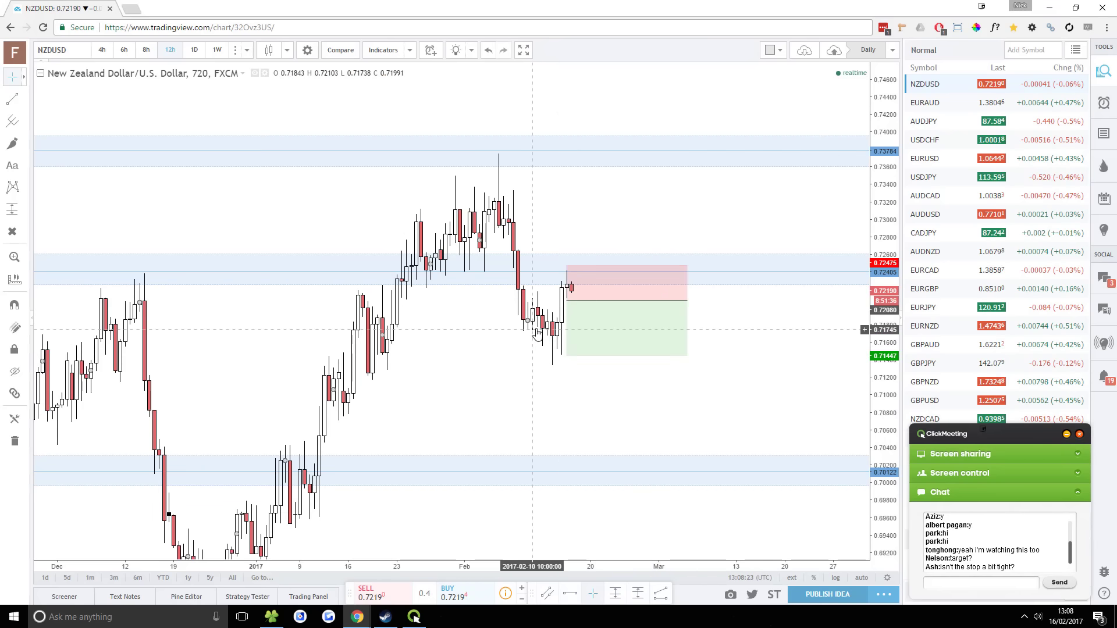
left_click(572, 289)
left_click_drag(574, 321, 573, 314)
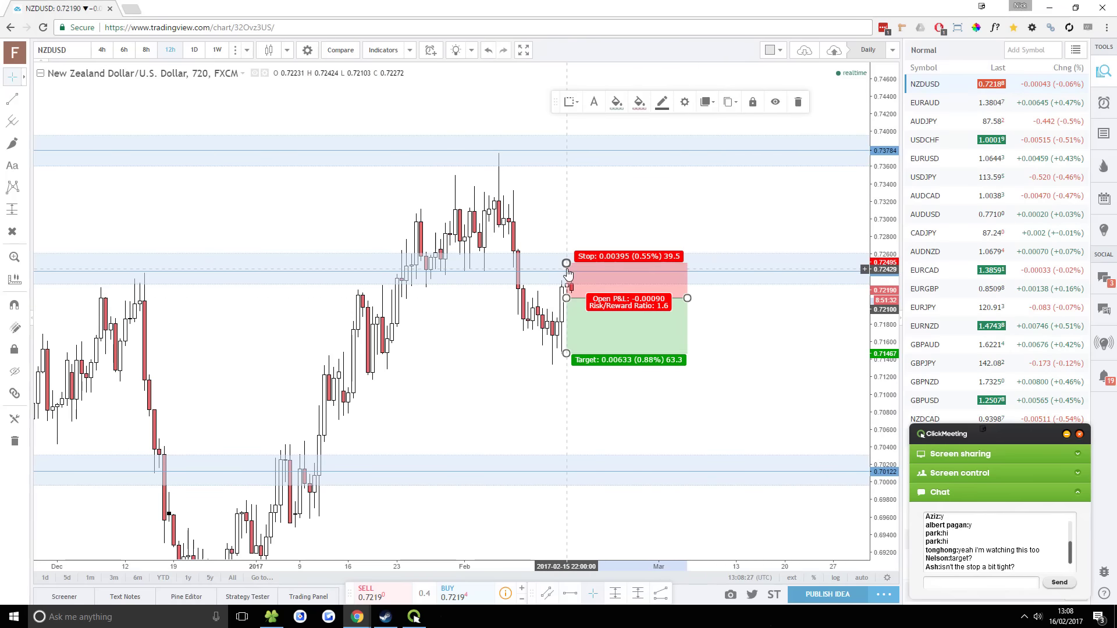
left_click_drag(566, 263, 568, 269)
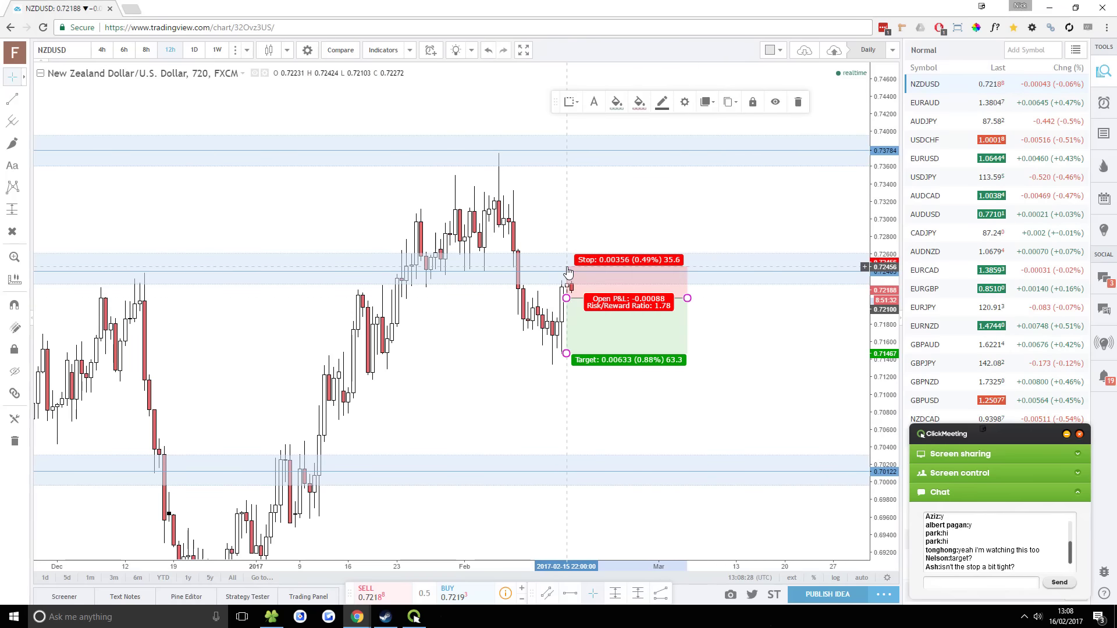
left_click(535, 345)
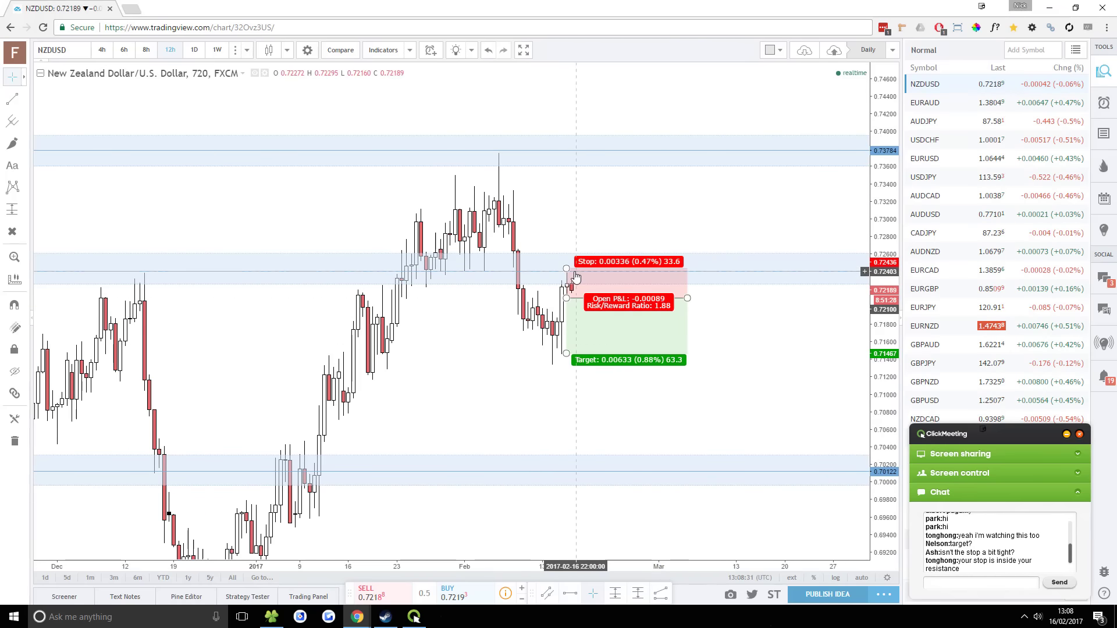
Shift the middle resistance zone and its horizontal line down to about 0.7221
scroll(574, 275, "down", 2)
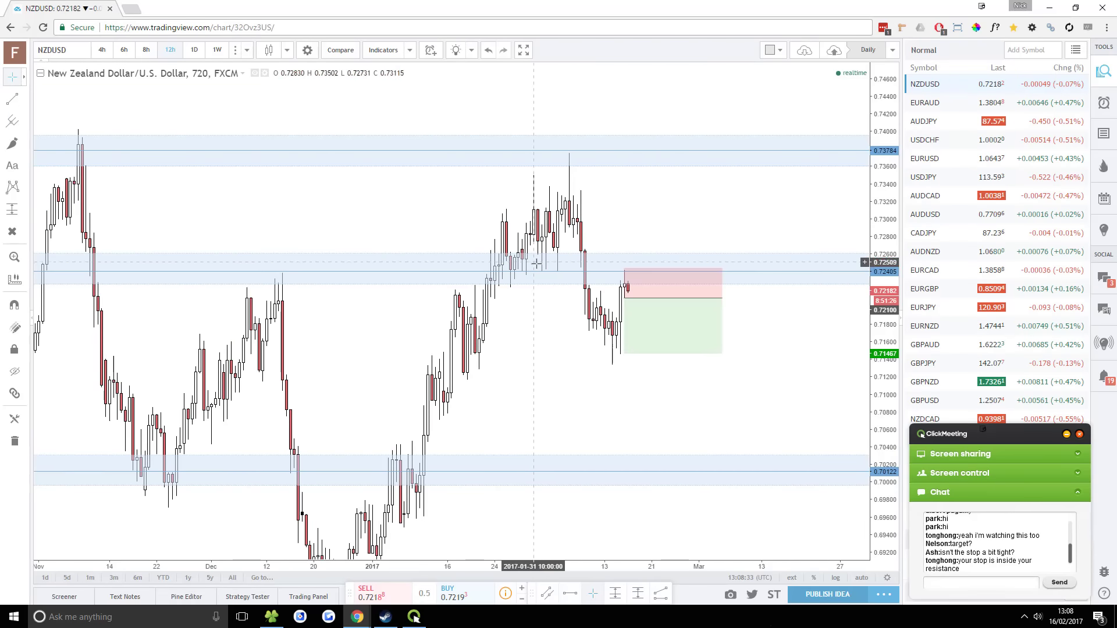
left_click(542, 272)
left_click_drag(542, 273, 536, 305)
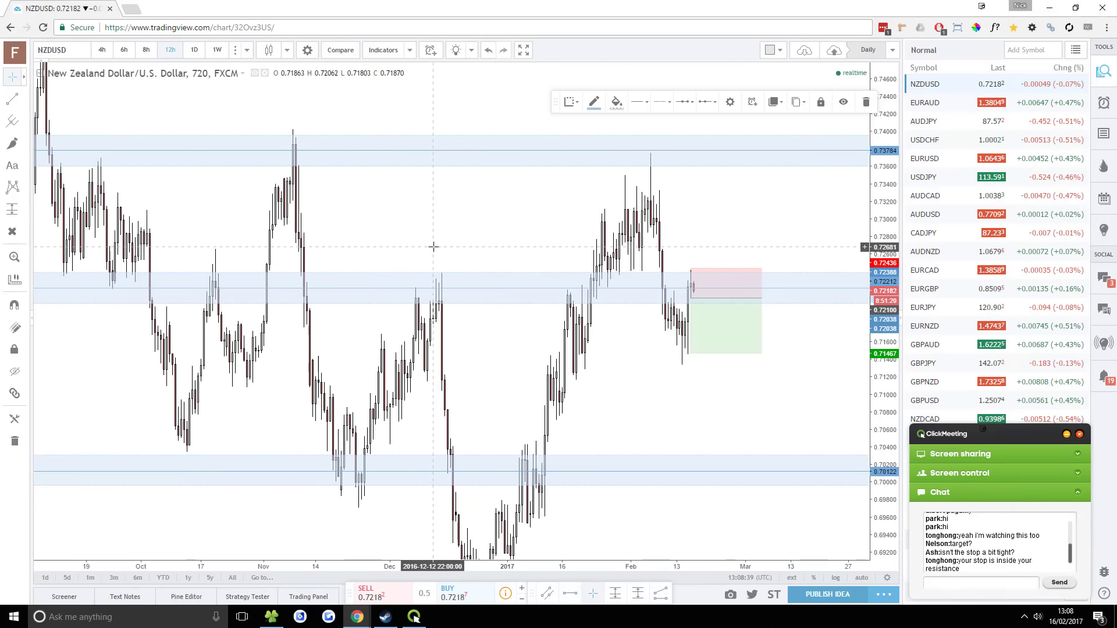
Examine how past price reacted around the shifted 0.7221 zone on the 12-hour and daily charts
scroll(432, 249, "up", 1)
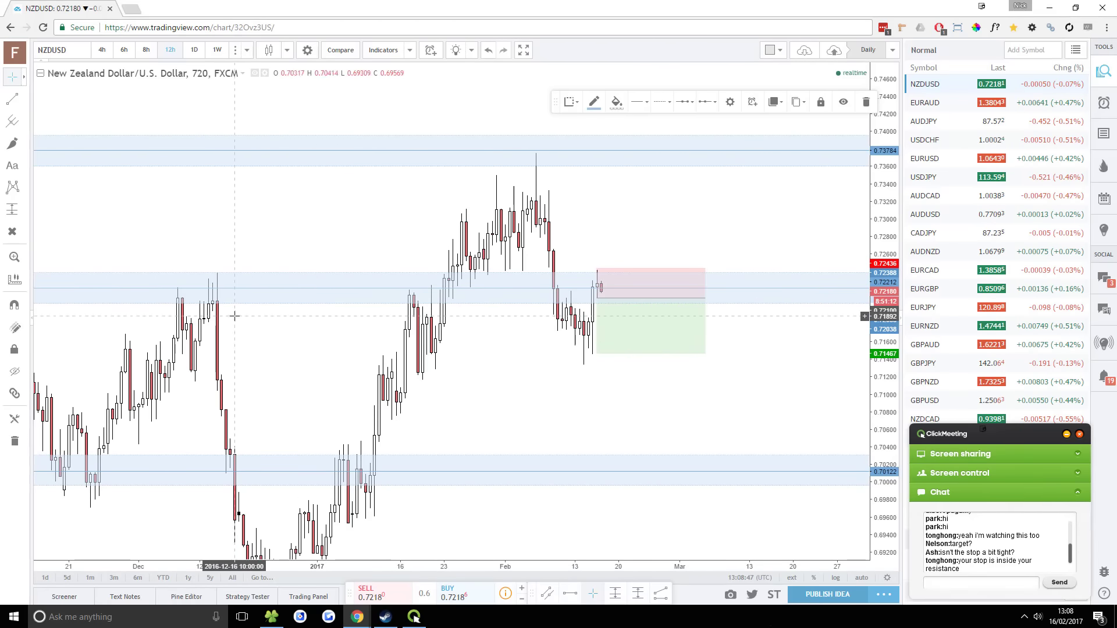
left_click_drag(268, 343, 527, 313)
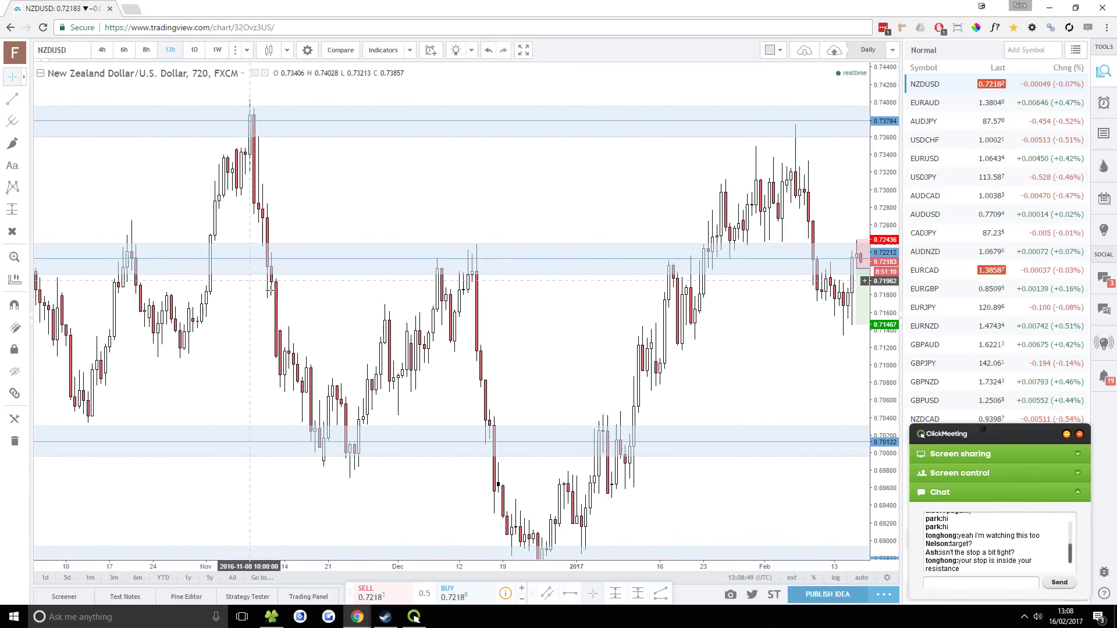
left_click_drag(669, 316, 524, 259)
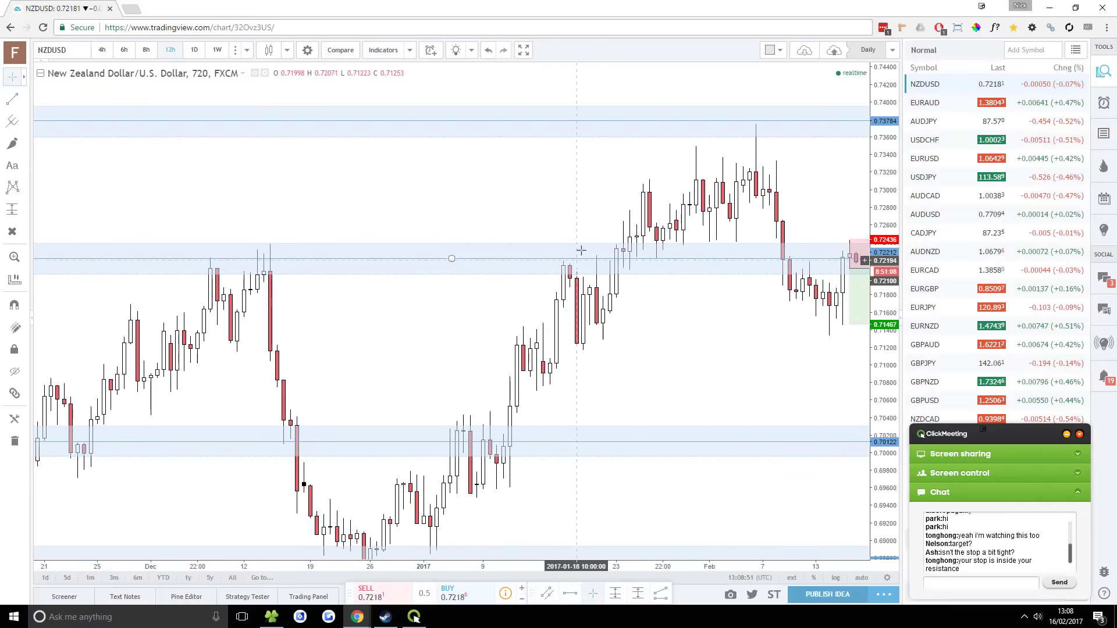
left_click_drag(710, 317, 474, 324)
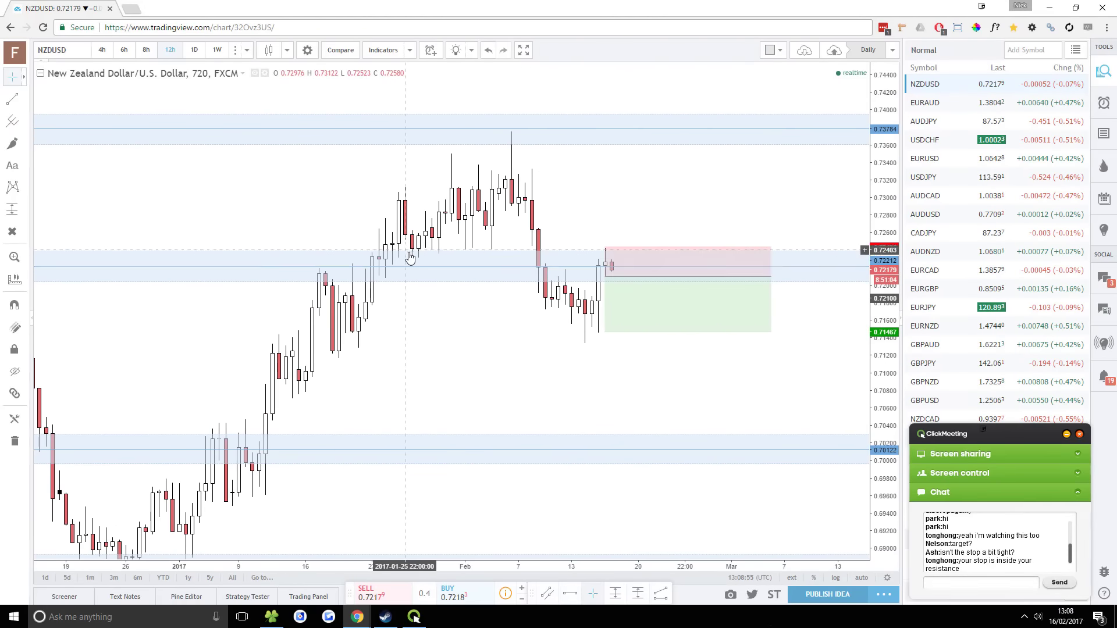
scroll(426, 272, "down", 2)
scroll(425, 272, "down", 1)
left_click(194, 50)
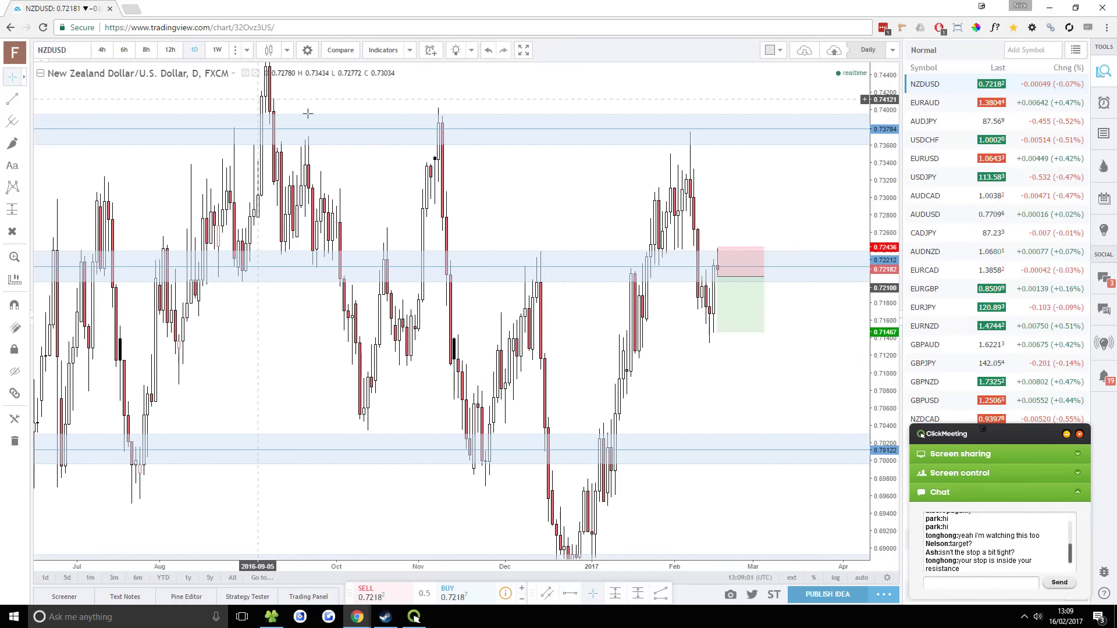
scroll(330, 121, "up", 2)
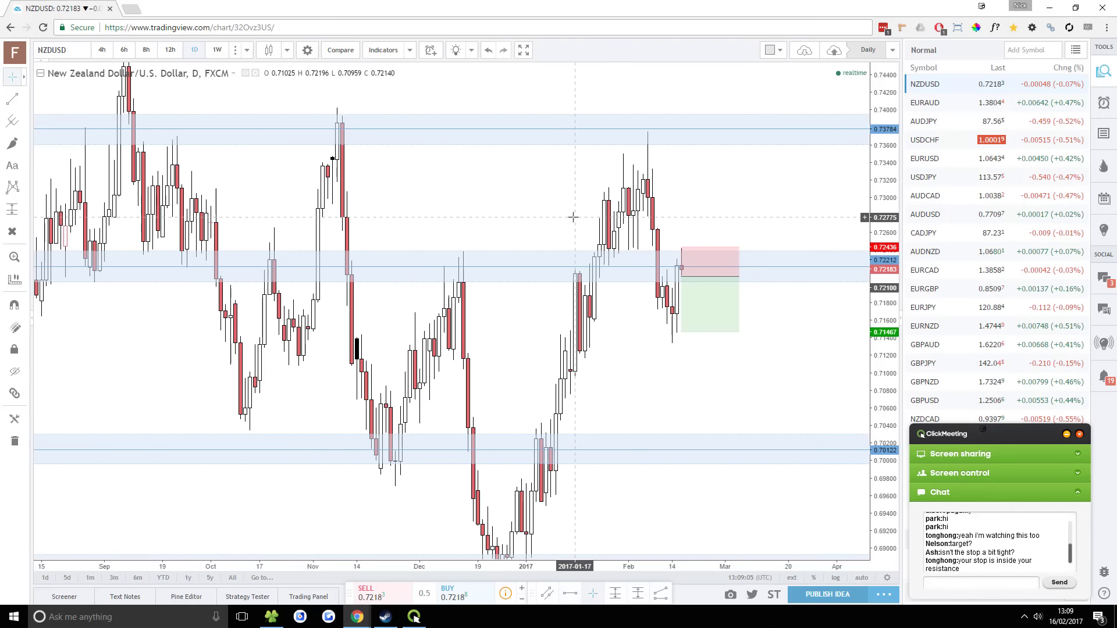
mouse_move(710, 297)
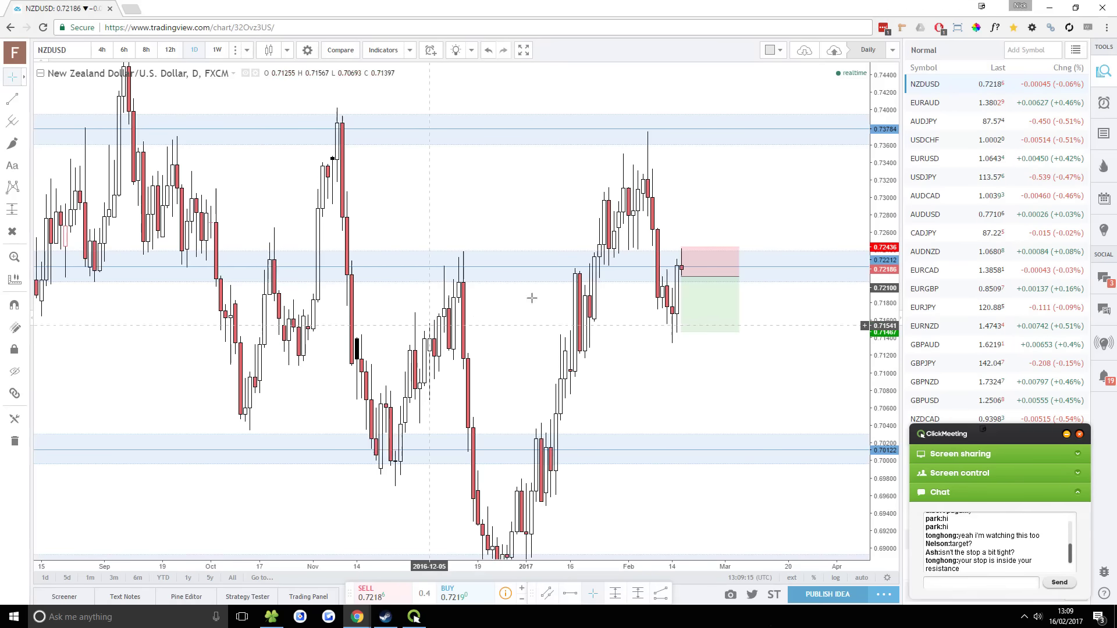
Look at the EURUSD daily chart for comparison and return to the NZDUSD chart at the 12-hour interval
left_click(925, 160)
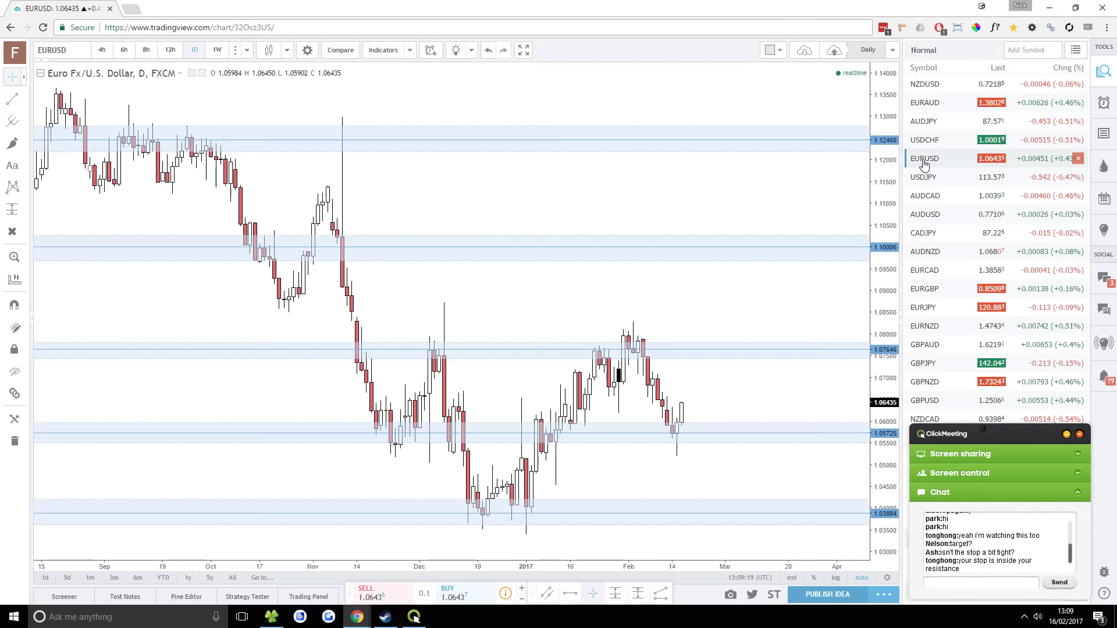
left_click(918, 83)
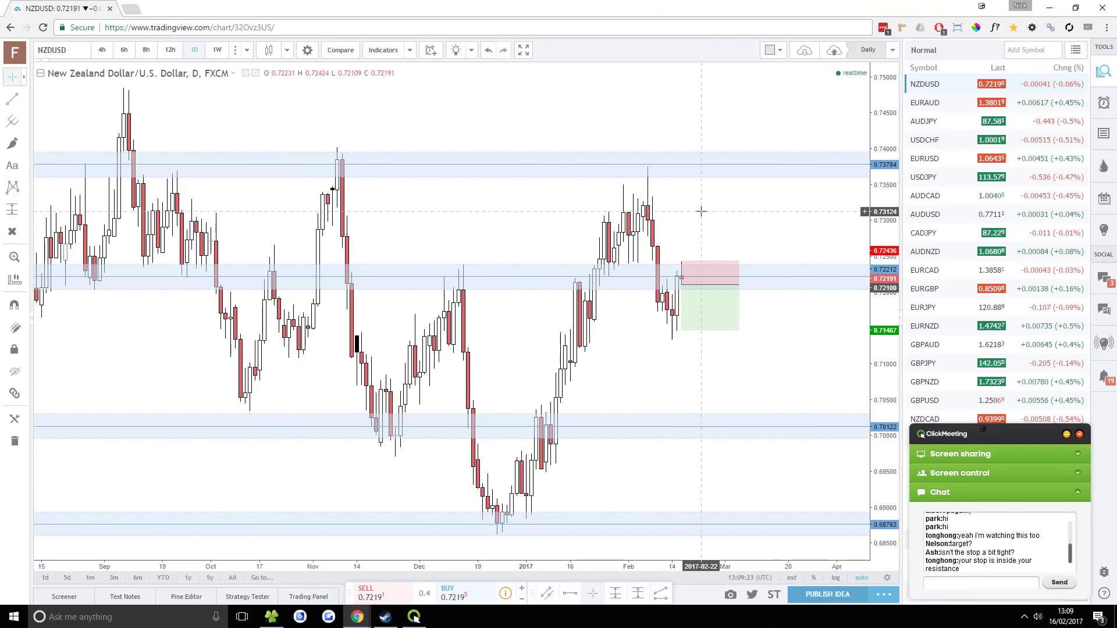
left_click_drag(701, 211, 722, 211)
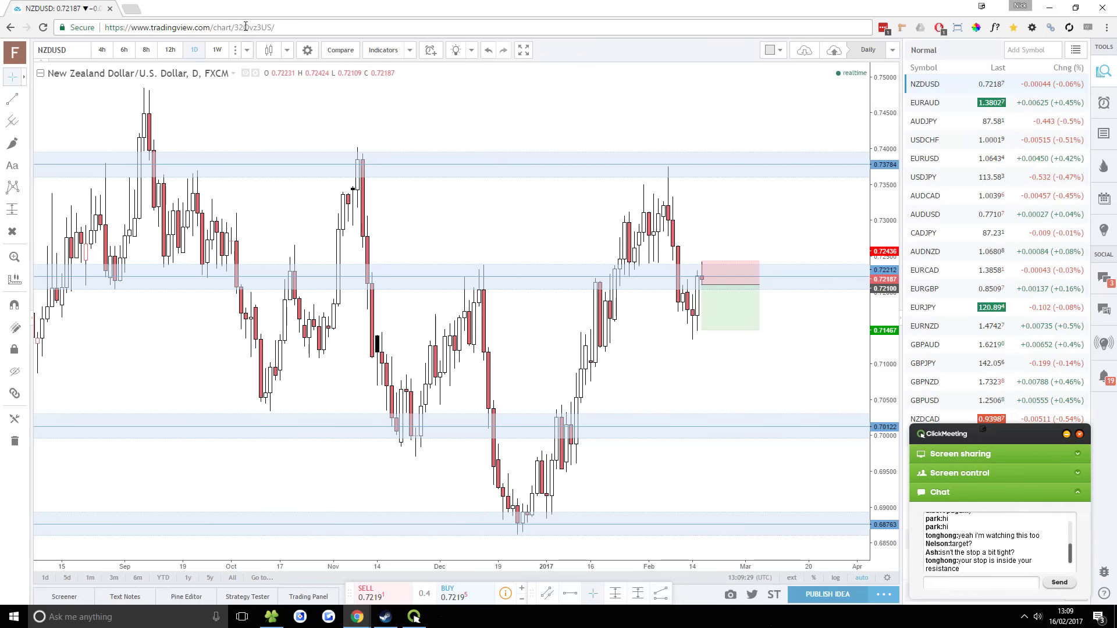
left_click(170, 50)
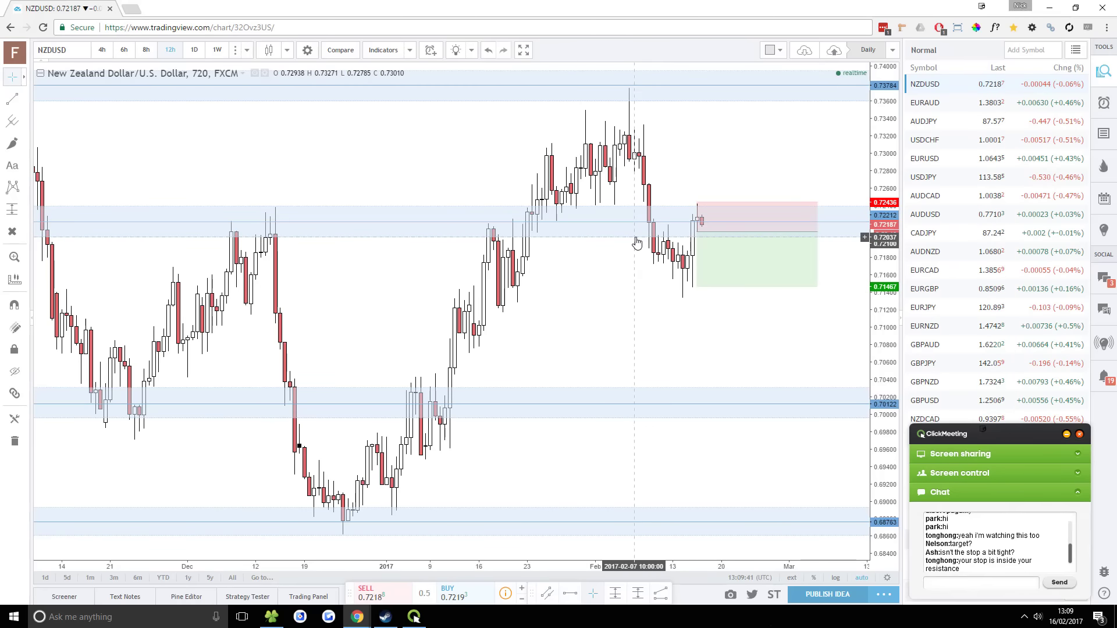
Delete the four shaded zones while keeping their horizontal lines, and nudge the middle line to about 0.72219
left_click(636, 242)
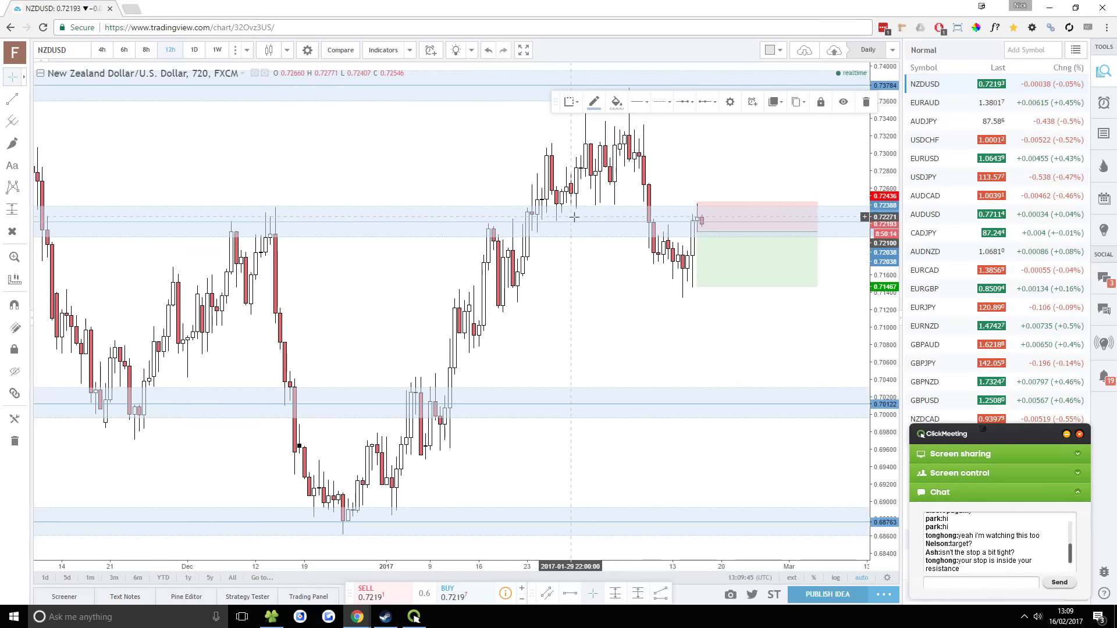
left_click(587, 240)
left_click_drag(587, 240, 631, 424)
key("Delete")
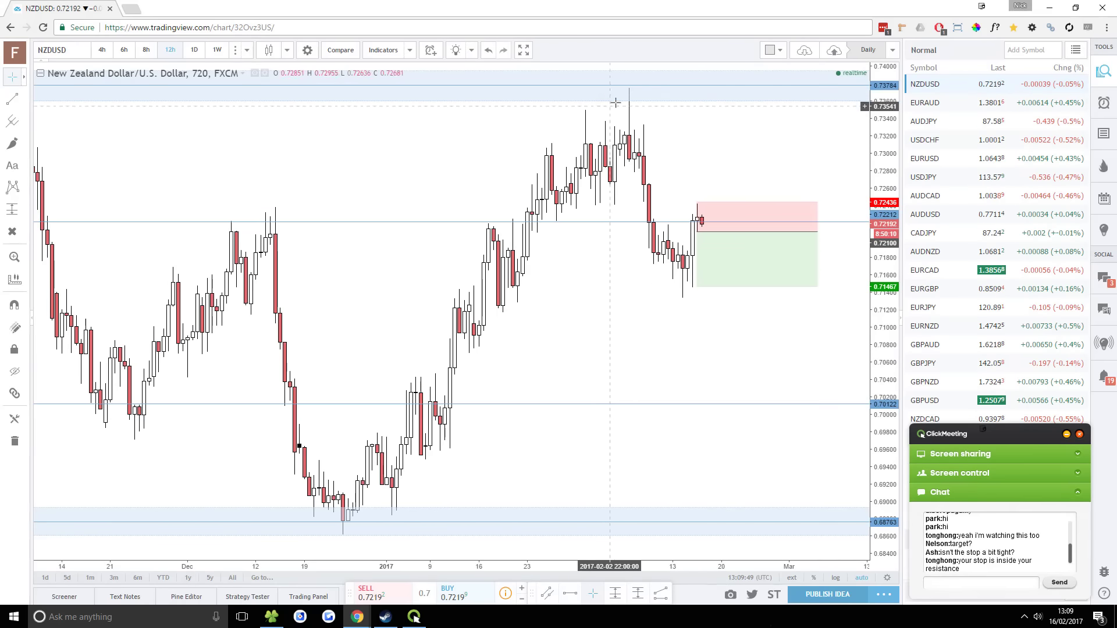
left_click(618, 105)
key("Delete")
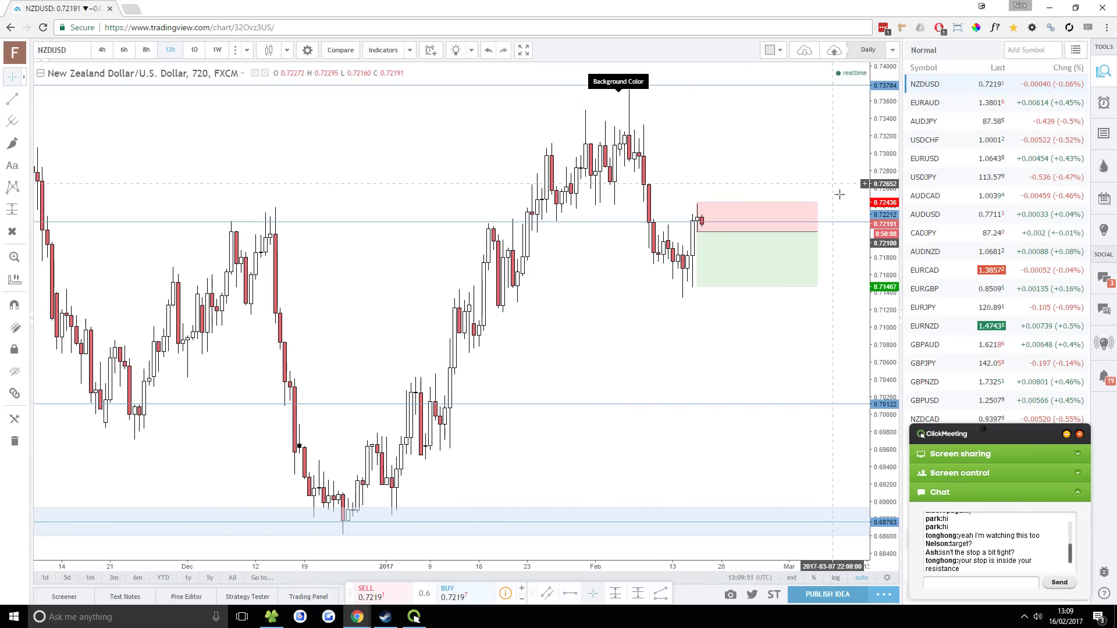
left_click(844, 516)
key("Delete")
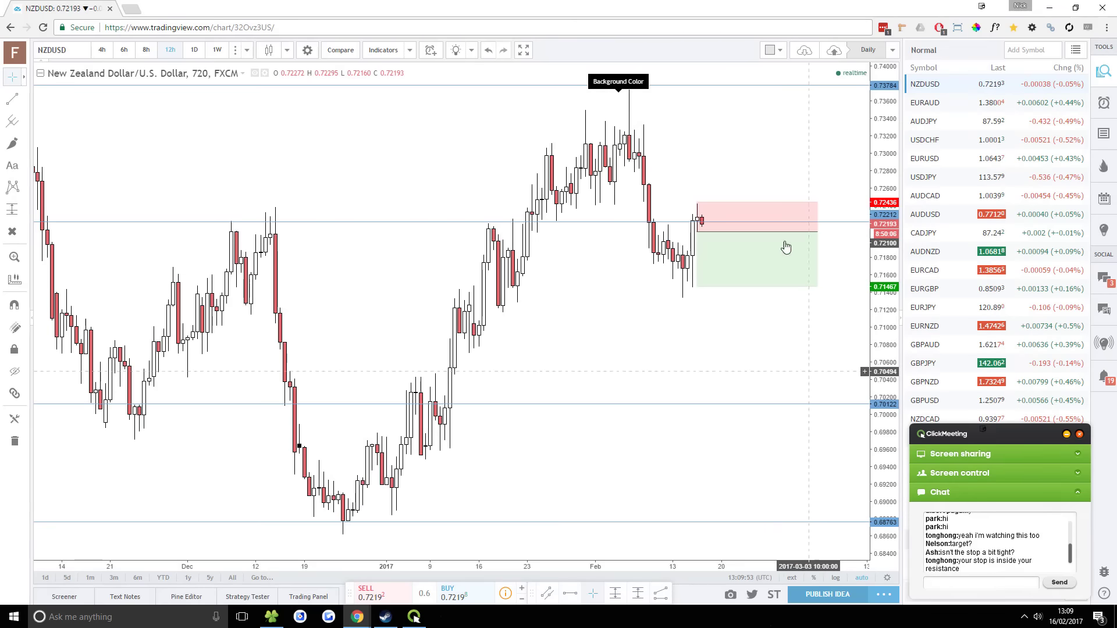
left_click(852, 224)
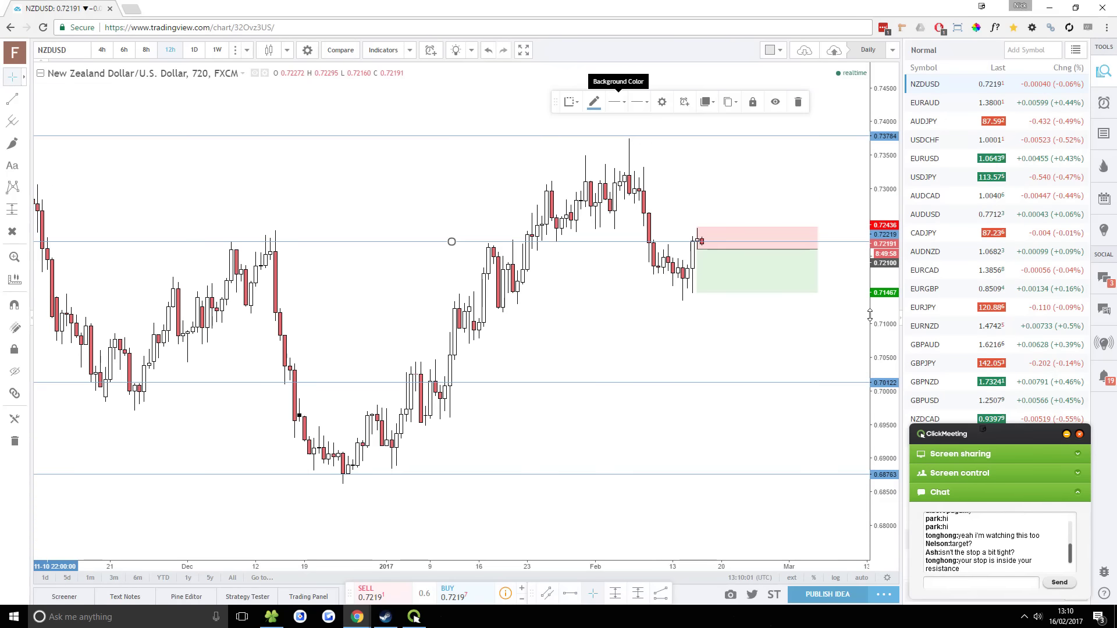
Draw a thin shaded parallel channel around the middle horizontal line, spanning about 0.72147 to 0.72311
scroll(608, 222, "down", 2)
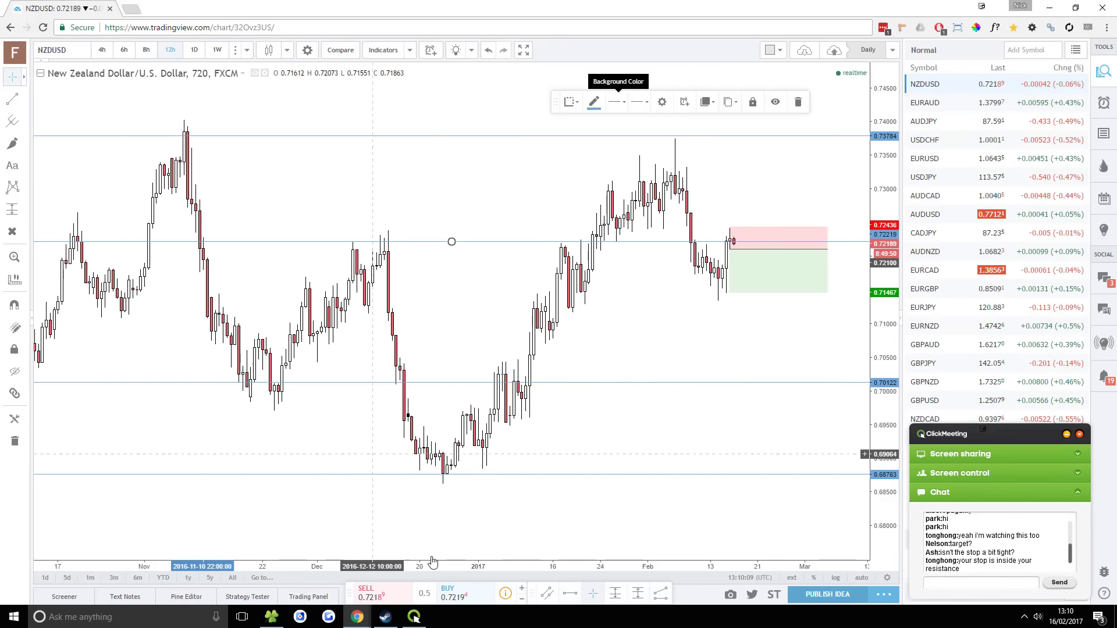
left_click(548, 594)
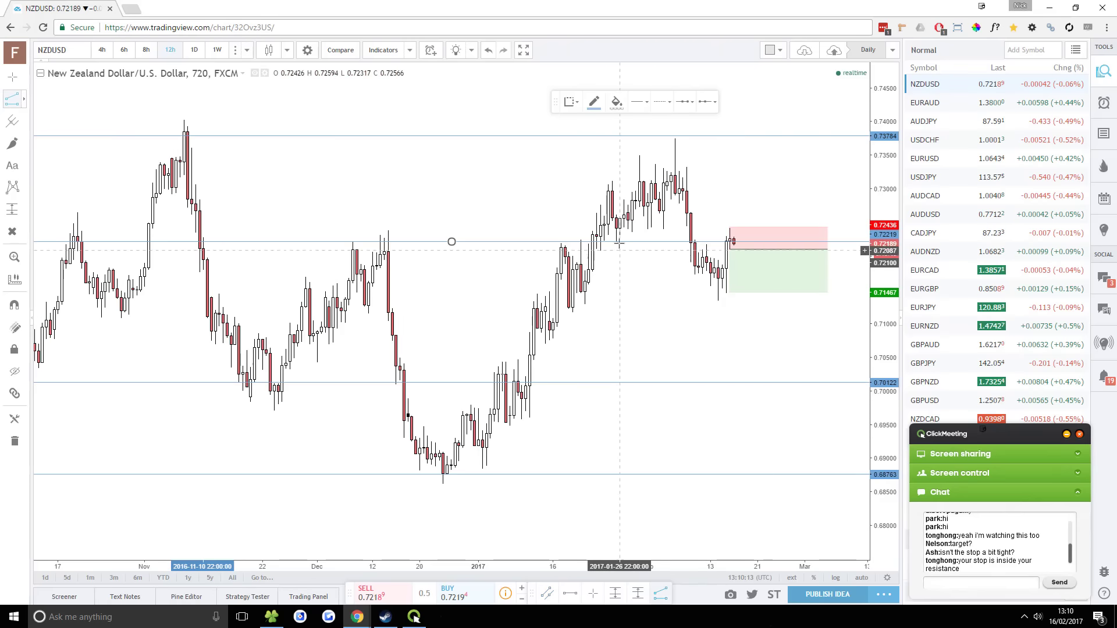
left_click(600, 249)
left_click(639, 234)
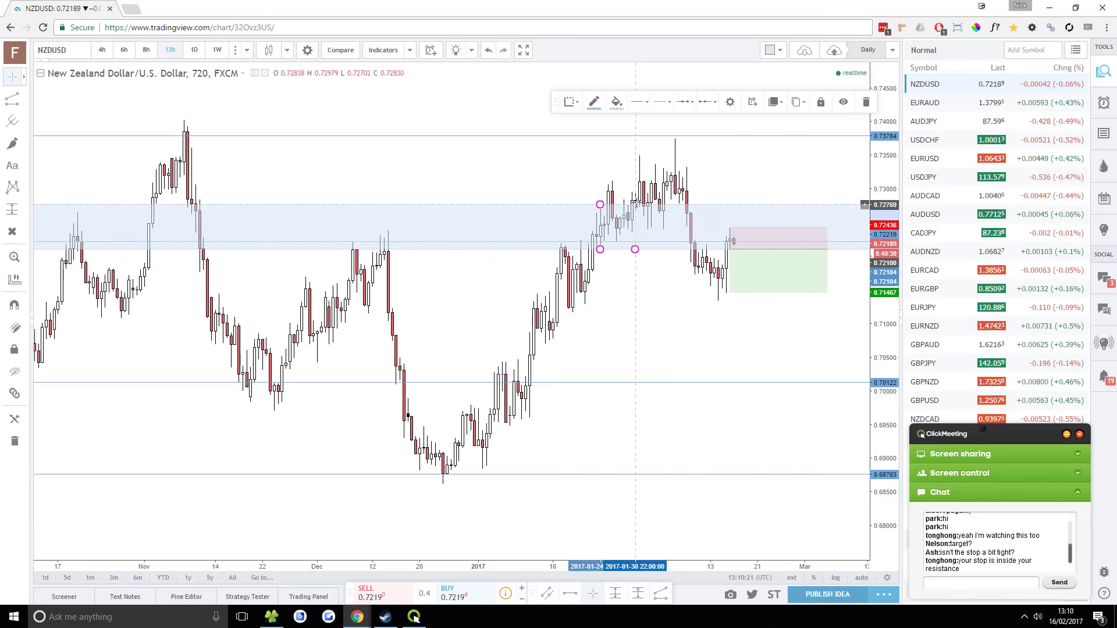
mouse_move(634, 249)
left_mouse_down()
mouse_move(638, 275)
mouse_move(656, 237)
mouse_move(632, 245)
mouse_move(648, 249)
left_mouse_up()
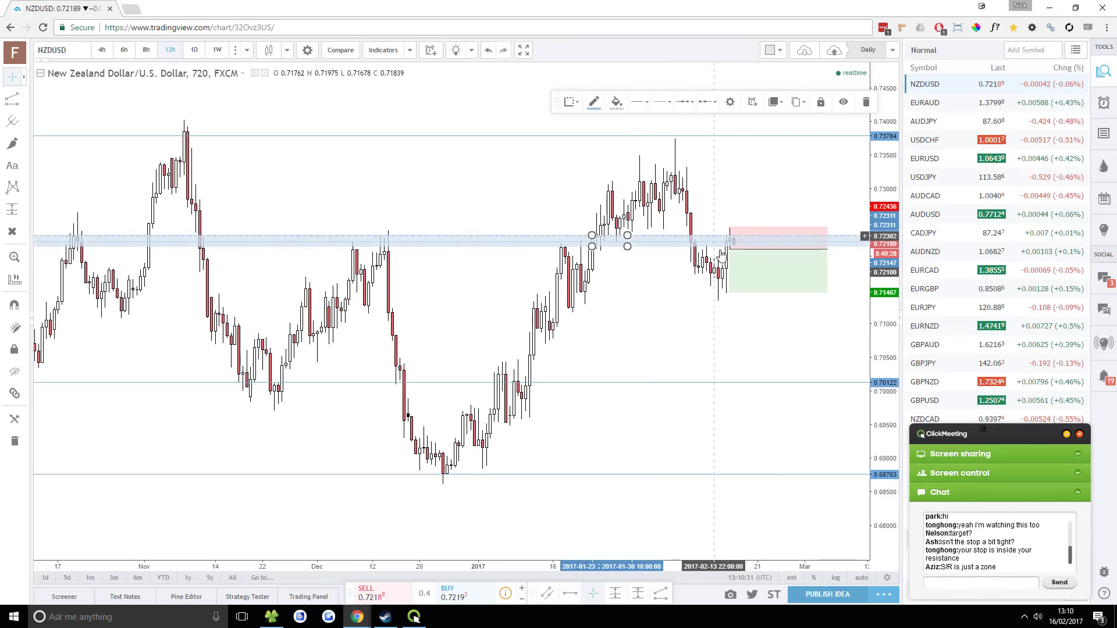
Remove the newly drawn shaded channel around the middle horizontal line
left_click(727, 226)
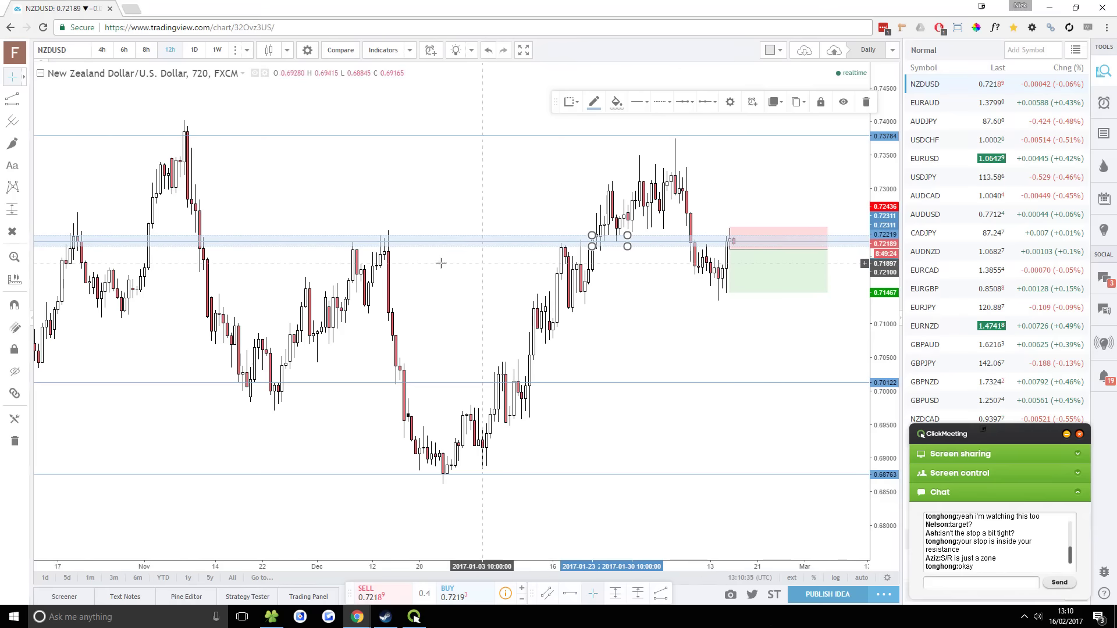
left_click_drag(627, 252, 625, 326)
key("ctrl+z")
scroll(632, 289, "up", 2)
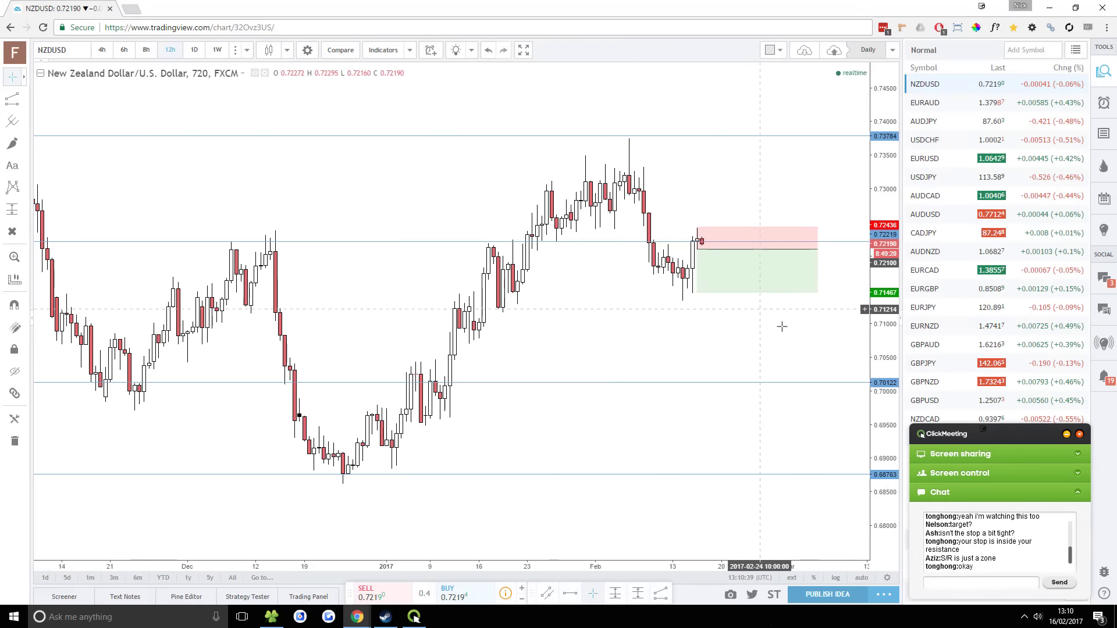
scroll(785, 324, "down", 2)
left_click(826, 242)
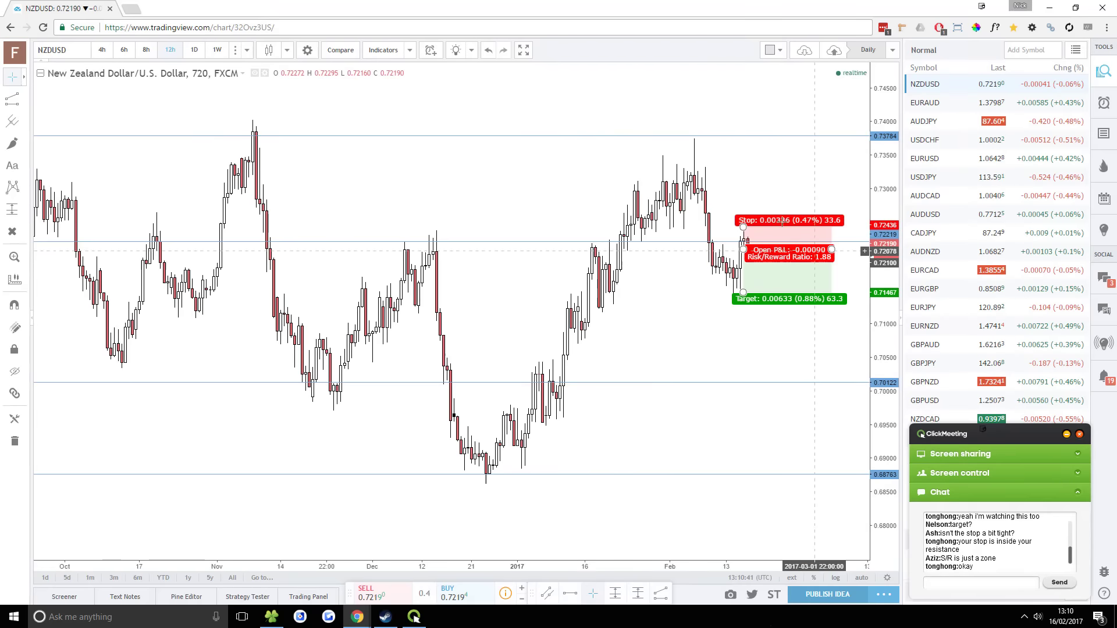
left_click(639, 266)
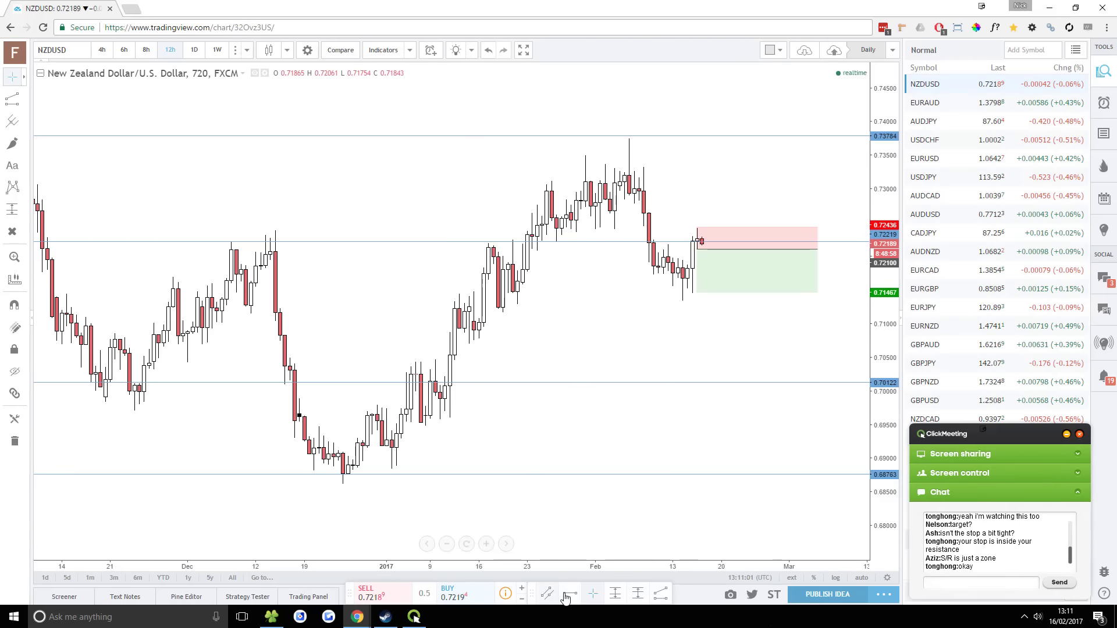
Try a shaded parallel channel around the middle horizontal line, spanning about 0.72000 to 0.72389, and remove it
left_click(660, 593)
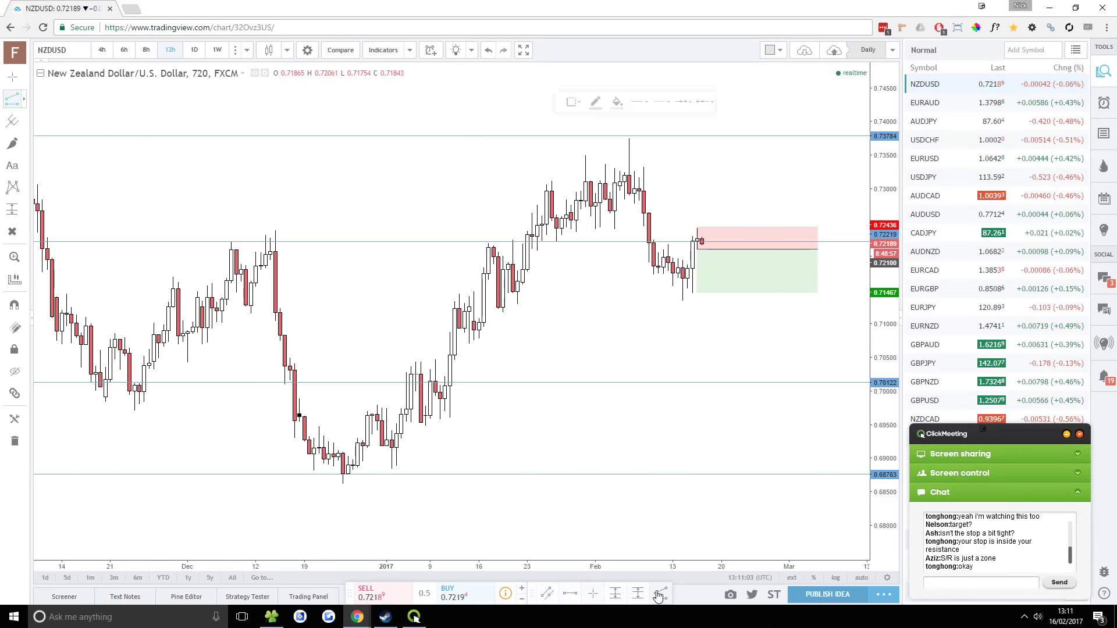
left_click(600, 249)
left_click(634, 249)
left_click(634, 227)
left_click_drag(649, 249, 654, 254)
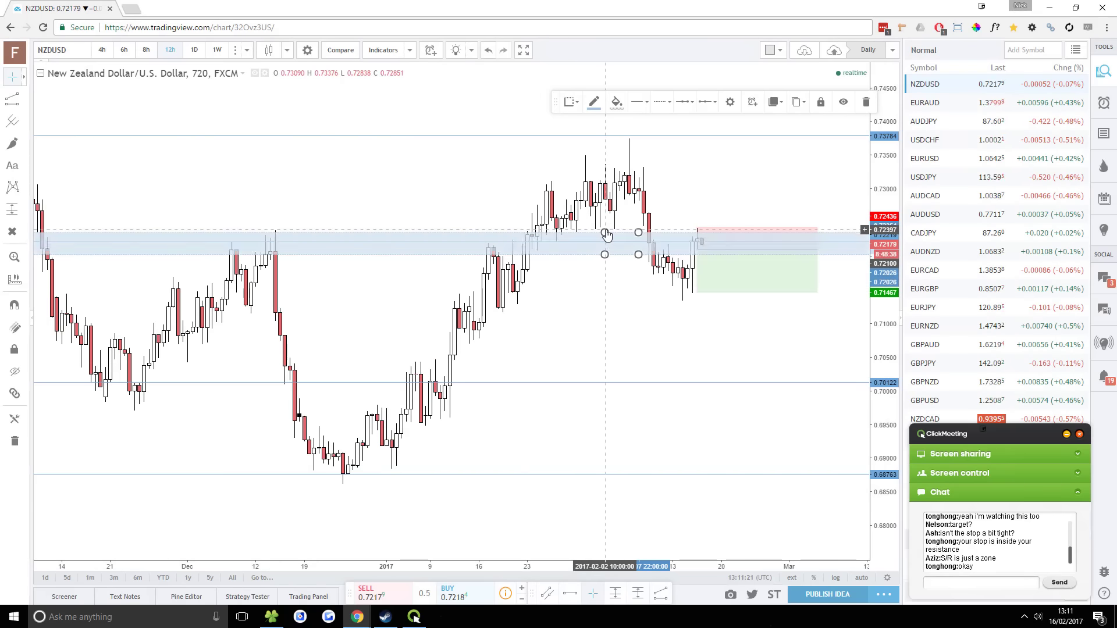
left_click_drag(605, 232, 653, 256)
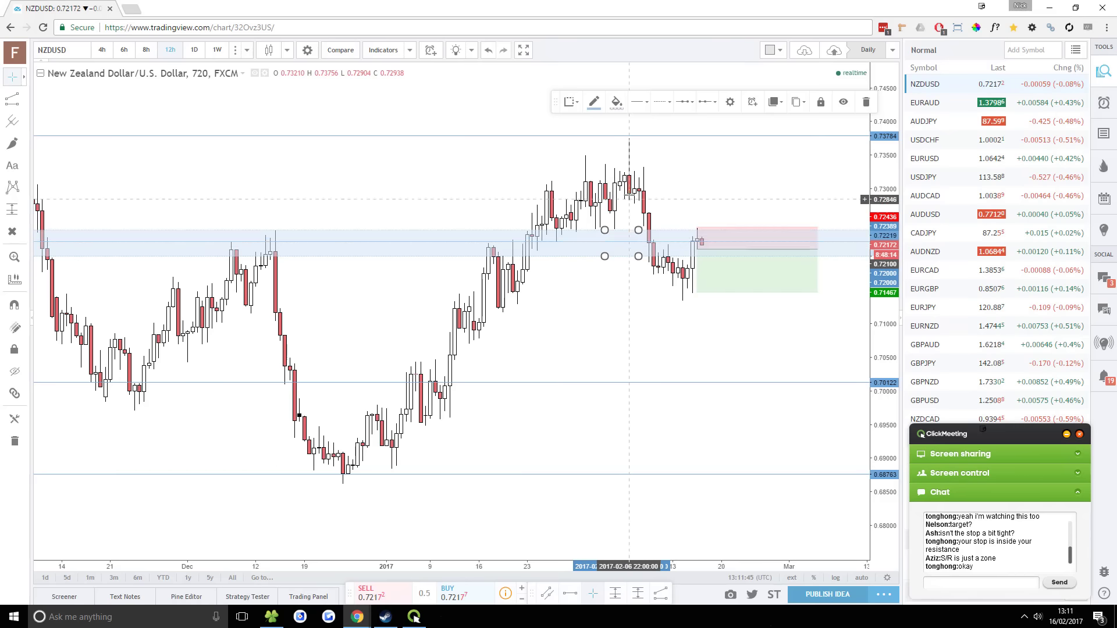
key("Delete")
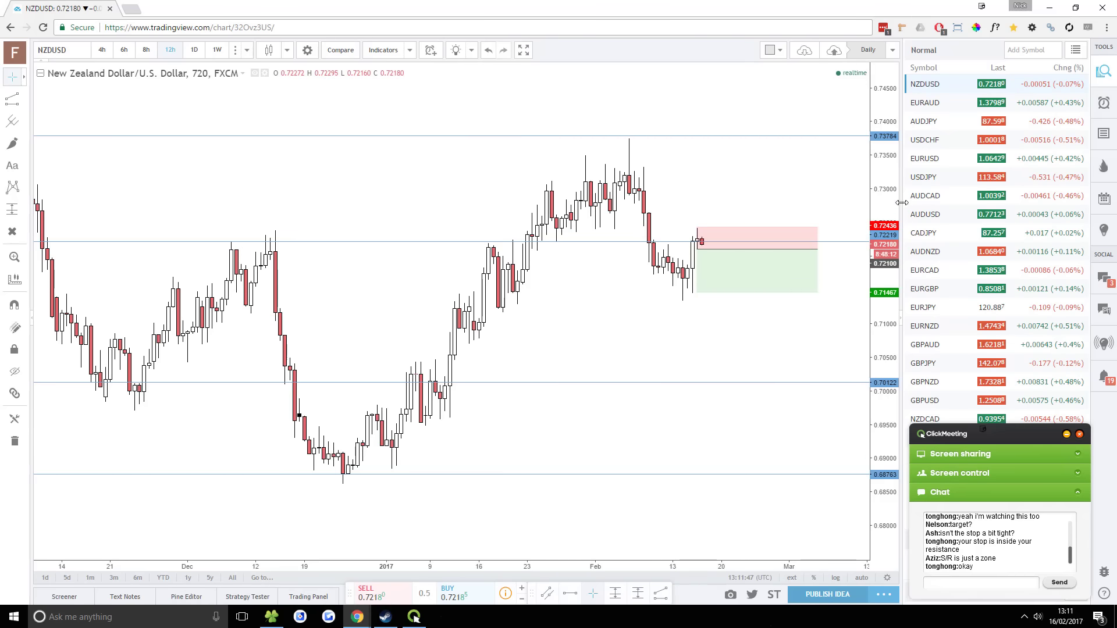
key("ctrl+z")
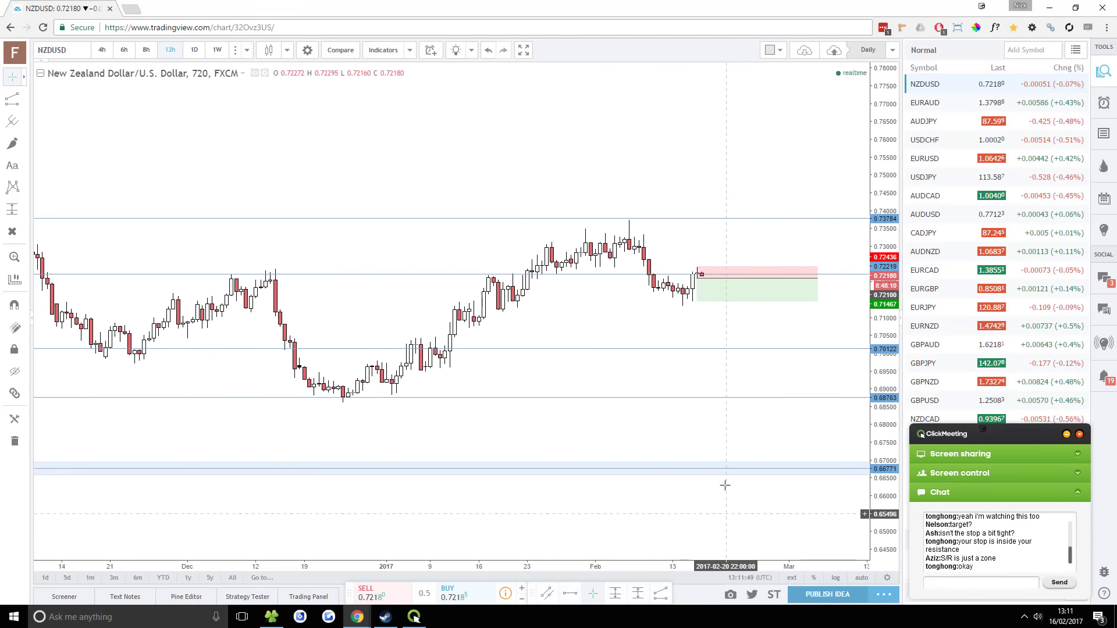
Delete the remaining shaded zone around the 0.66771 line, keeping the line, and nudge the middle horizontal line to about 0.72186
left_click(722, 475)
key("Delete")
scroll(536, 261, "down", 1)
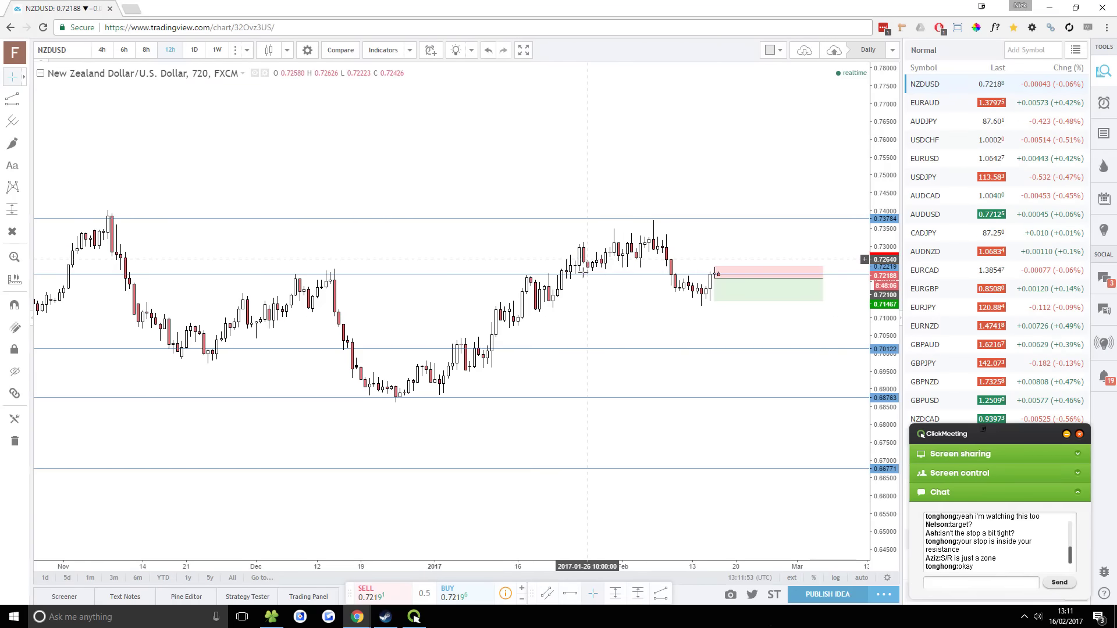
left_click_drag(609, 274, 608, 278)
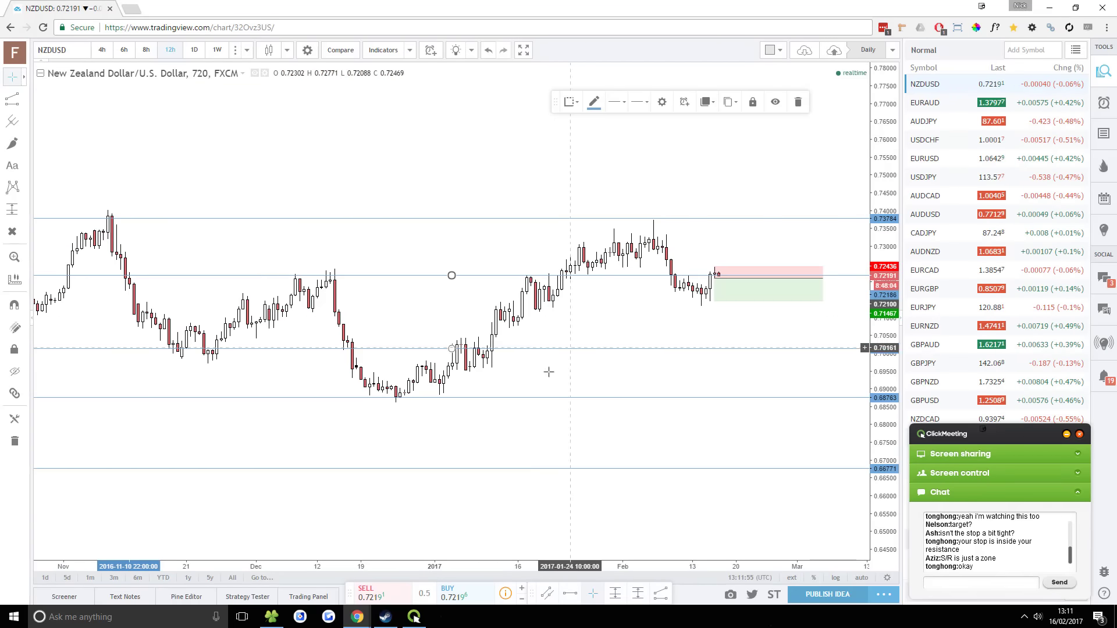
Draw a shaded parallel channel around the middle horizontal line, with its edges at about 0.72053 and 0.72363
scroll(687, 282, "up", 1)
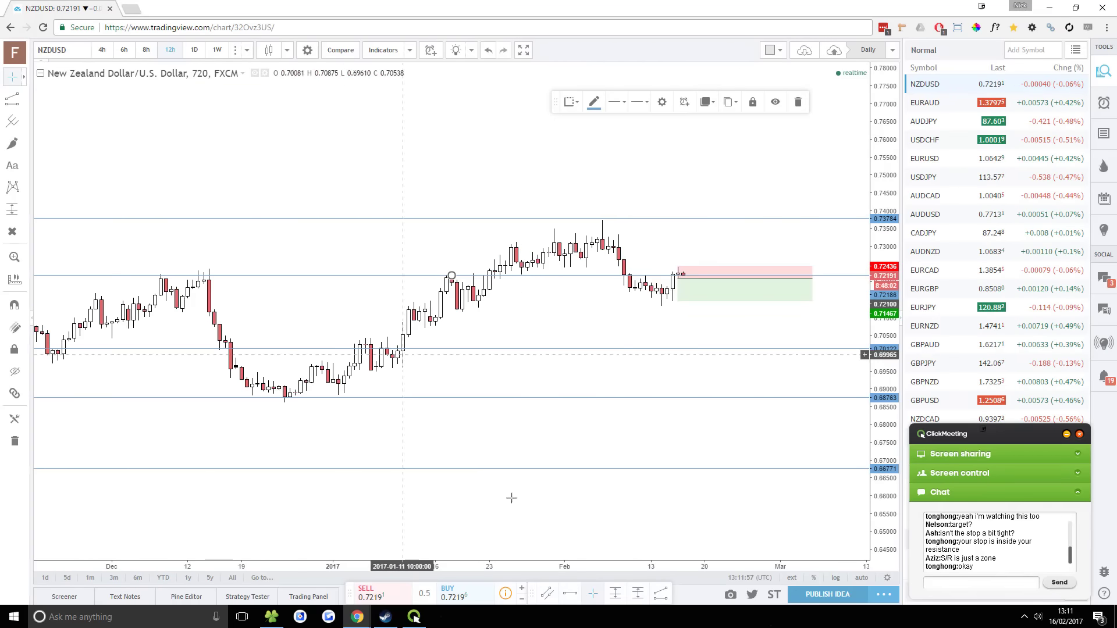
left_click(661, 593)
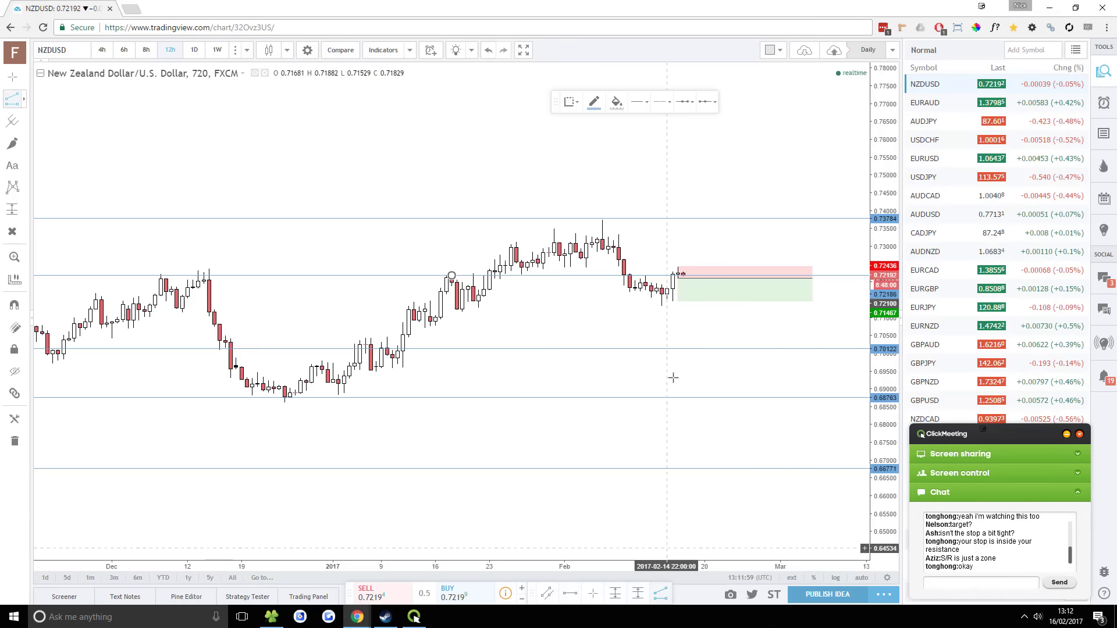
left_click(591, 284)
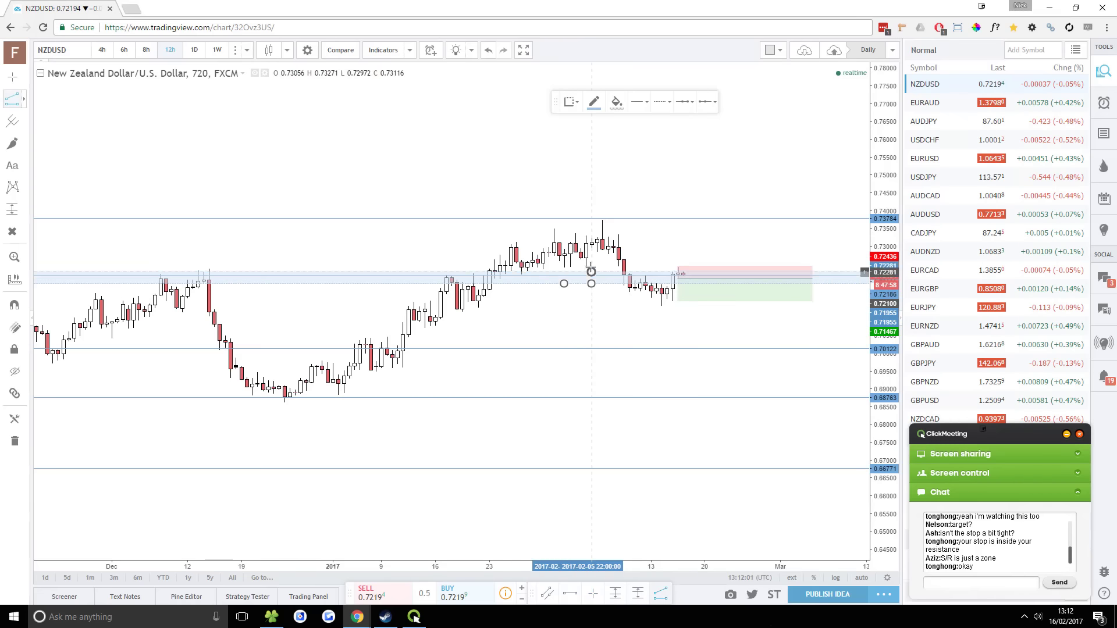
left_click(591, 270)
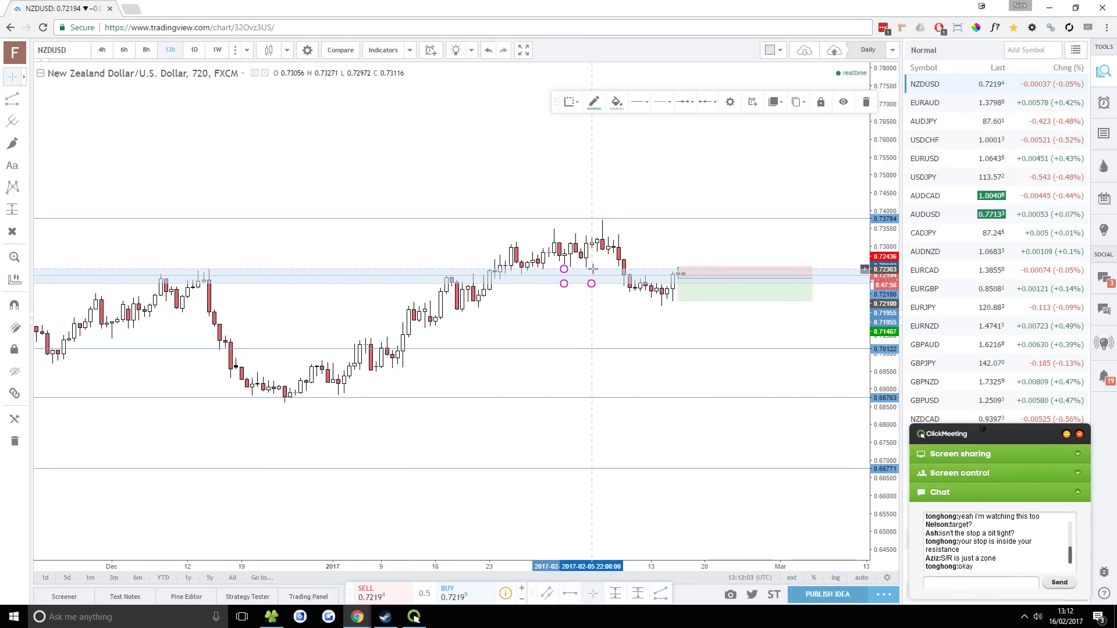
left_click_drag(609, 289, 605, 279)
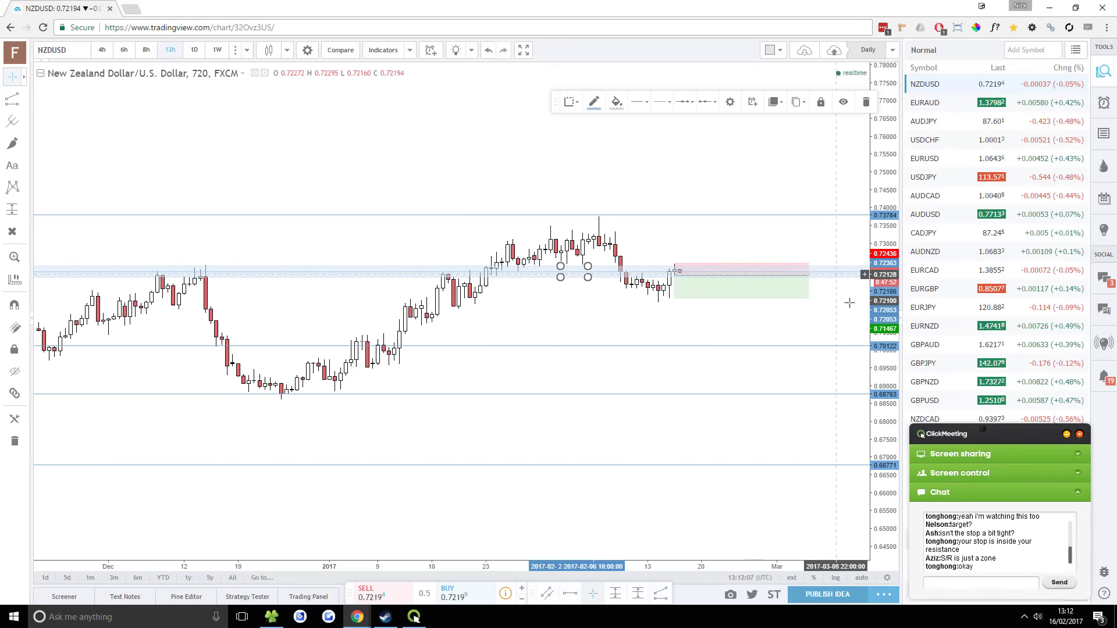
Raise the middle horizontal line to about 0.72283 and shift its shaded channel to span about 0.72143 to 0.72453
left_click_drag(882, 312, 806, 207)
scroll(850, 337, "up", 3)
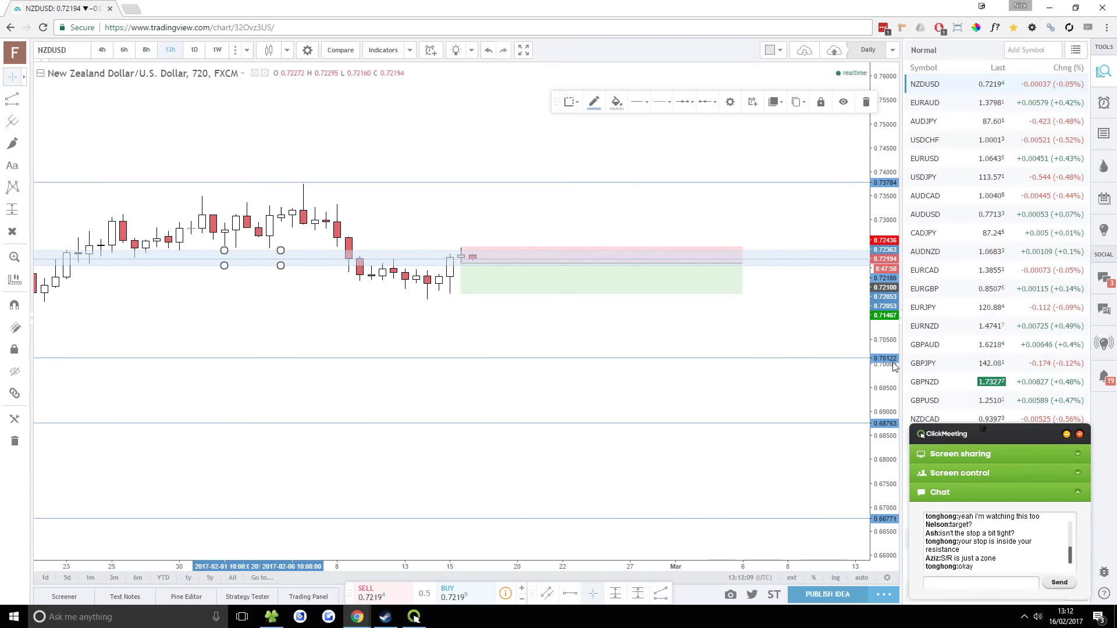
left_click_drag(434, 187, 604, 244)
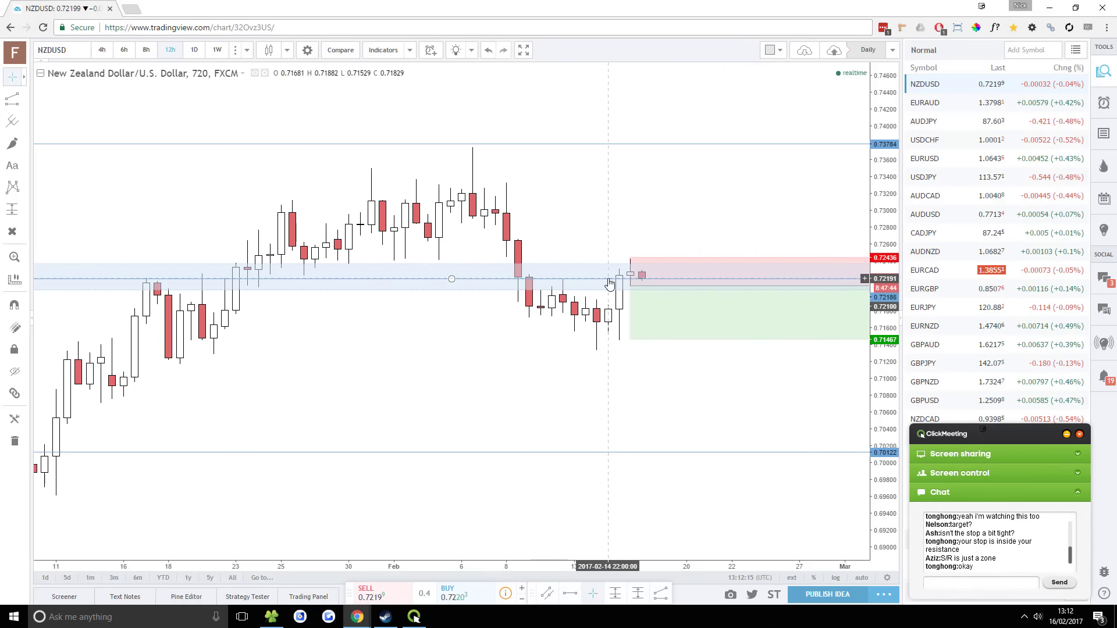
mouse_move(637, 279)
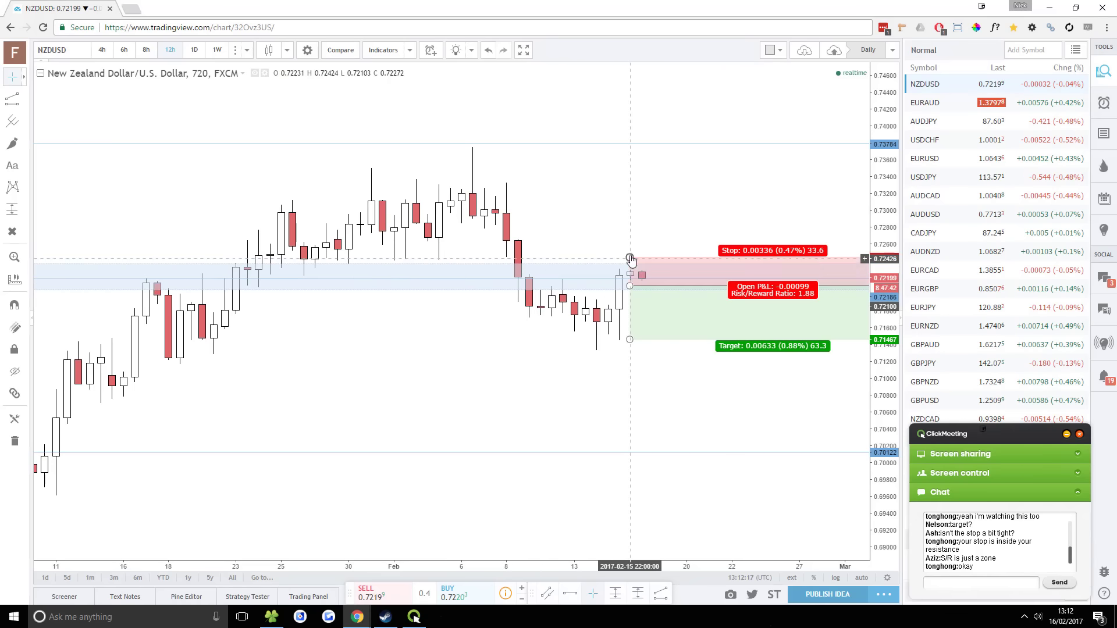
left_click_drag(631, 265, 575, 271)
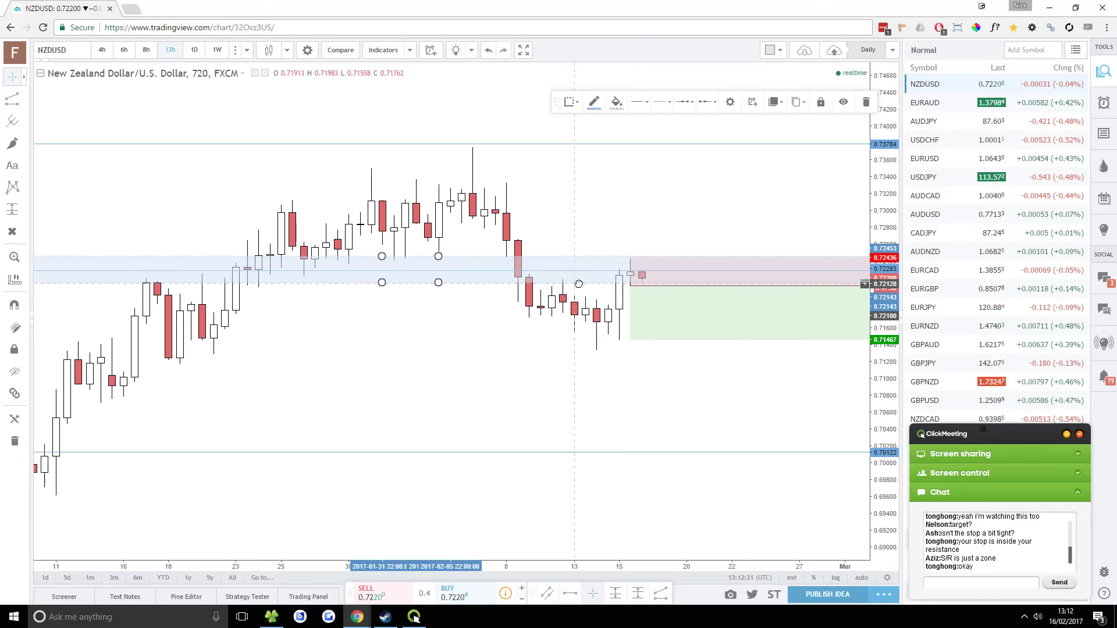
Raise the short position's stop to about 0.72488 and delete the shaded channel around the middle horizontal line
left_click(462, 327)
scroll(463, 328, "down", 3)
scroll(463, 329, "down", 2)
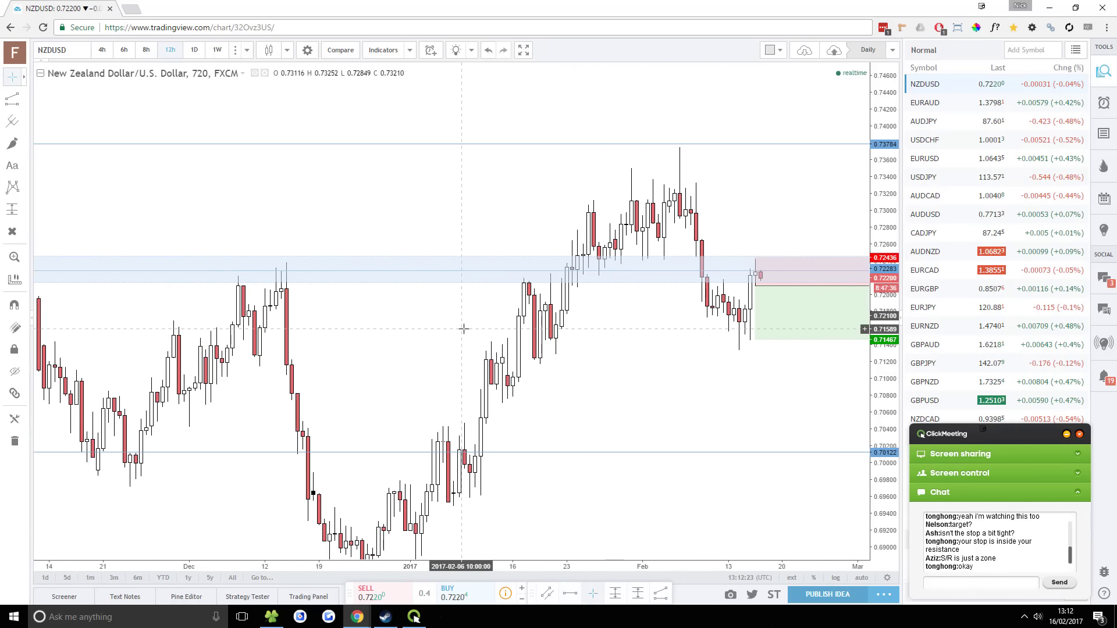
scroll(464, 329, "up", 3)
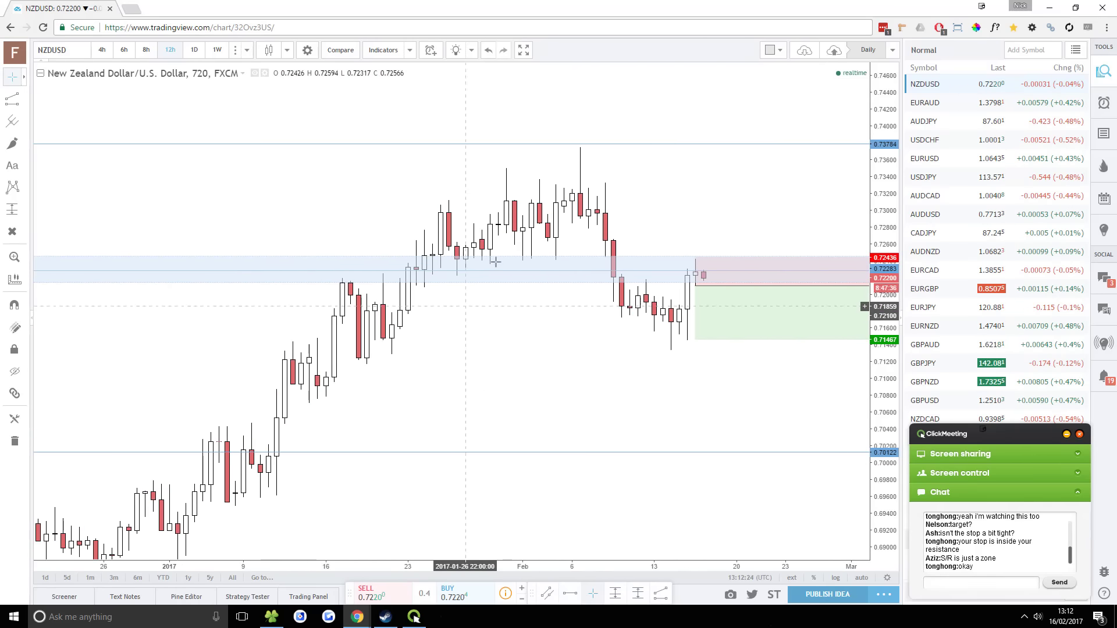
left_click_drag(600, 290, 543, 311)
left_click(633, 273)
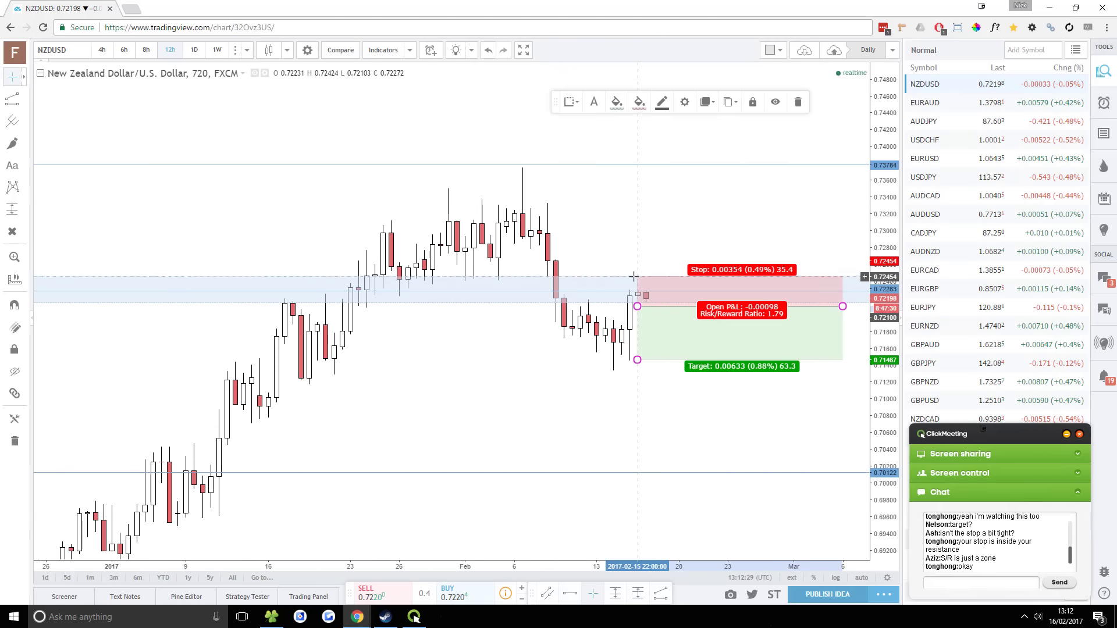
left_click(602, 292)
key("Delete")
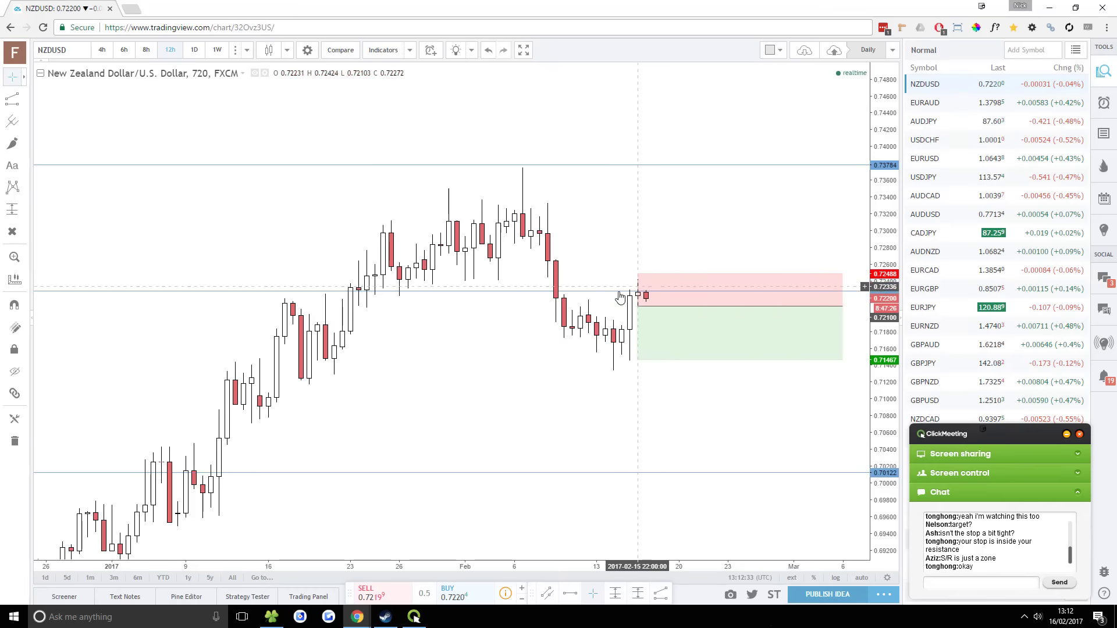
Draw a shaded parallel channel around the 0.72283 line and position it to span about 0.72151 to 0.72418
scroll(669, 210, "down", 3)
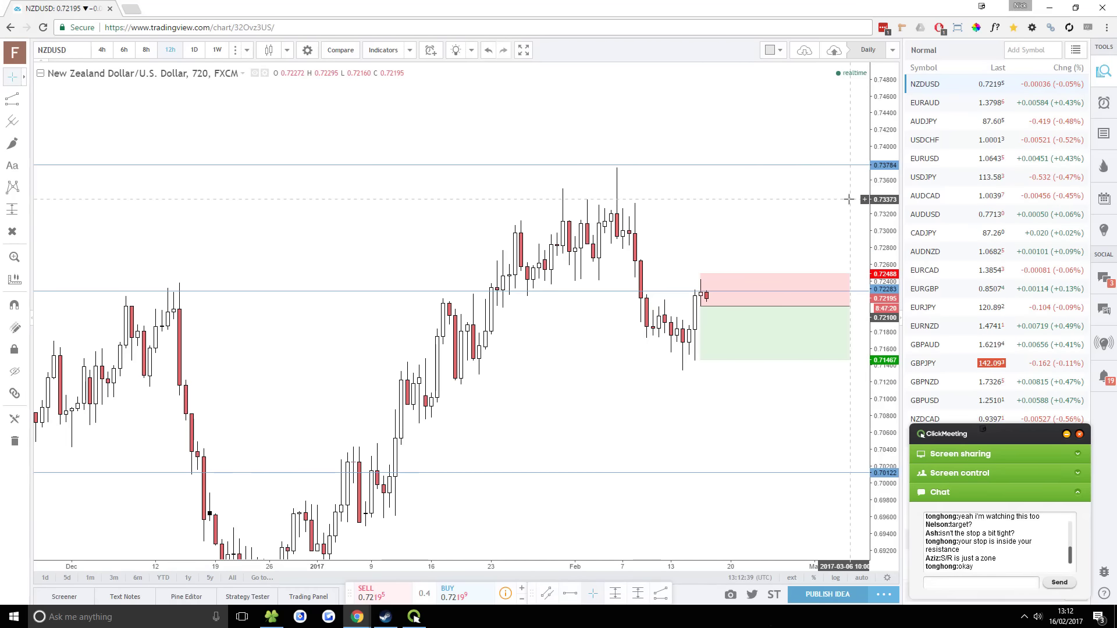
scroll(815, 213, "down", 1)
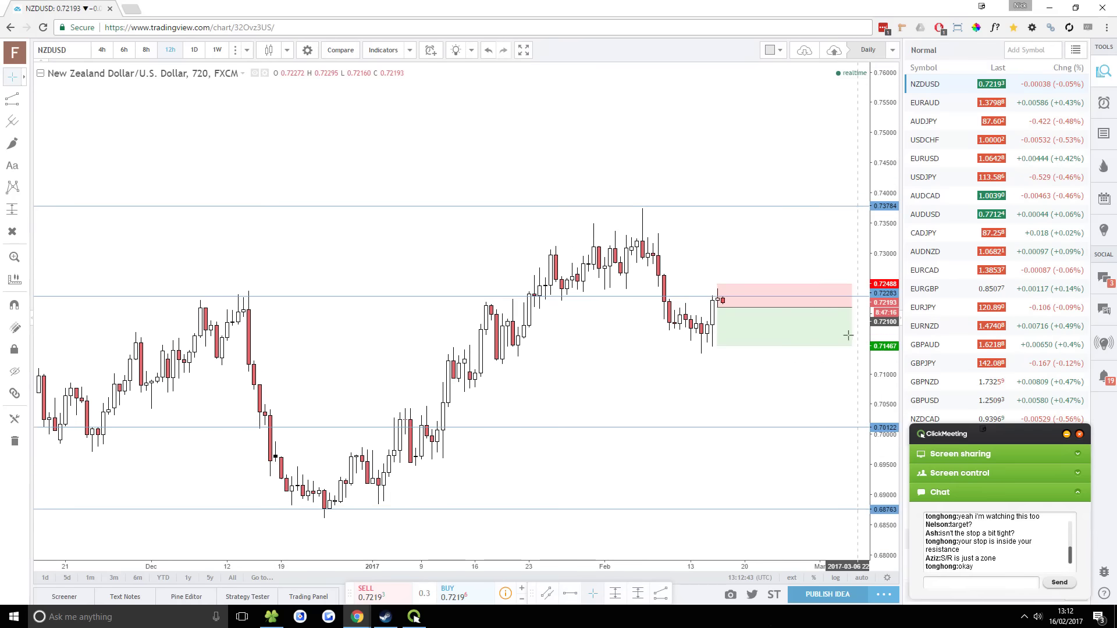
left_click_drag(838, 349, 582, 316)
scroll(582, 316, "down", 2)
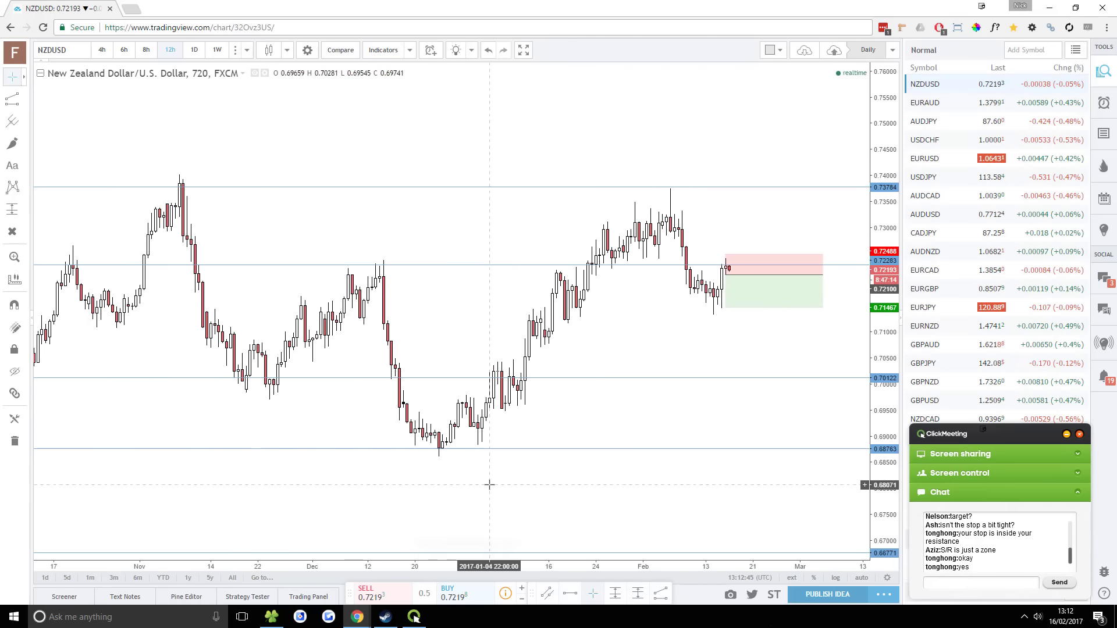
left_click(661, 595)
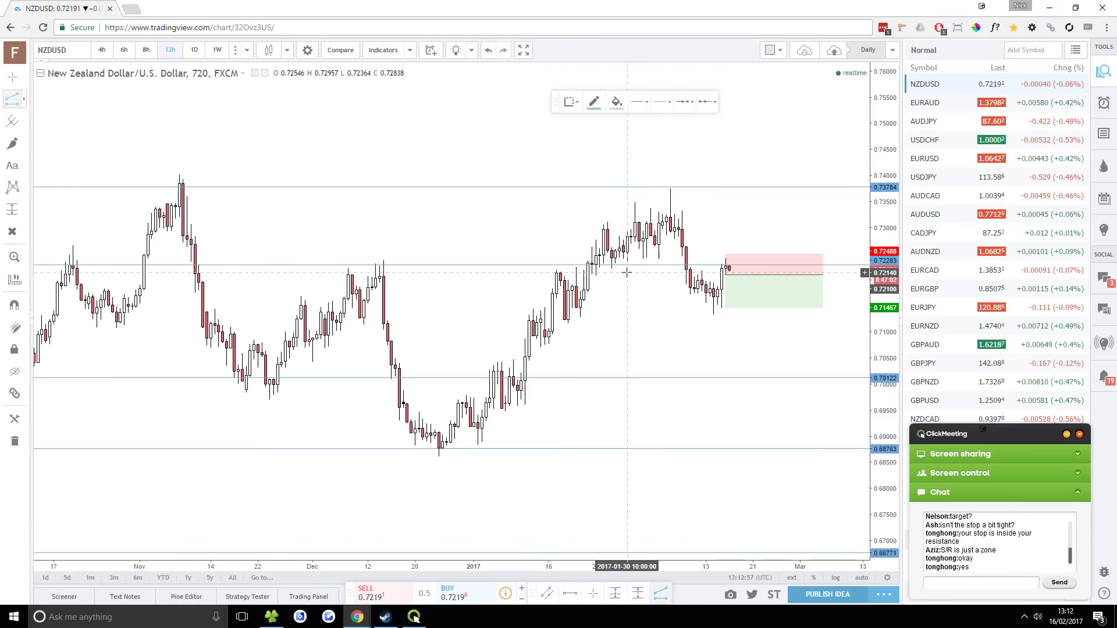
left_click_drag(631, 270, 658, 262)
left_click(674, 248)
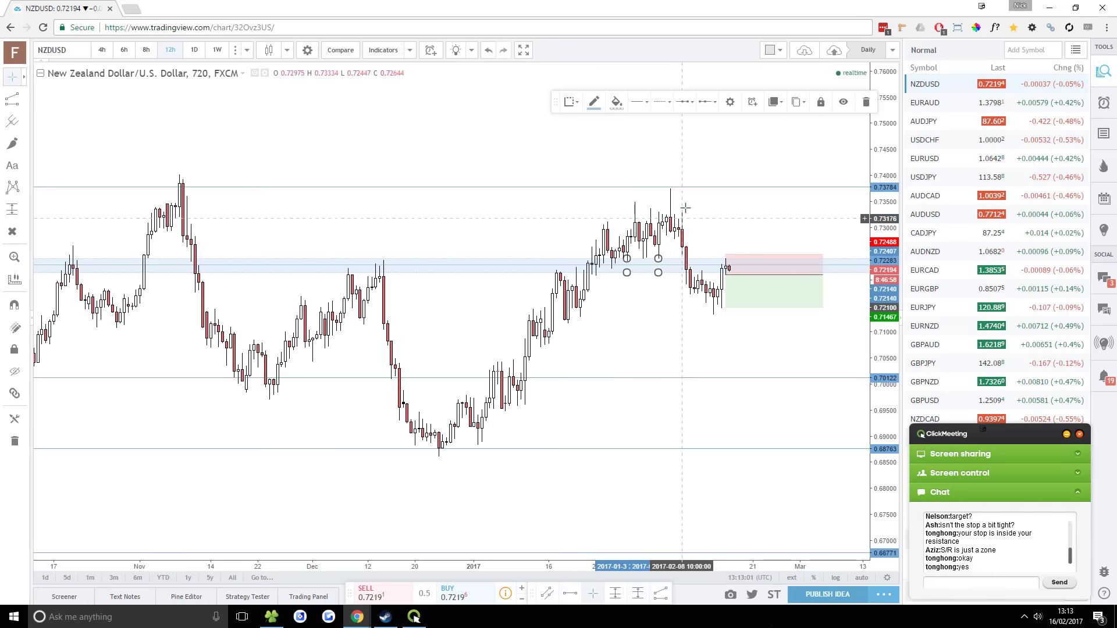
left_click(677, 269)
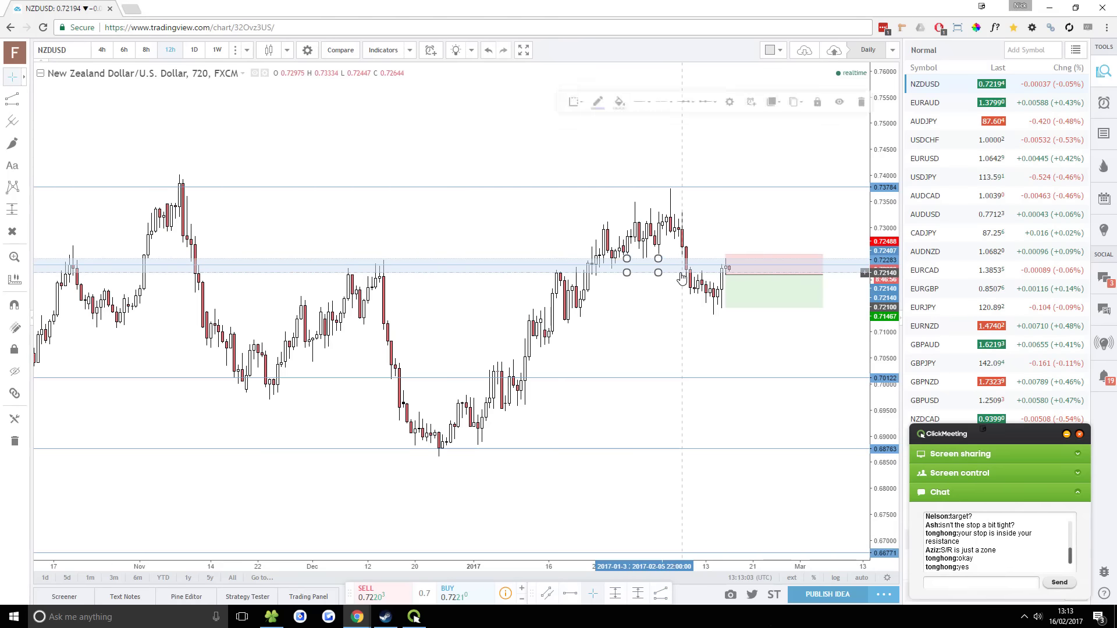
left_click_drag(678, 272, 677, 272)
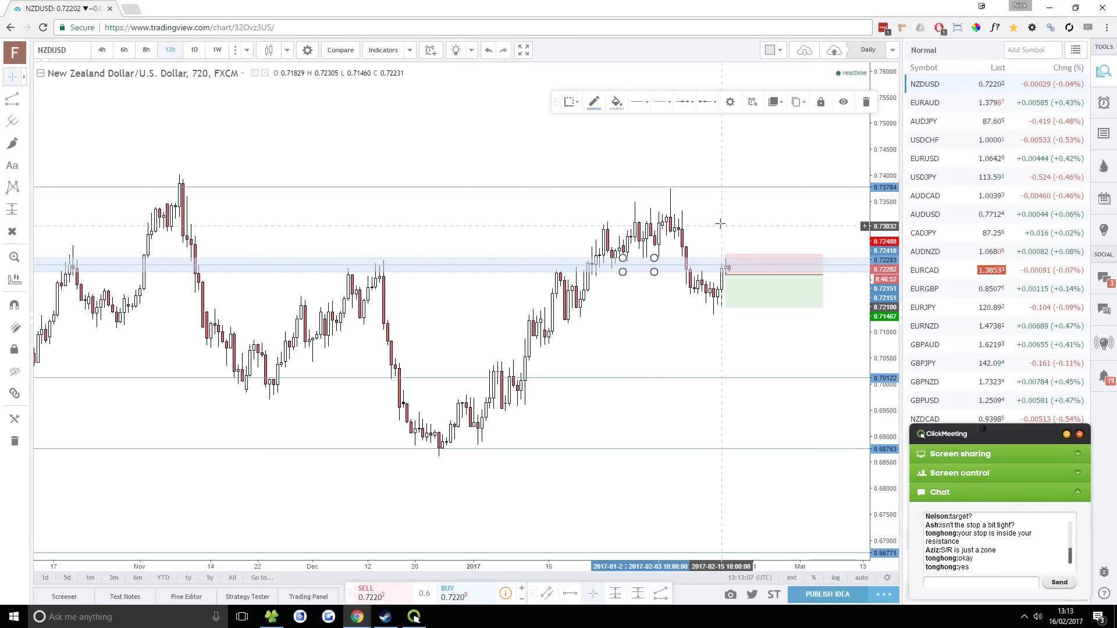
Place copies of the shaded channel around the 0.73784, 0.70122 and 0.68763 horizontal lines, centring each on its line
left_click_drag(710, 275, 716, 382)
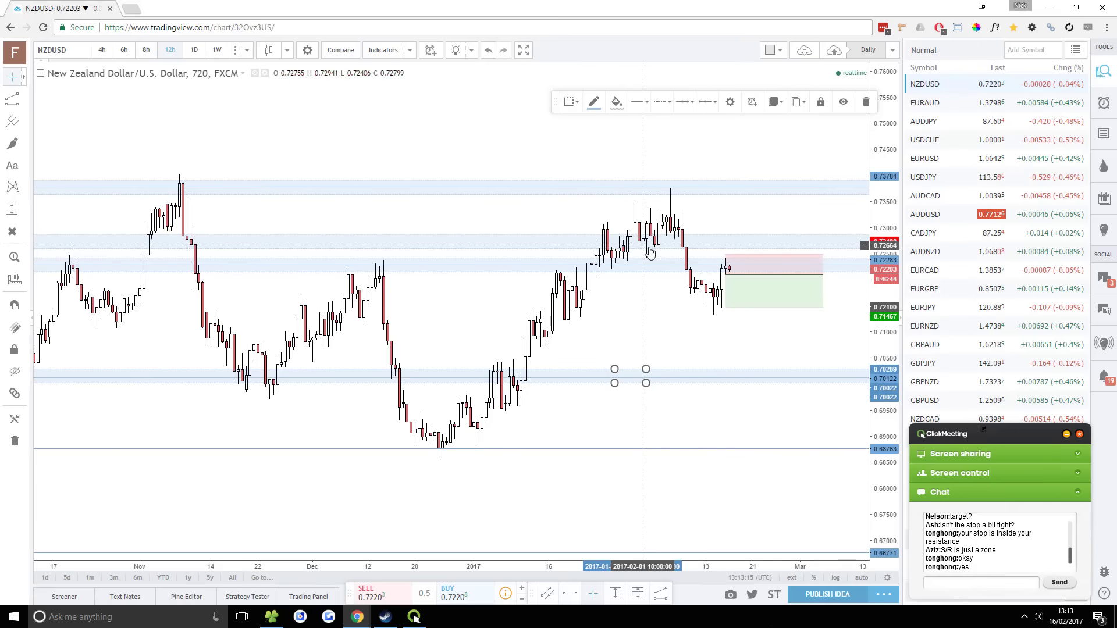
left_click_drag(722, 249, 685, 457)
left_click(704, 375)
left_click_drag(704, 375, 706, 384)
left_click(695, 407)
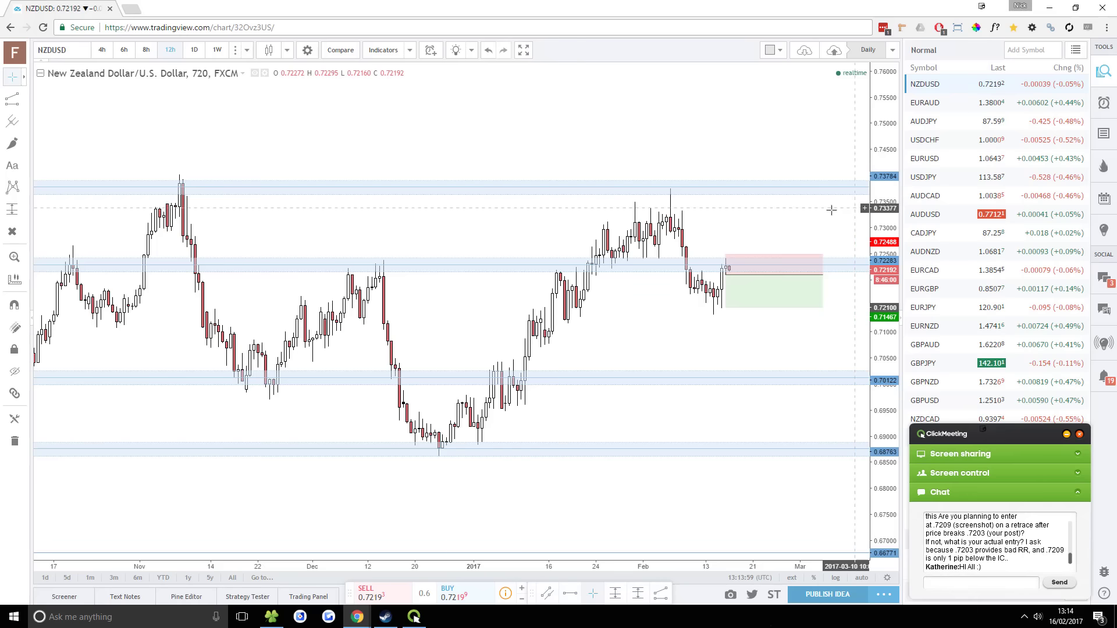
Shift the short position down to an entry of about 0.72066 and a target of 0.71433, with the stop at about 0.72464
scroll(774, 280, "up", 3)
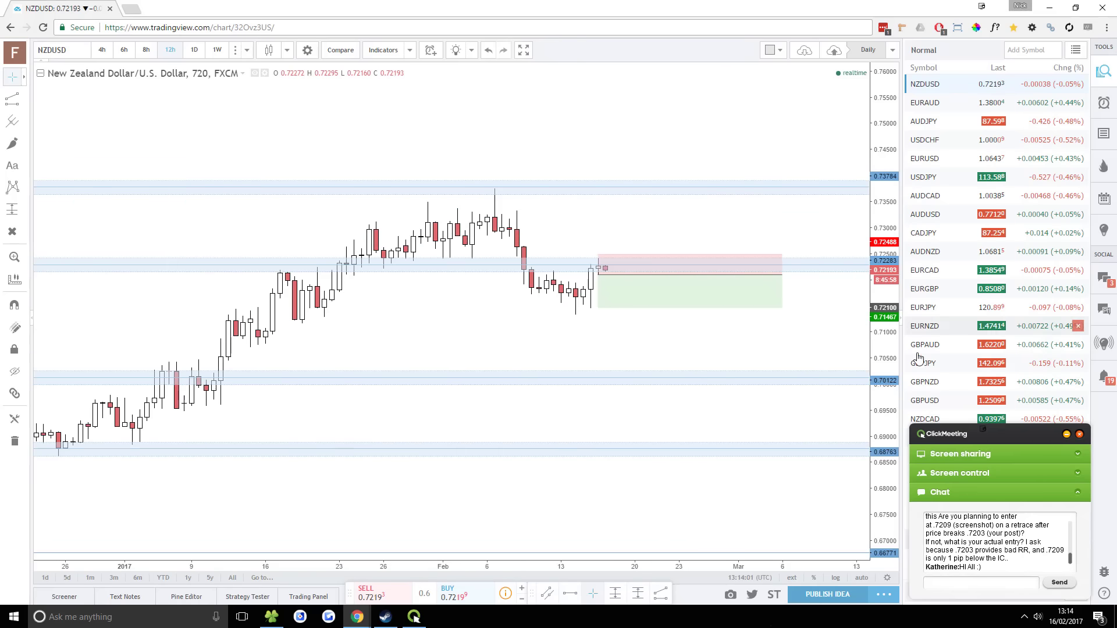
left_click(646, 264)
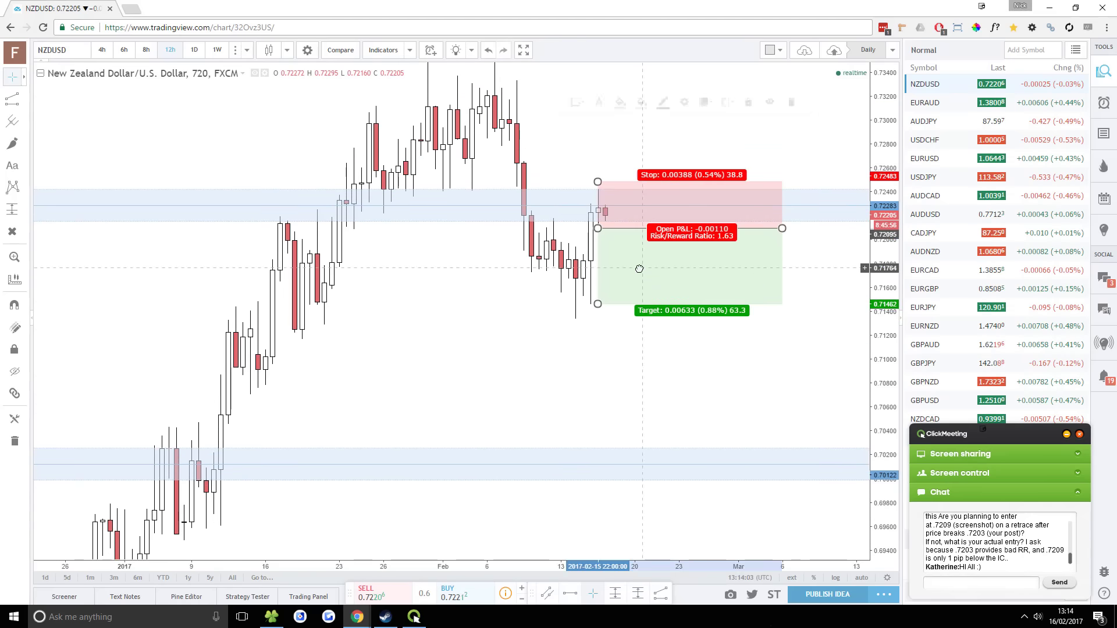
left_click_drag(639, 269, 641, 272)
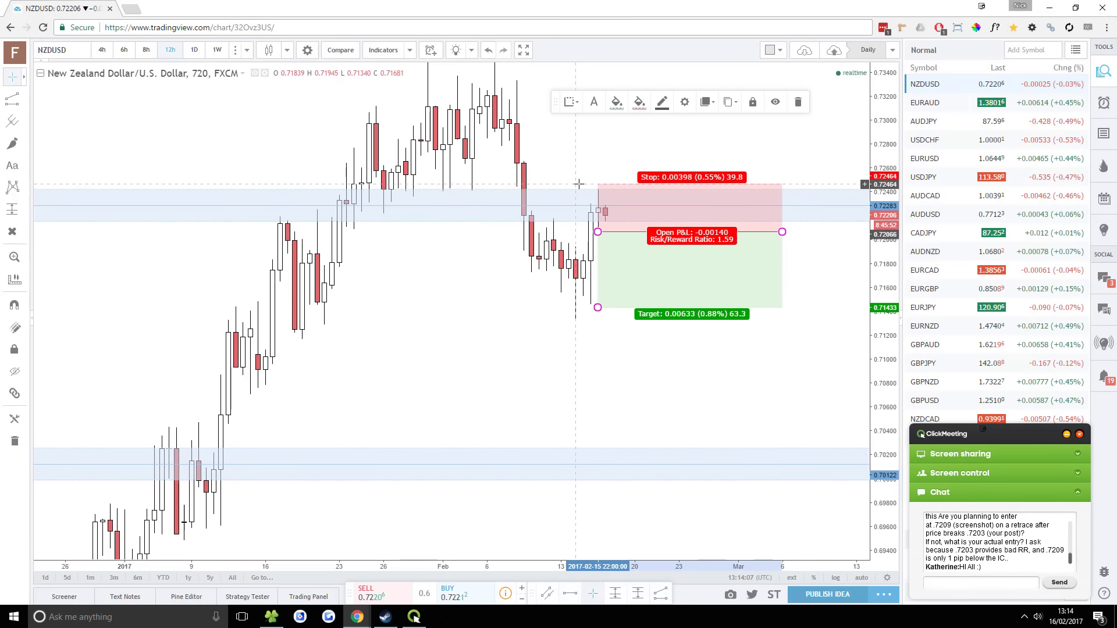
left_click(528, 250)
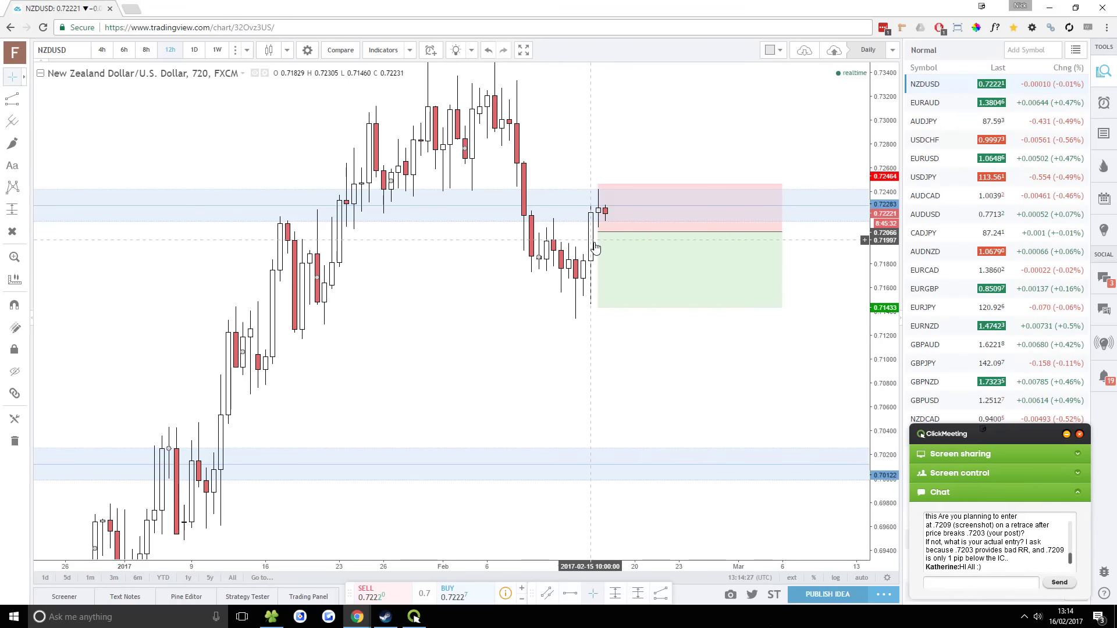
Shift the short position slightly lower and set its entry price to exactly 0.7203
left_click(600, 248)
left_click_drag(601, 244, 606, 249)
double_click(606, 250)
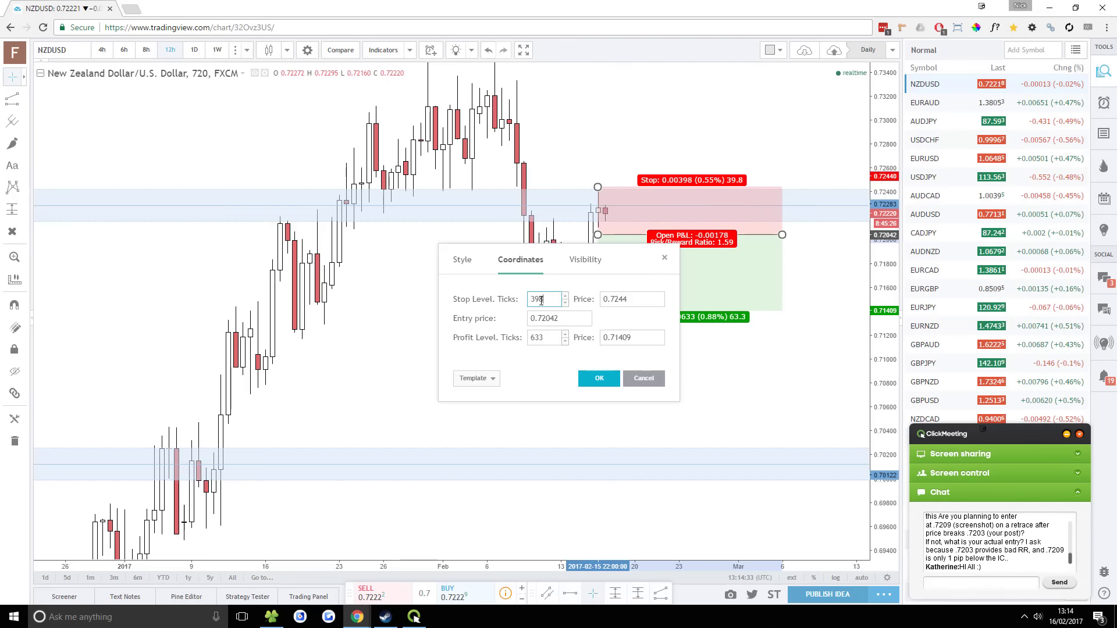
left_click_drag(550, 317, 691, 306)
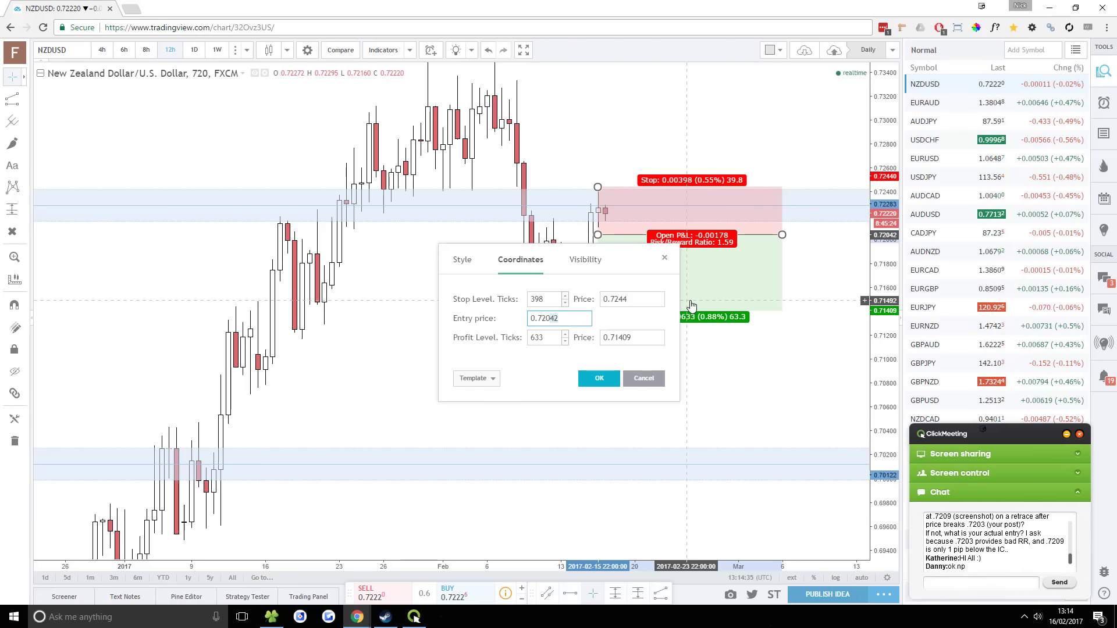
type("3")
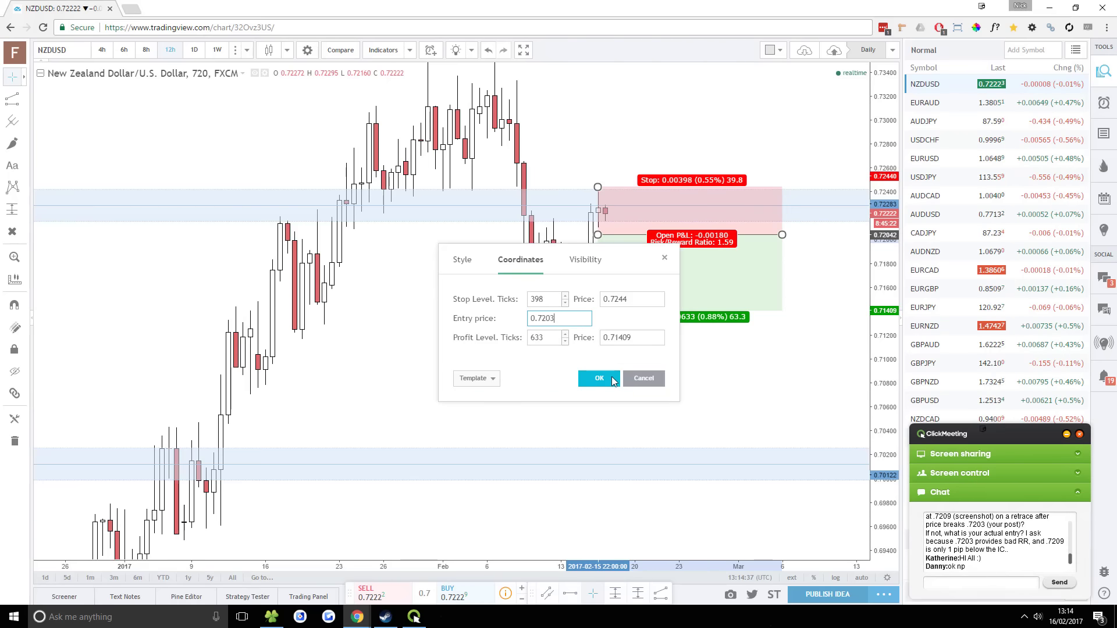
left_click(599, 378)
left_click(563, 302)
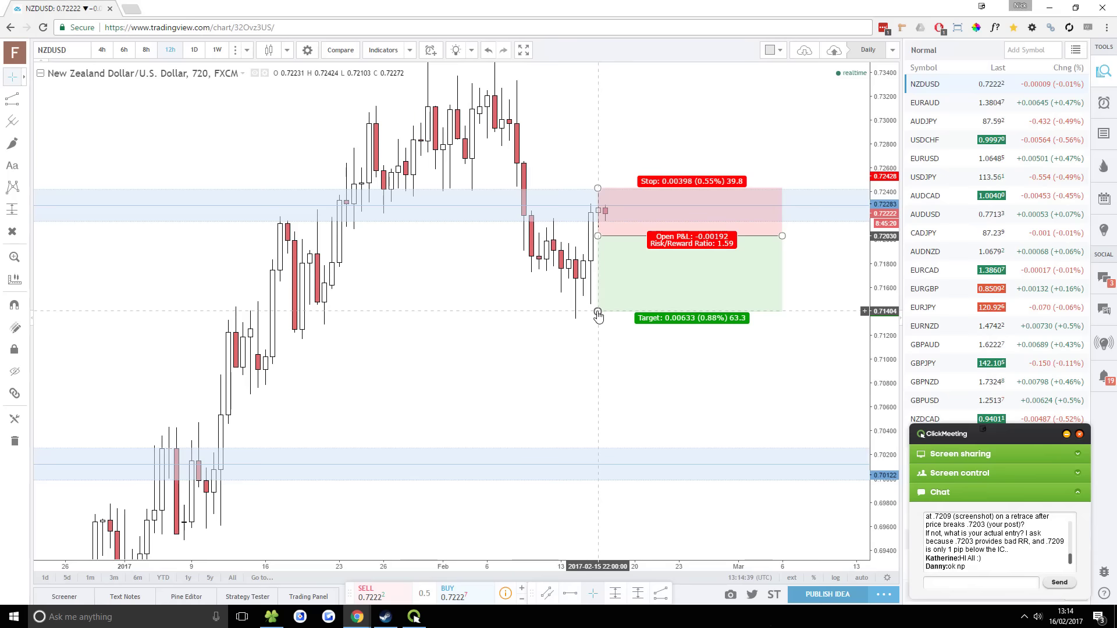
Raise the short position's stop to about 0.72450 and lower its target to about 0.71389
left_click(596, 192)
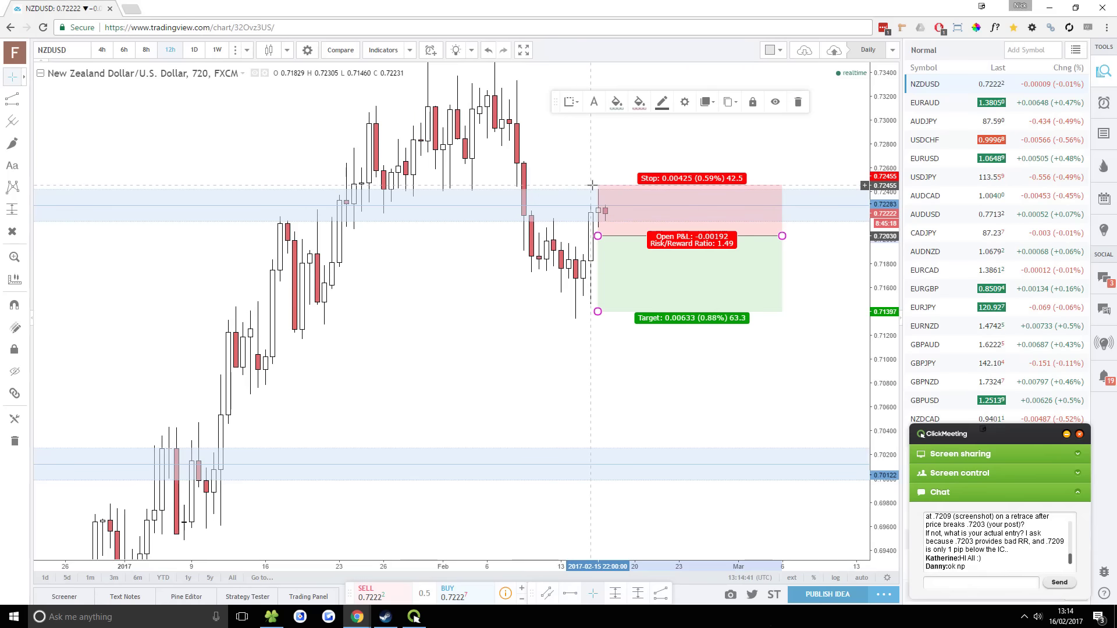
left_click_drag(606, 307, 611, 299)
scroll(654, 195, "down", 2)
left_click(712, 427)
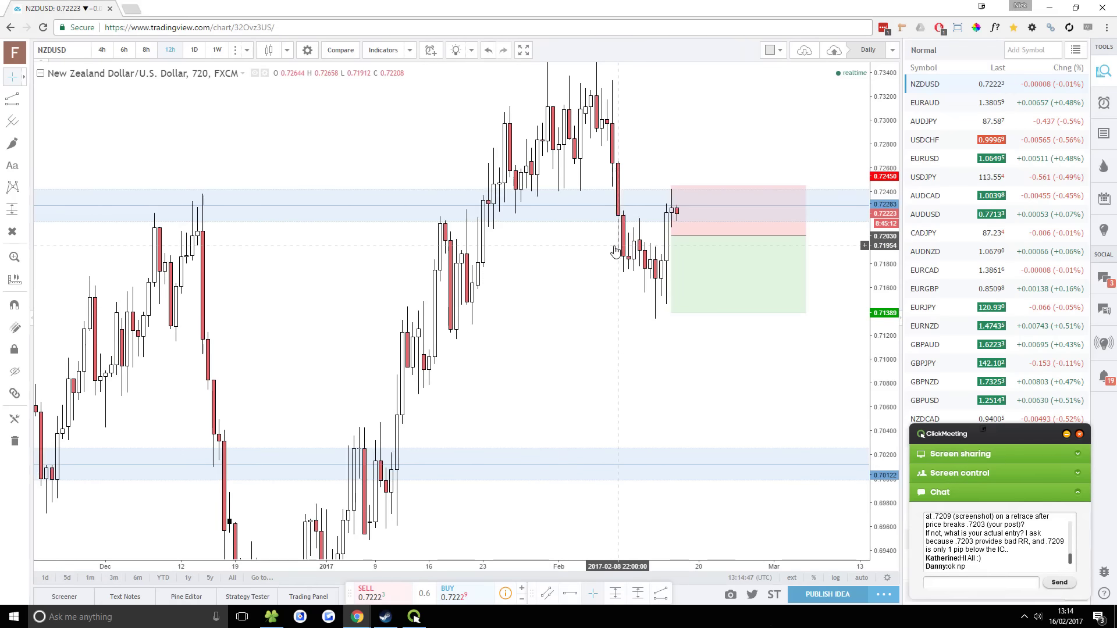
Annotate the recent lows on screen with two red lines at about 0.7180 and 0.7169 and a yellow highlight between them
left_click(414, 617)
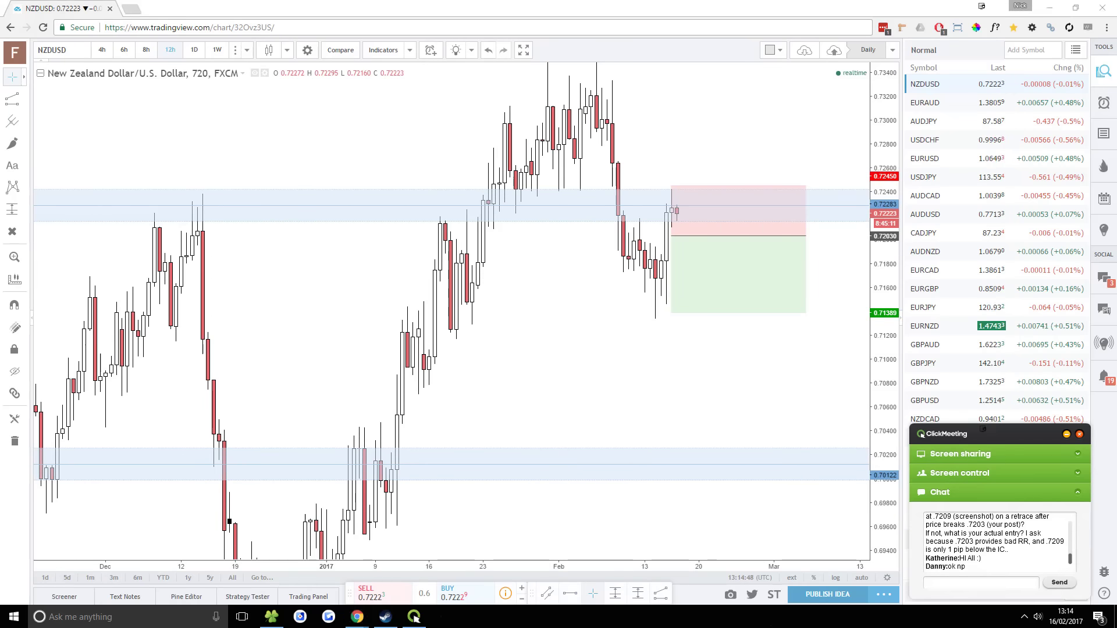
left_click_drag(765, 277, 821, 282)
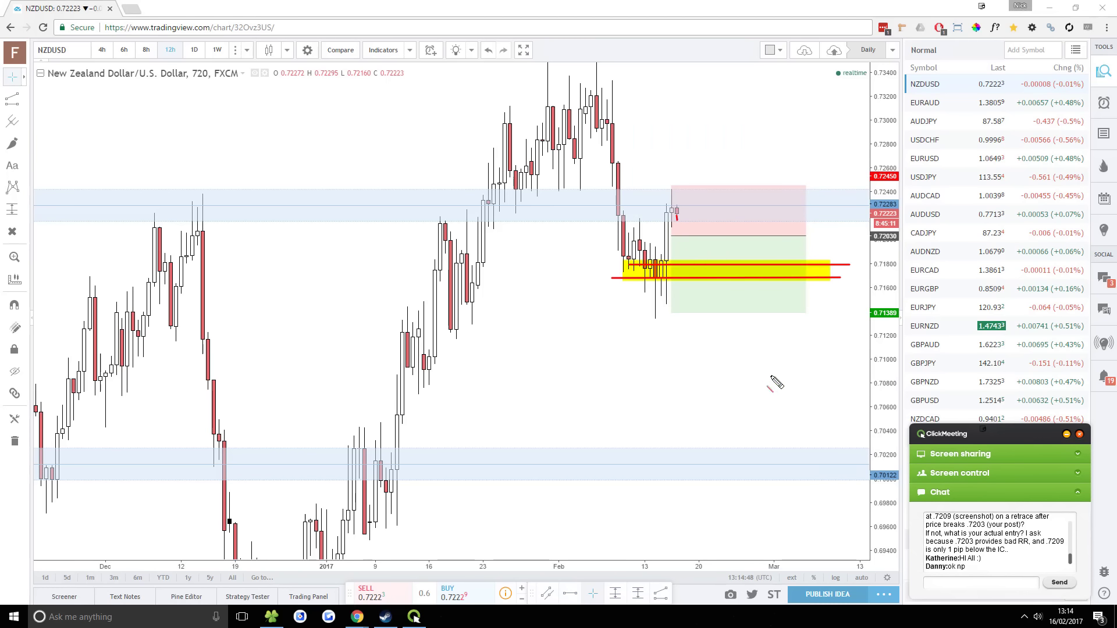
left_click_drag(815, 483, 692, 340)
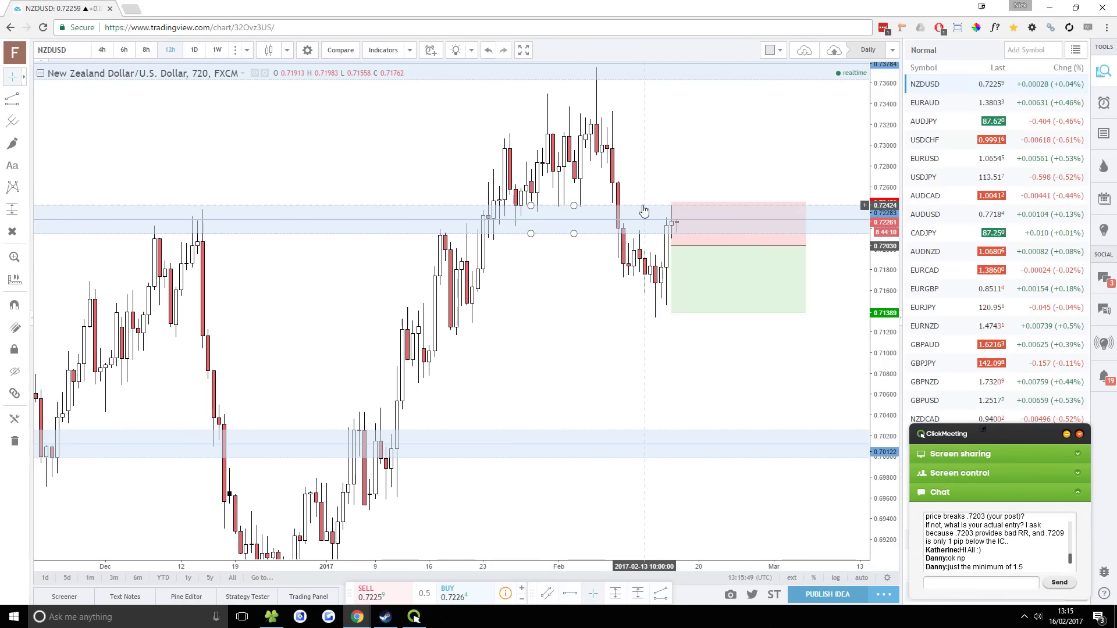
left_click_drag(493, 280, 512, 317)
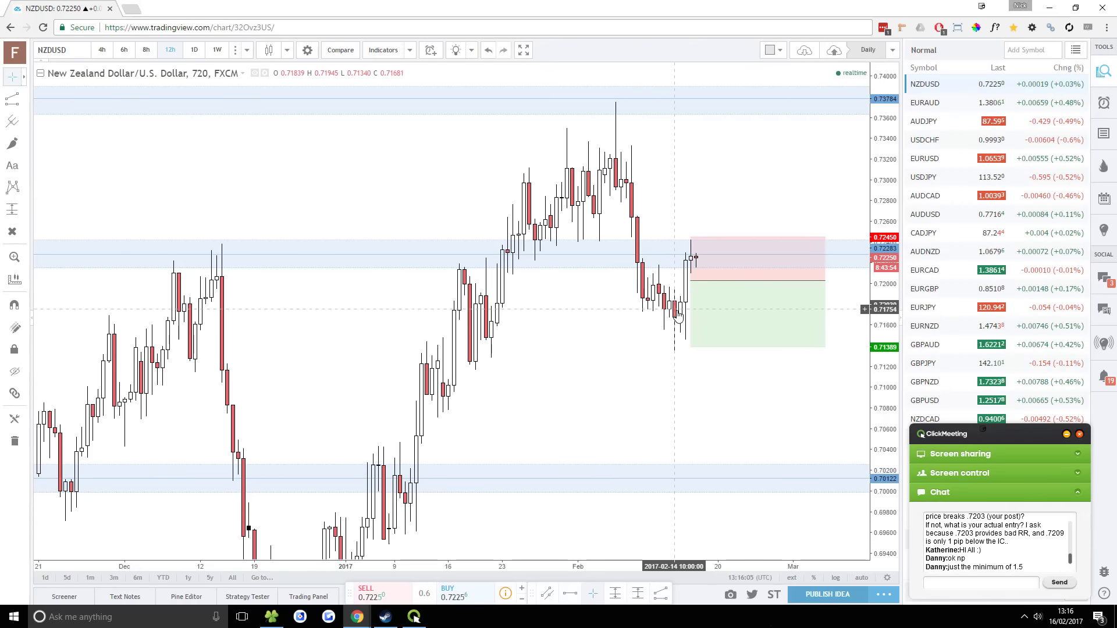
Examine the short position's stop, target and risk/reward ratio against the recent swing low
left_click(695, 241)
left_click(497, 132)
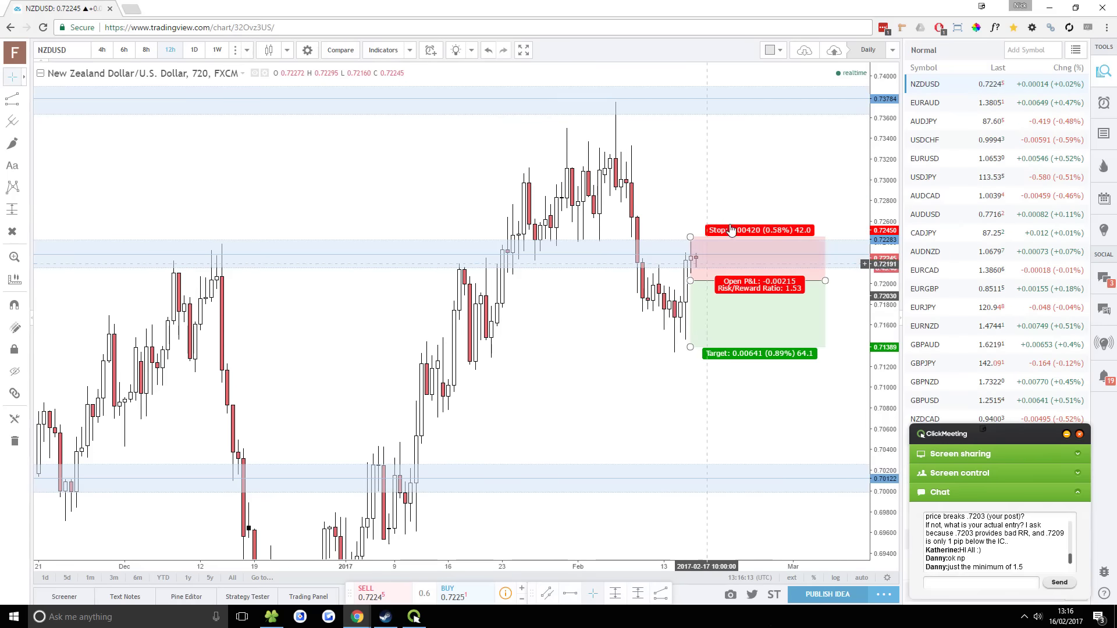
scroll(588, 327, "up", 3)
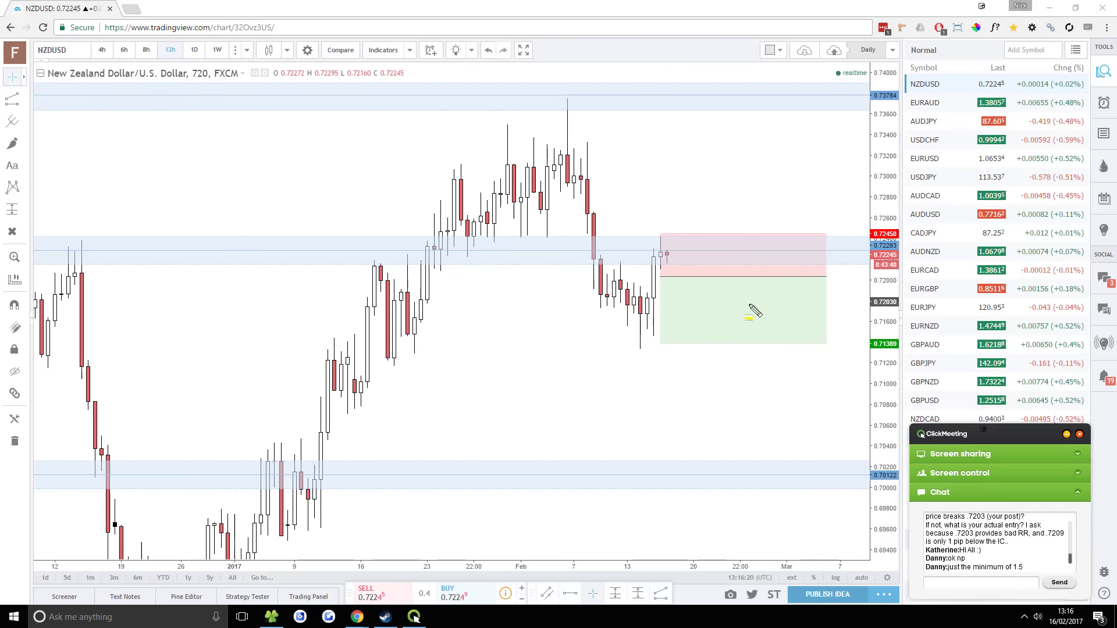
left_click_drag(650, 316, 658, 319)
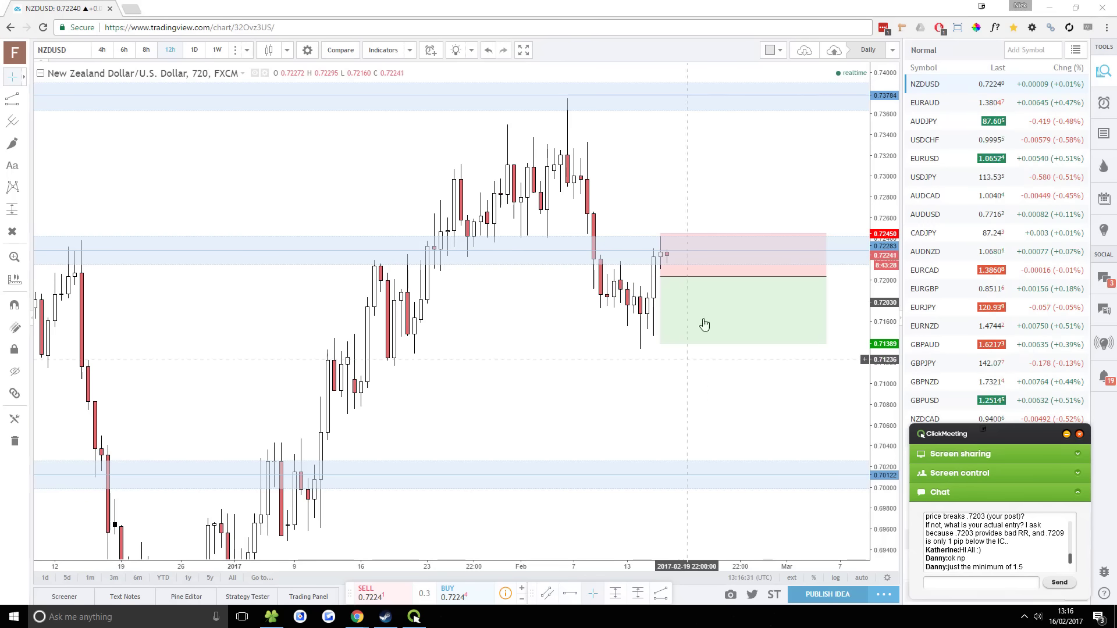
left_click_drag(635, 291, 672, 301)
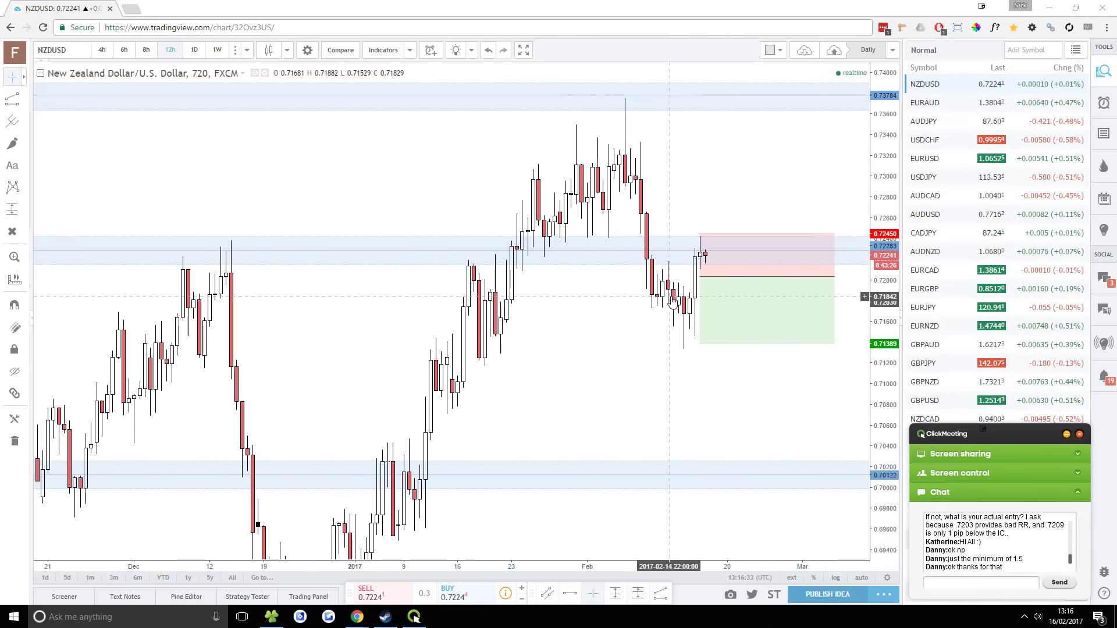
Move the short position up to an entry of about 0.72069 and tighten its stop to about 0.72458
left_click(709, 288)
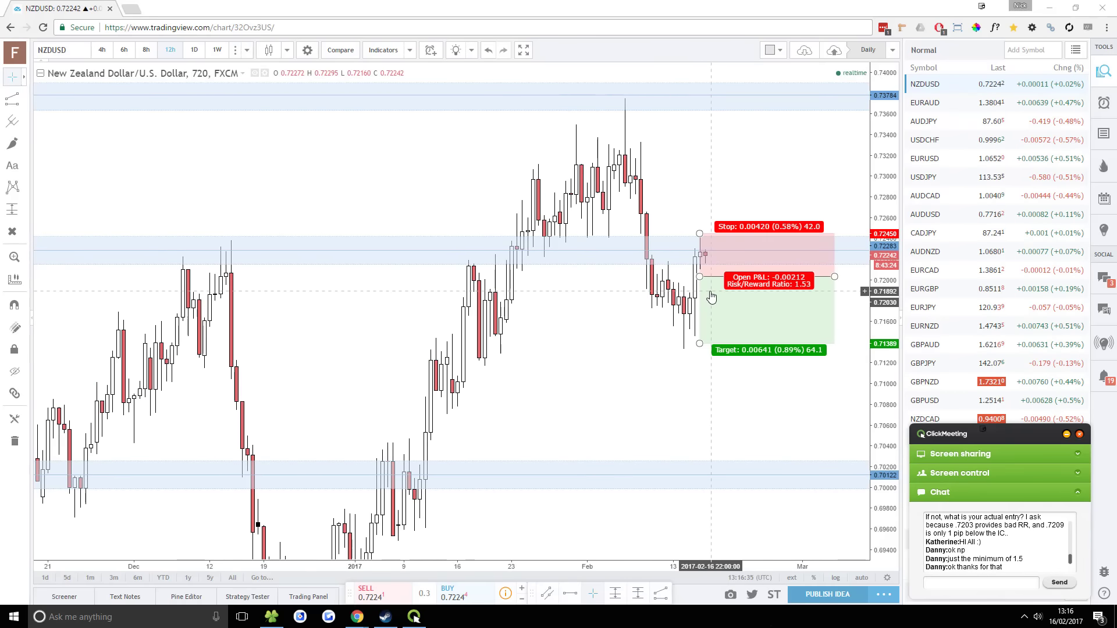
left_click(631, 306)
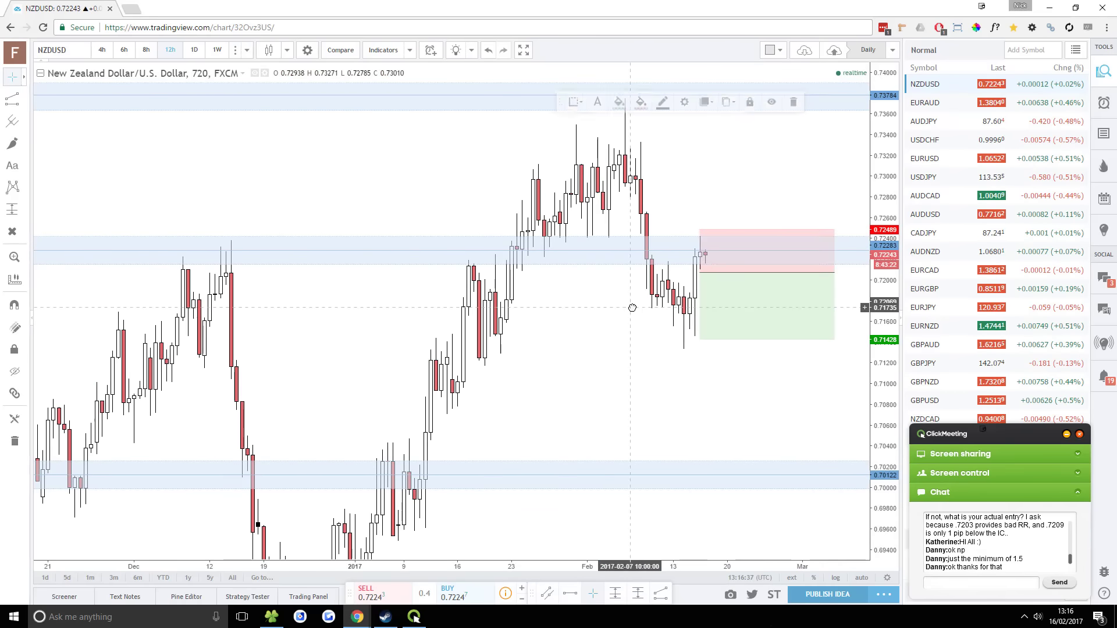
left_click_drag(710, 299, 712, 294)
scroll(567, 290, "up", 3)
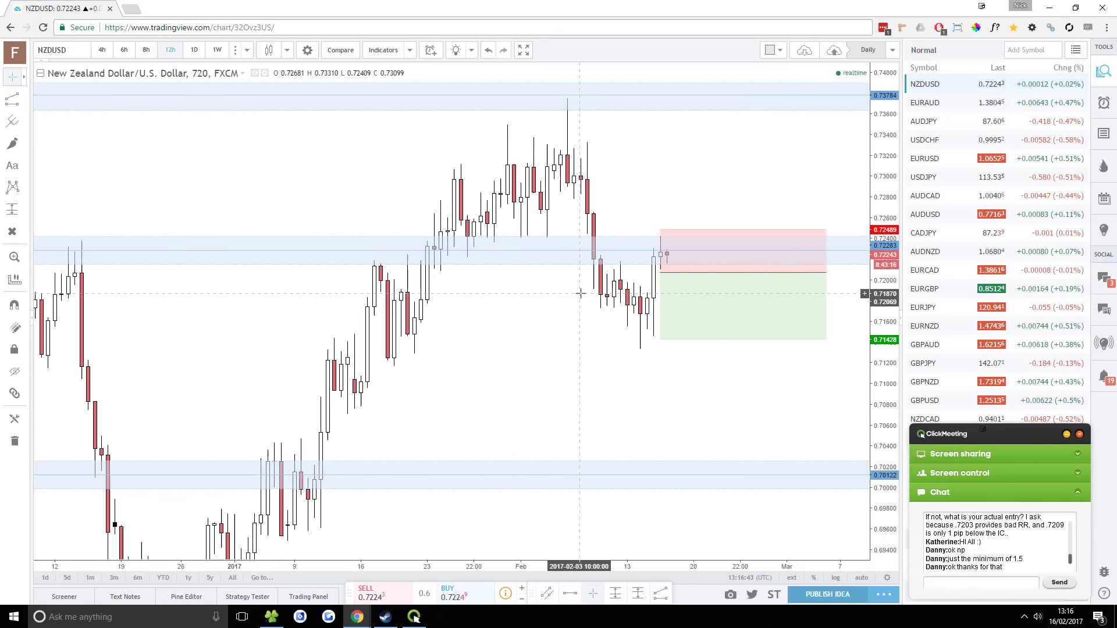
left_click_drag(582, 230, 582, 232)
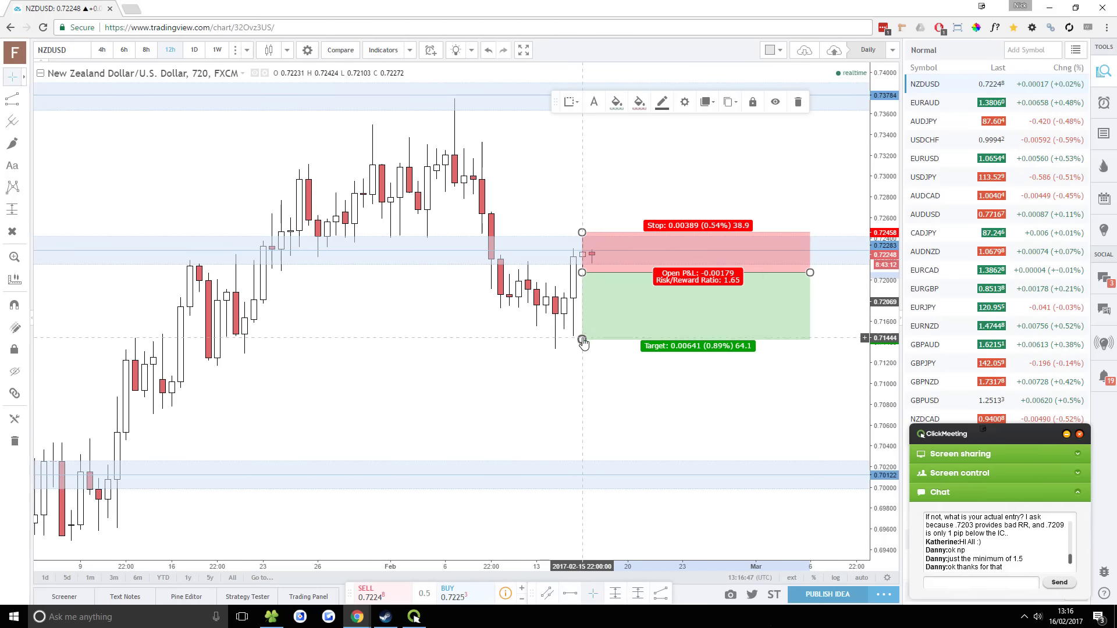
Extend the short position's target and nudge the whole position to an entry of 0.72080, stop 0.72469 and target 0.71348
mouse_move(582, 339)
left_mouse_down()
mouse_move(579, 364)
mouse_move(581, 292)
mouse_move(576, 353)
mouse_move(582, 345)
left_mouse_up()
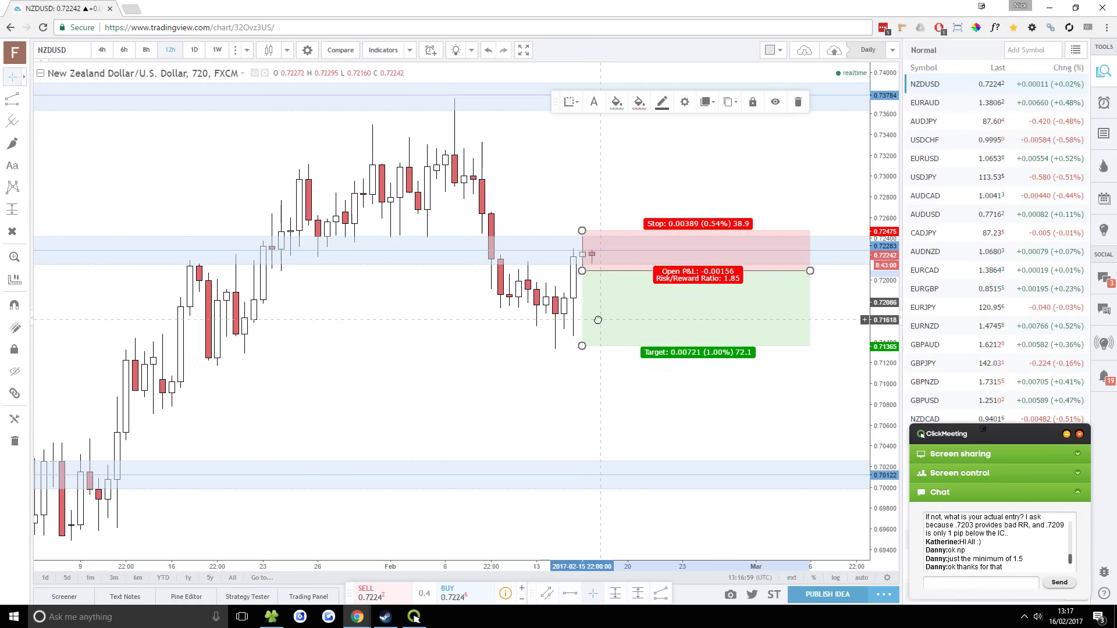
left_click(584, 352)
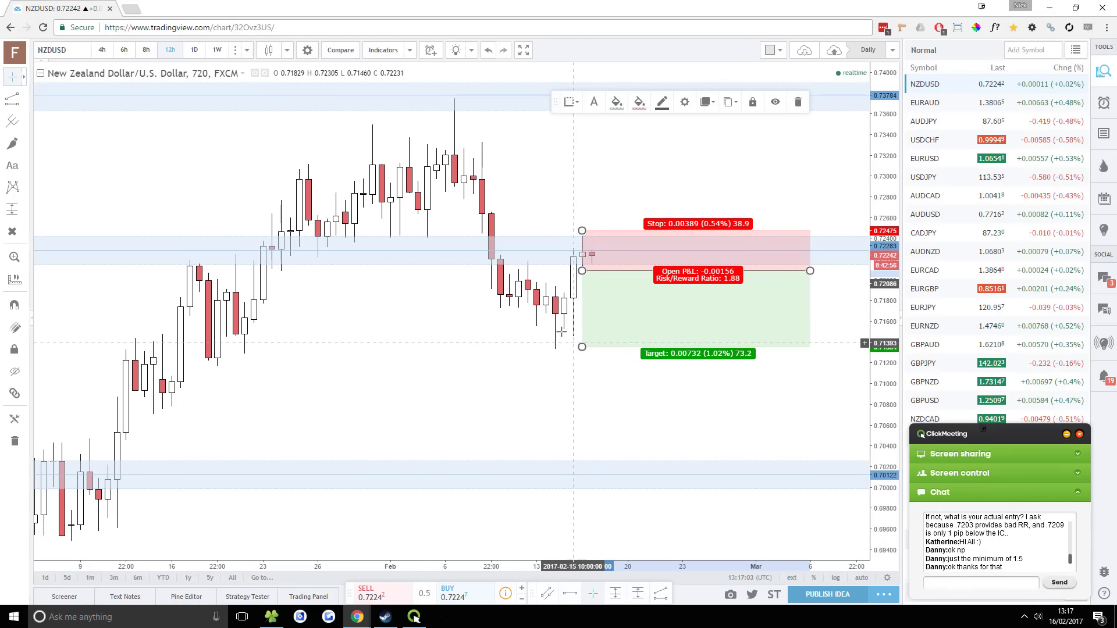
left_click(541, 319)
left_click(581, 308)
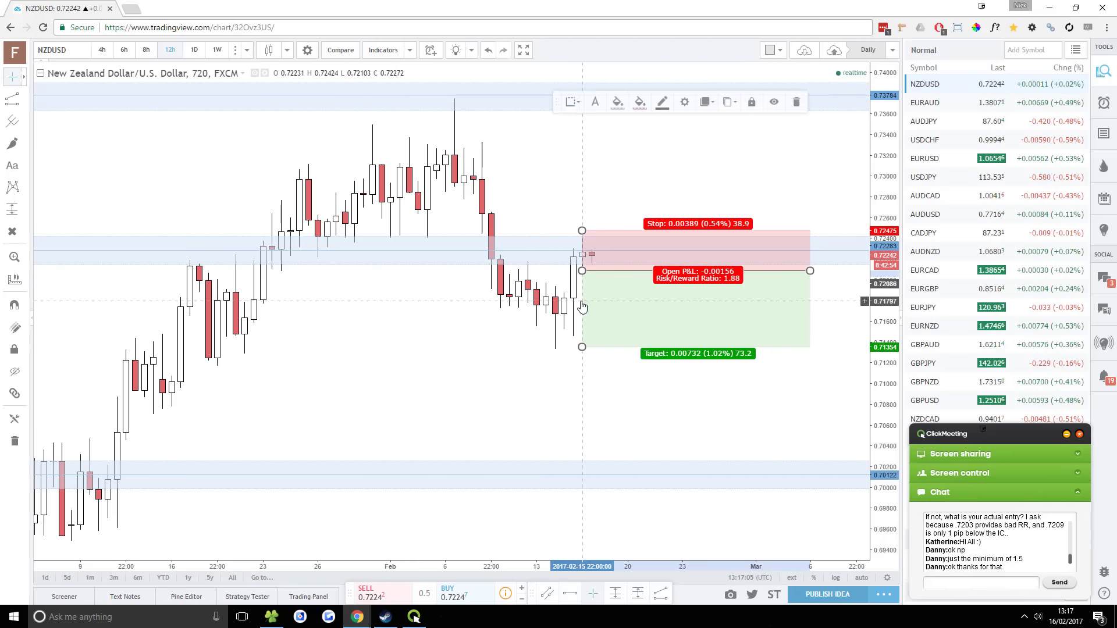
left_click(577, 309)
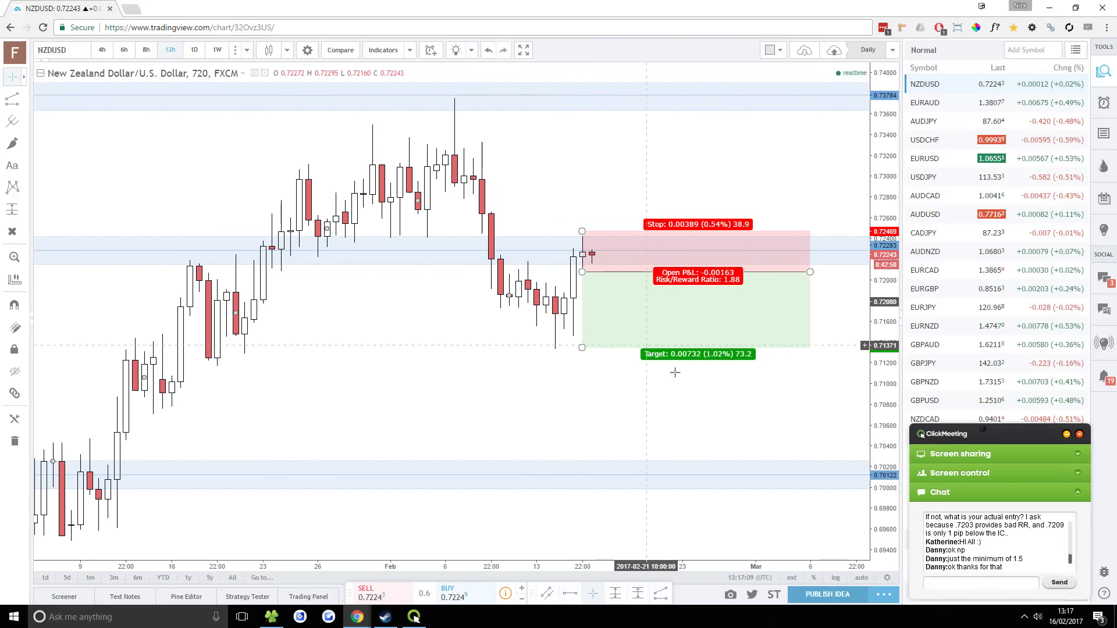
Shorten the short position box so that it ends in late February
scroll(766, 408, "down", 1)
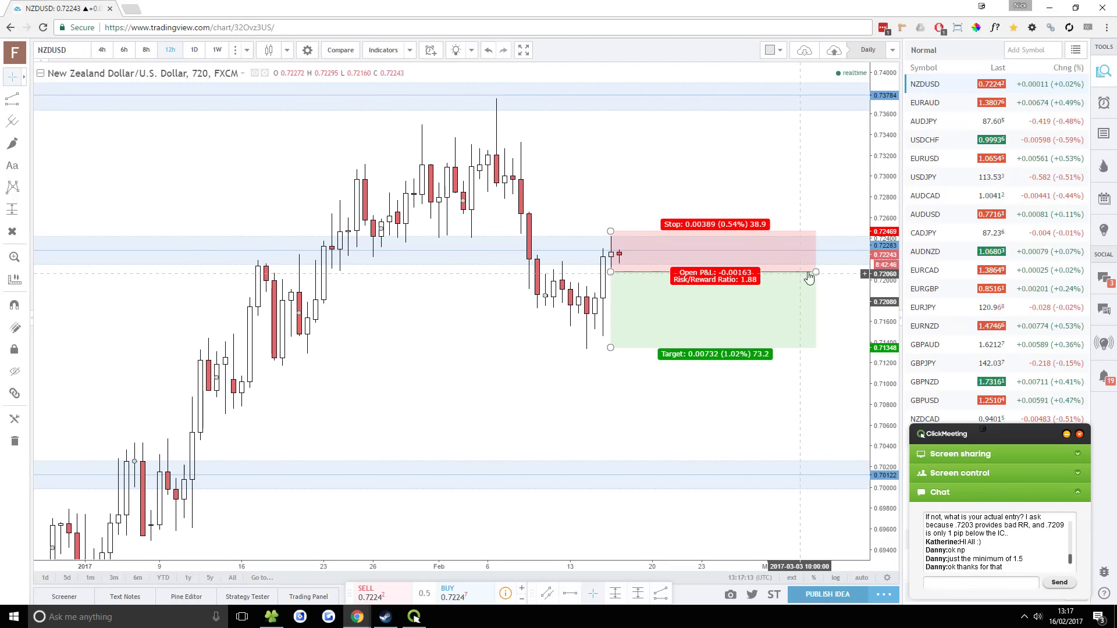
left_click_drag(816, 274, 734, 283)
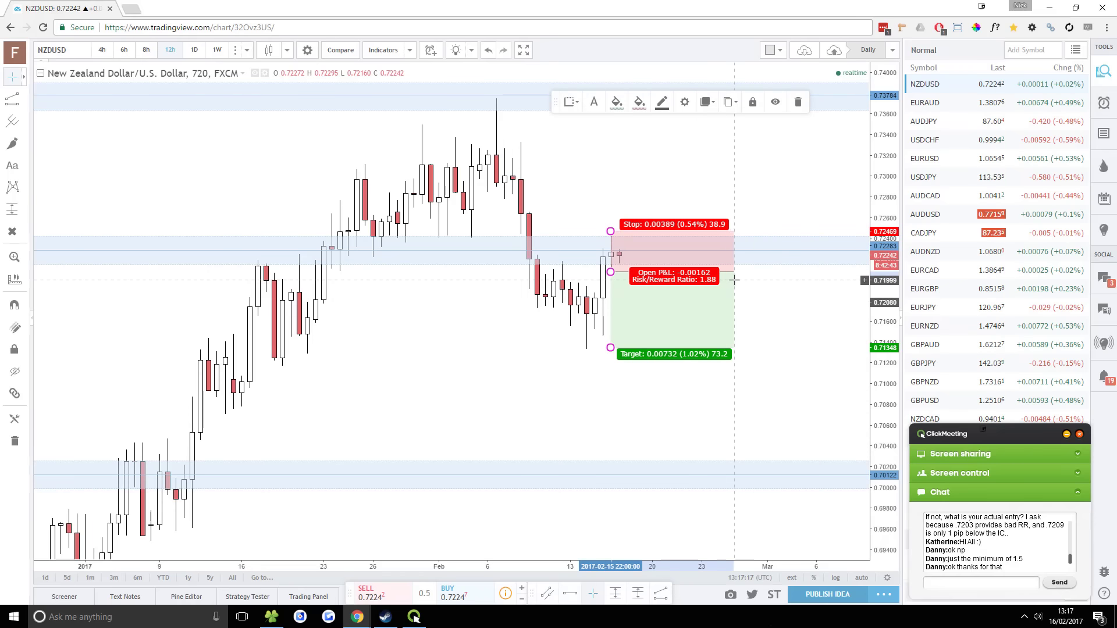
left_click(784, 306)
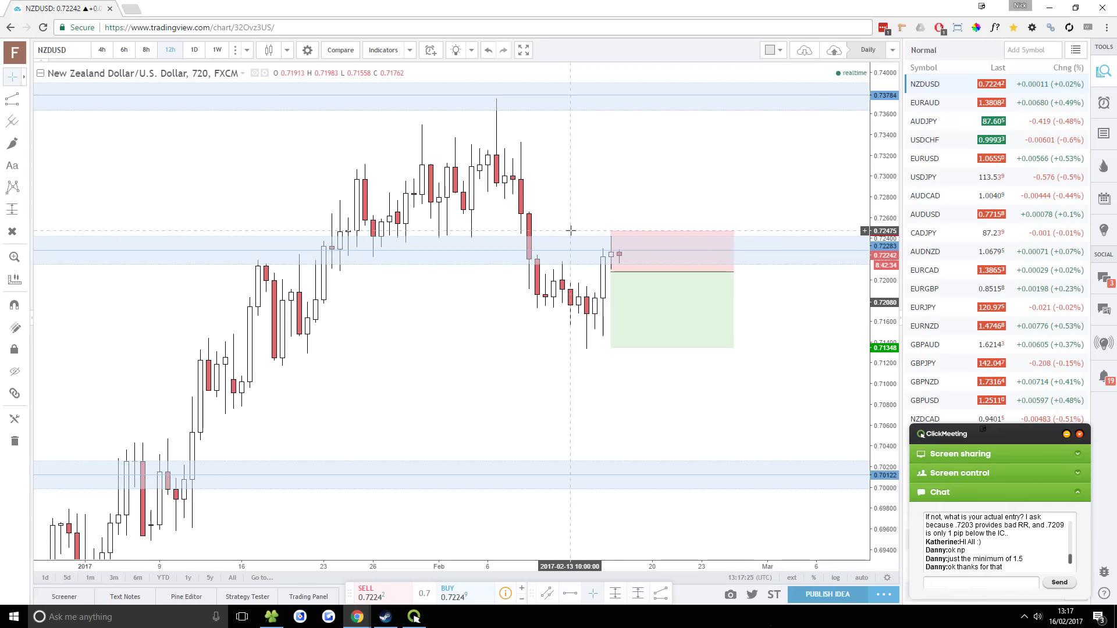
Open the EURAUD chart and compare its daily, 8-hour, 6-hour, 4-hour and 12-hour timeframes
left_click(929, 110)
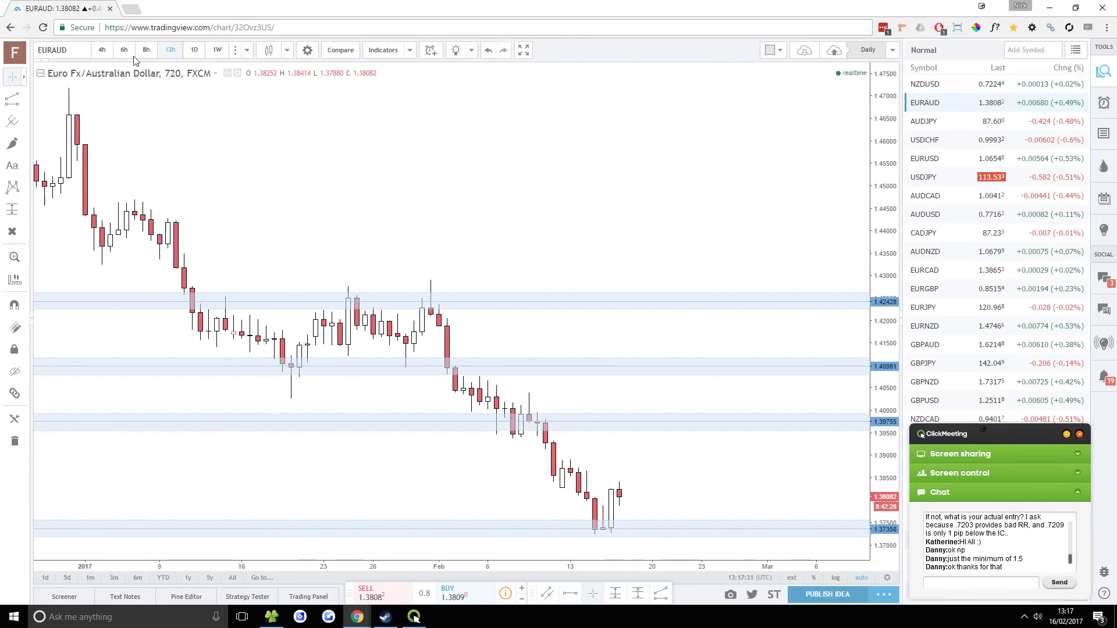
left_click(195, 51)
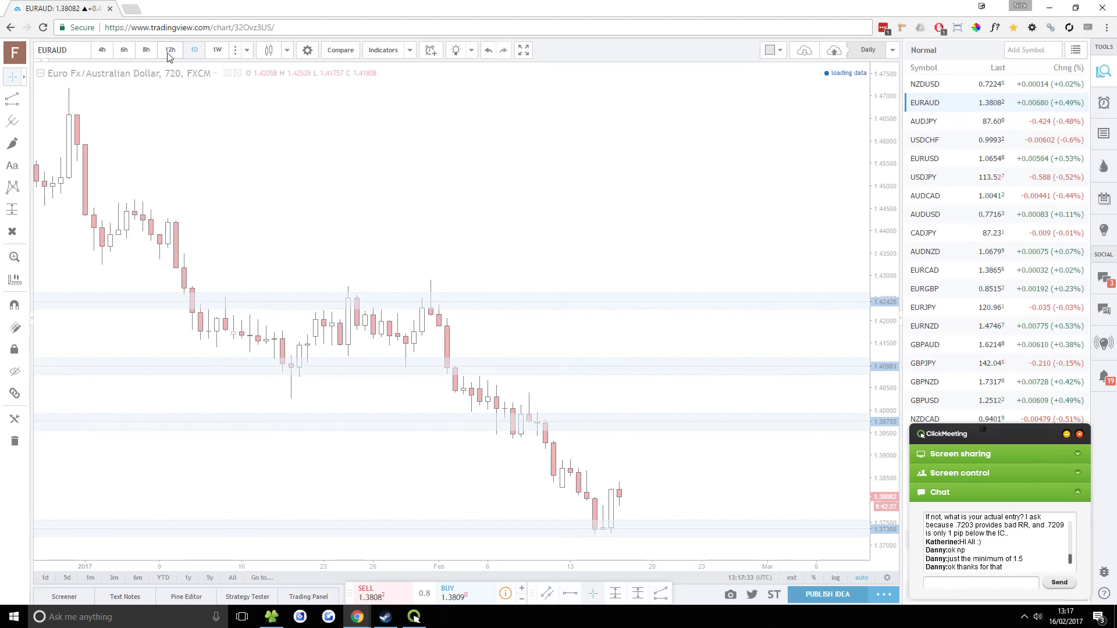
left_click(146, 51)
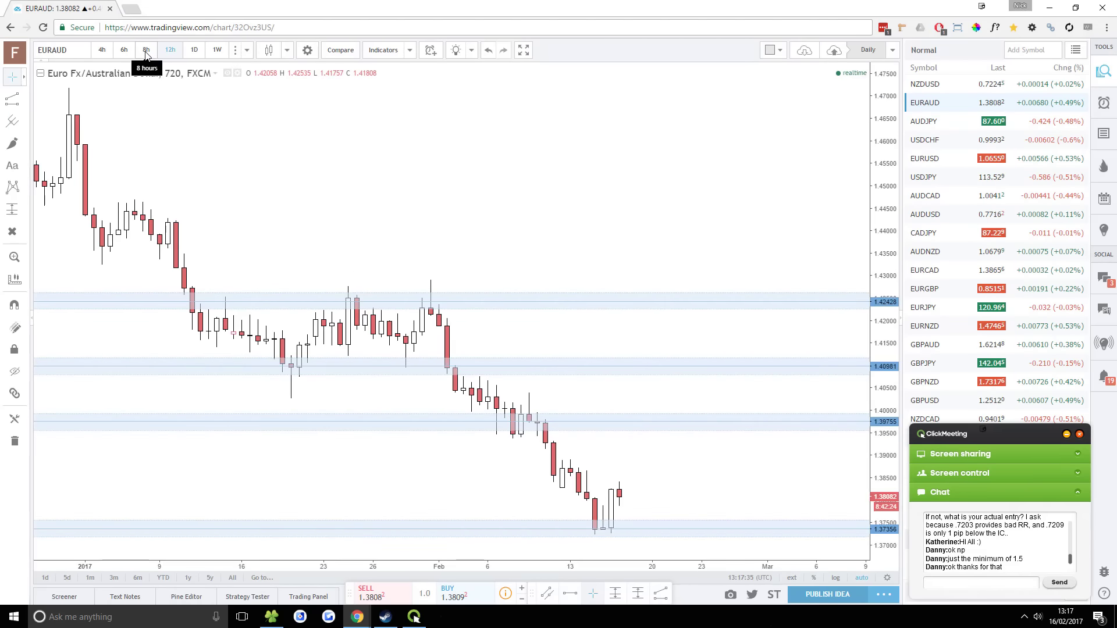
left_click(128, 55)
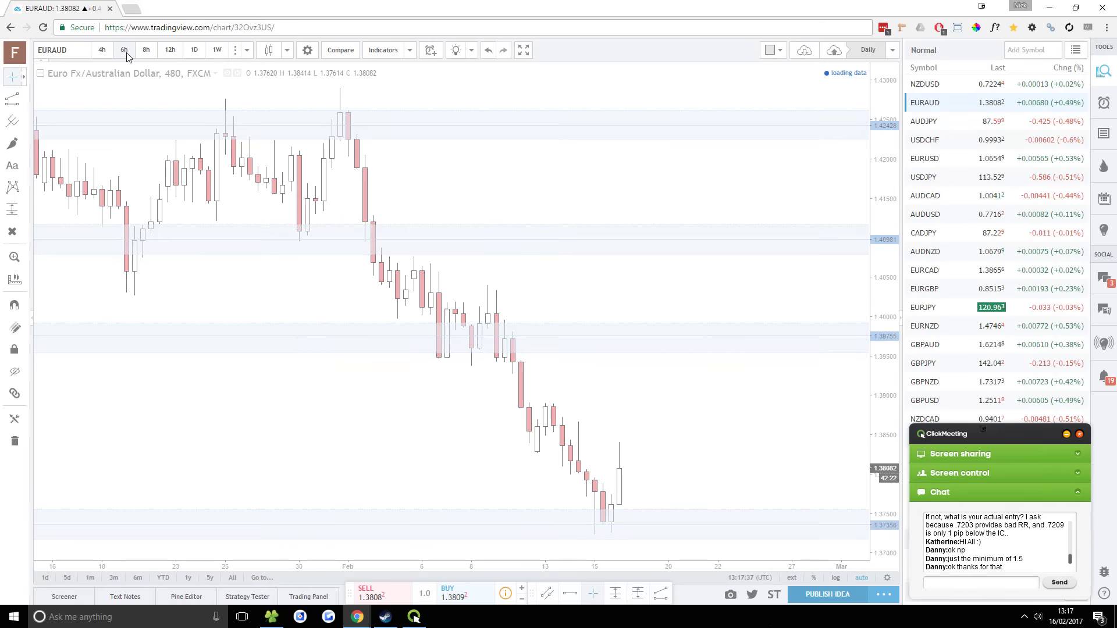
left_click(106, 51)
left_click(171, 50)
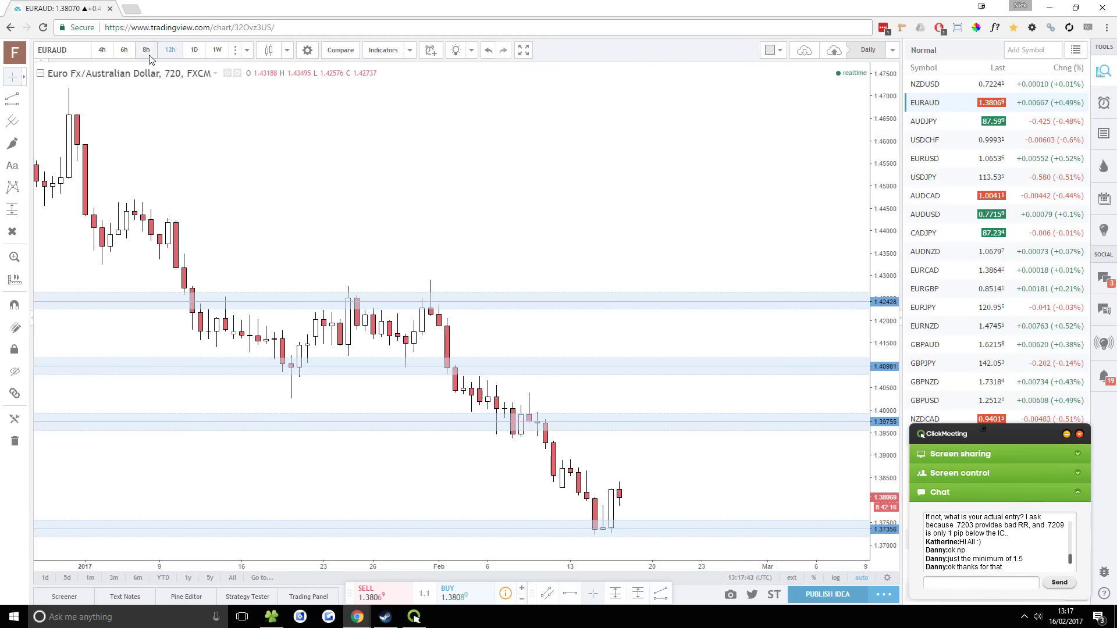
Show EURAUD on the 8-hour timeframe with a compressed price scale and examine price around the 1.37356 zone
left_click(147, 54)
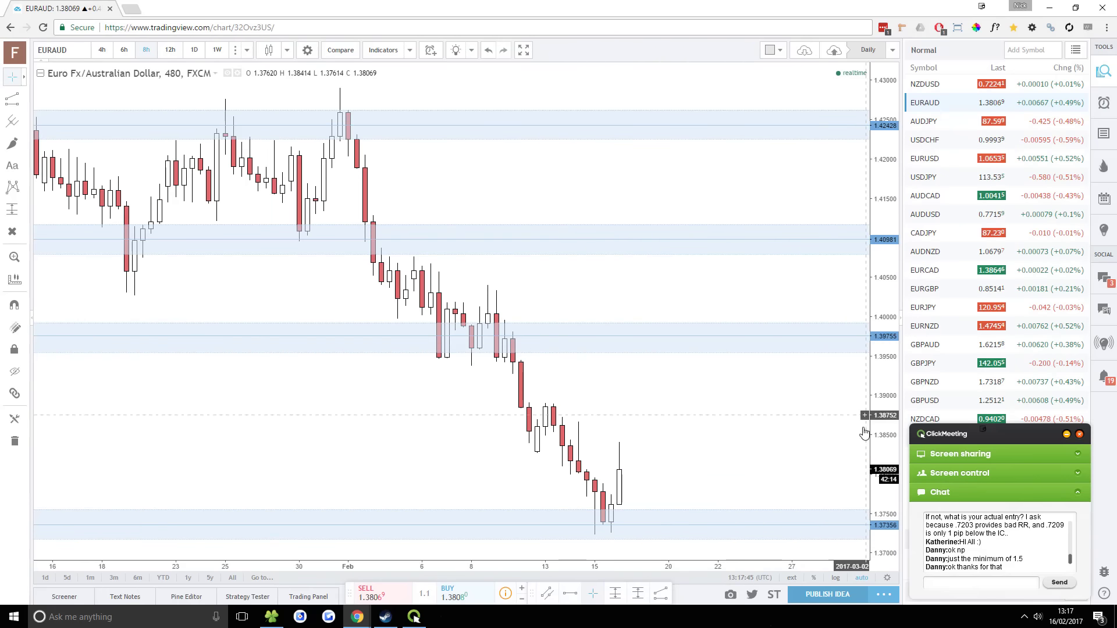
left_click(869, 466)
left_click_drag(870, 466, 766, 471)
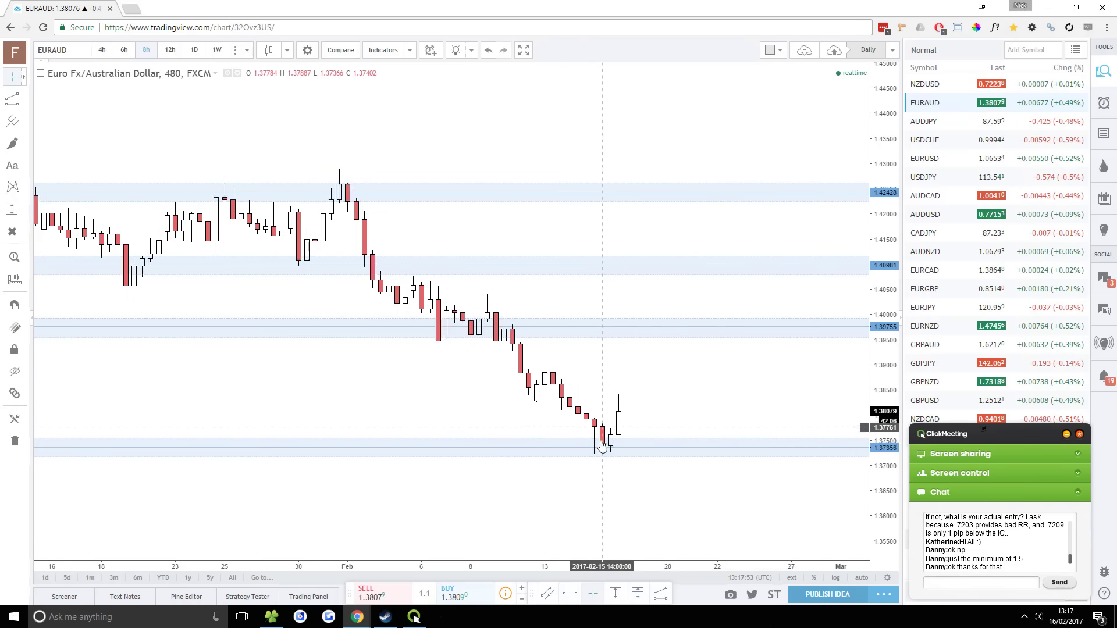
scroll(536, 367, "left", 5)
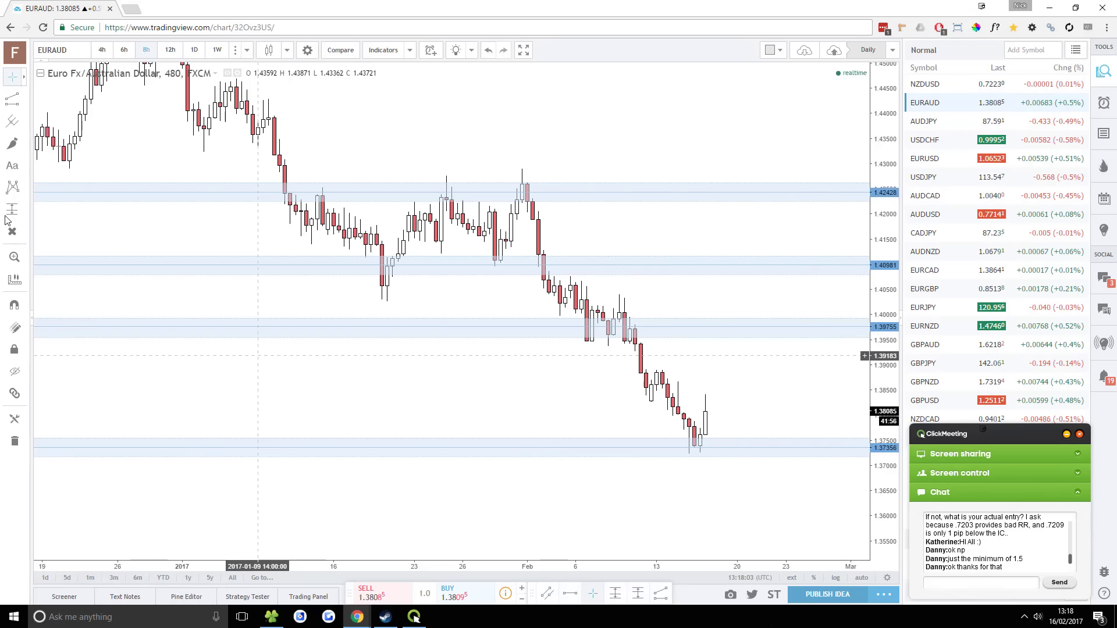
Check EURAUD on the 6-hour, 4-hour and daily timeframes, and open the AUDJPY chart
left_click(124, 50)
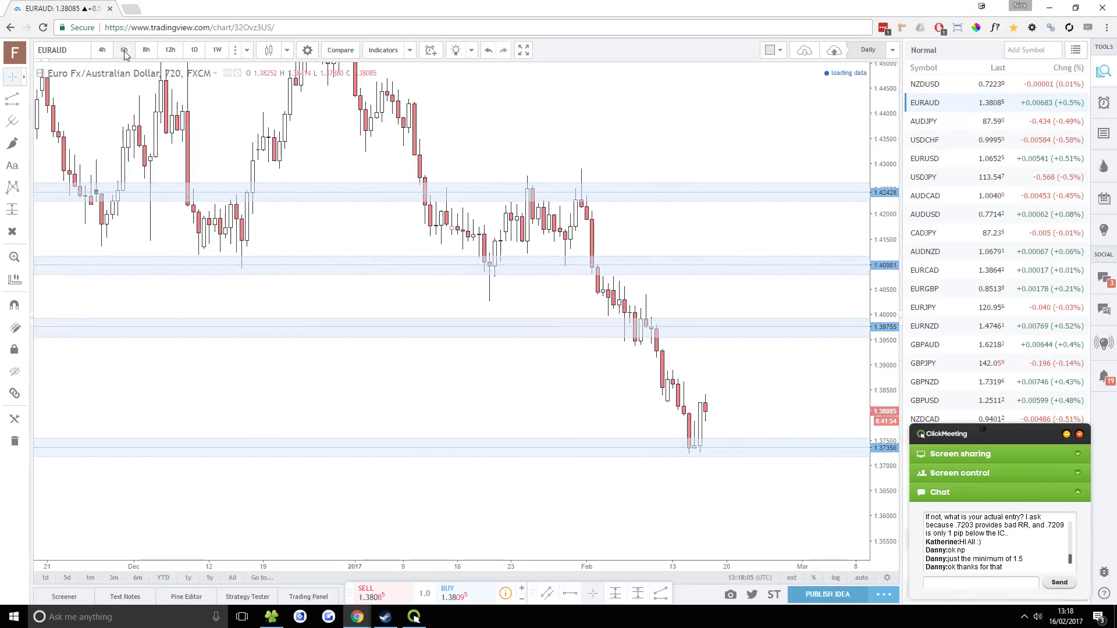
left_click(101, 50)
left_click(194, 50)
left_click(966, 122)
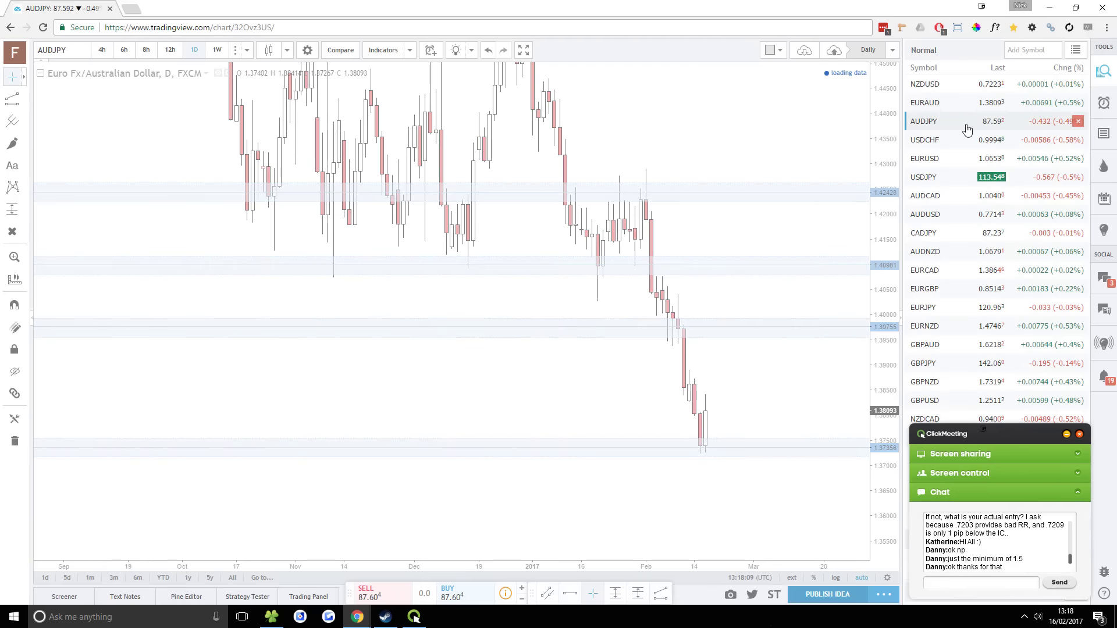
Compare AUDJPY on the 12-hour, 8-hour and 4-hour timeframes
left_click(170, 50)
left_click(146, 50)
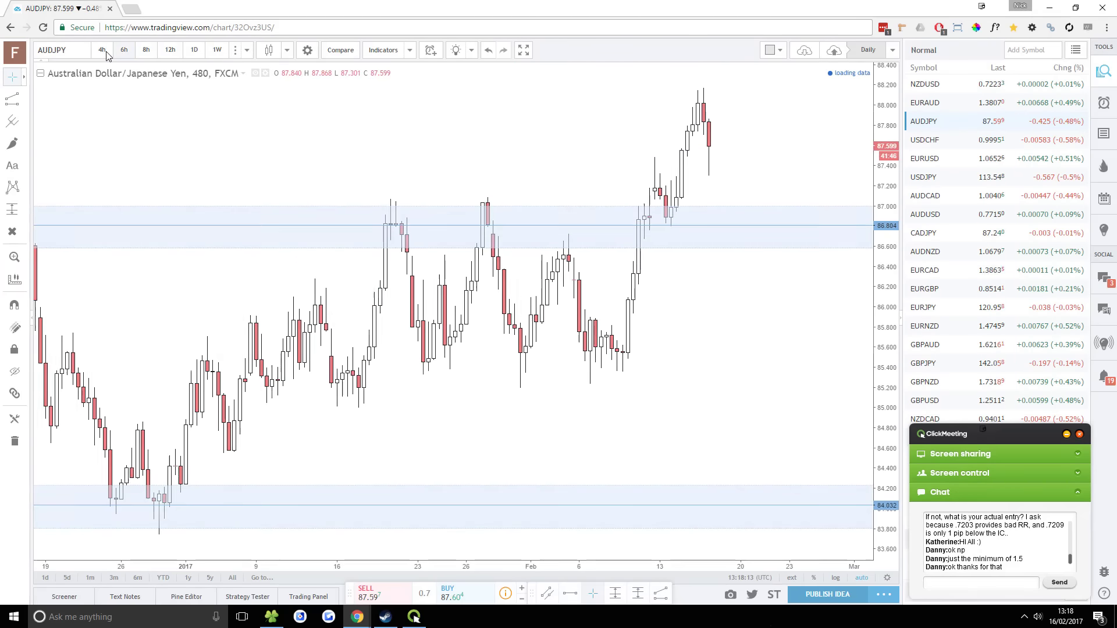
left_click(104, 51)
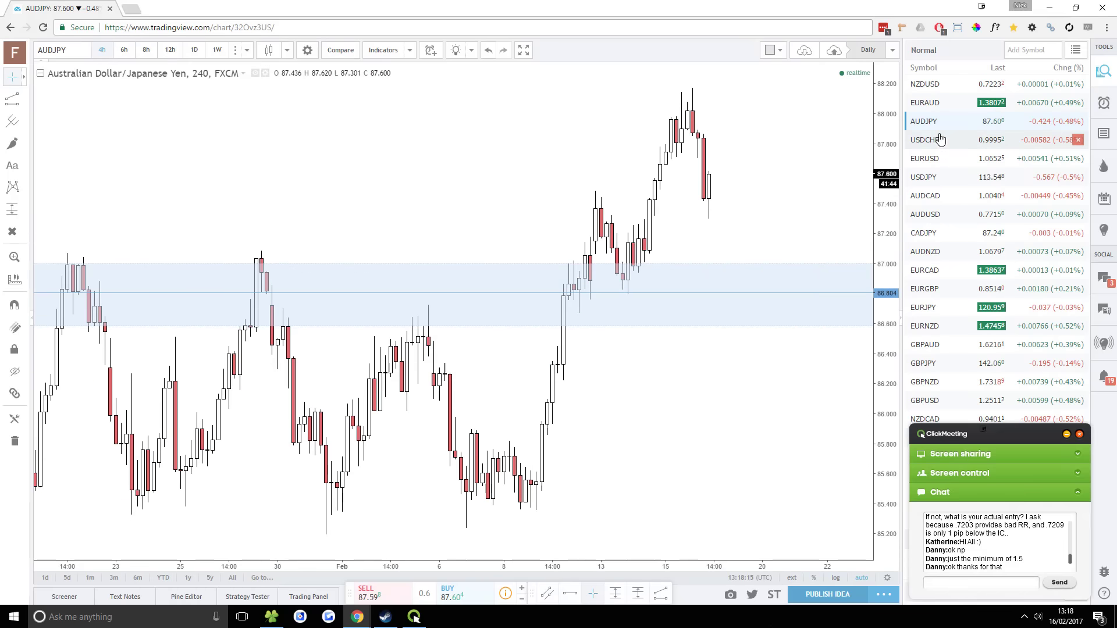
Open the USDCHF chart on the daily timeframe with the recent candles enlarged
left_click(941, 139)
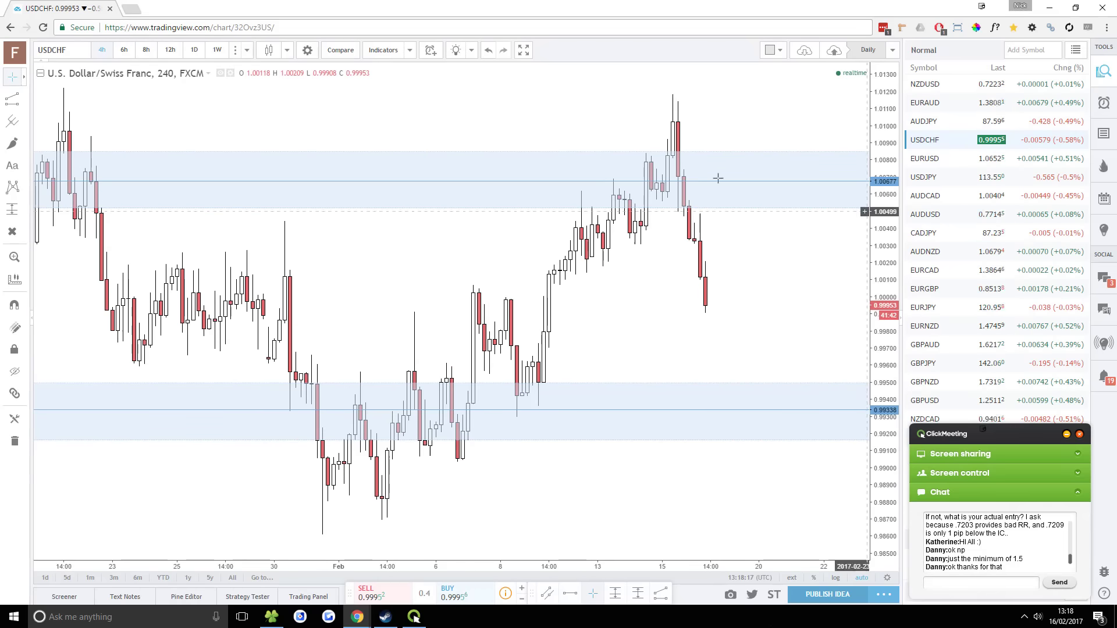
left_click(195, 50)
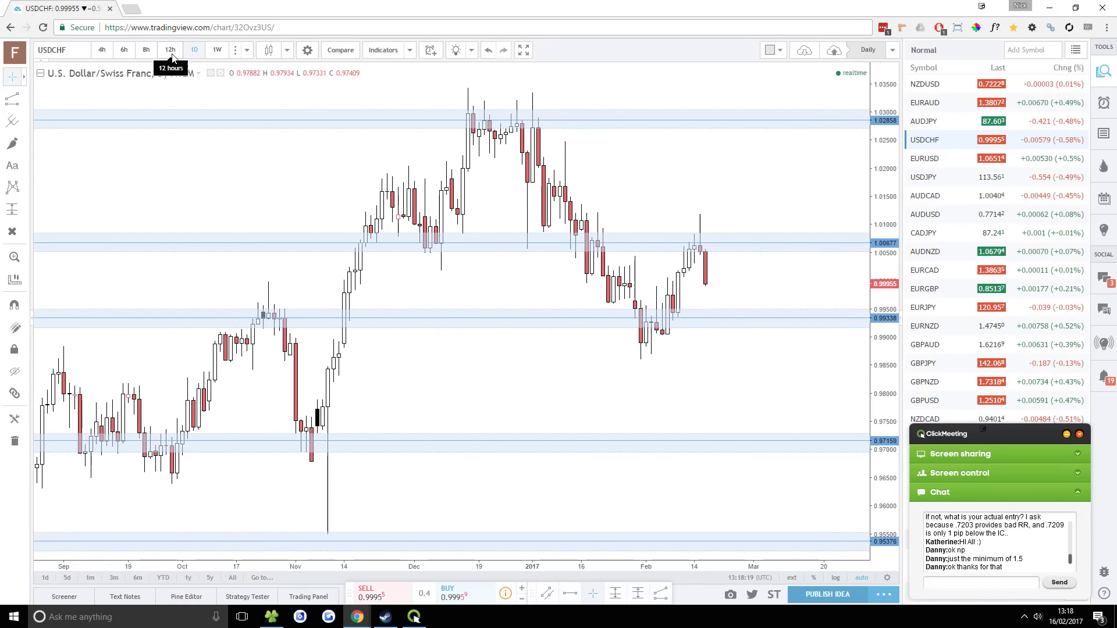
scroll(710, 280, "up", 3)
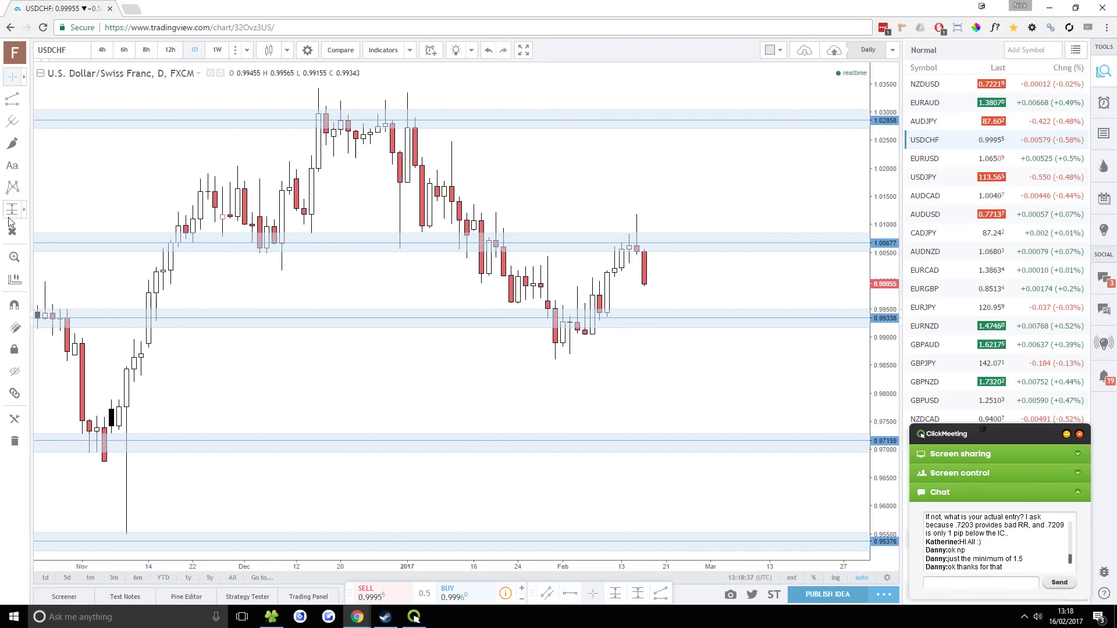
Place a short position on the 15 February candle with entry 1.00437, stop 1.01211 and target 0.99537
left_click(638, 593)
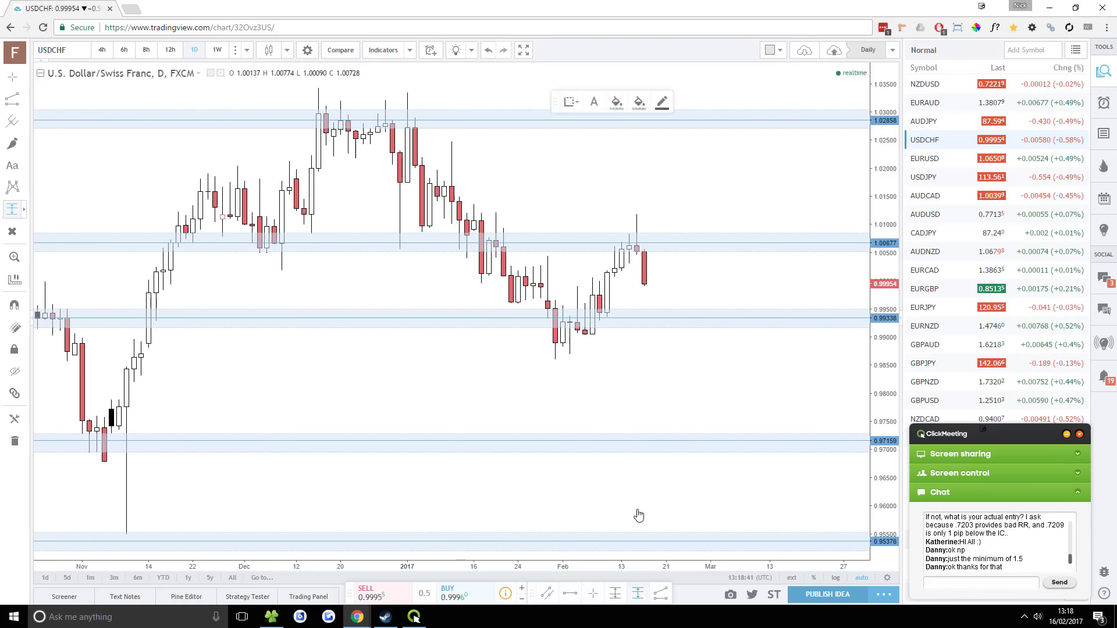
left_click(637, 259)
left_click_drag(660, 257, 659, 255)
left_click_drag(637, 171, 569, 213)
left_click_drag(636, 346, 632, 306)
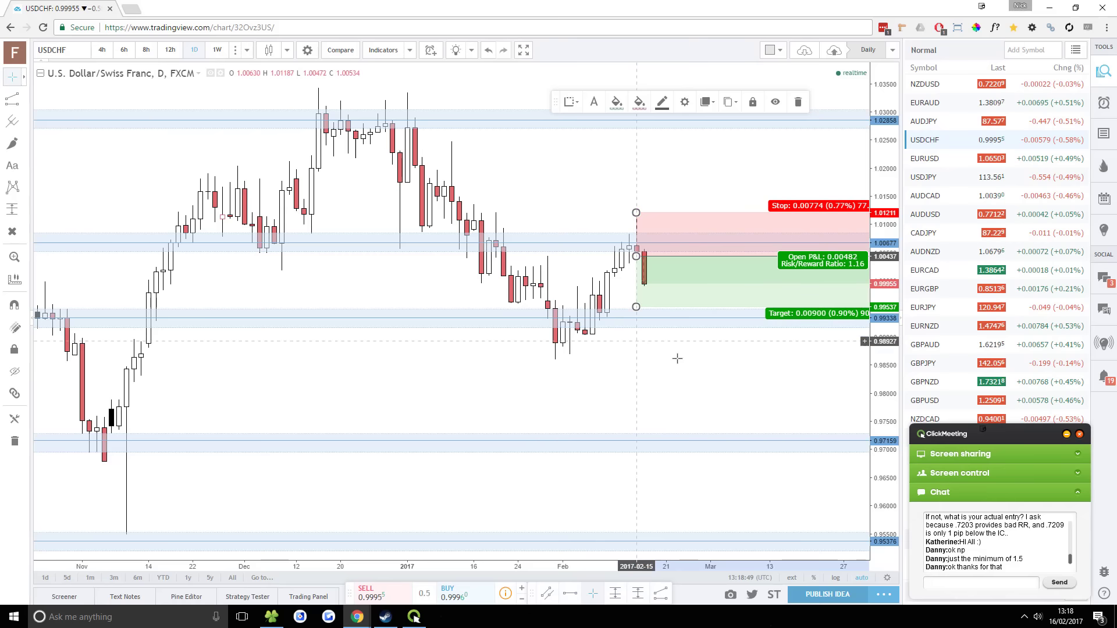
Review the USDCHF short position against price on the daily, 4-hour and 12-hour timeframes, ending on the daily
left_click_drag(701, 357, 511, 367)
scroll(511, 367, "down", 1)
left_click(583, 288)
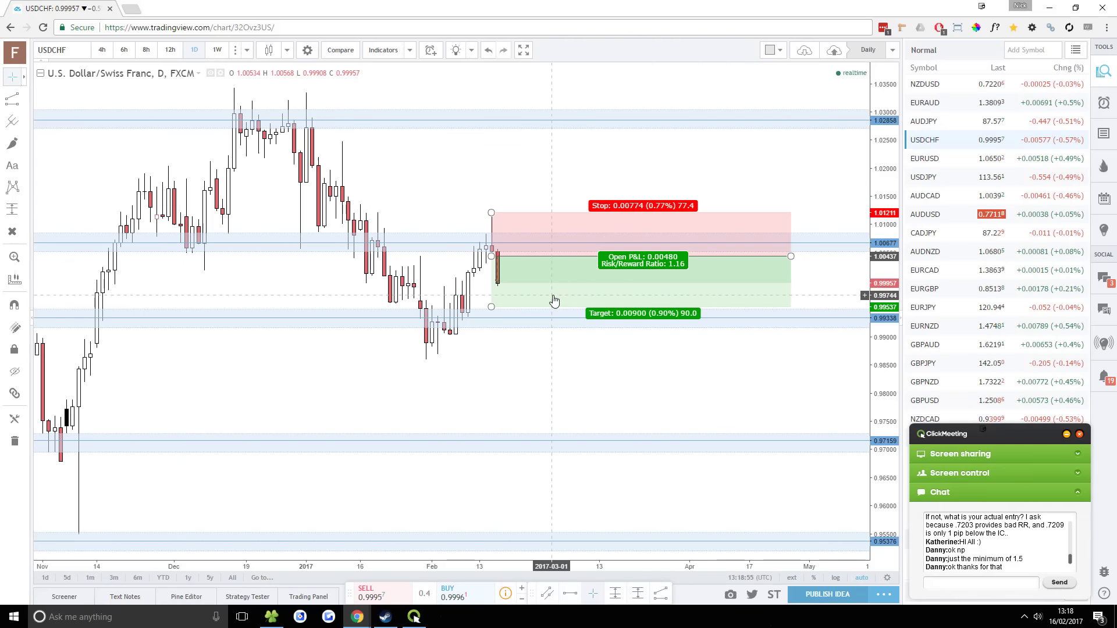
left_click(490, 320)
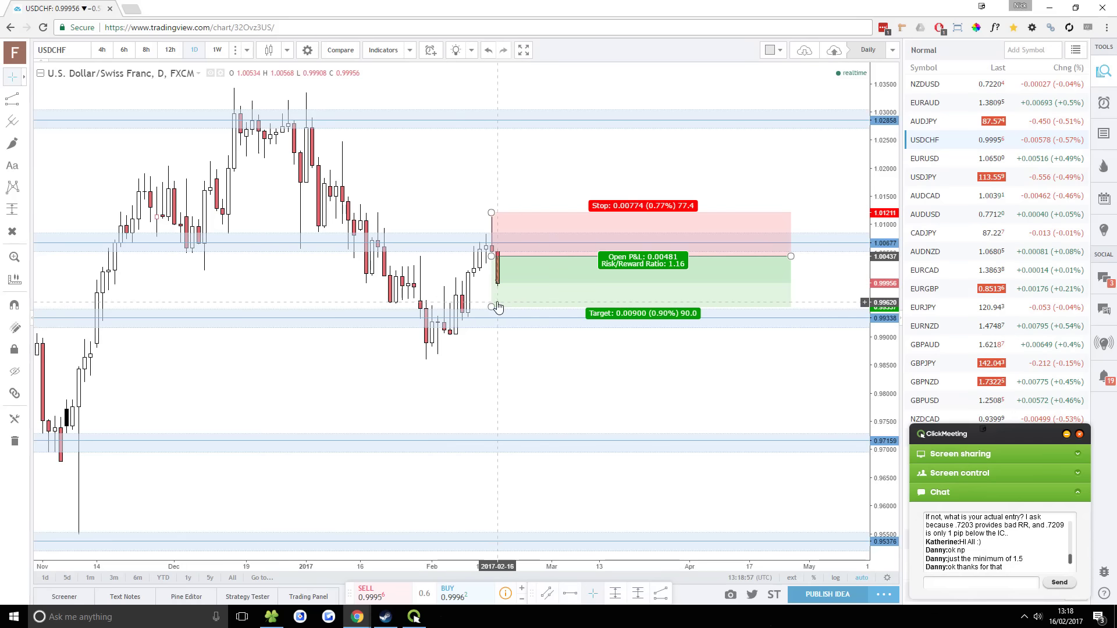
left_click(505, 228)
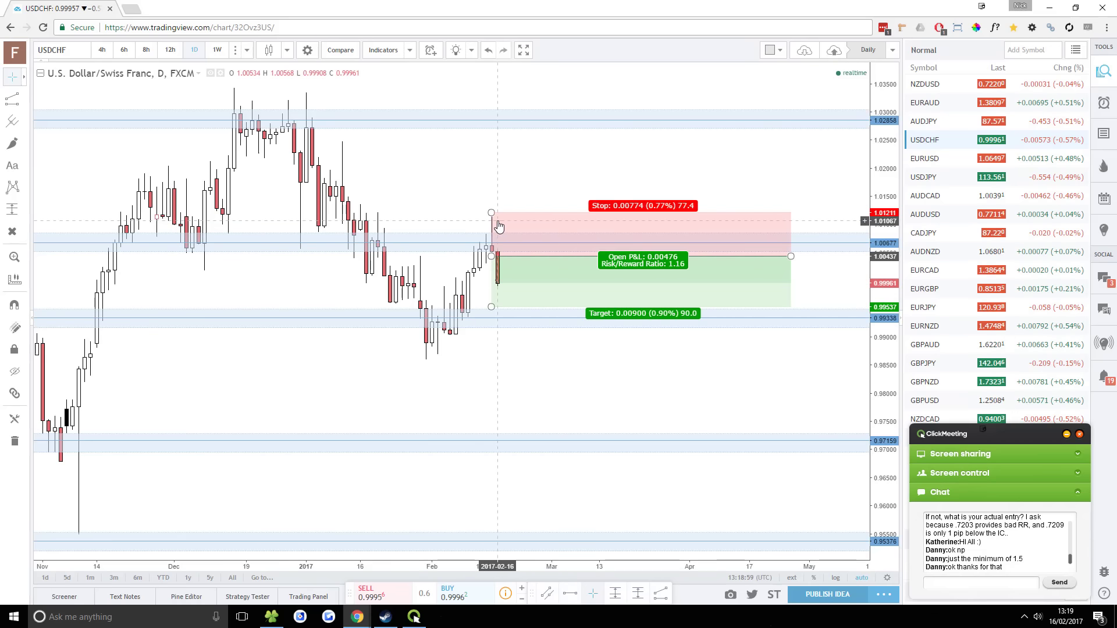
left_click(483, 247)
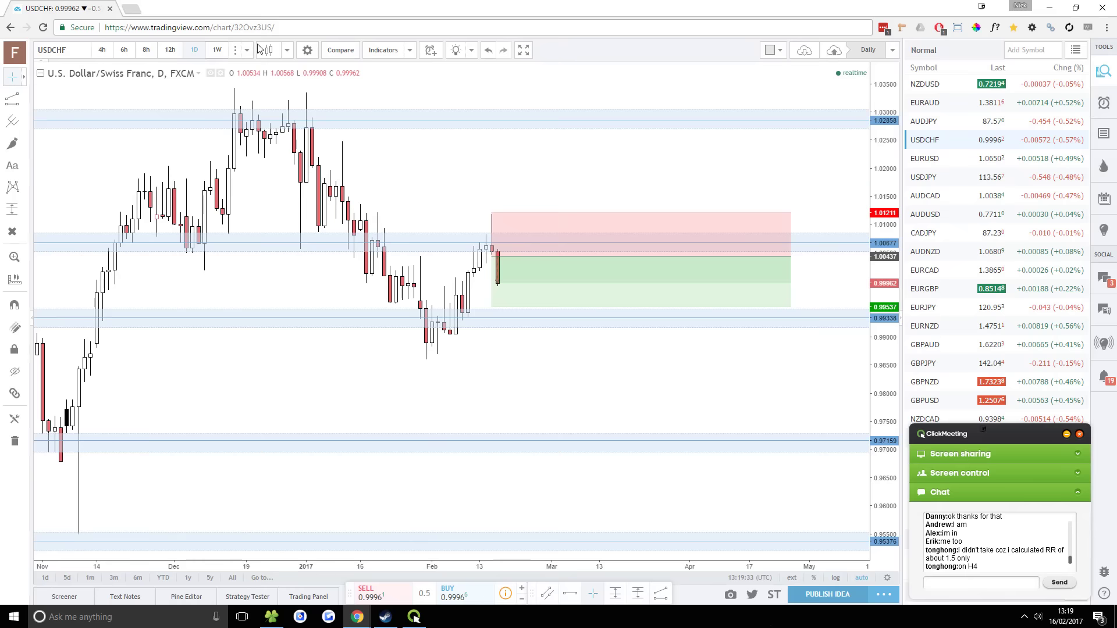
left_click(102, 51)
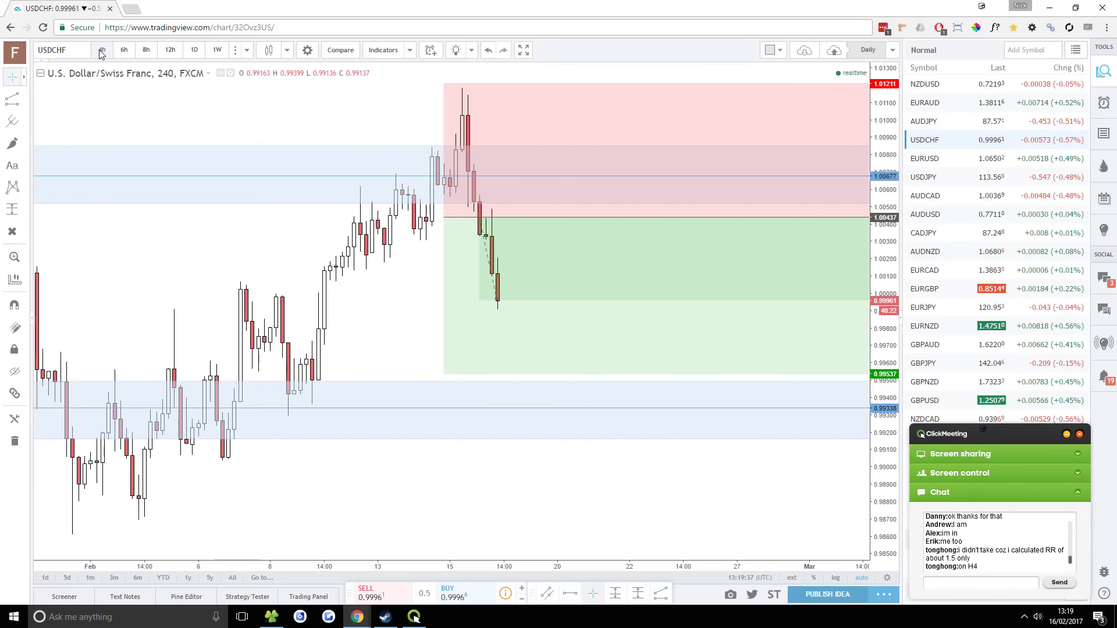
left_click(194, 50)
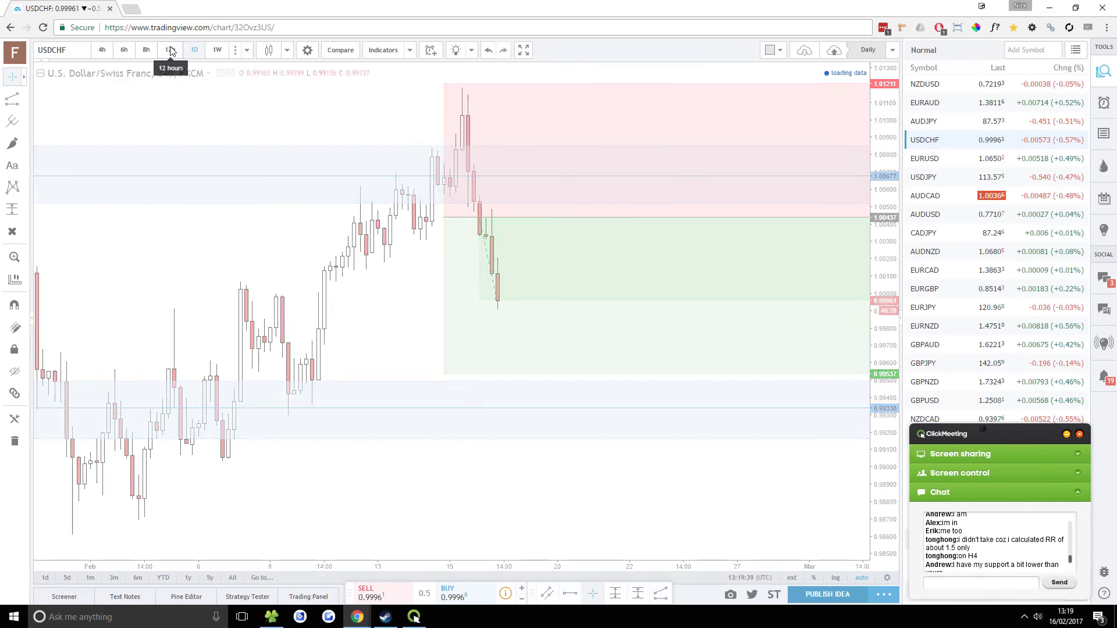
left_click(170, 51)
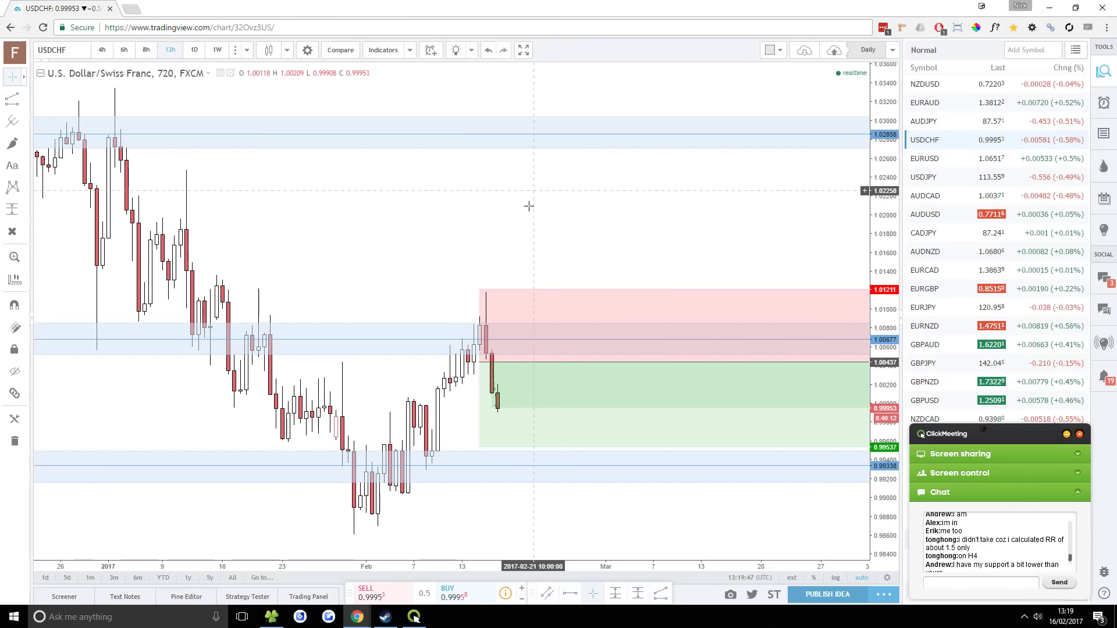
left_click(515, 330)
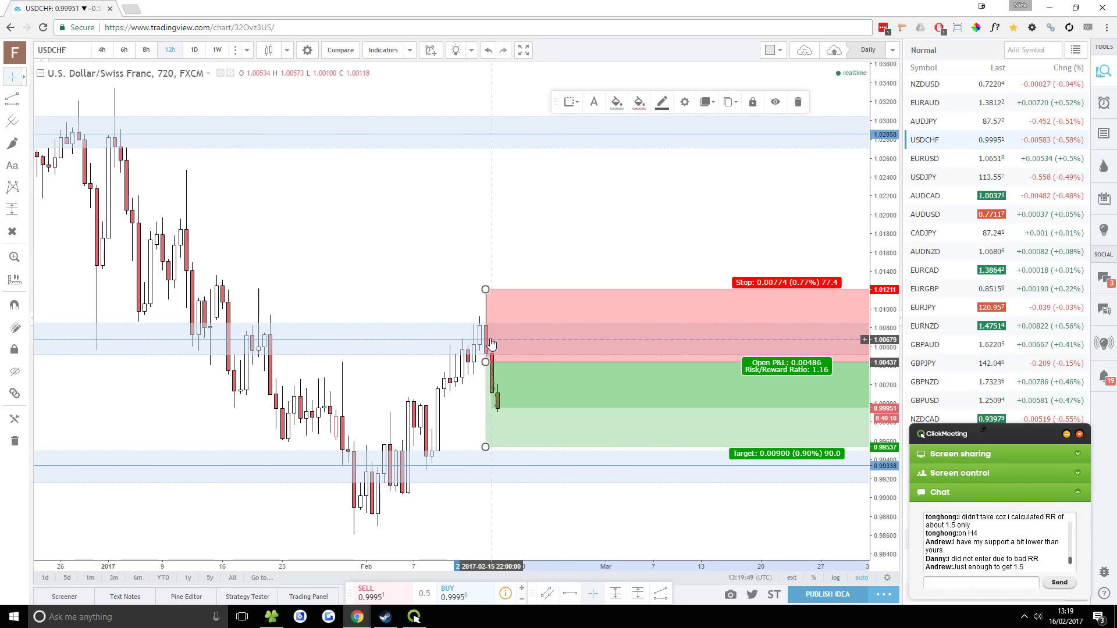
left_click(194, 50)
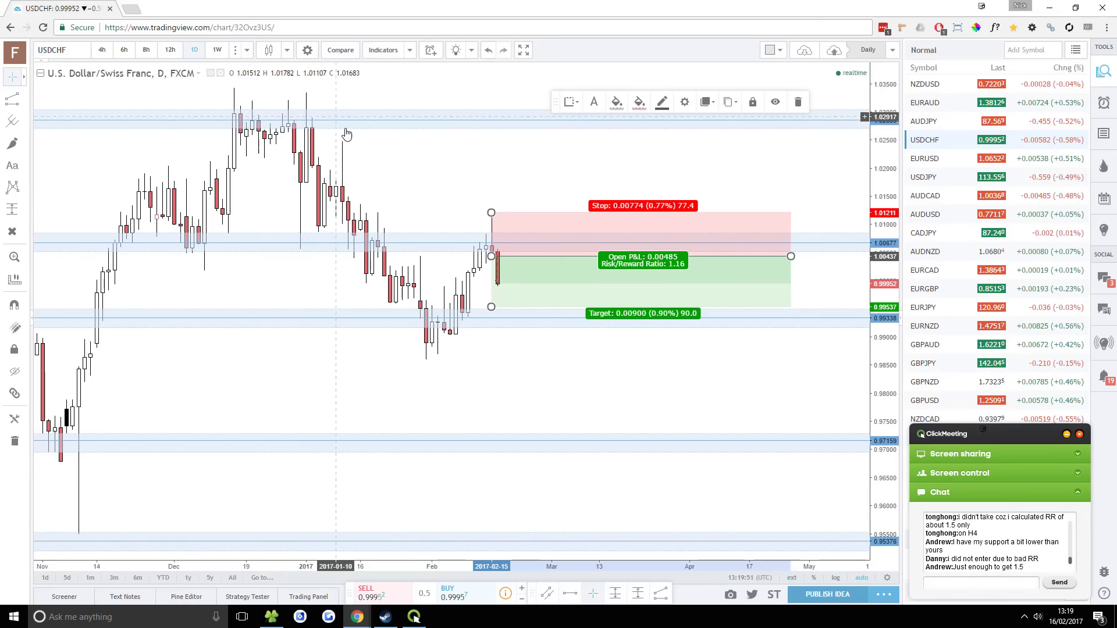
Move the short position to an entry of 1.00457, with the stop at 1.01232 and the target at 0.98875
left_click(547, 301)
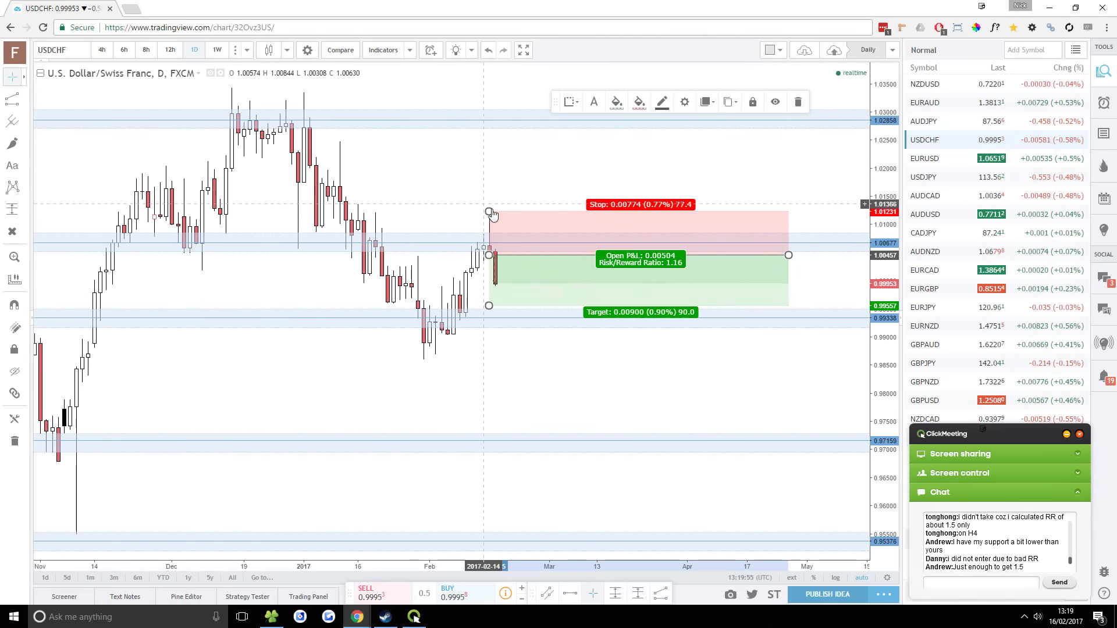
left_click_drag(489, 212, 472, 210)
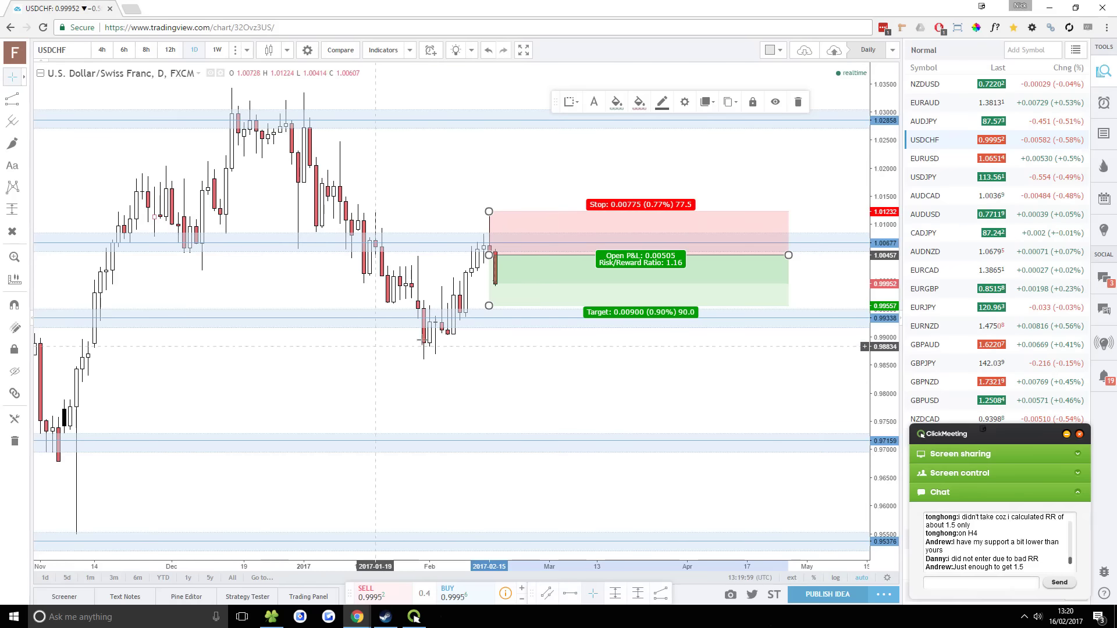
left_click_drag(489, 306, 461, 353)
Lower the support zone and its line beneath current price to about 0.98883, at the early February lows
key("alt+j")
left_click(452, 347)
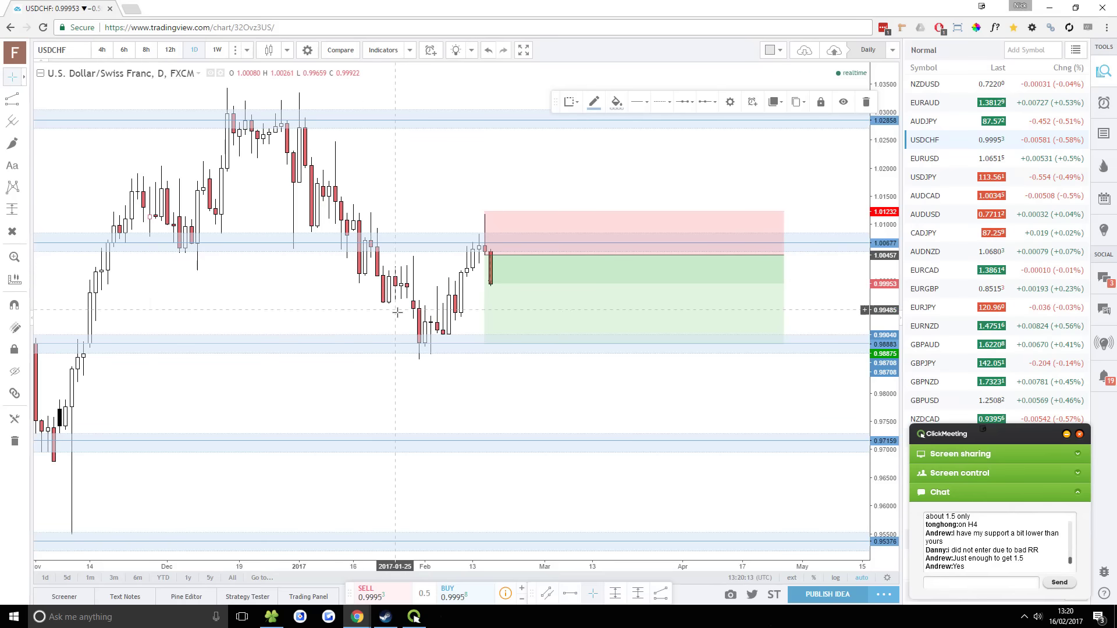
scroll(397, 308, "down", 2)
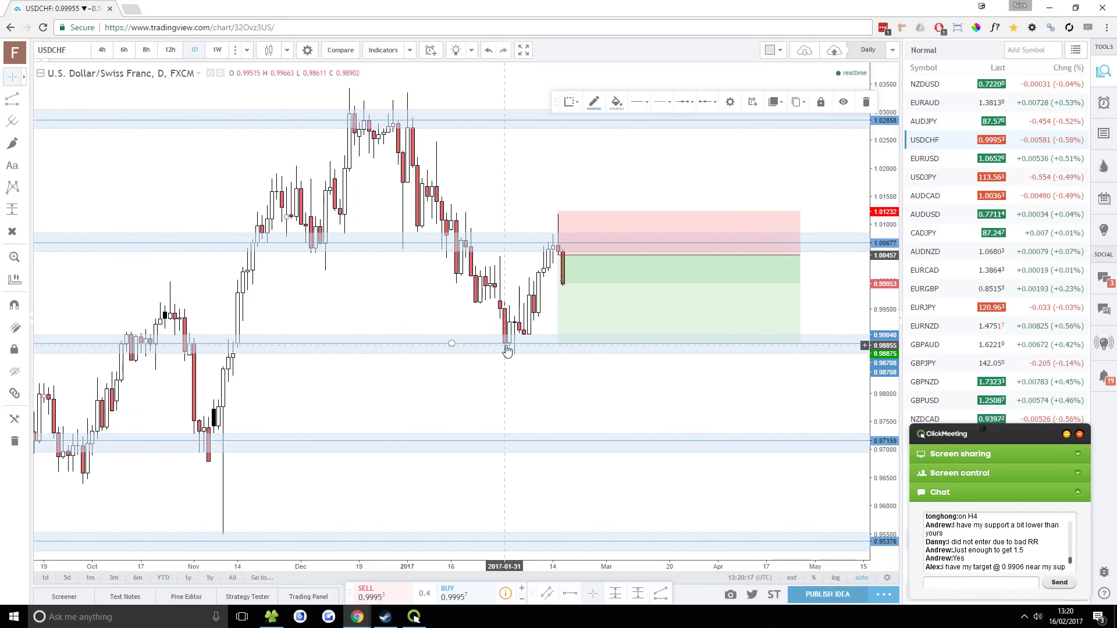
scroll(374, 352, "down", 3)
scroll(452, 345, "up", 1)
Try the support zone at about 0.99215 with the target at 0.99228, and lower them to 0.98872 and 0.98971
left_click_drag(452, 345, 499, 325)
left_click_drag(664, 336, 655, 316)
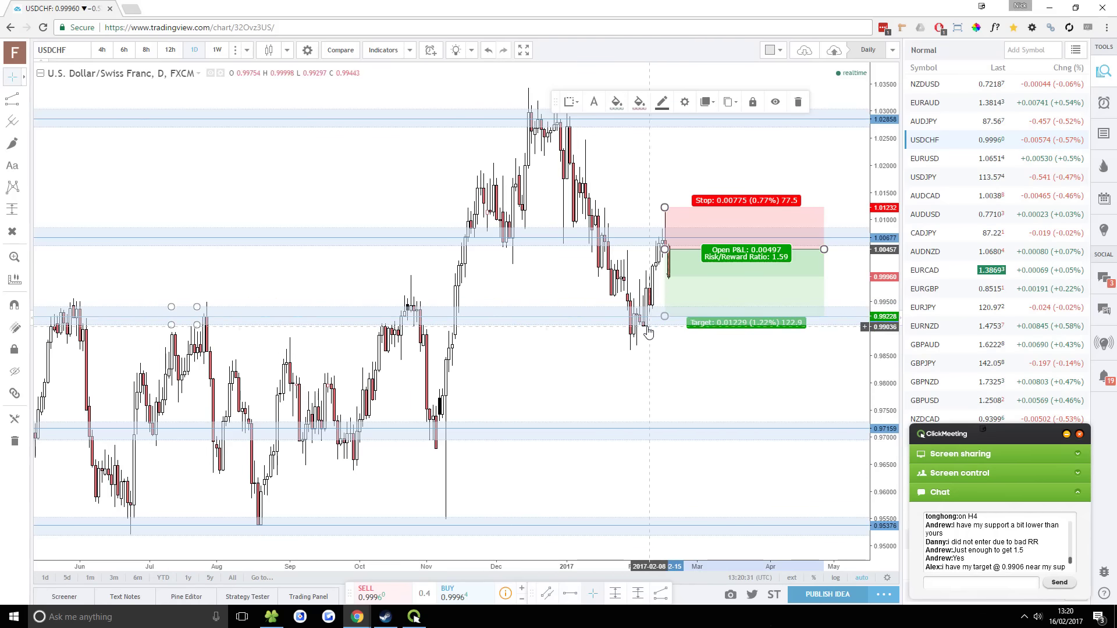
left_click(648, 325)
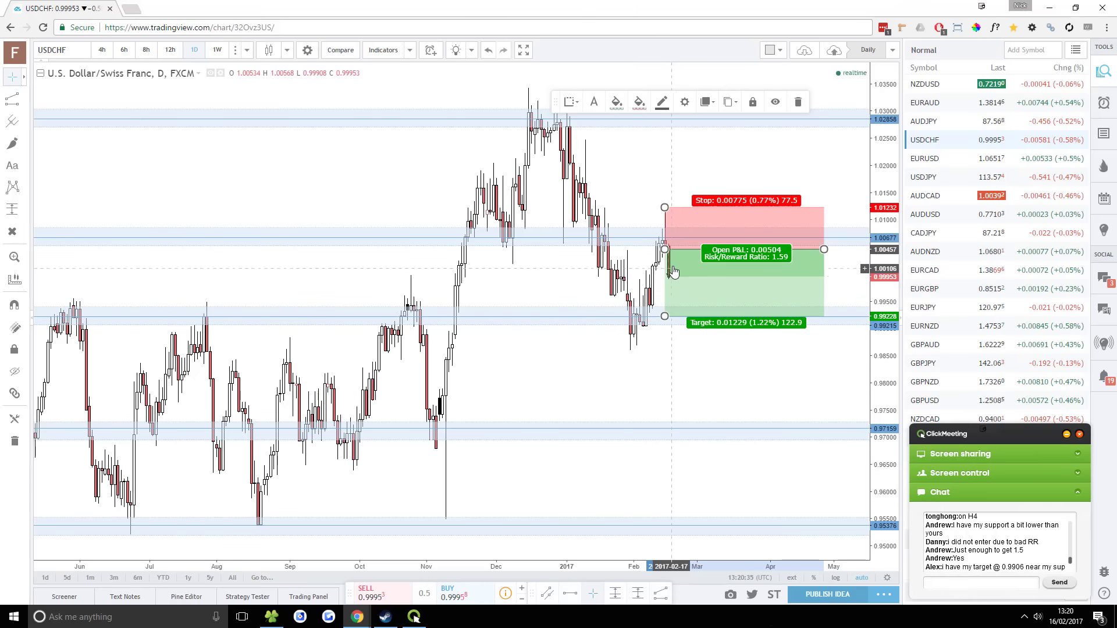
left_click(652, 317)
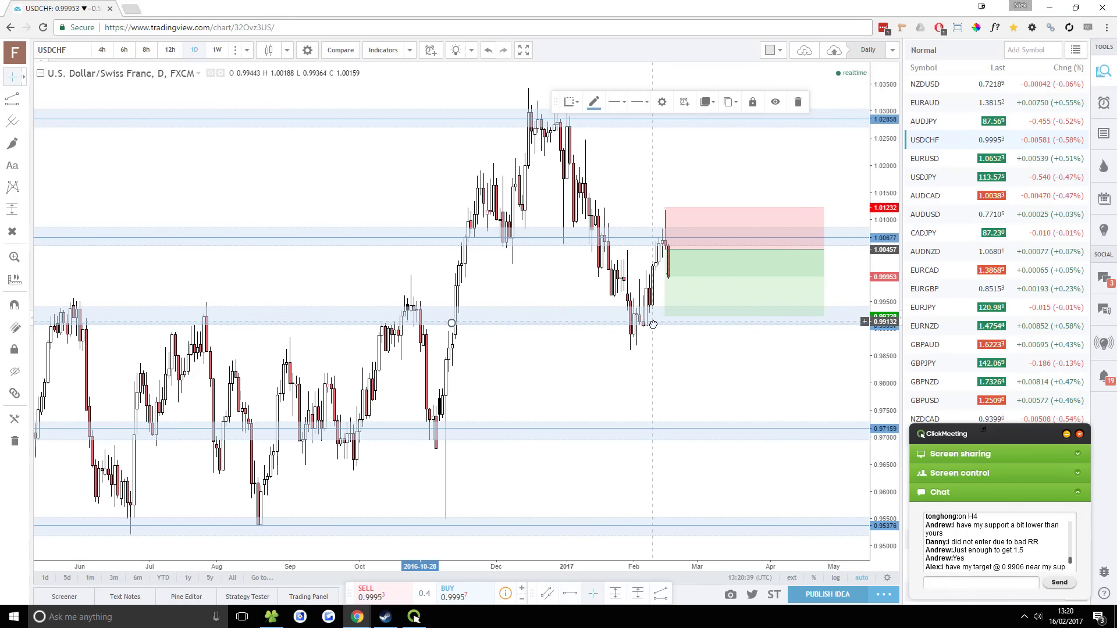
mouse_move(652, 330)
left_mouse_down()
mouse_move(648, 344)
mouse_move(663, 320)
mouse_move(657, 330)
left_mouse_up()
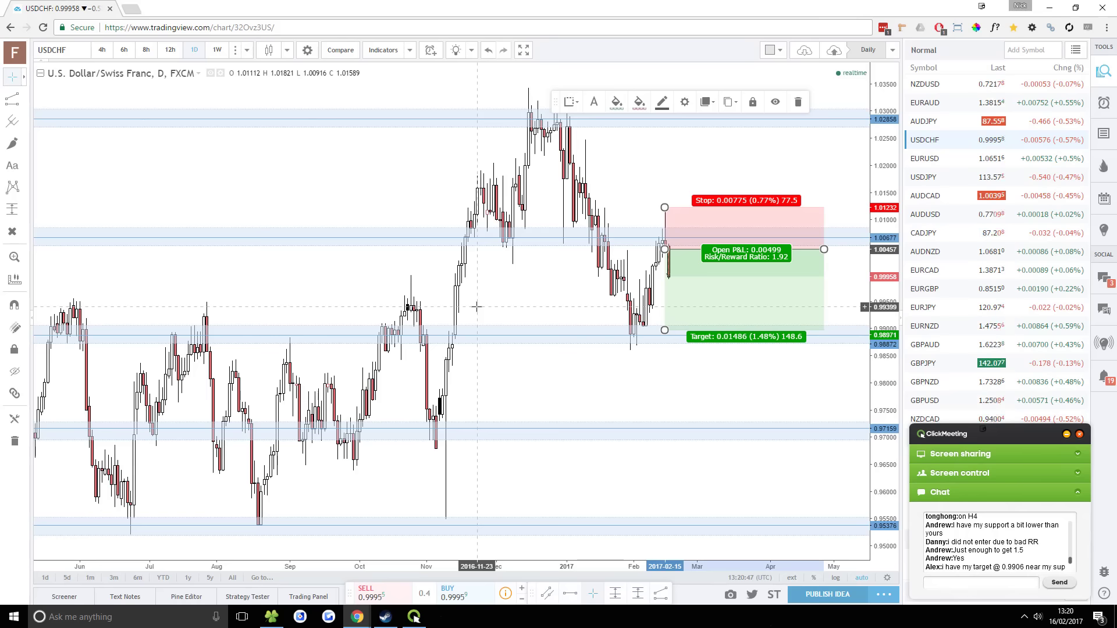
Move the support line and its shaded zone back up, centring the line at 0.99333
left_click(607, 331)
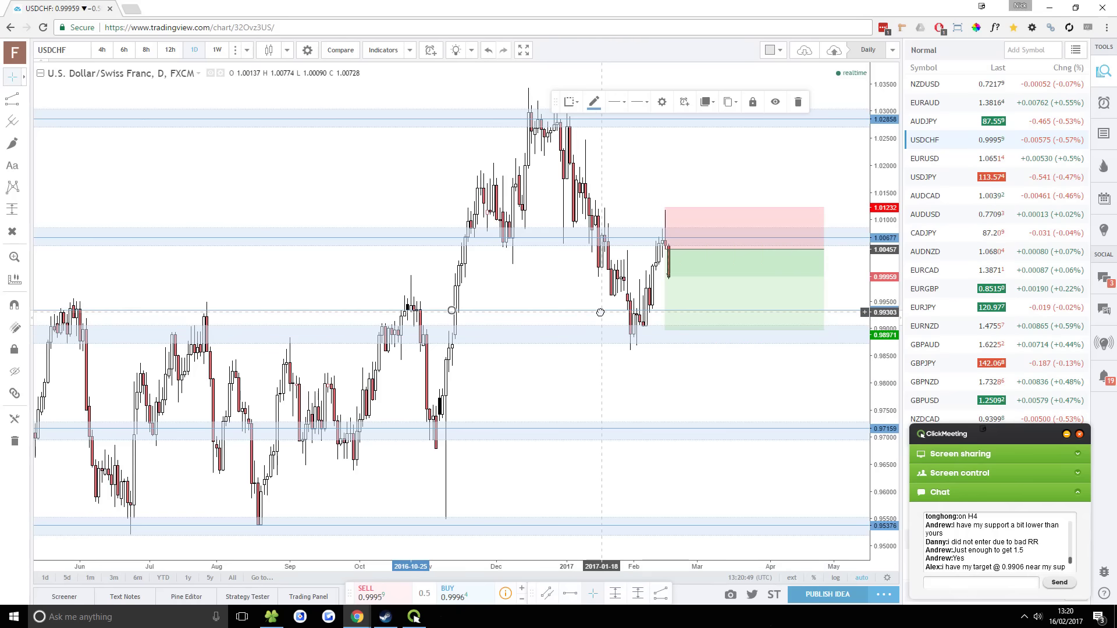
left_click_drag(601, 314, 596, 312)
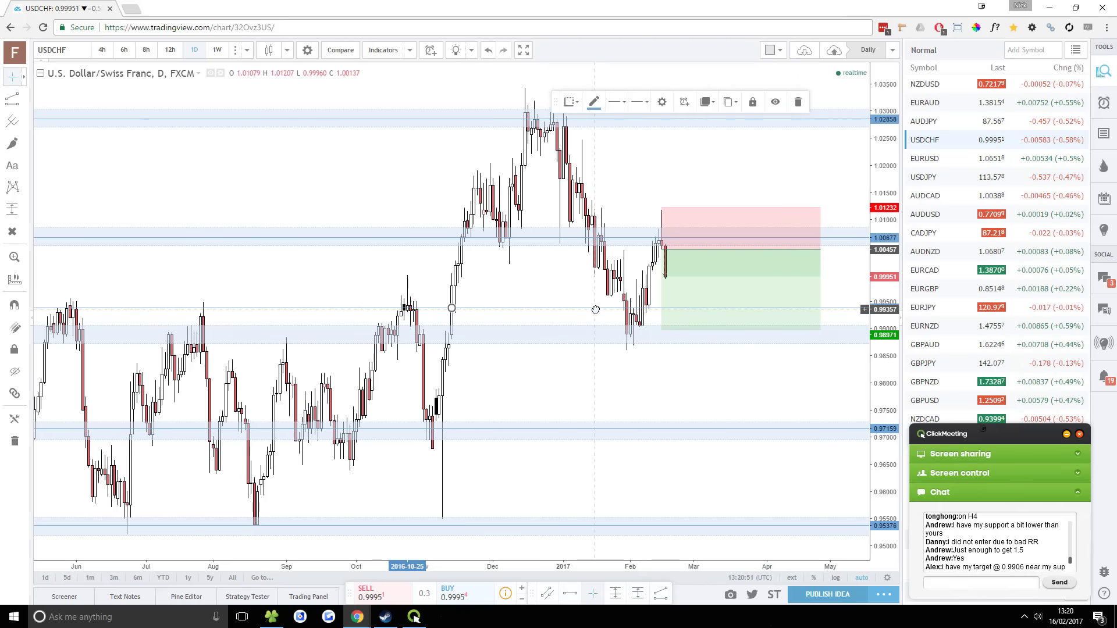
left_click_drag(580, 350, 577, 327)
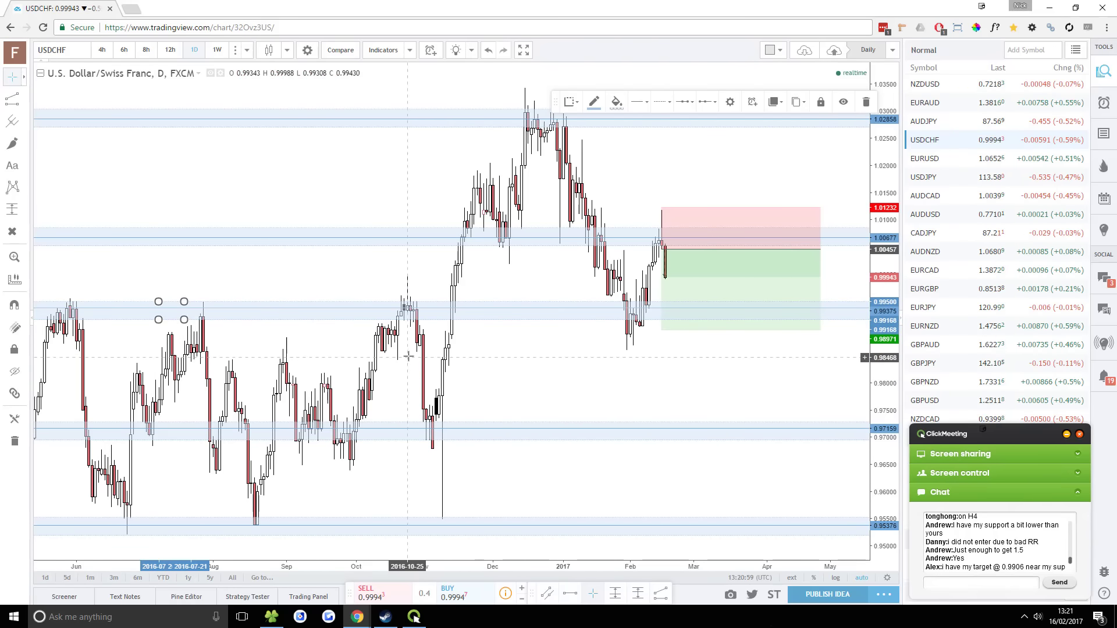
left_click_drag(500, 312, 452, 310)
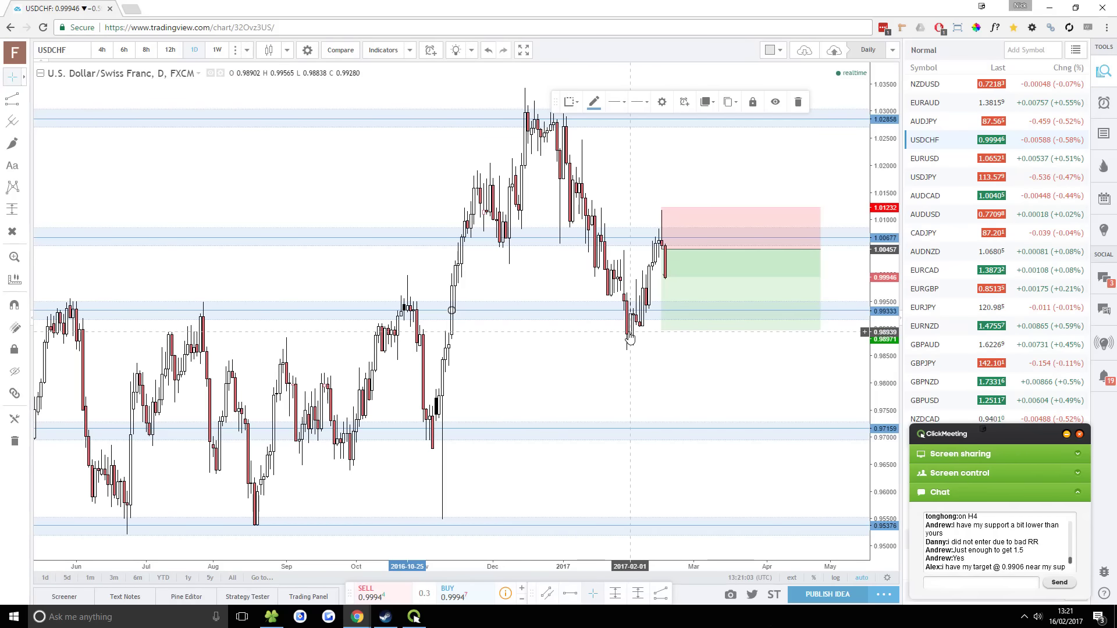
left_click(630, 307)
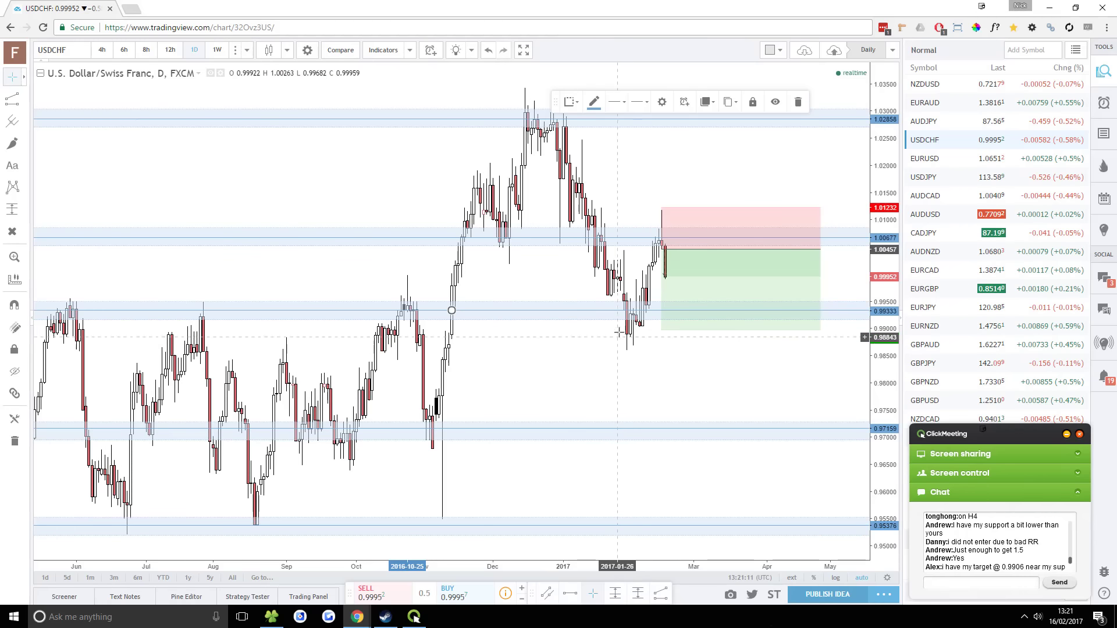
Set the short position's target to 0.99068, just below the support zone
mouse_move(672, 336)
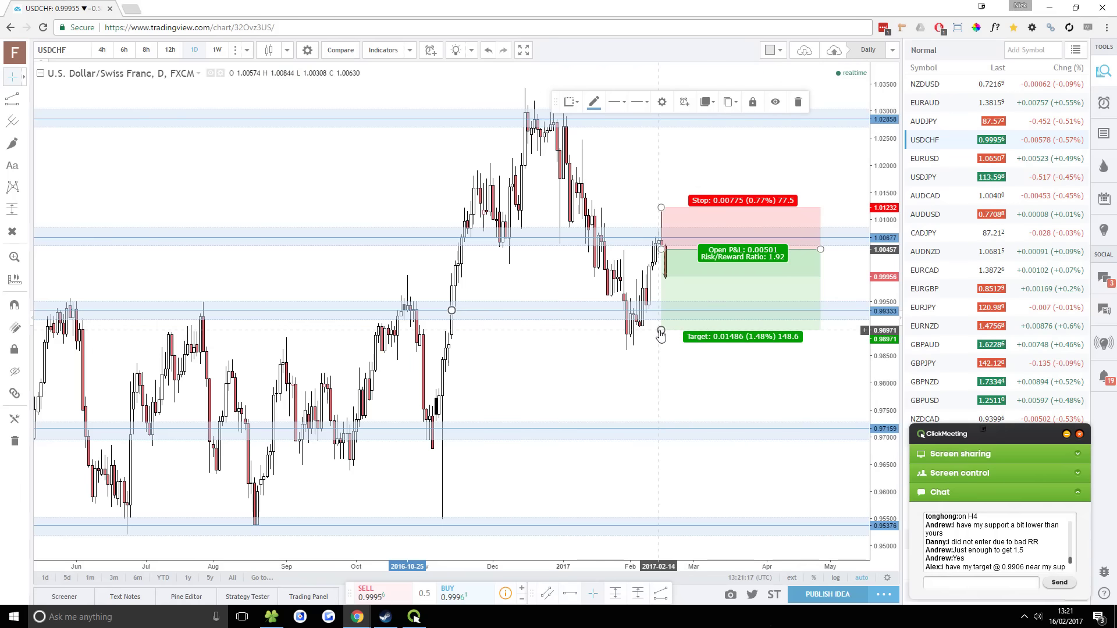
left_click_drag(661, 330, 658, 328)
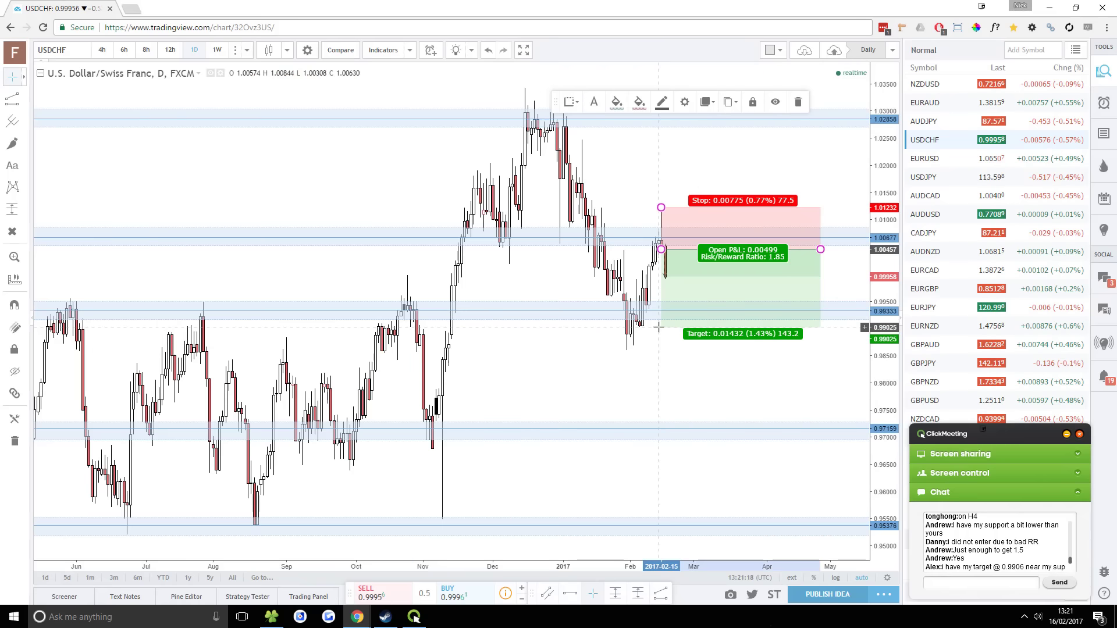
left_click(608, 358)
scroll(608, 359, "down", 3)
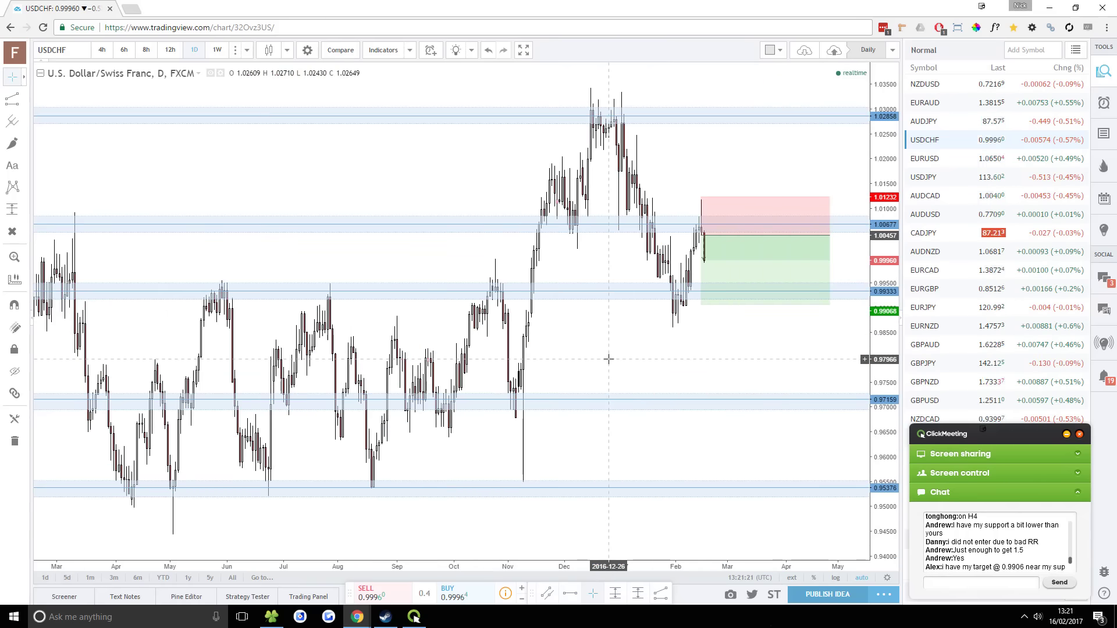
scroll(608, 359, "up", 3)
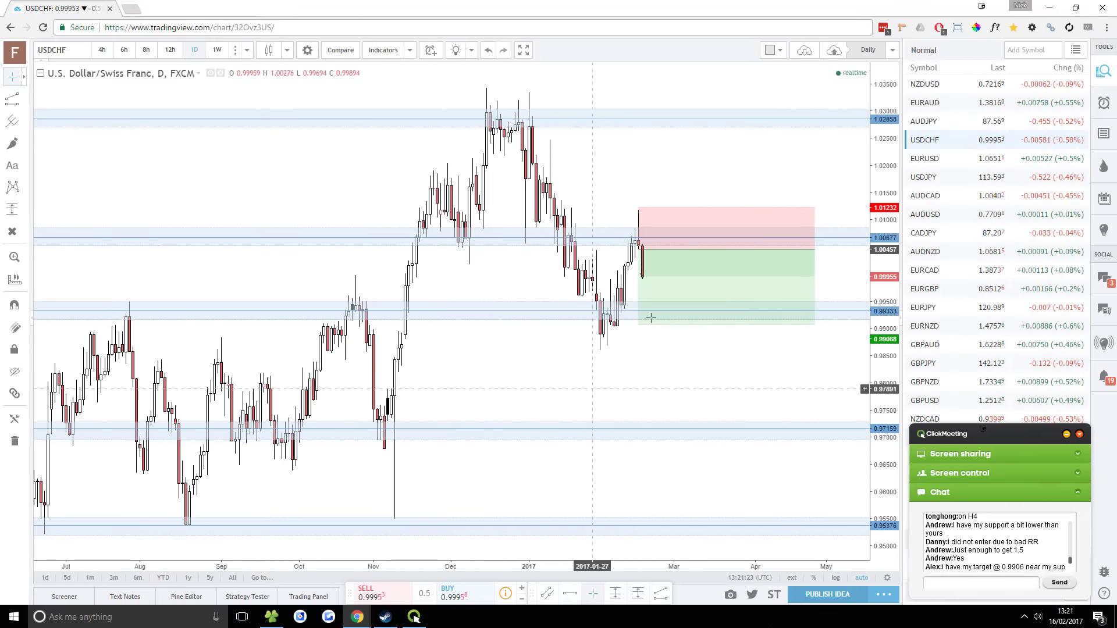
Adjust the line of the support zone crossed by the short position to 0.99343
left_click(610, 307)
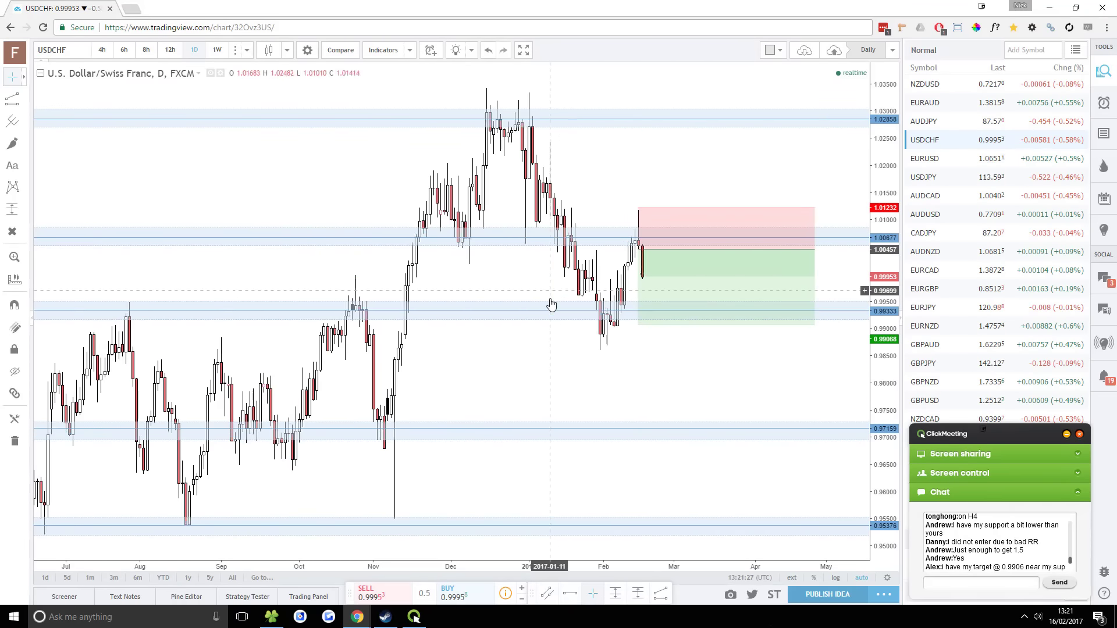
scroll(554, 304, "up", 3)
left_click_drag(521, 327, 512, 317)
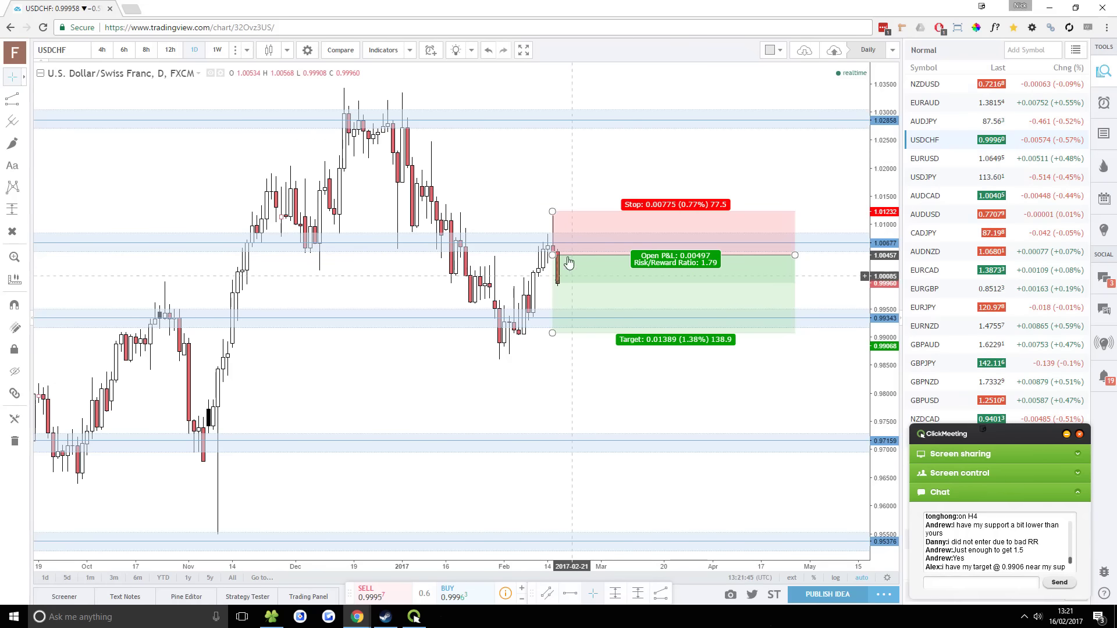
Examine EURUSD on the daily, 8-hour, 6-hour and 12-hour charts around its support zone near 1.05725, ending on the daily chart
left_click(937, 158)
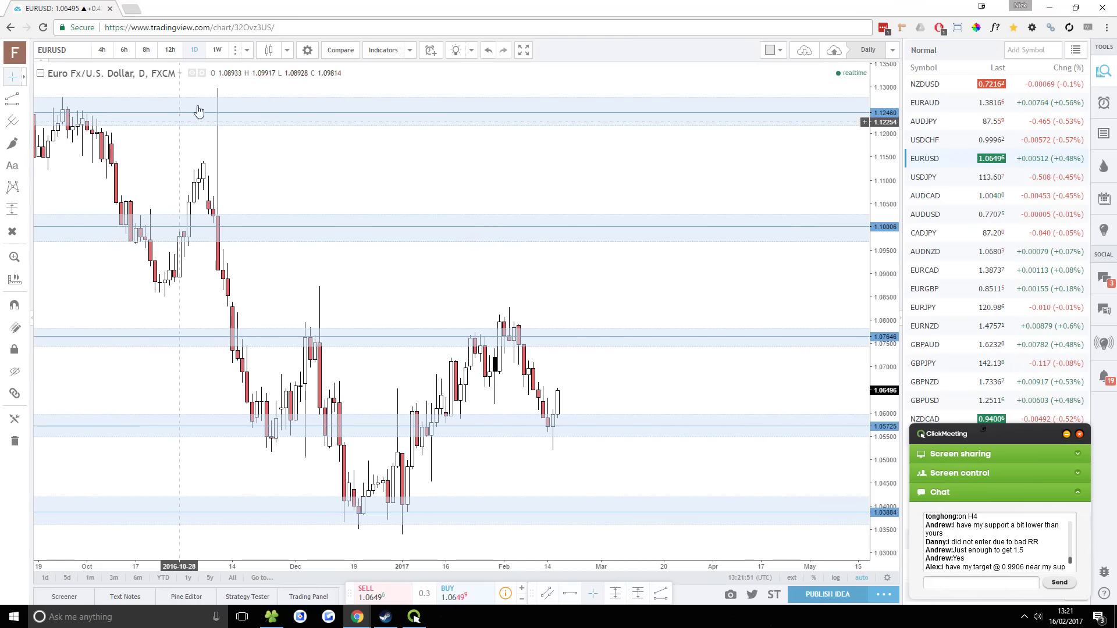
left_click(150, 51)
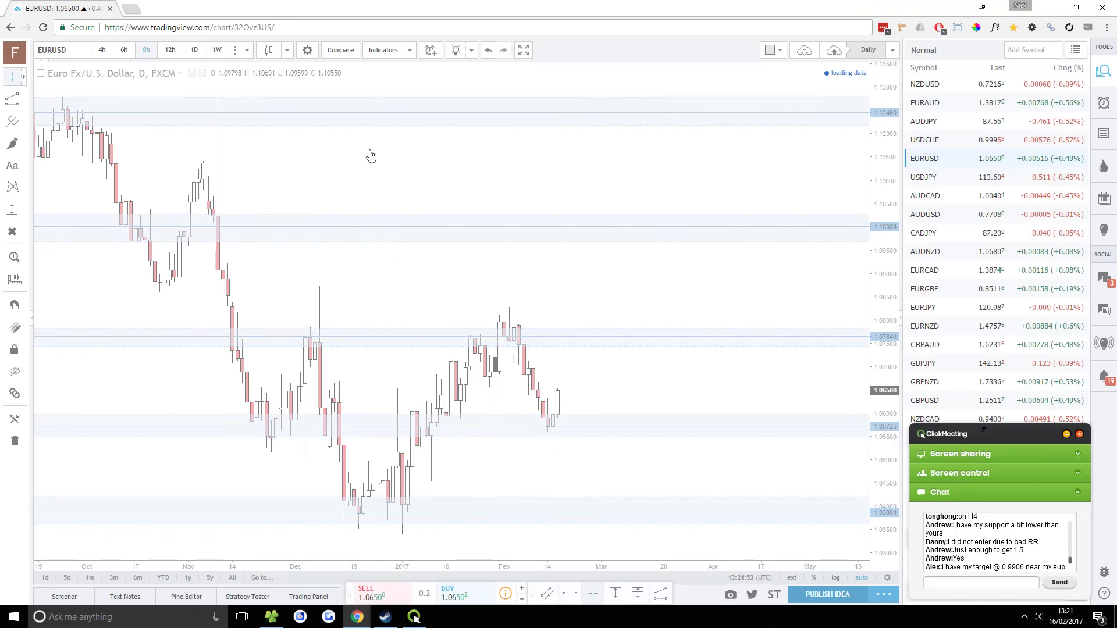
left_click(121, 53)
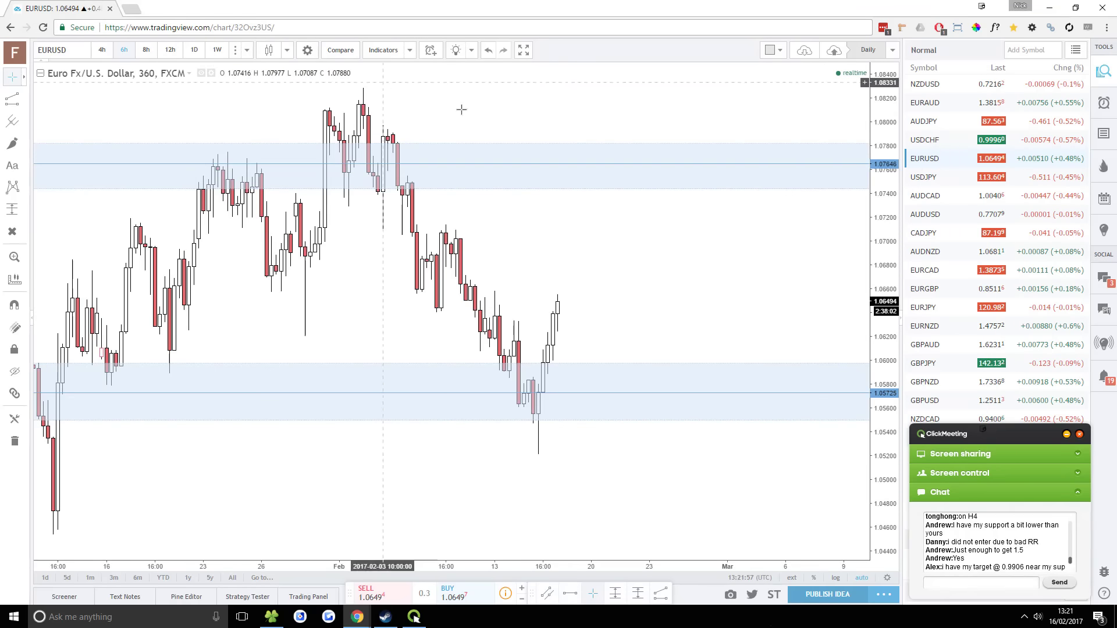
left_click(170, 50)
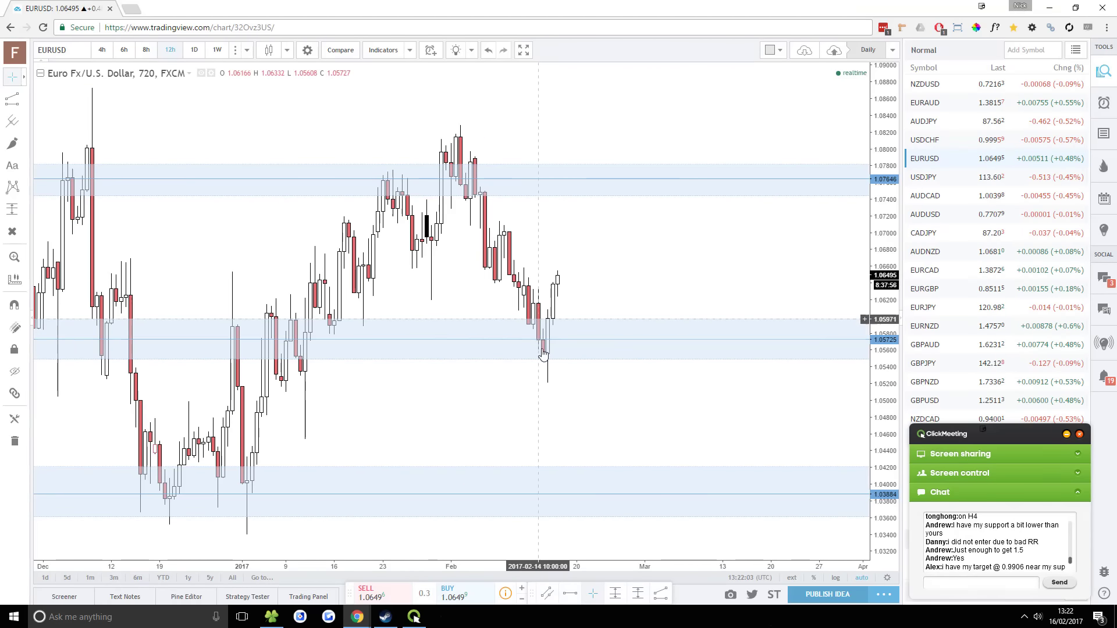
scroll(550, 326, "up", 3)
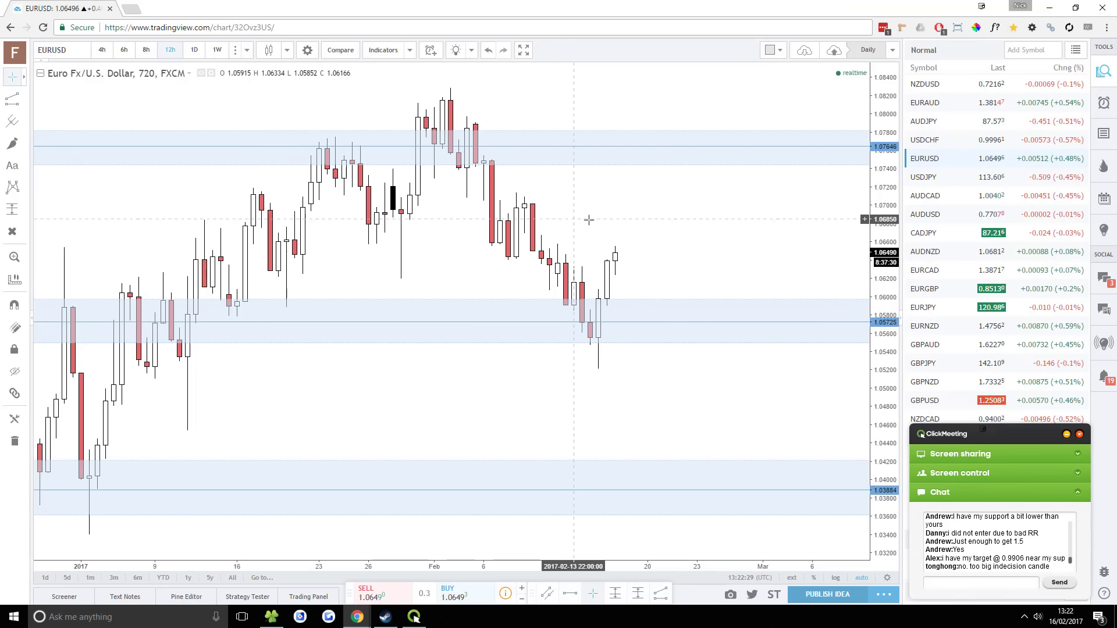
left_click(146, 50)
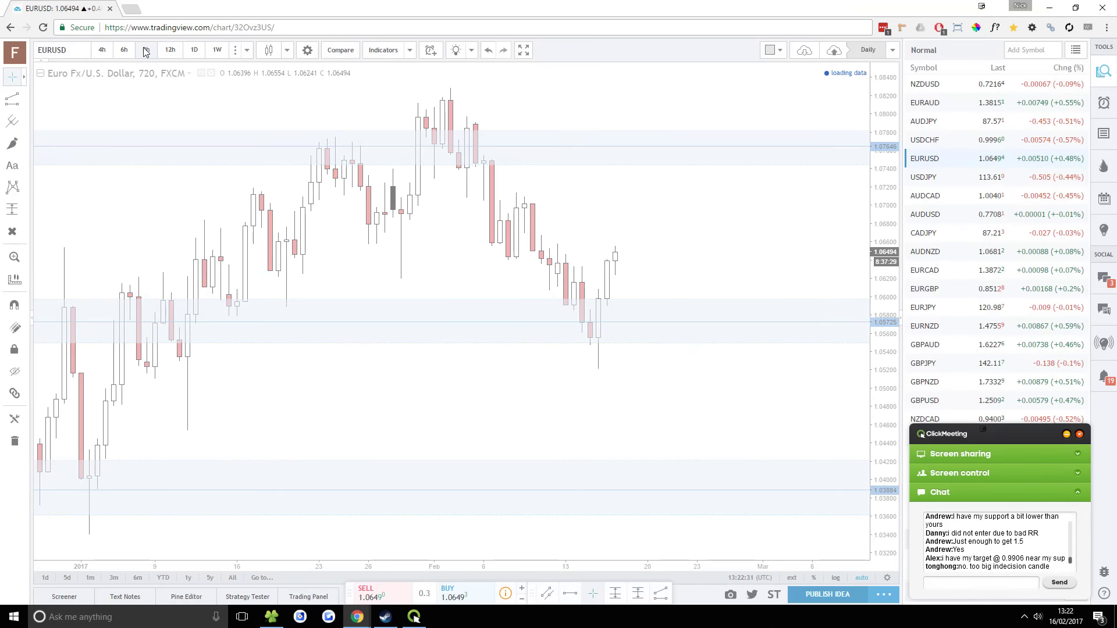
left_click(172, 54)
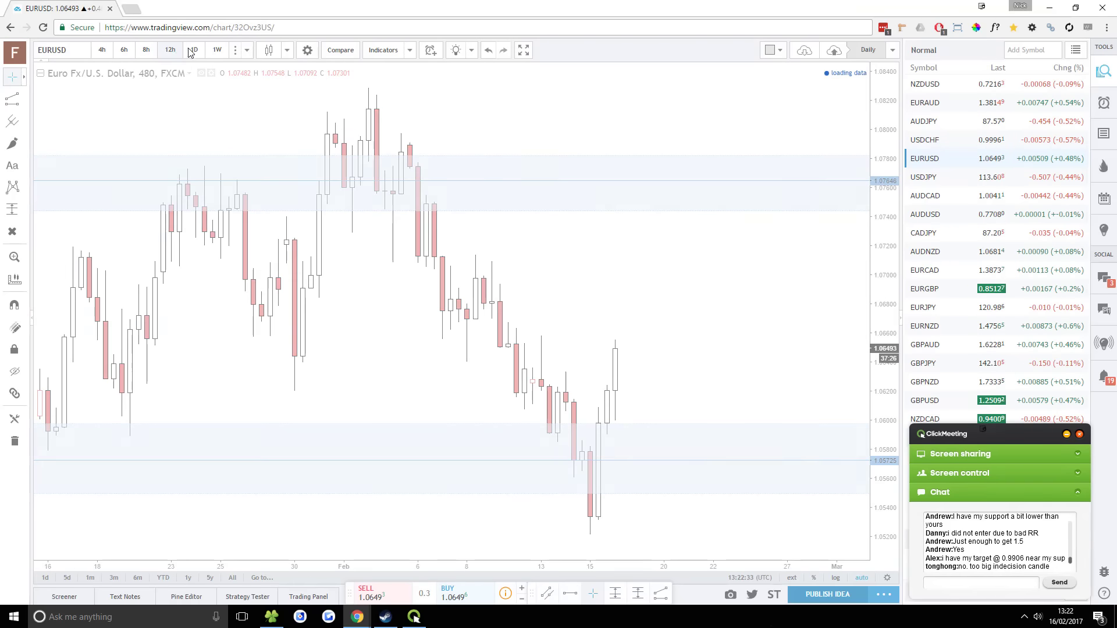
left_click(194, 51)
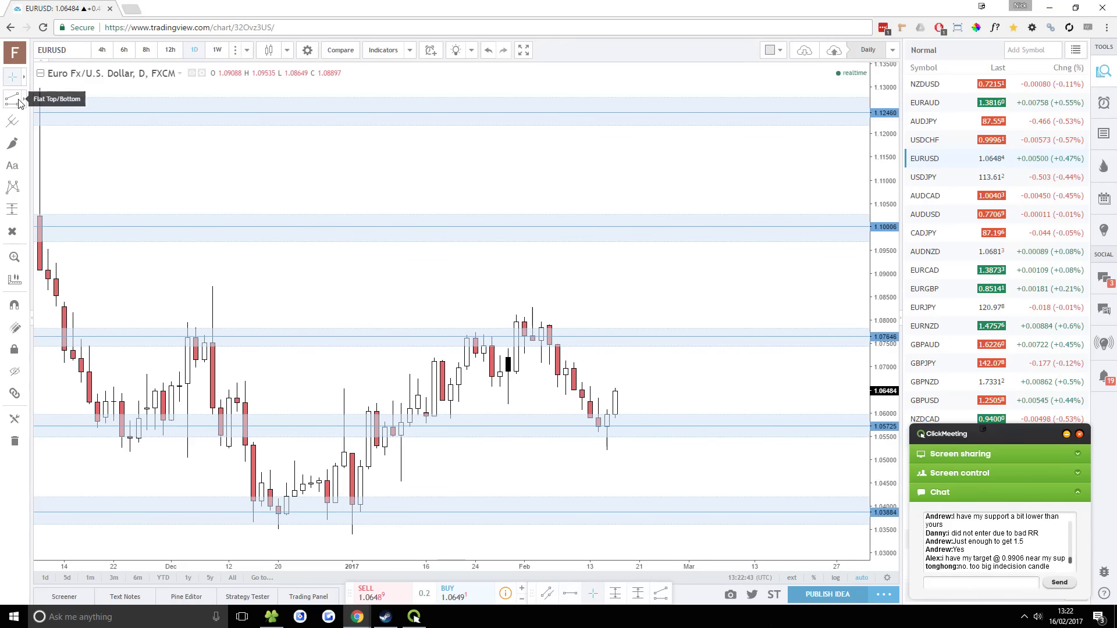
Place a long position from the latest EURUSD daily candles, with entry at about 1.06083 and stop at about 1.05160
left_click(24, 212)
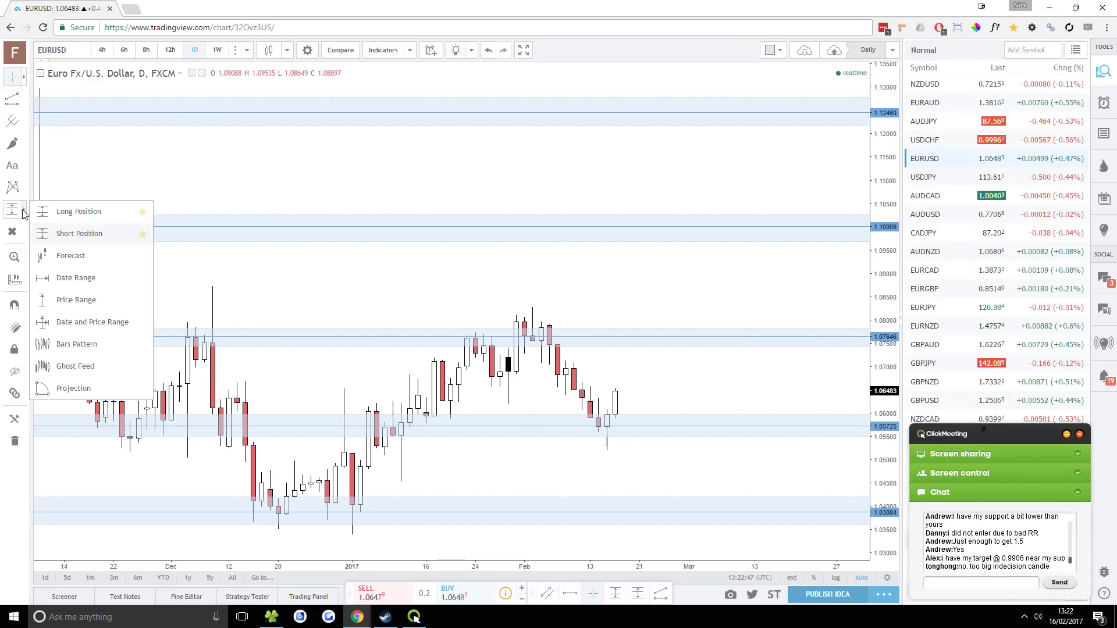
left_click(57, 212)
left_click(615, 410)
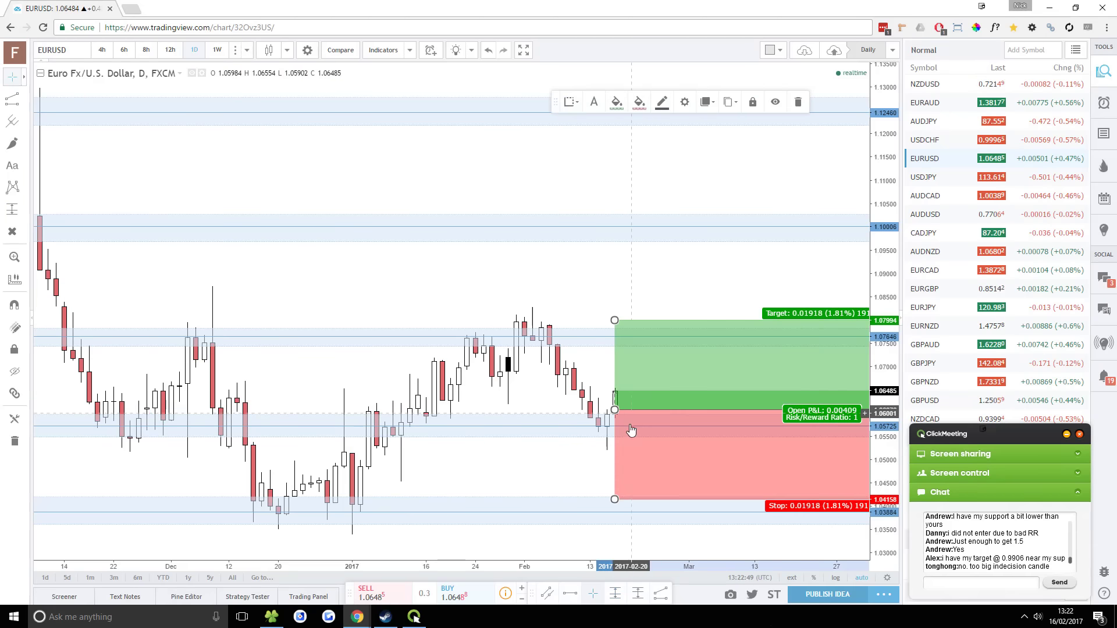
left_click_drag(614, 499, 503, 465)
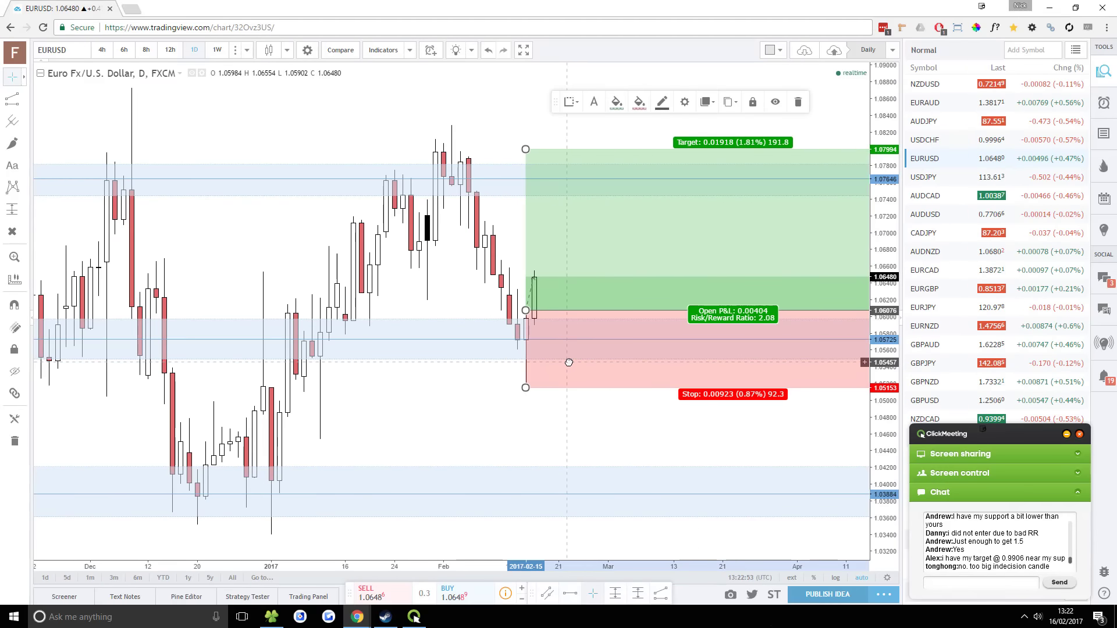
left_click(483, 420)
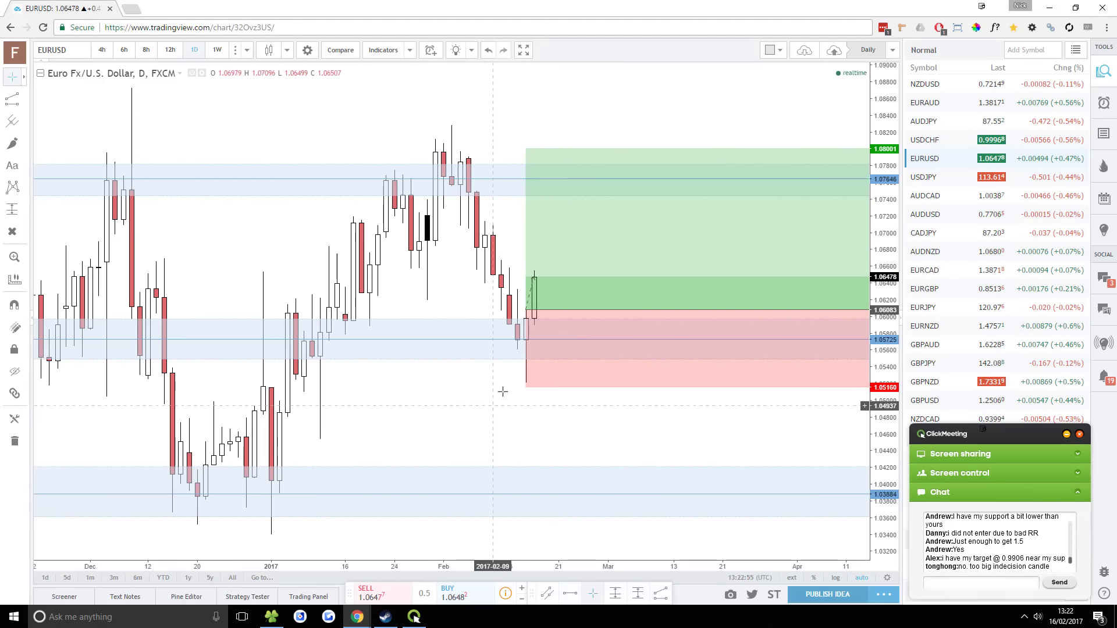
Try the EURUSD long position's target at 1.07393 and 1.07649, and shorten the position box to about early April
left_click_drag(525, 149, 517, 201)
scroll(720, 235, "down", 3)
scroll(720, 235, "down", 1)
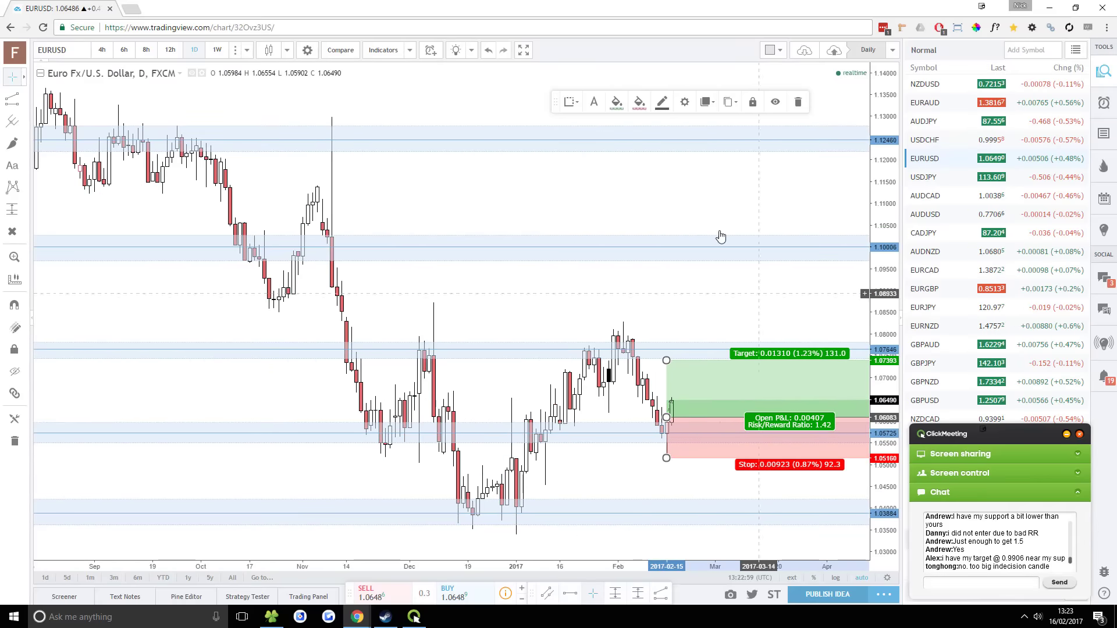
left_click_drag(637, 299, 476, 299)
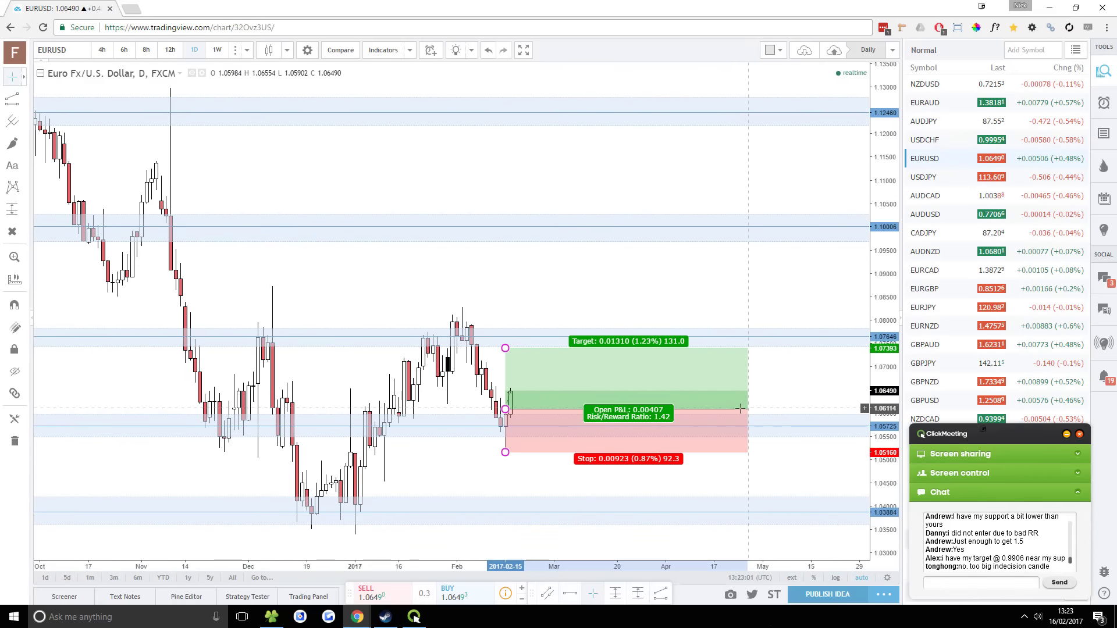
left_click_drag(748, 409, 670, 410)
left_click_drag(505, 348, 492, 336)
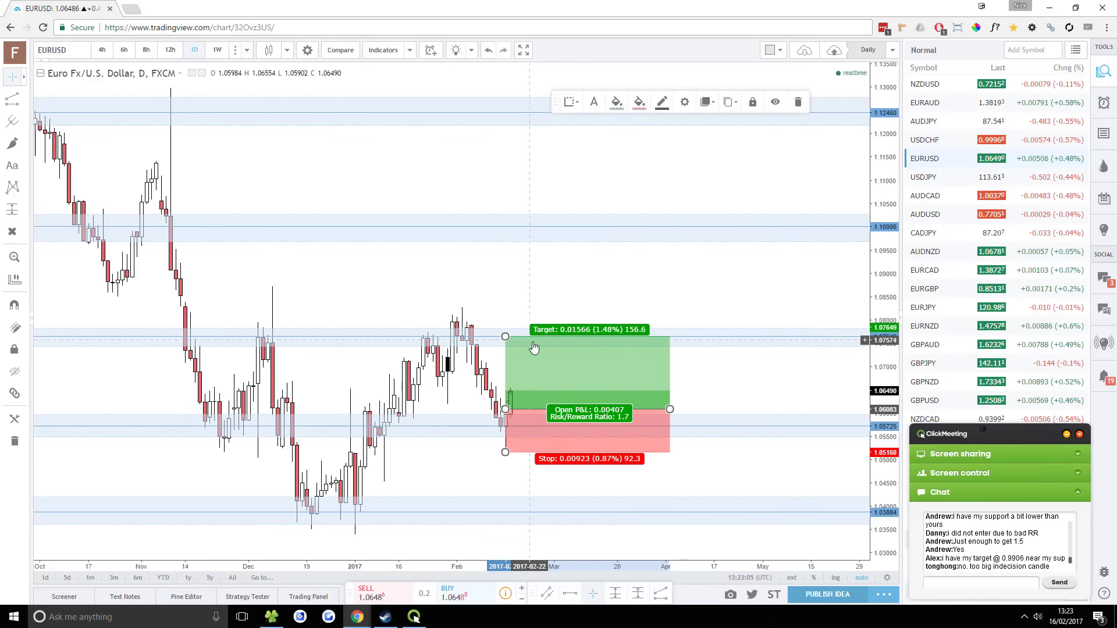
Delete the long position from the EURUSD chart
left_click(713, 373)
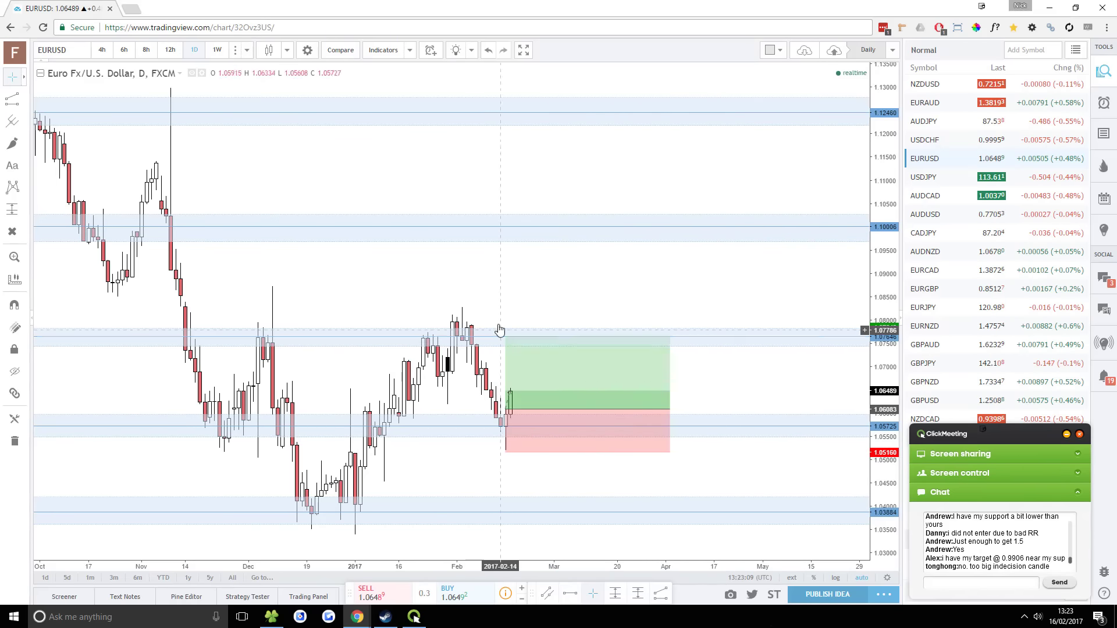
left_click(533, 384)
key("Delete")
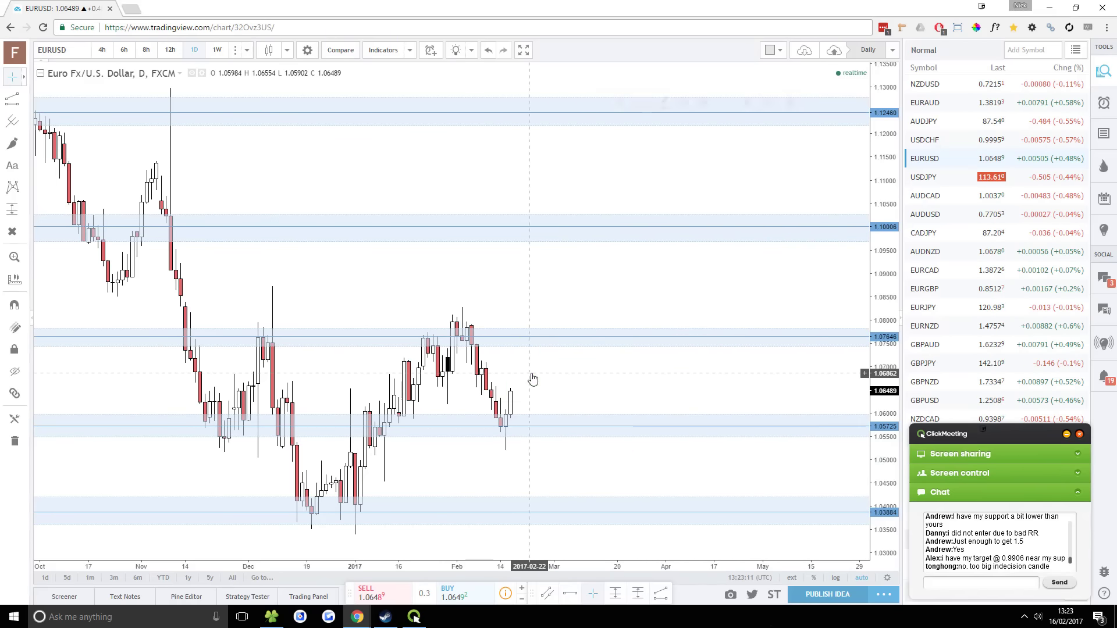
Review USDJPY for a setup on the daily, 12-hour, 8-hour and 4-hour charts
left_click(925, 177)
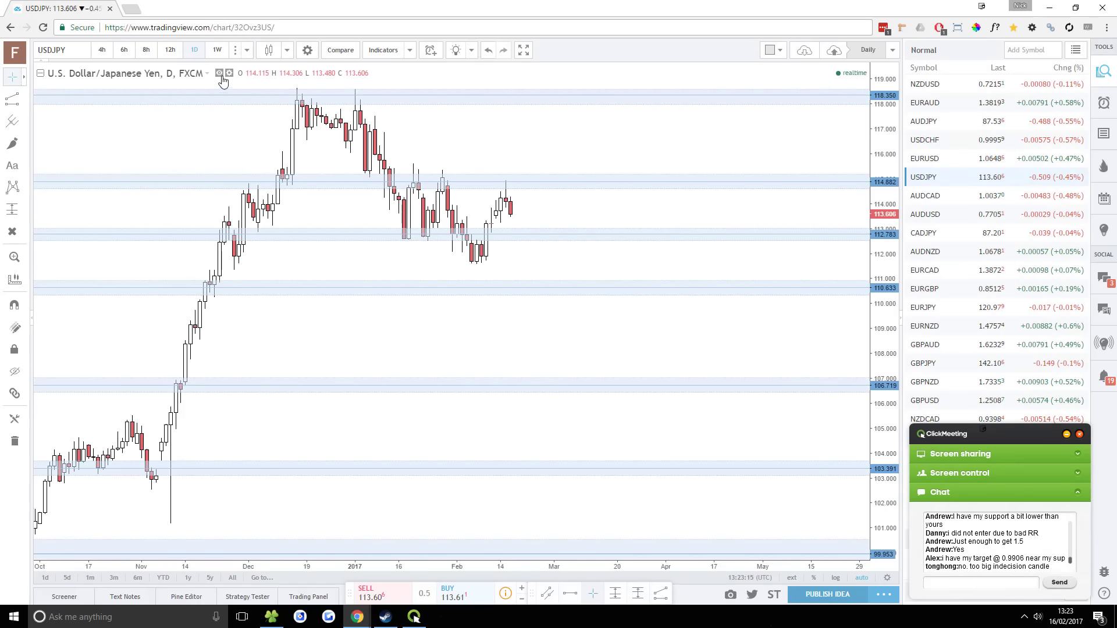
left_click(146, 50)
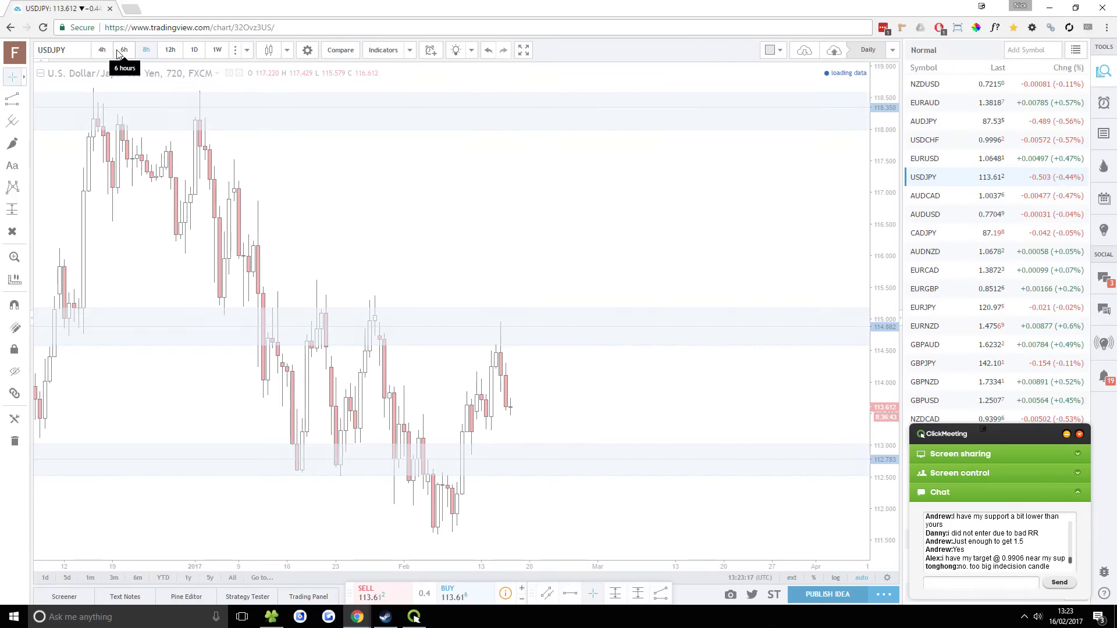
left_click(102, 50)
Review AUDCAD for a setup around its 1.00579 zone on the daily, 12-hour, 8-hour, 6-hour and 4-hour charts
left_click(919, 197)
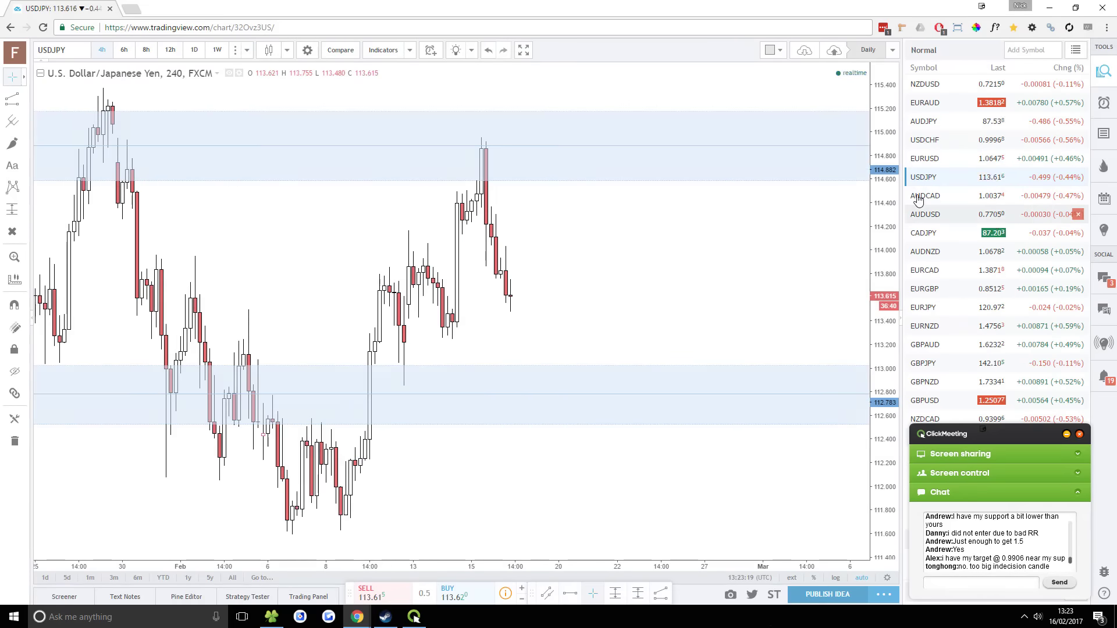
left_click(194, 50)
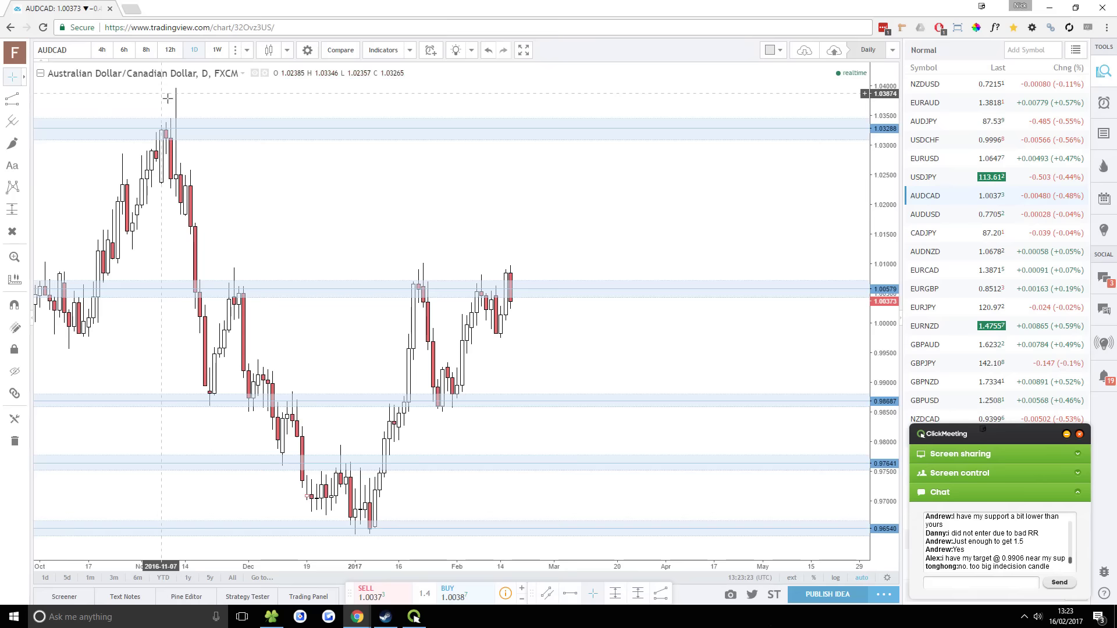
left_click(168, 50)
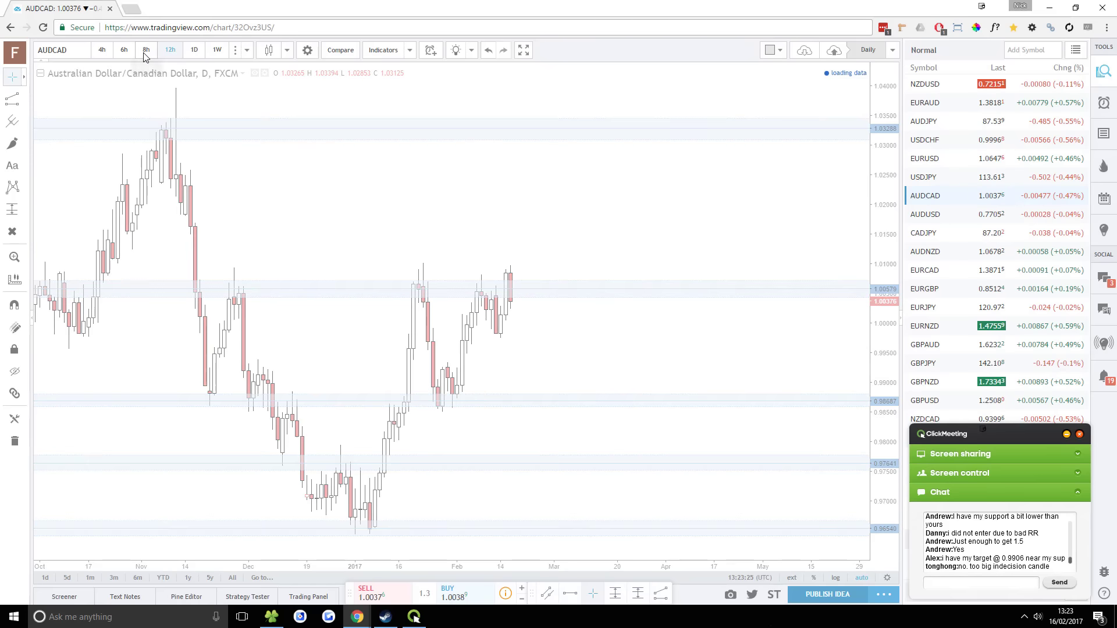
left_click(146, 50)
left_click(123, 50)
left_click(102, 50)
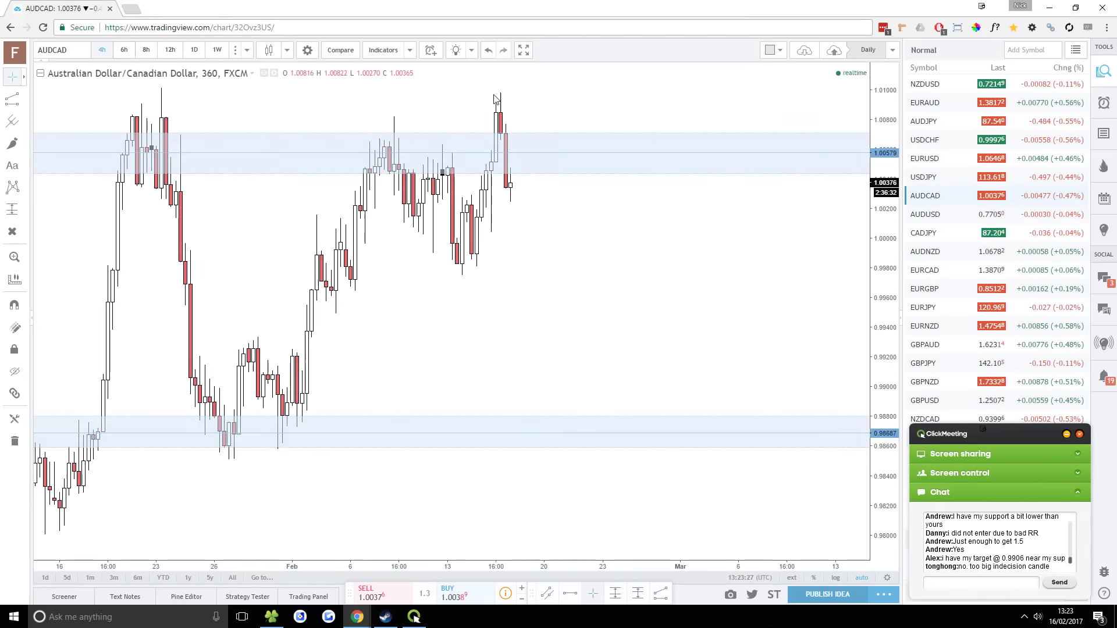
Review AUDUSD for a setup around its 0.76852 zone on the 4-hour, daily, 12-hour, 8-hour and 6-hour charts
left_click(947, 217)
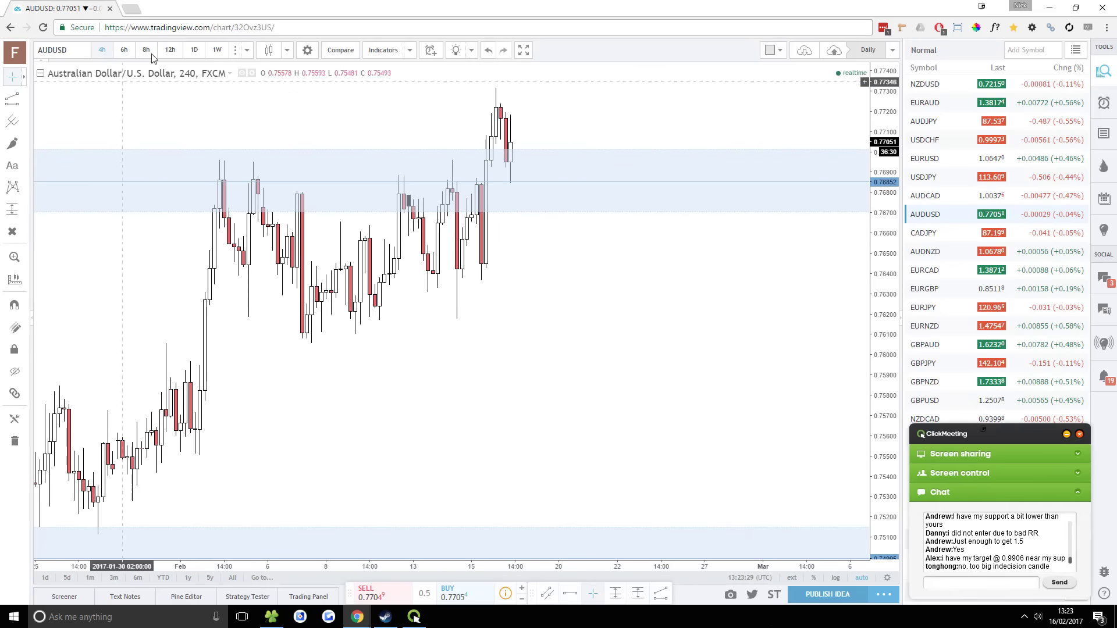
left_click(194, 50)
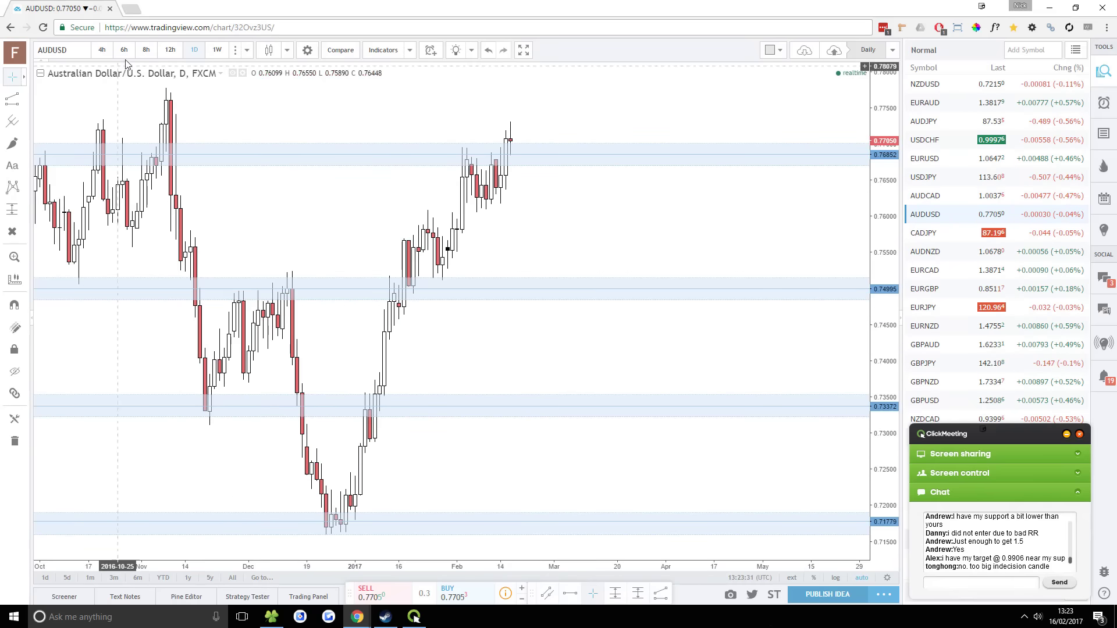
left_click(170, 50)
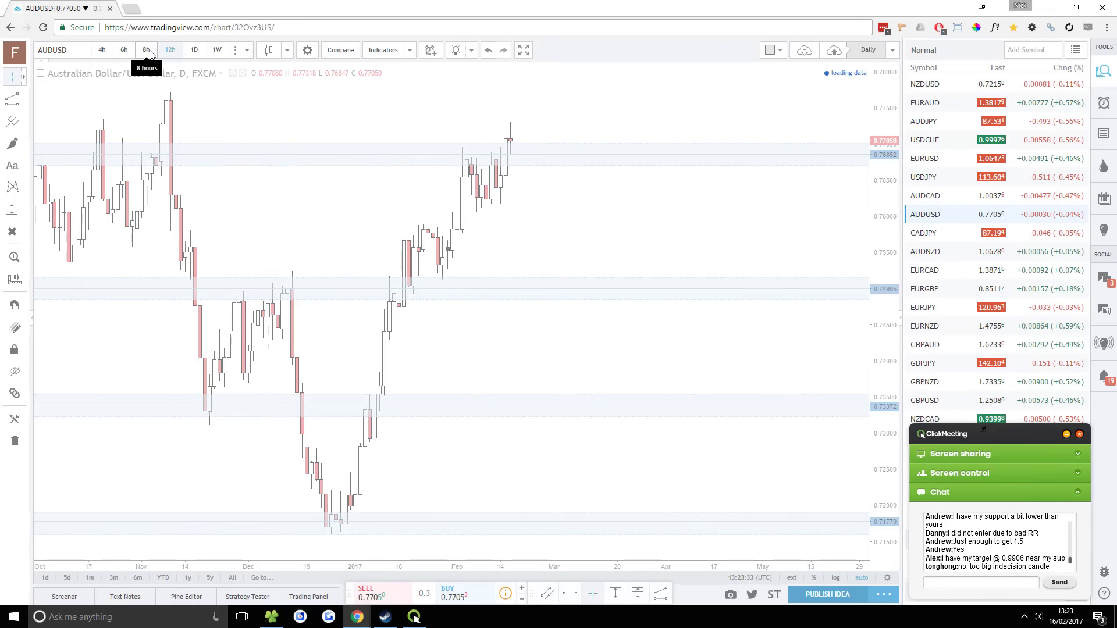
left_click(146, 50)
left_click(124, 50)
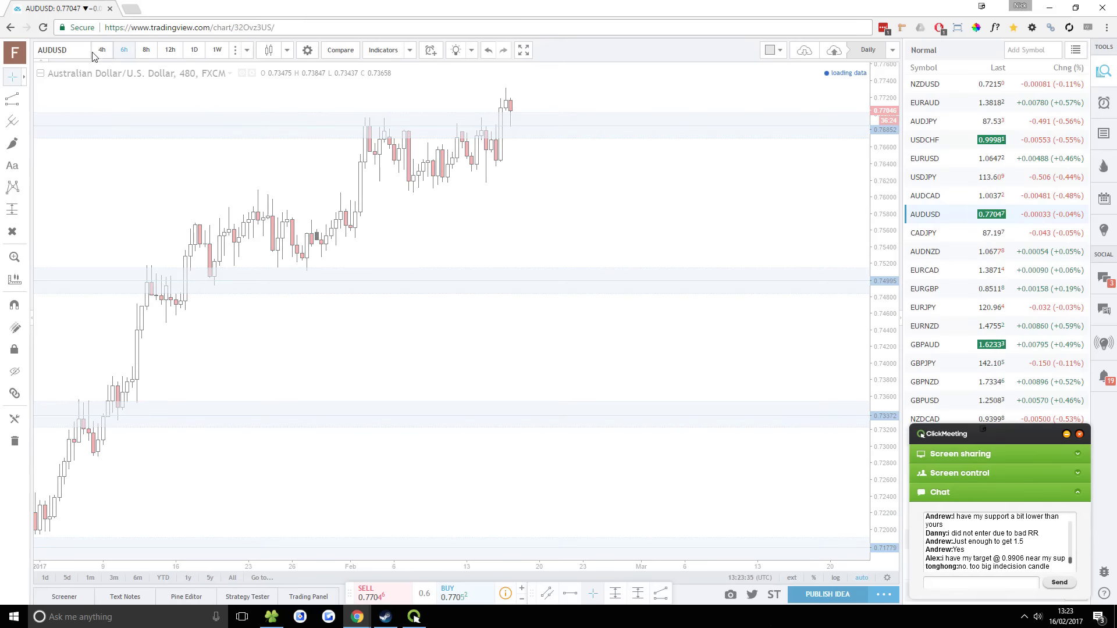
Review CADJPY for a setup on the 4-hour and daily charts, and step down through 12, 8, 6 and 4 hours
left_click(924, 233)
left_click(101, 50)
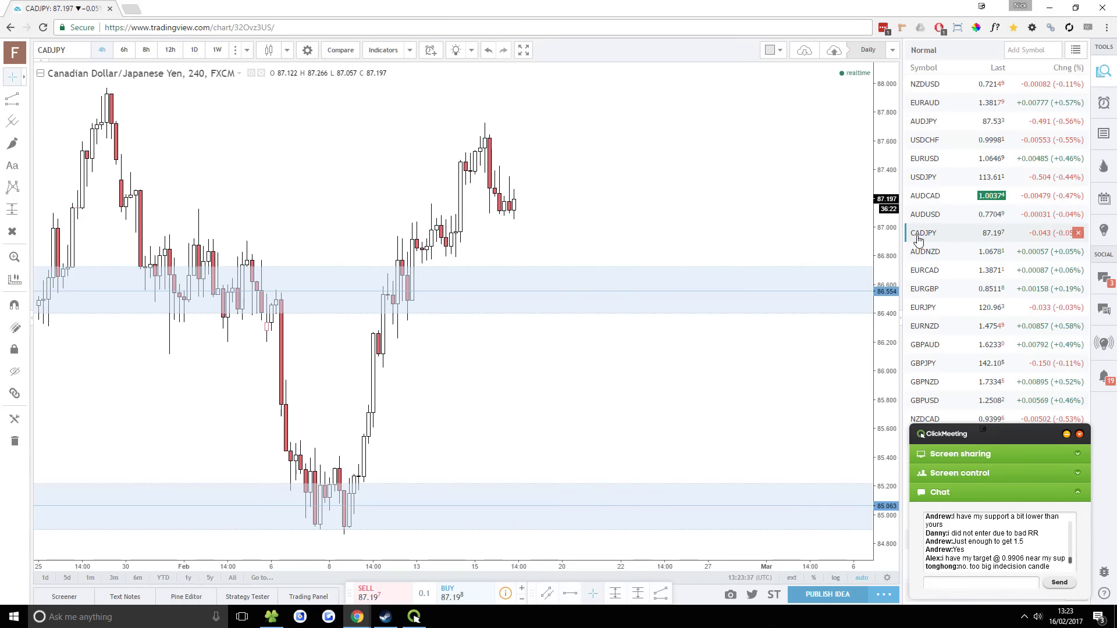
left_click(195, 50)
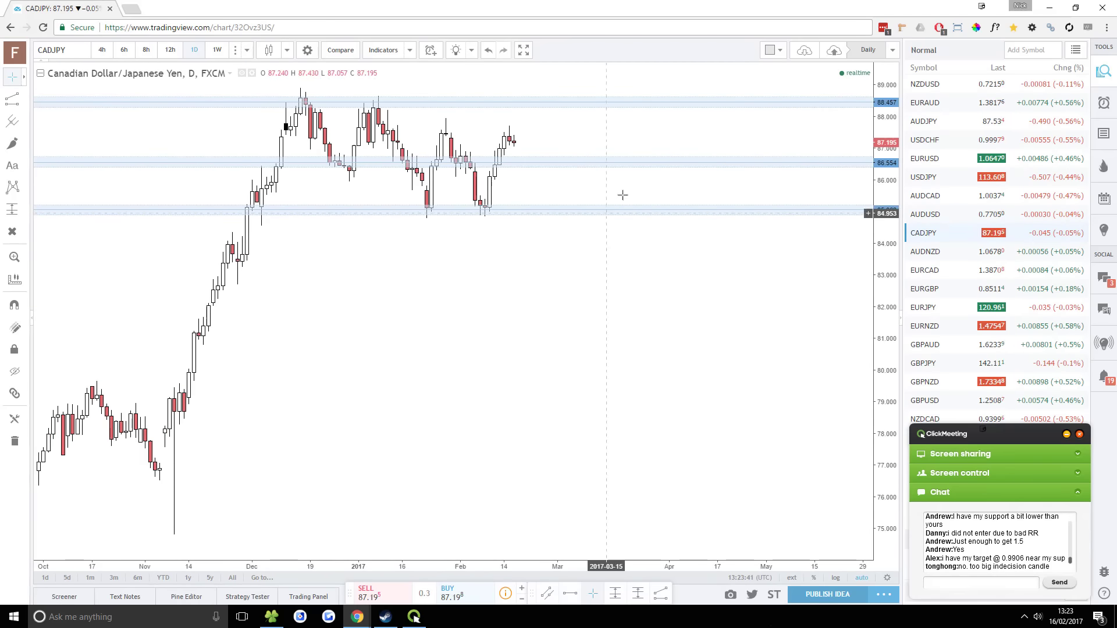
left_click(169, 51)
left_click(146, 50)
left_click(124, 50)
left_click(99, 51)
Review AUDNZD for a setup on the daily, 12-hour, 8-hour and 4-hour charts
left_click(949, 254)
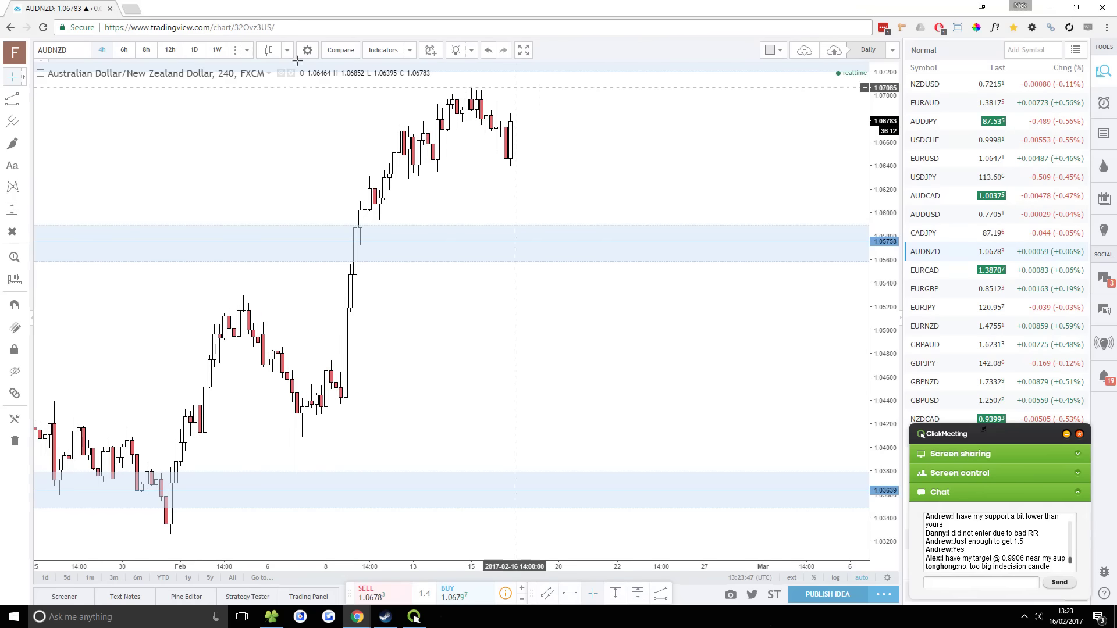
left_click(195, 50)
left_click(170, 50)
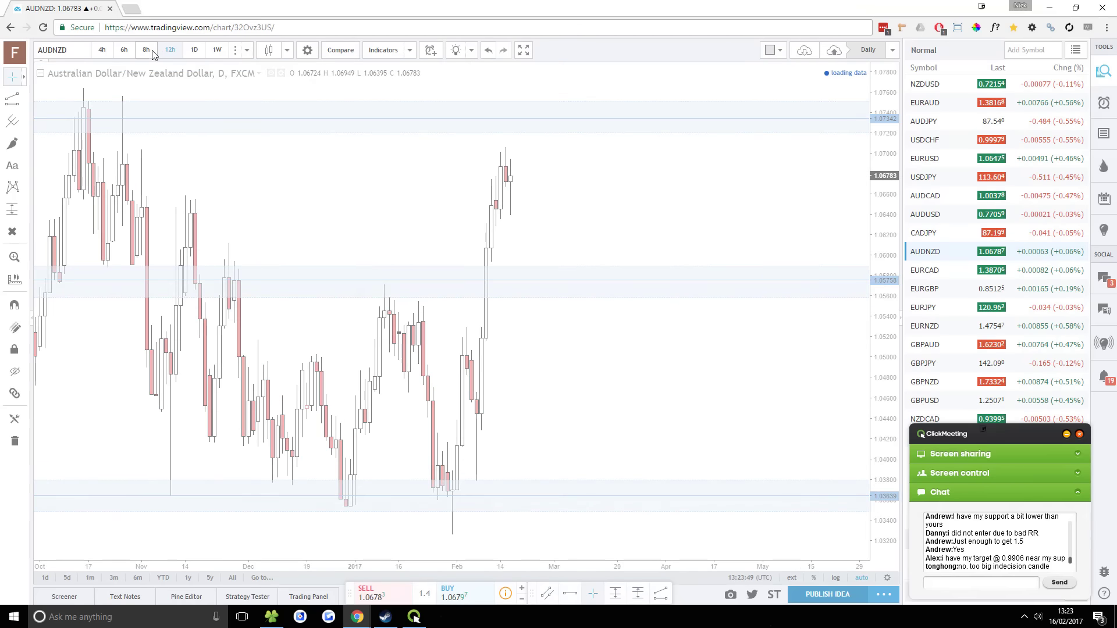
left_click(147, 50)
left_click(102, 50)
Review EURCAD for a setup around its 1.38951 zone on the daily, 12-hour, 8-hour, 6-hour and 4-hour charts
left_click(929, 274)
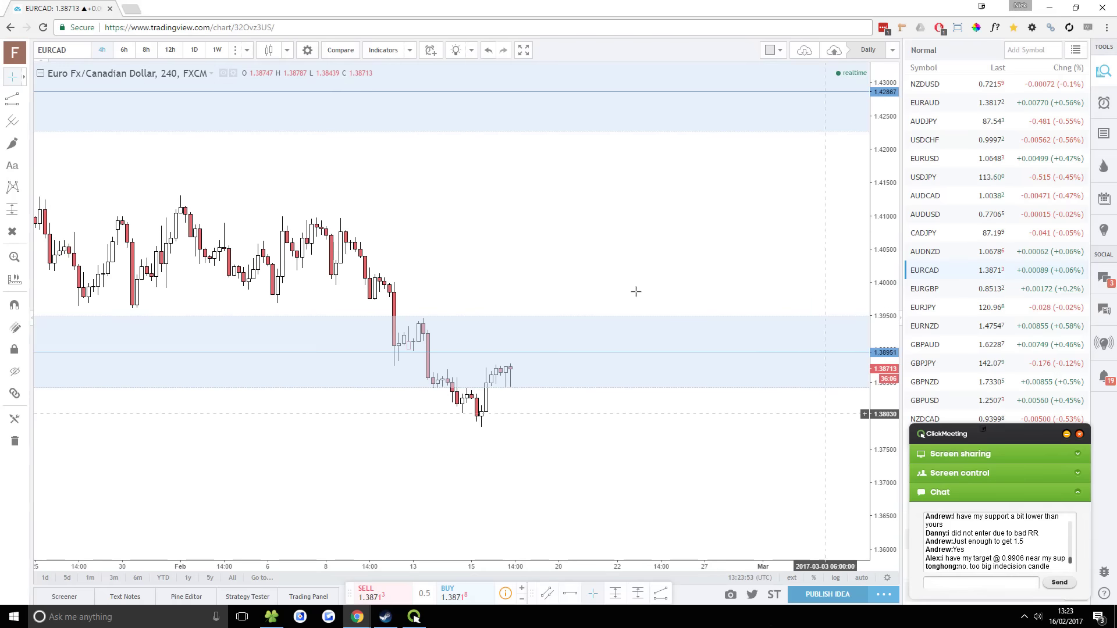
left_click(195, 50)
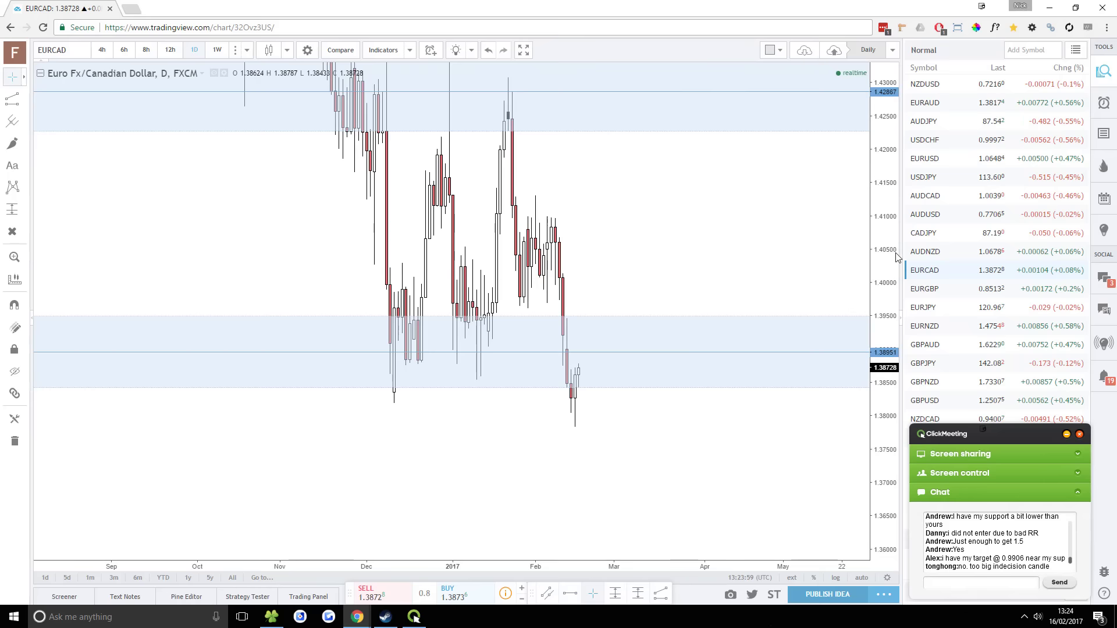
left_click(169, 51)
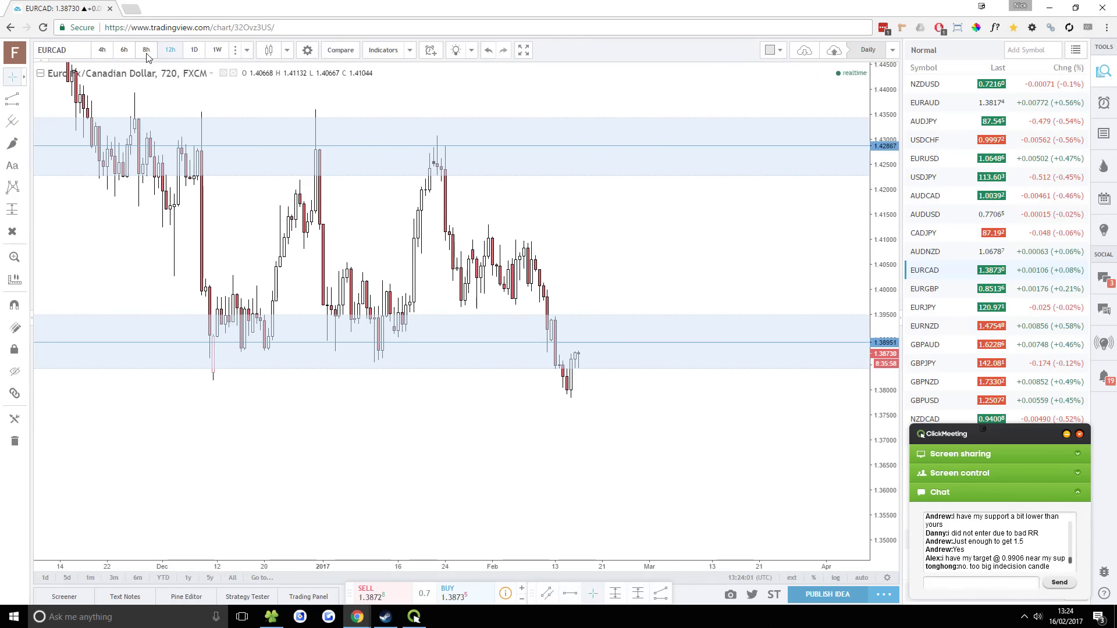
left_click(146, 50)
left_click(124, 51)
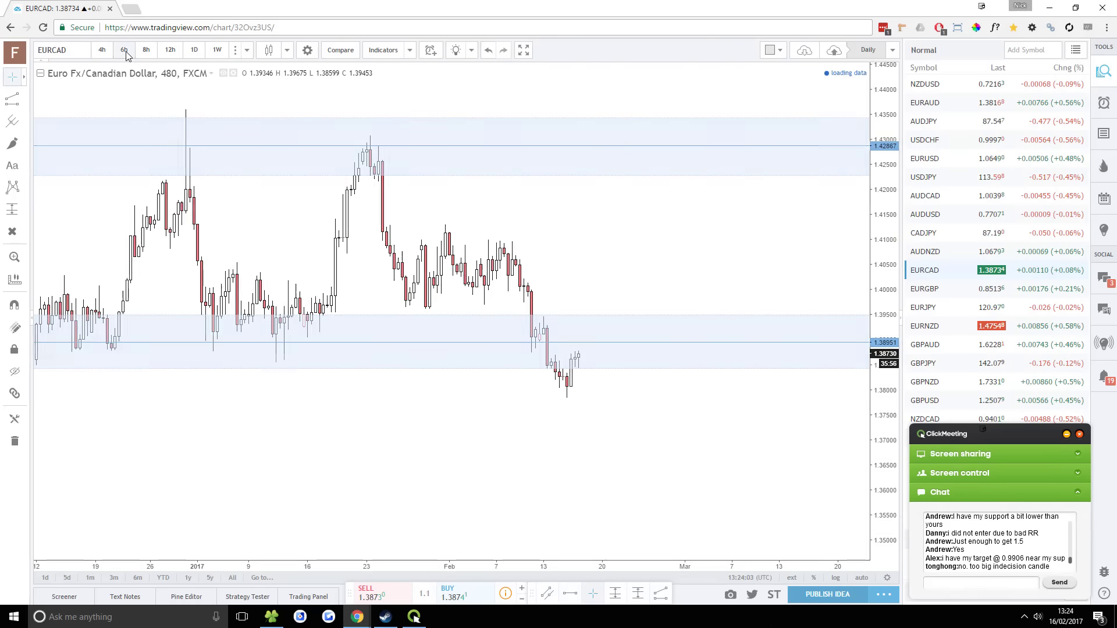
left_click(112, 51)
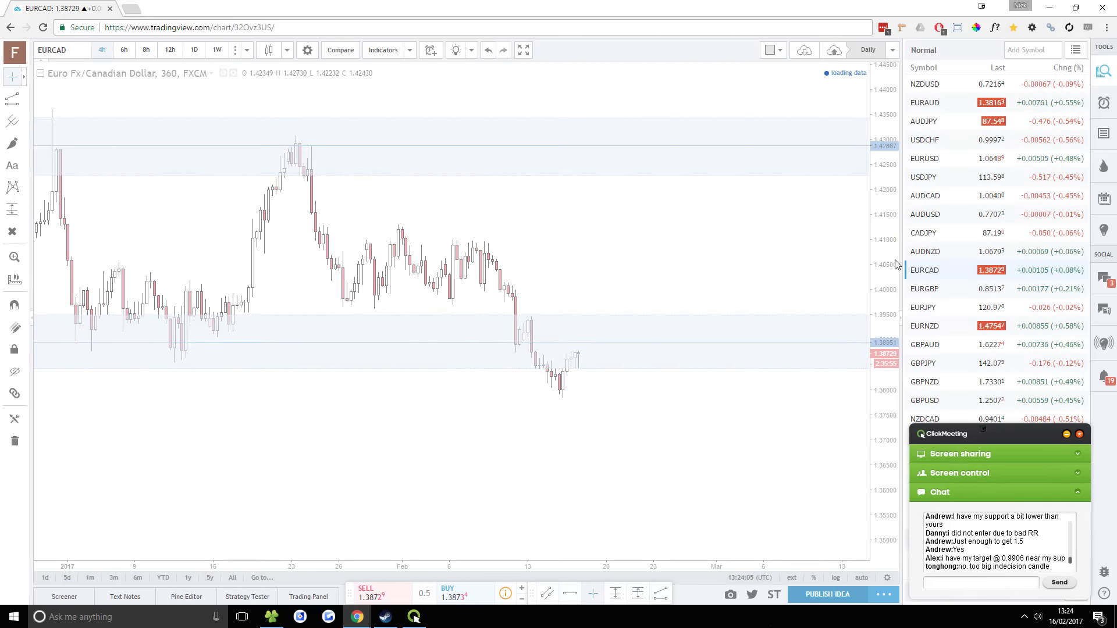
Review EURGBP for a setup on the daily chart, and step down through 12, 8, 6 and 4 hours
left_click(925, 288)
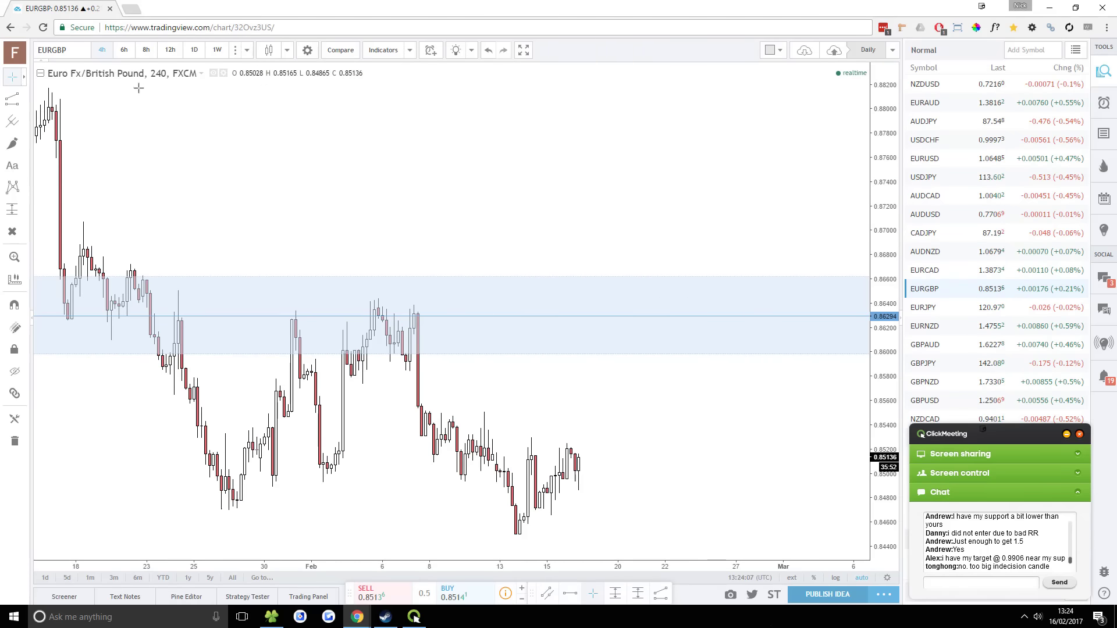
left_click(195, 50)
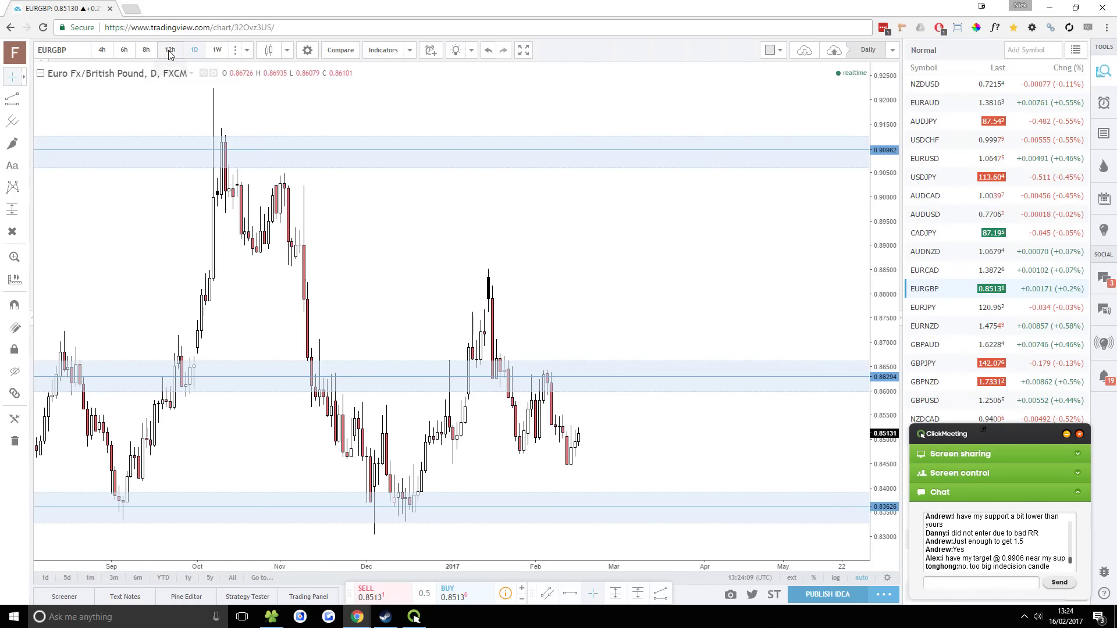
left_click(170, 50)
left_click(145, 51)
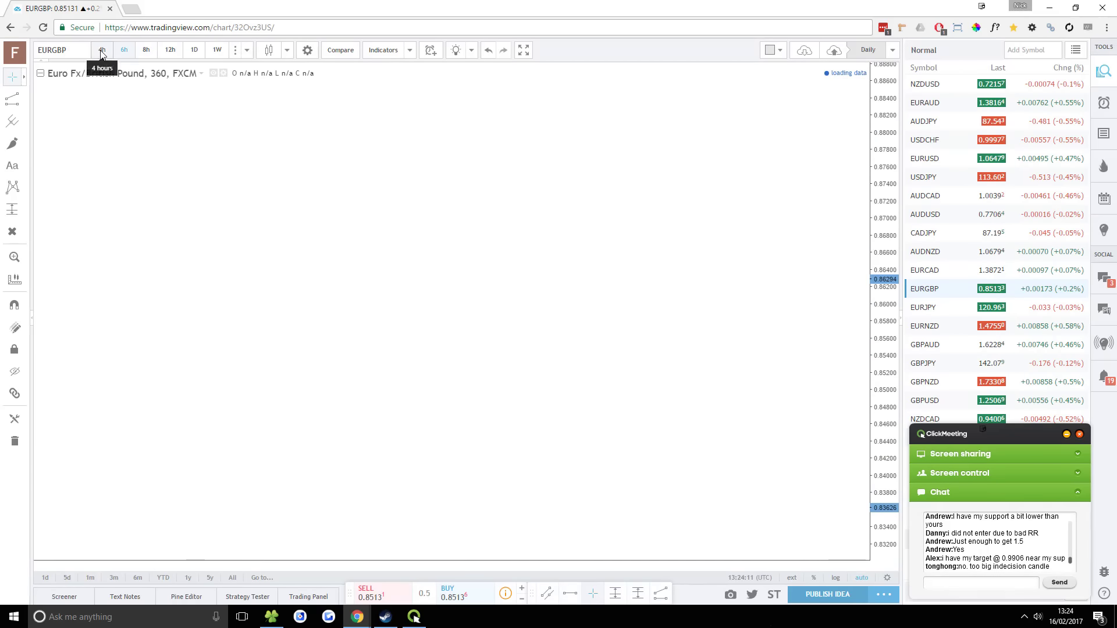
left_click(107, 51)
Review EURJPY for a setup around its 120.529 zone on the daily, 12-hour, 8-hour and 4-hour charts
left_click(965, 308)
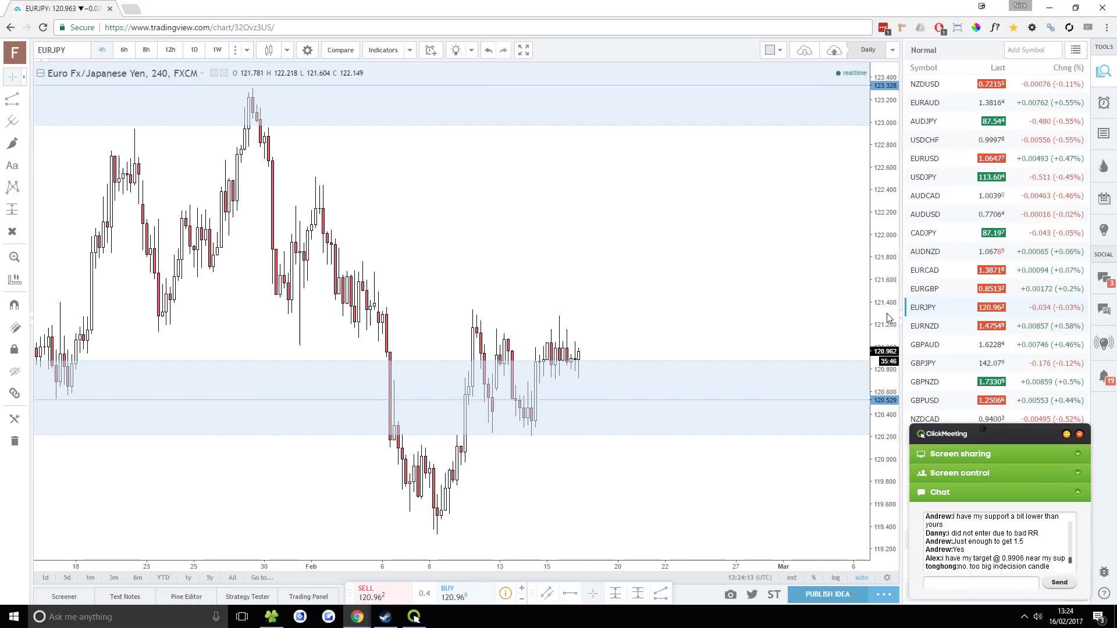
left_click(195, 51)
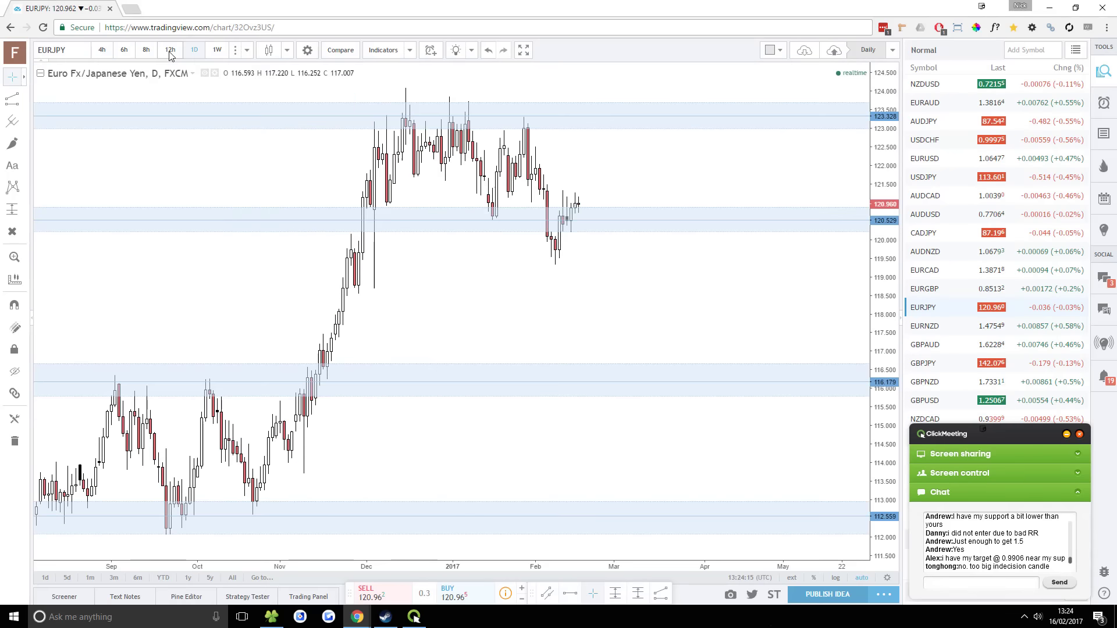
left_click(170, 51)
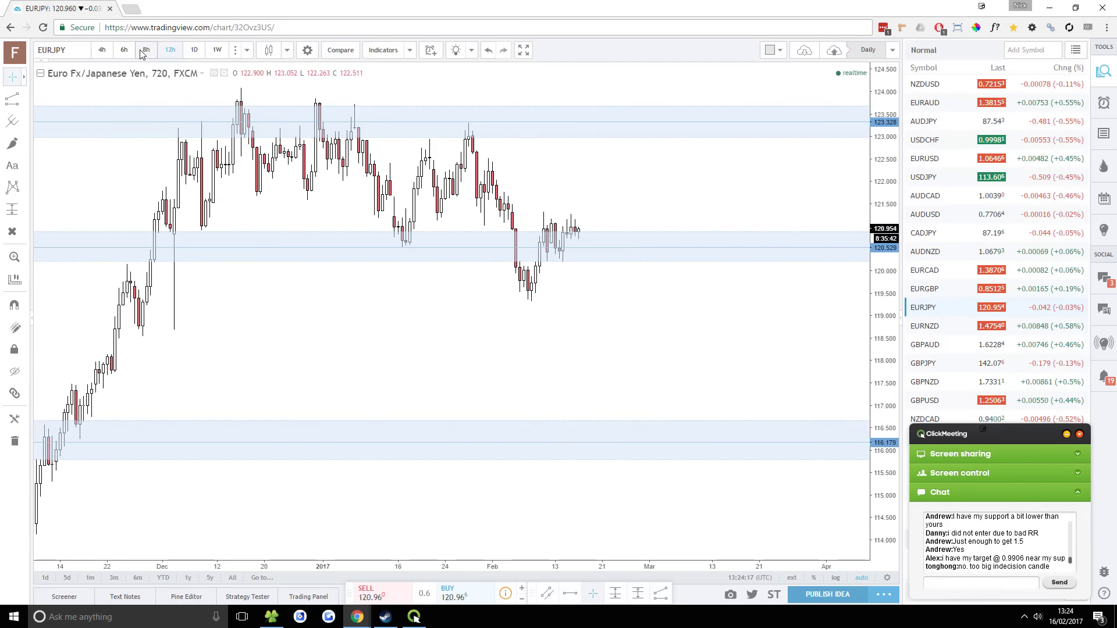
left_click(143, 51)
left_click(103, 50)
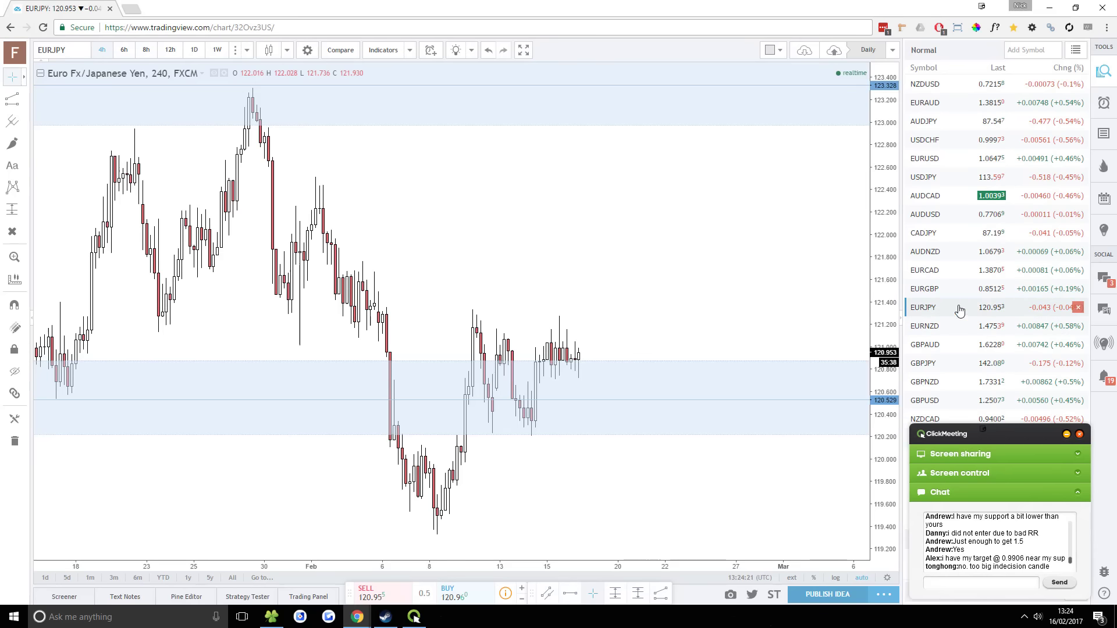
Review EURNZD for a setup around its 1.47310 zone on the daily, 12-hour, 8-hour, 6-hour and 4-hour charts
left_click(920, 327)
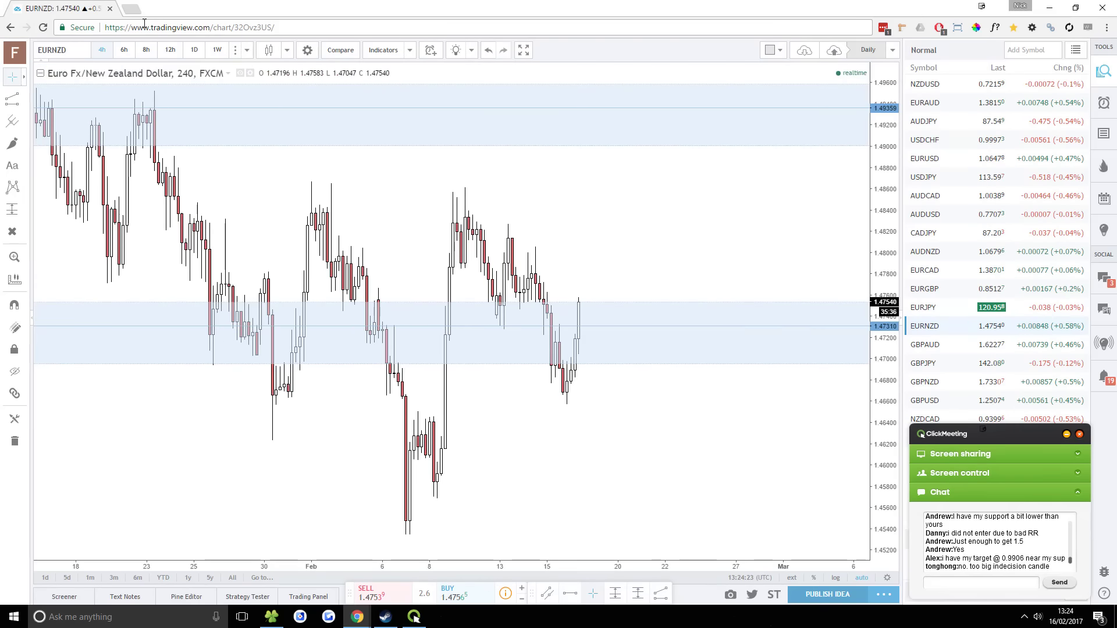
left_click(194, 51)
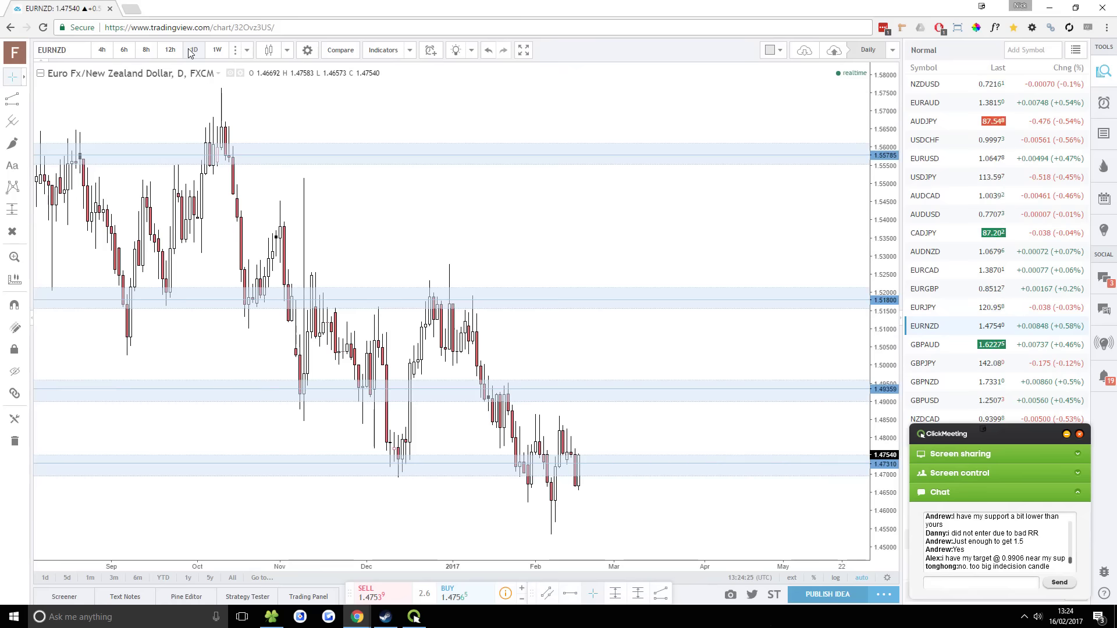
left_click(146, 49)
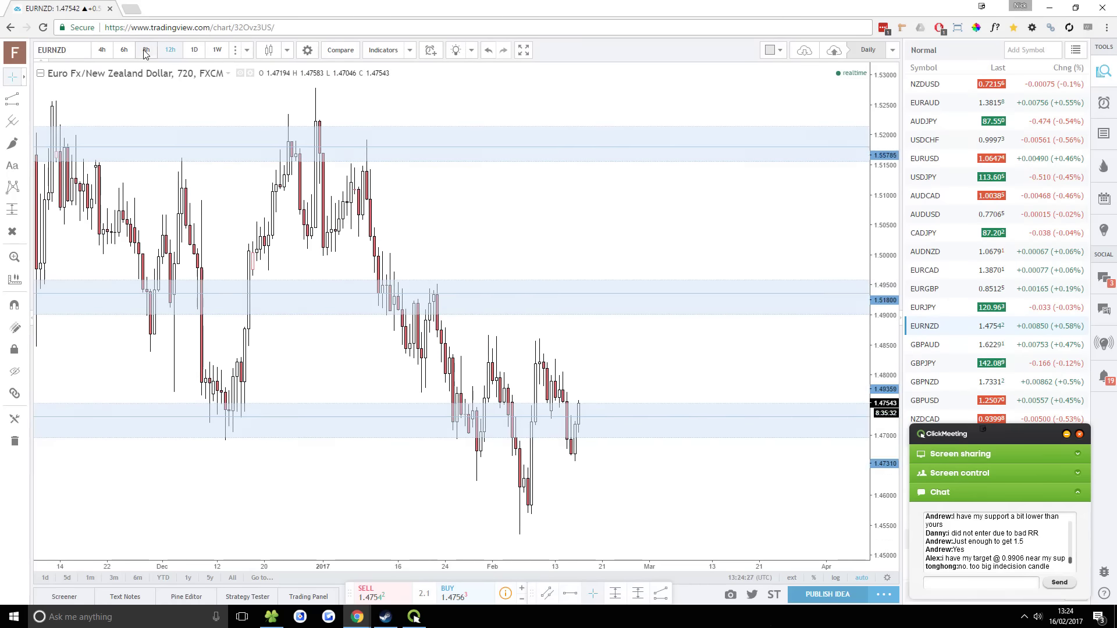
left_click(125, 50)
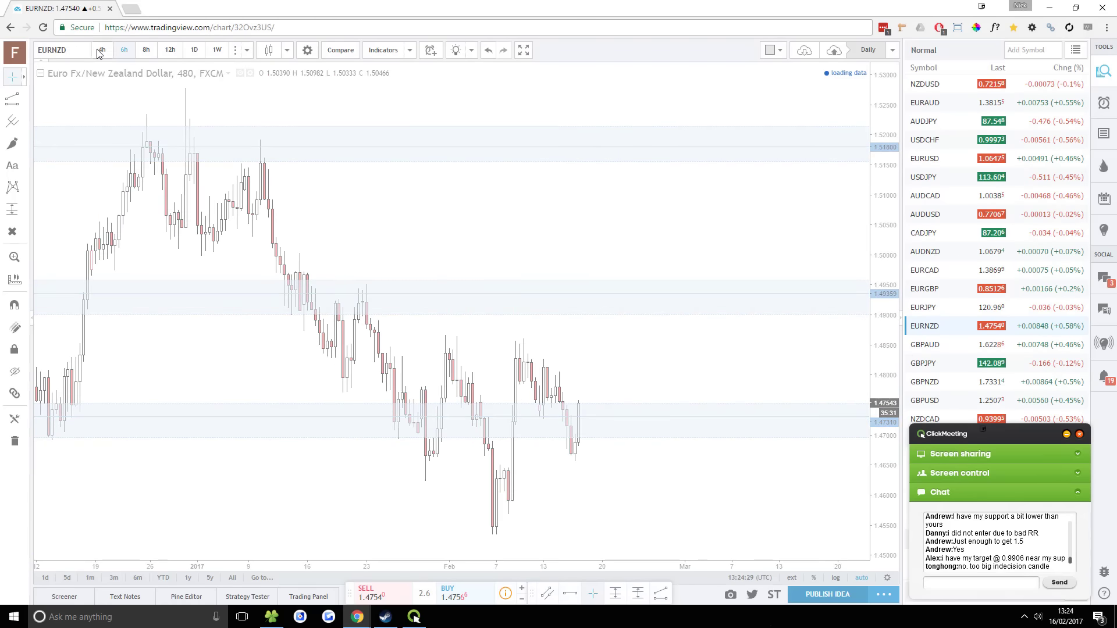
left_click(102, 49)
Review GBPAUD for a setup around its 1.61073 zone on the daily, 12-hour, 8-hour, 6-hour and 4-hour charts
left_click(942, 345)
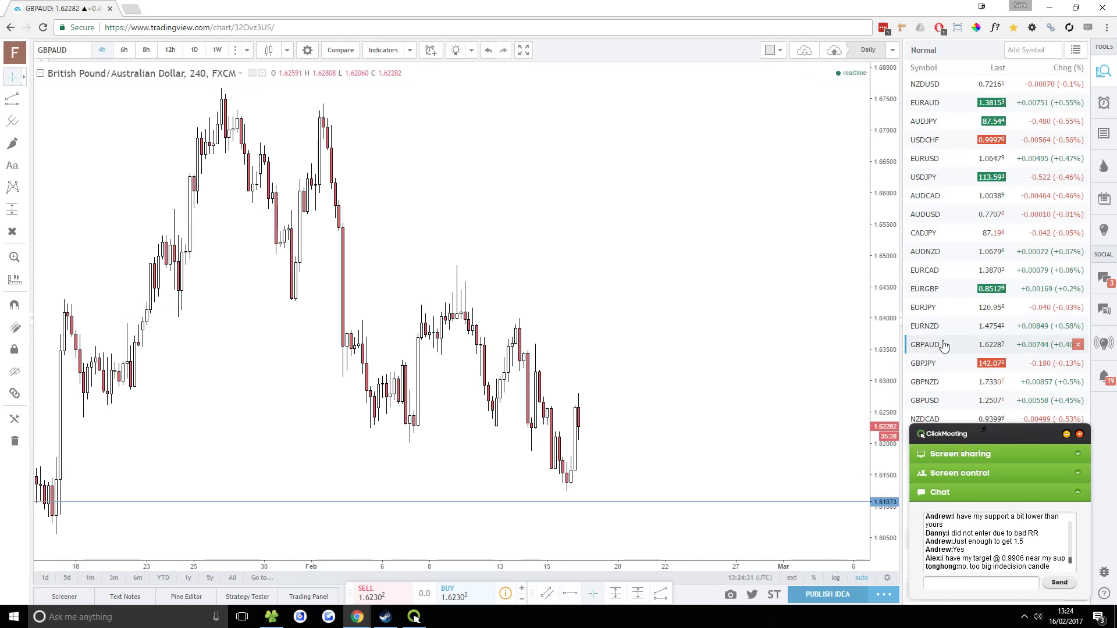
left_click(194, 50)
left_click(170, 49)
left_click(145, 50)
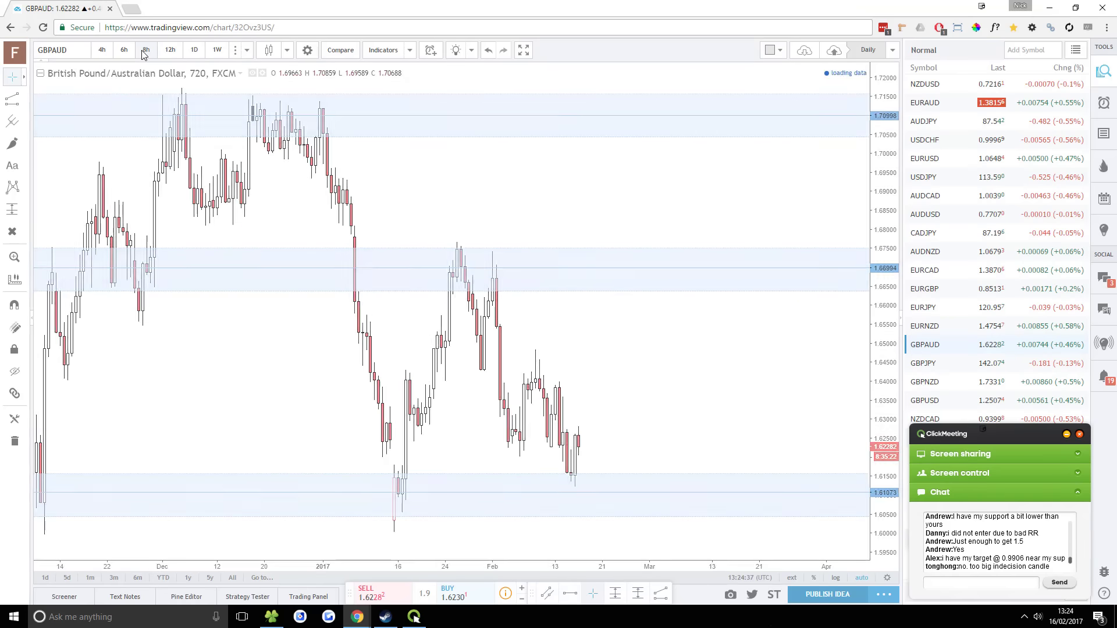
left_click(127, 51)
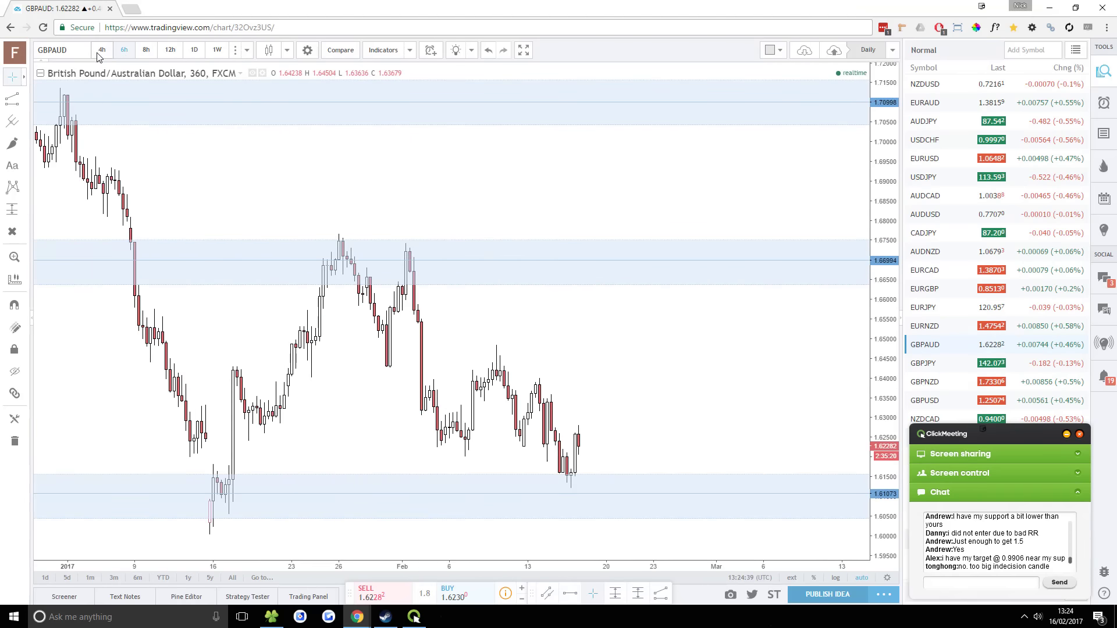
left_click(100, 50)
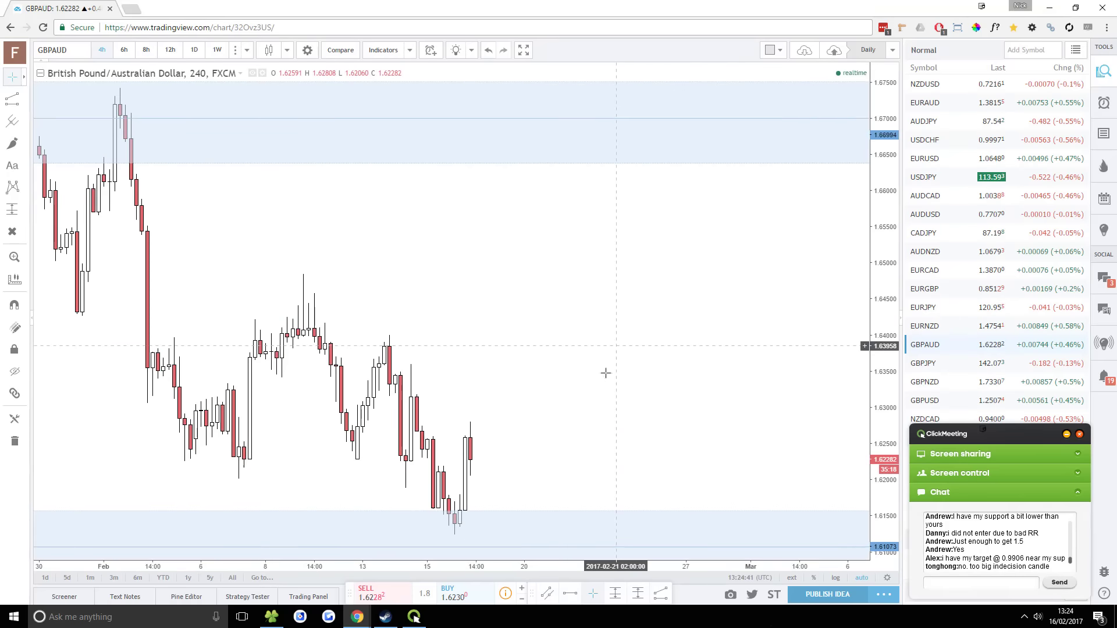
scroll(593, 295, "down", 2)
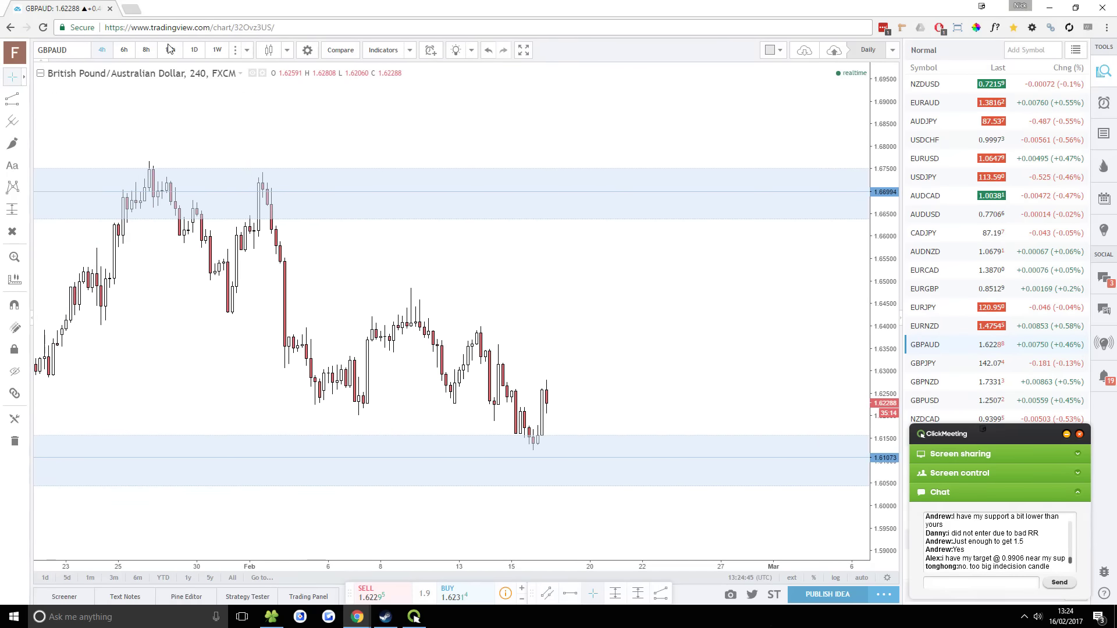
Examine GBPAUD's latest candles on the 8-hour chart against its 1.61073 zone
left_click(146, 50)
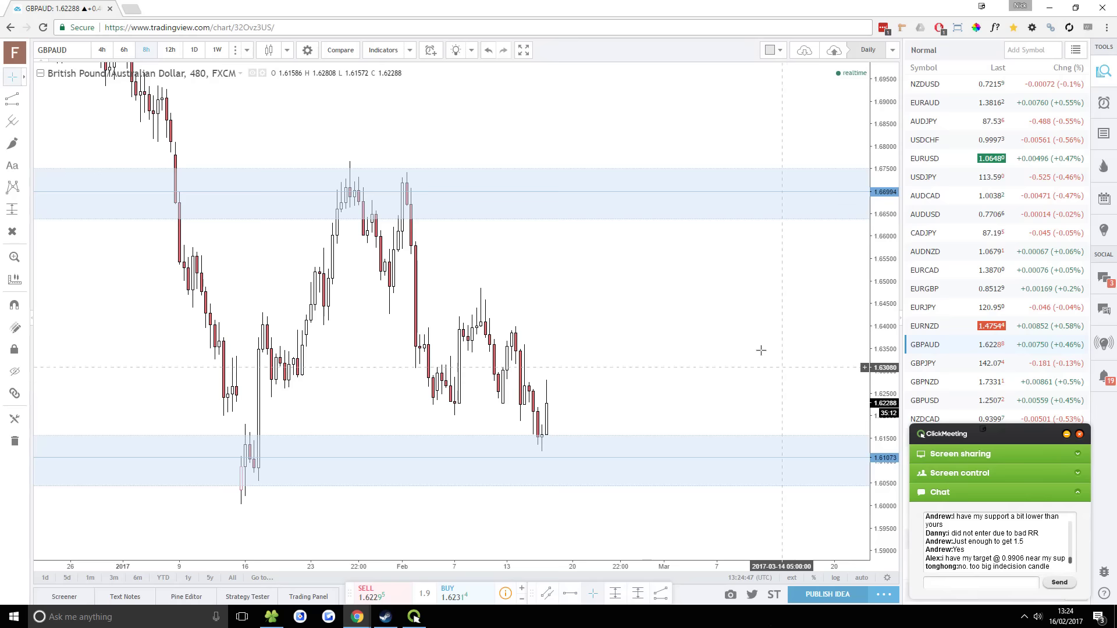
left_click_drag(618, 384, 719, 377)
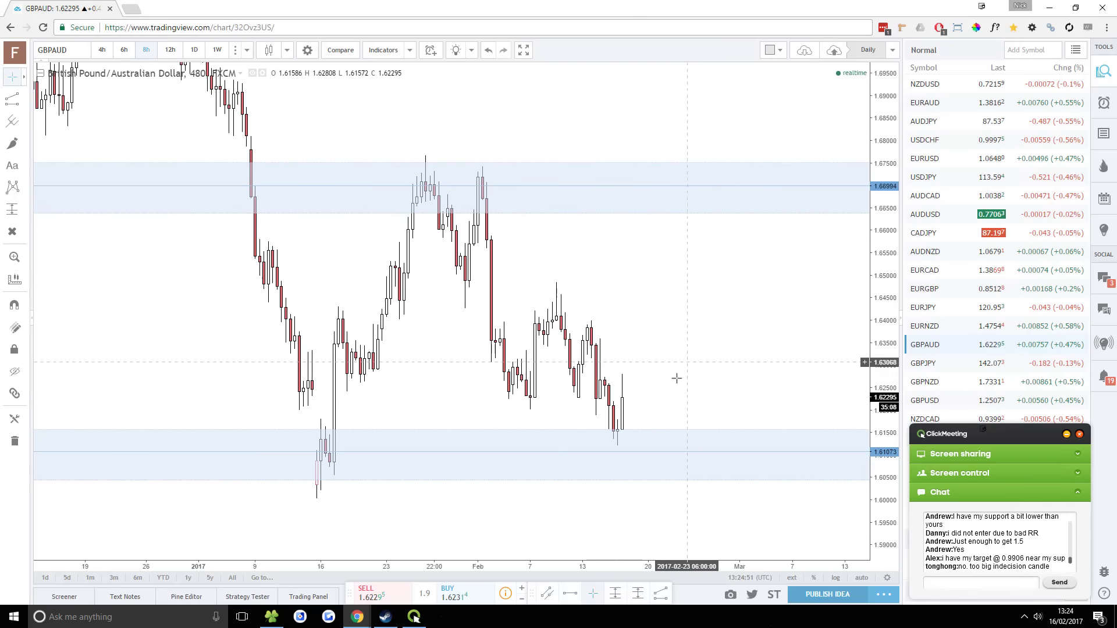
scroll(672, 385, "up", 2)
left_click_drag(535, 389, 756, 301)
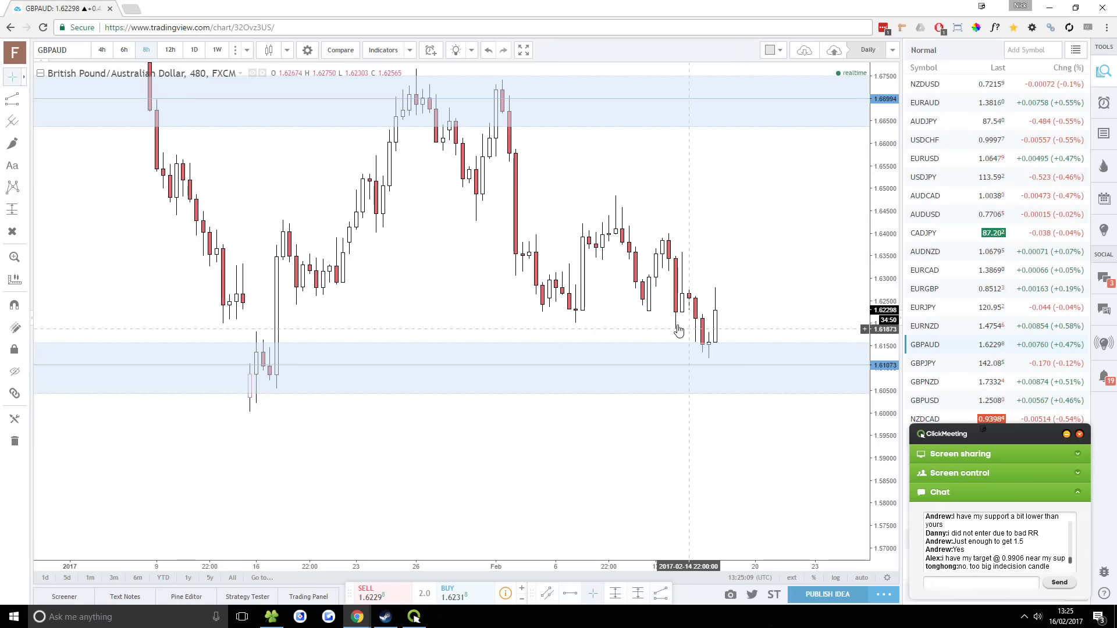
Review GBPJPY for a setup on the daily chart, and step down through 12, 8, 6 and 4 hours
left_click(926, 363)
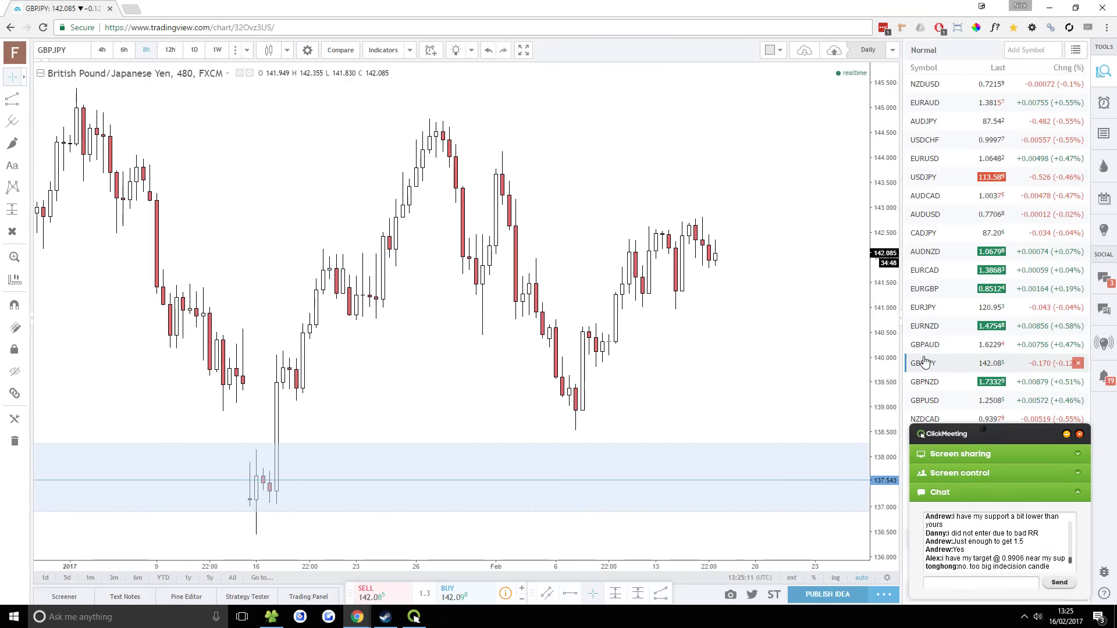
left_click(170, 49)
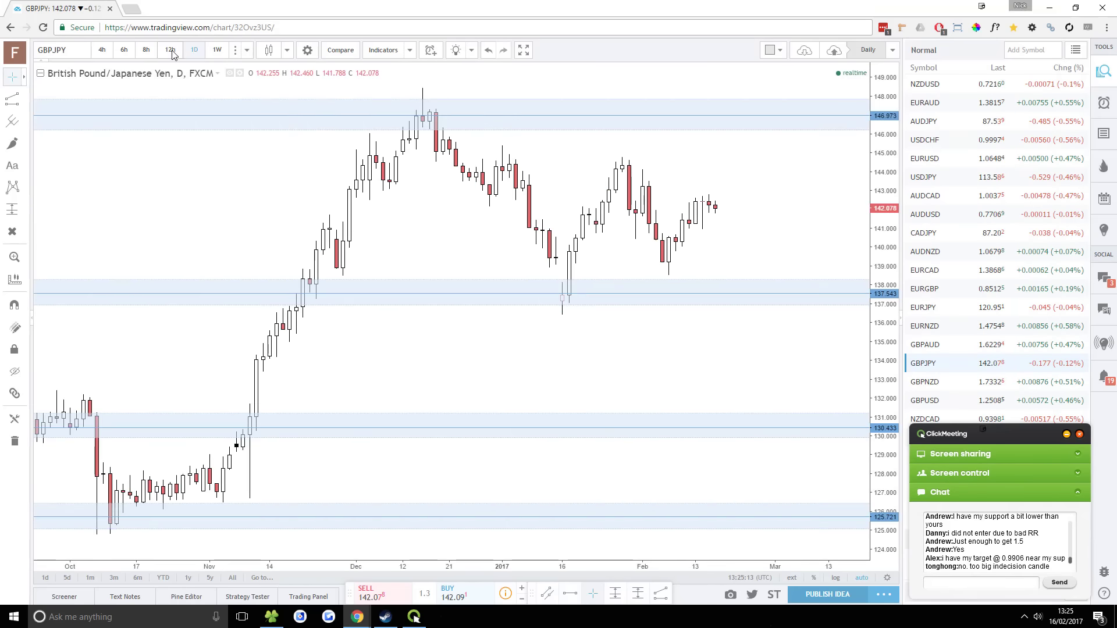
left_click(146, 50)
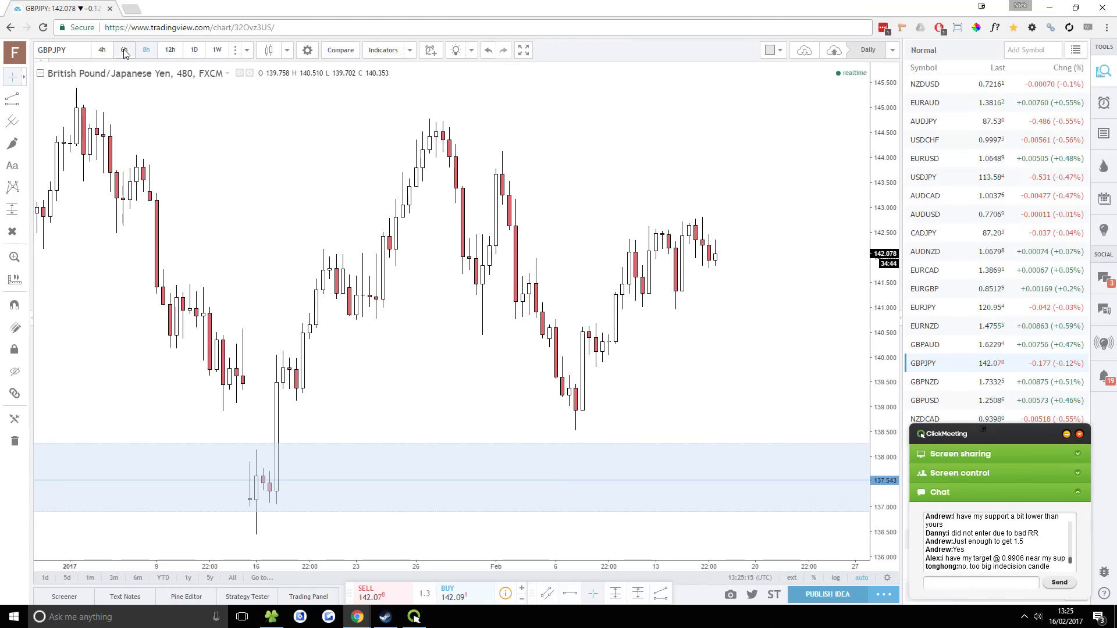
left_click(124, 50)
left_click(92, 53)
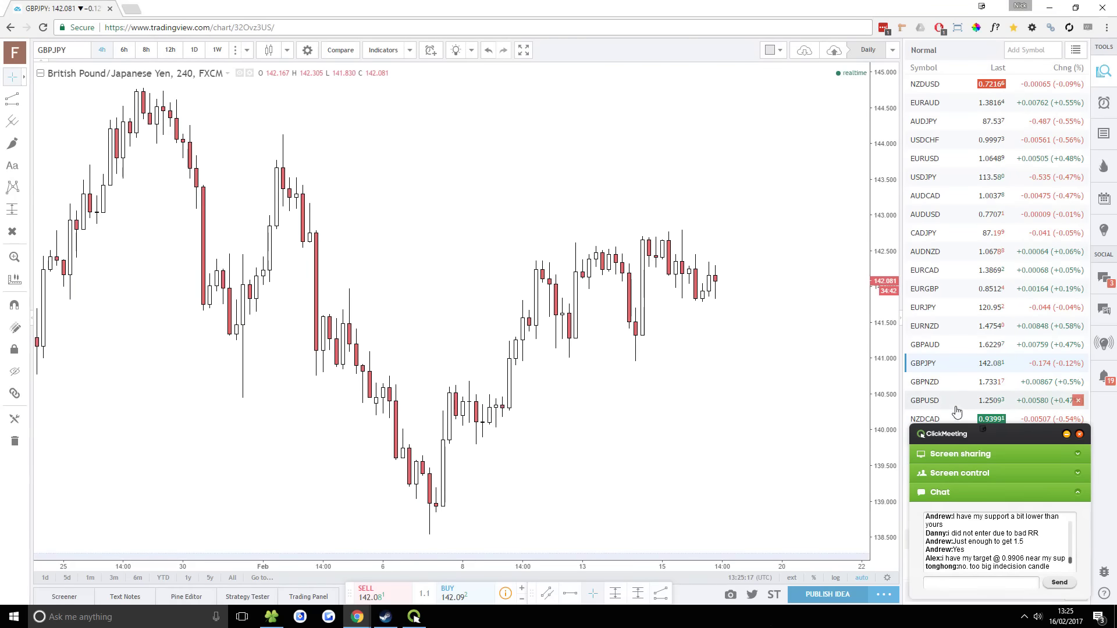
Open GBPNZD on the 4-hour chart, compress its price scale and remove the pair from the watchlist
key("Down")
left_click_drag(868, 256, 873, 326)
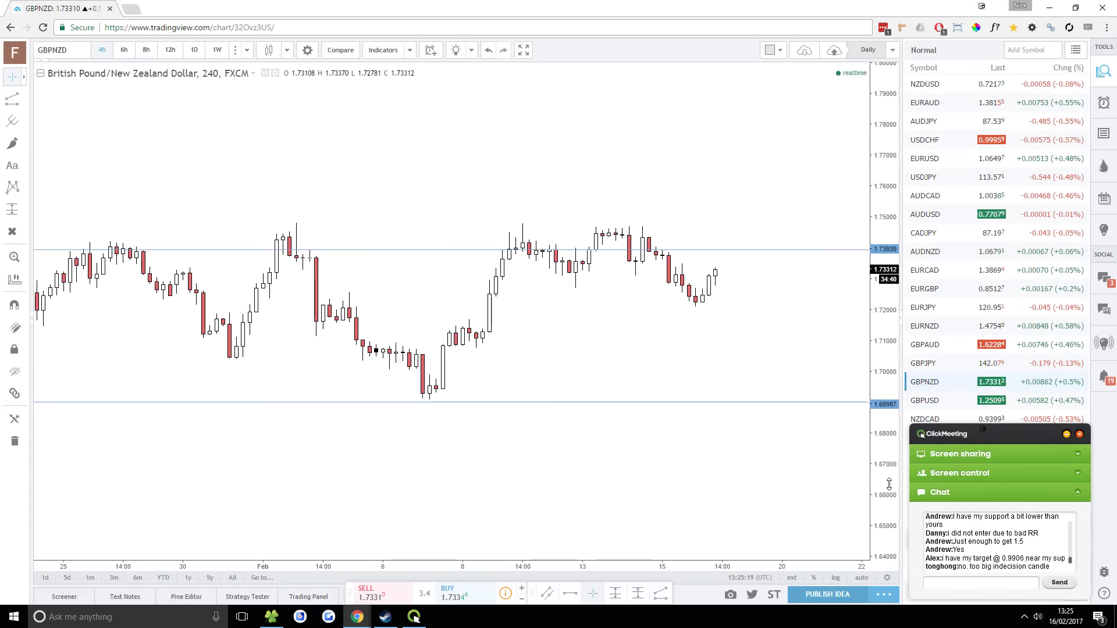
left_click(1079, 383)
Review GBPUSD for a setup around its 1.23820 zone on the 4-hour and 6-hour charts
left_click(935, 381)
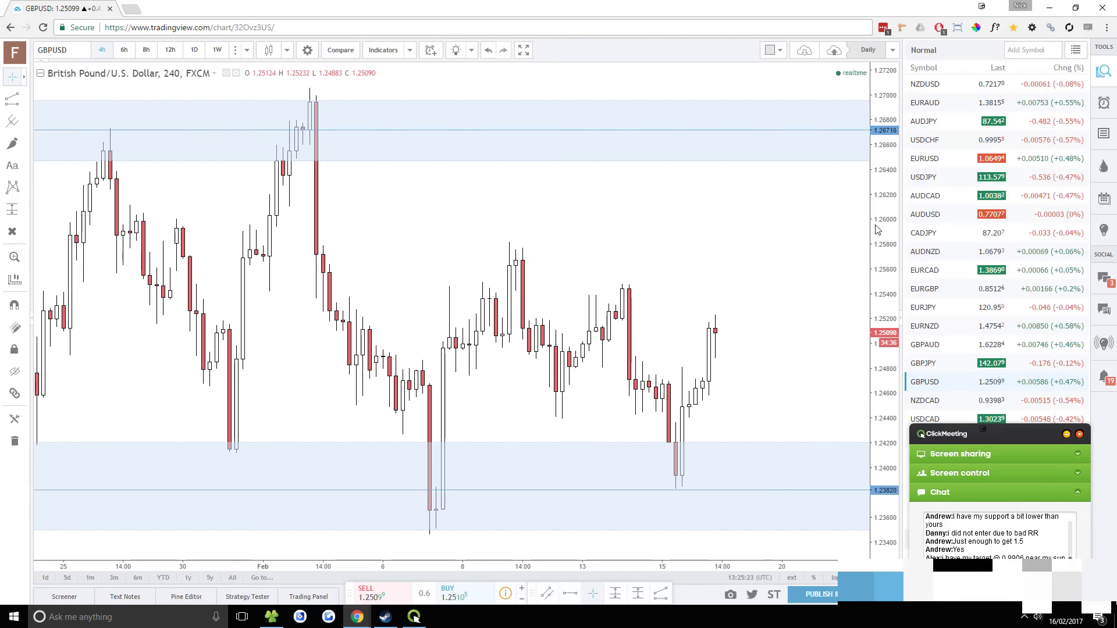
left_click(122, 51)
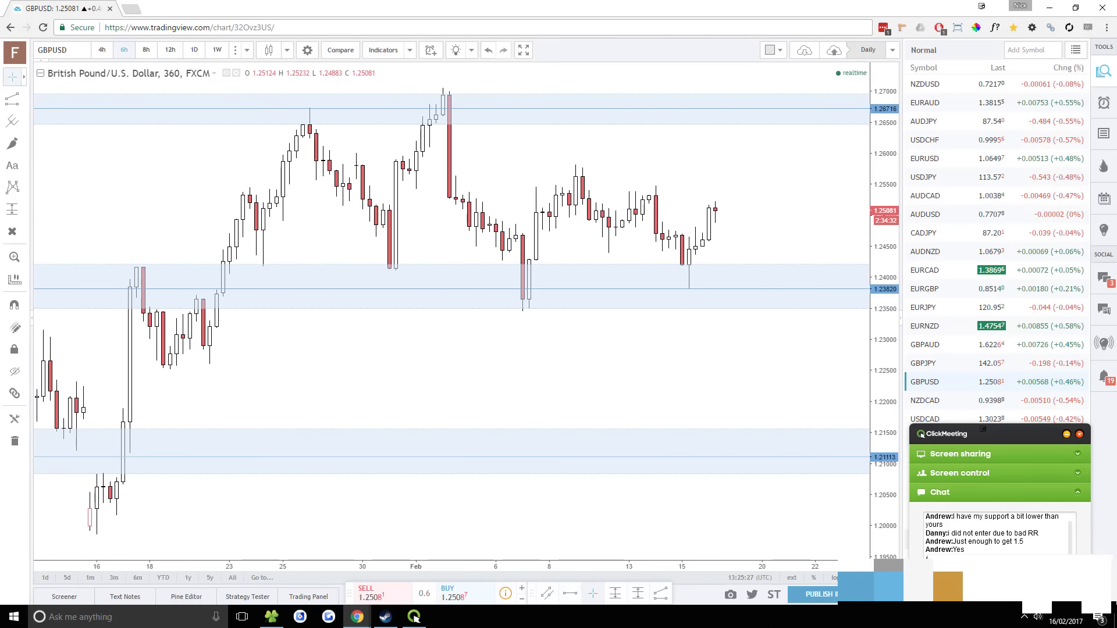
Use a background program's system tray options to deal with the pop-up notifications covering the chart
left_click(1024, 617)
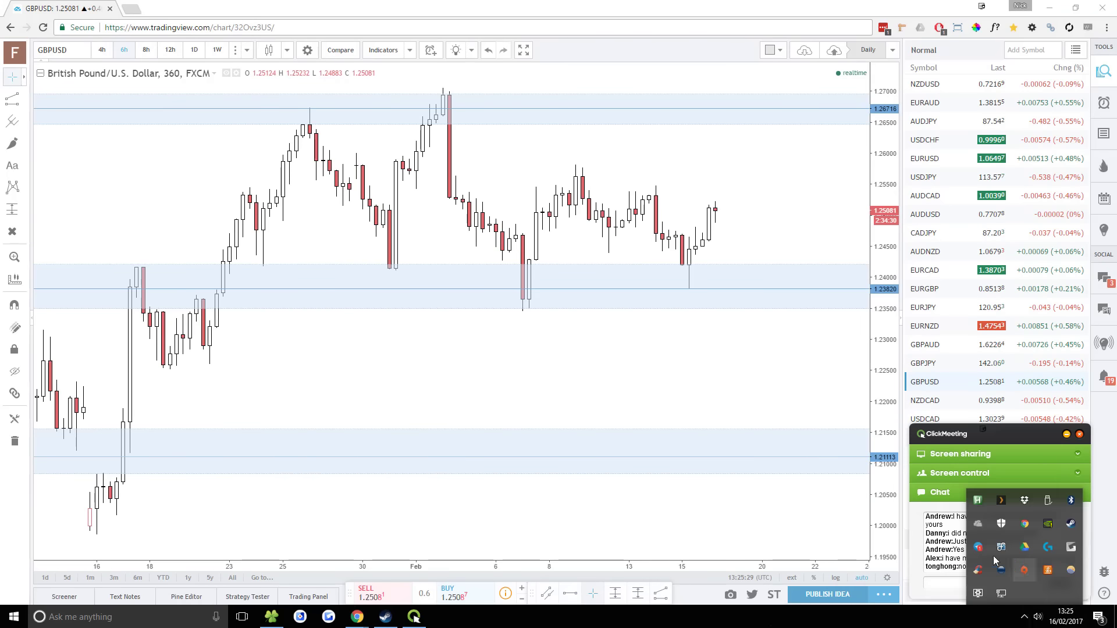
right_click(988, 557)
left_click(1016, 604)
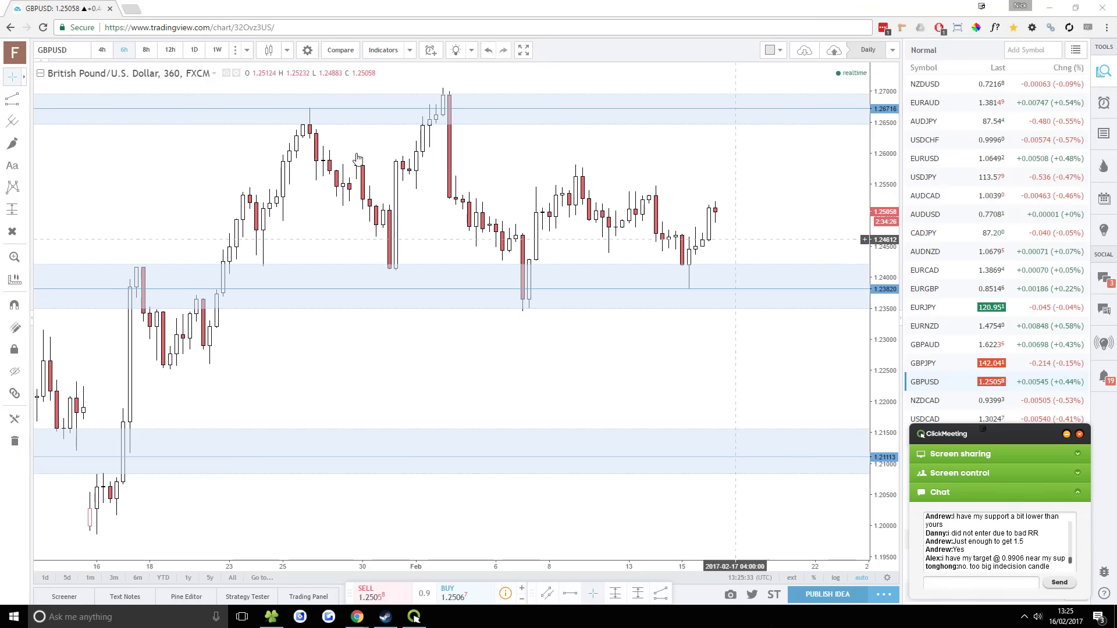
Review GBPUSD for a setup on the 8-hour, 12-hour and daily charts
left_click(147, 50)
left_click(170, 50)
left_click(195, 51)
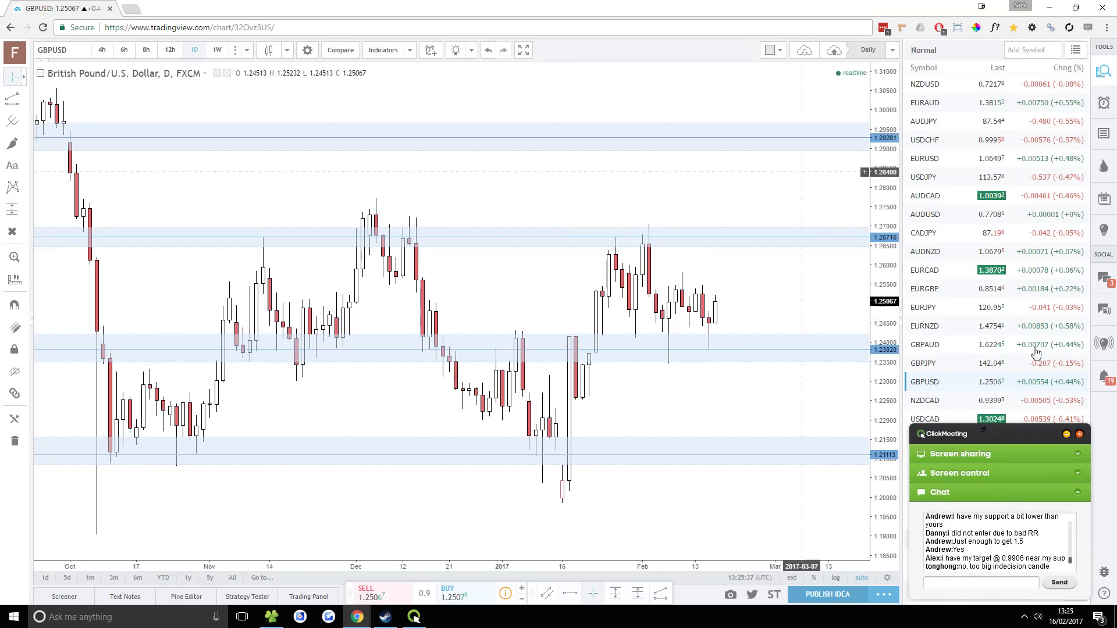
Review NZDCAD for a setup on the daily, 12-hour, 8-hour and 4-hour charts
left_click(942, 407)
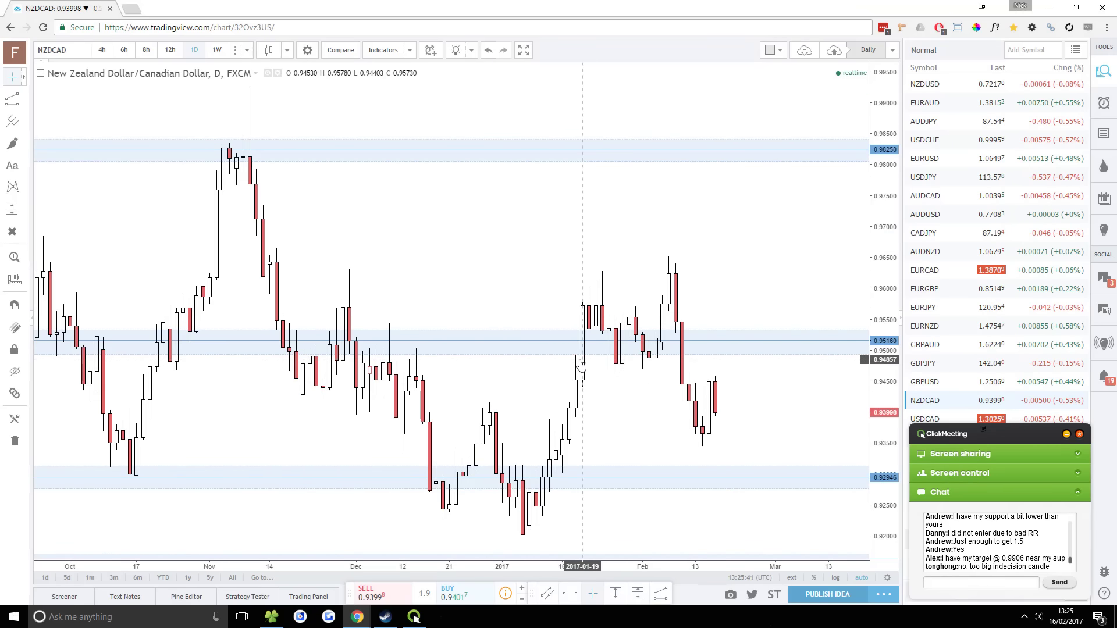
left_click(170, 50)
left_click(146, 50)
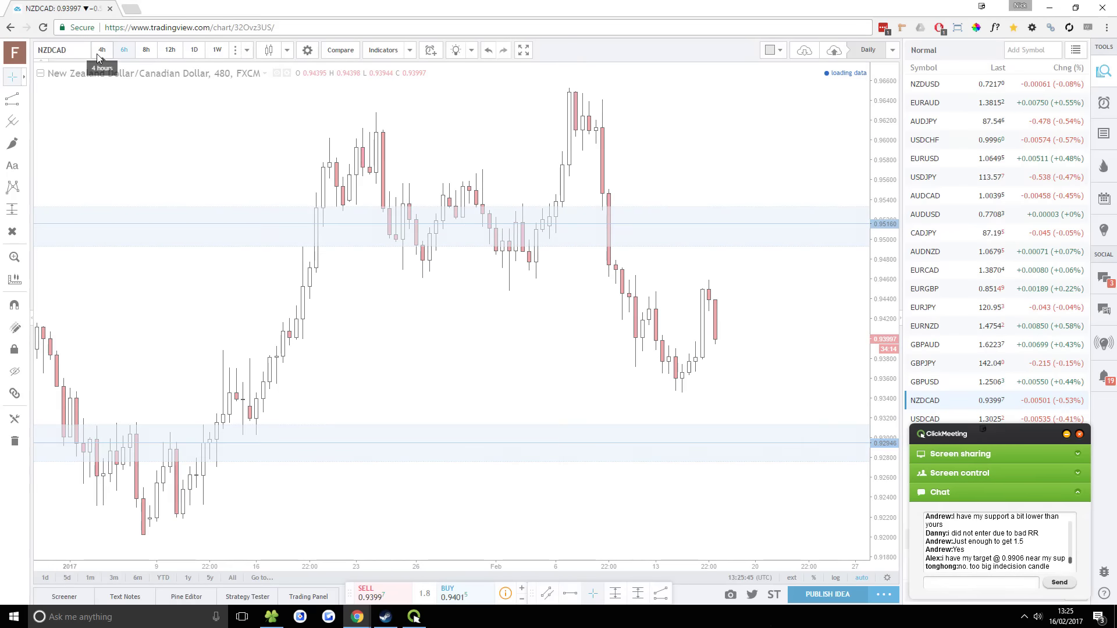
left_click(101, 50)
Review USDCAD for a setup on the daily, 12-hour, 8-hour, 6-hour and 4-hour charts
left_click(937, 422)
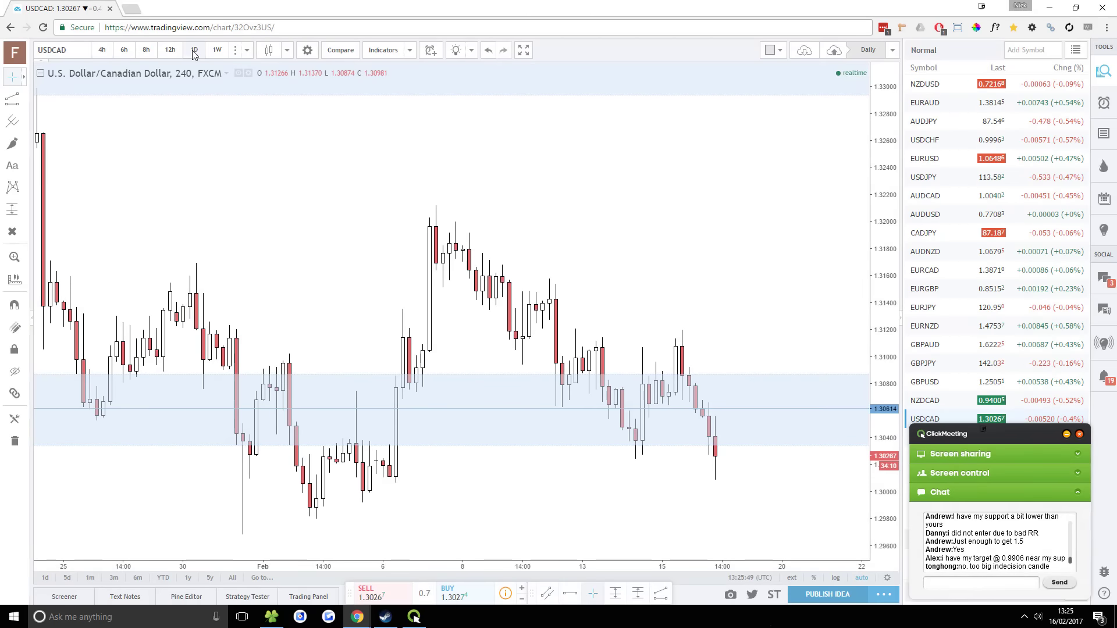
left_click(192, 50)
left_click(170, 50)
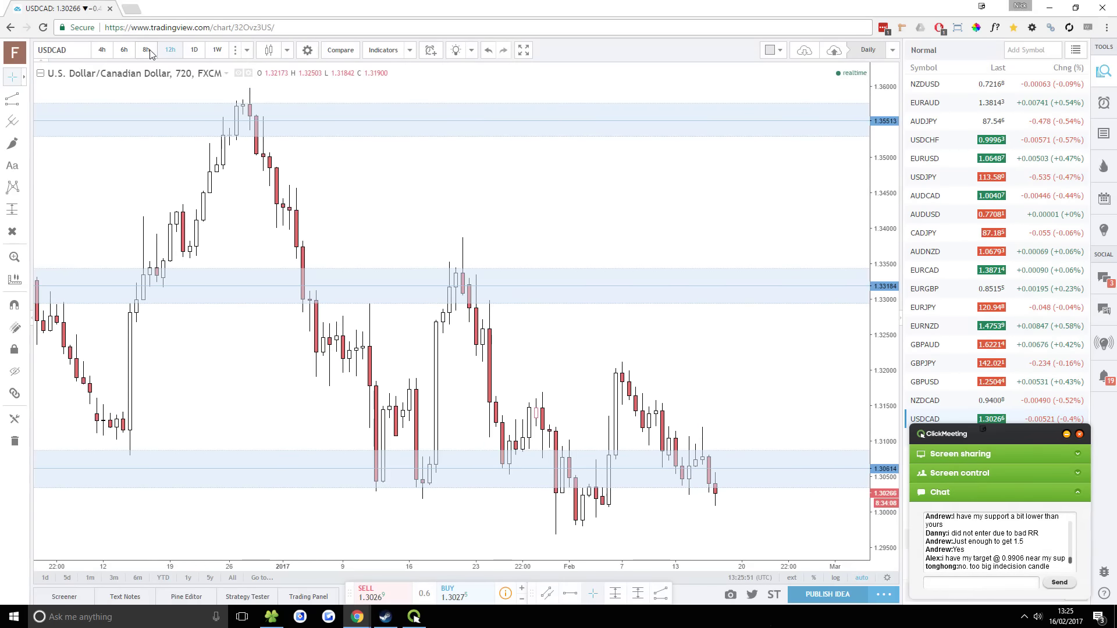
left_click(146, 50)
left_click(124, 50)
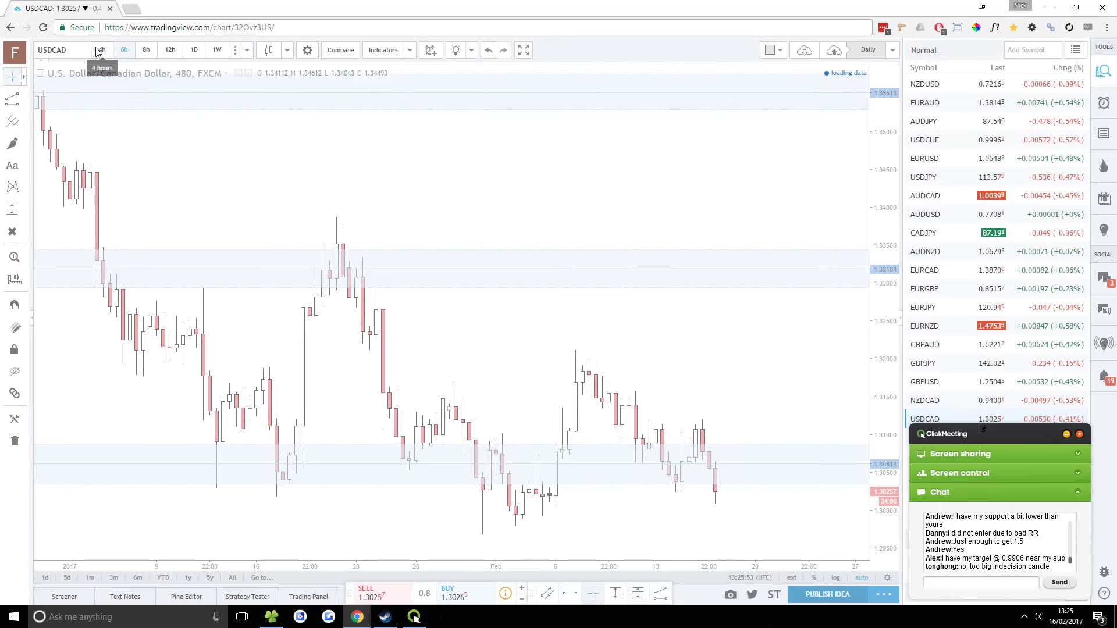
left_click(99, 51)
Review XAUUSD on the 8-hour, 6-hour and 4-hour charts and remove it from the watchlist
mouse_move(1017, 443)
left_mouse_down()
mouse_move(1022, 512)
mouse_move(1004, 459)
left_mouse_up()
left_click(914, 438)
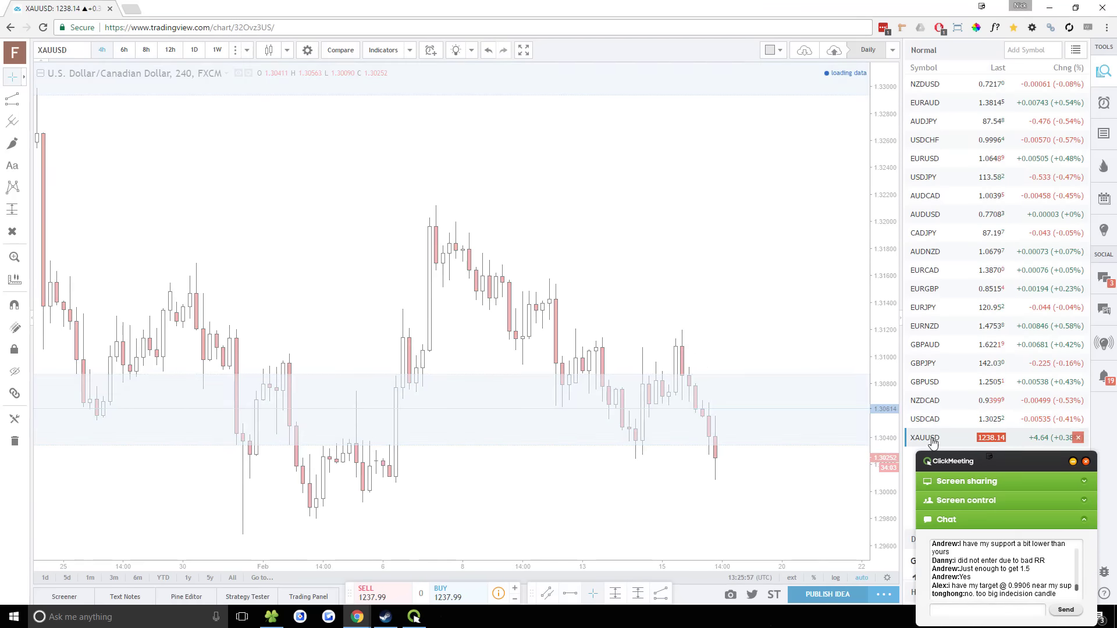
left_click(194, 50)
left_click(146, 50)
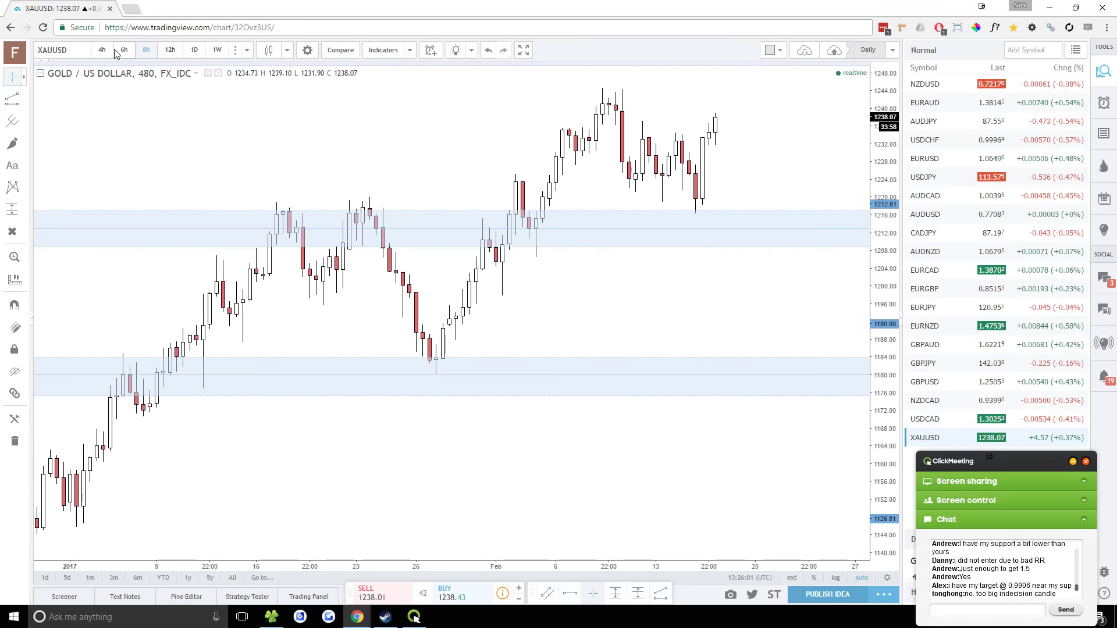
left_click(118, 50)
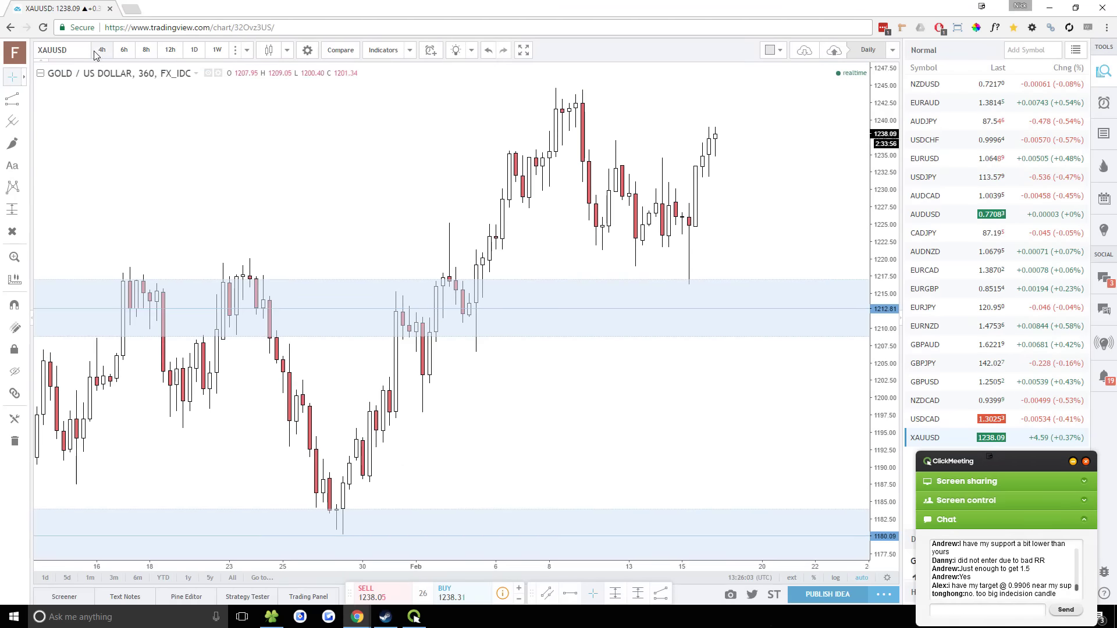
left_click(98, 52)
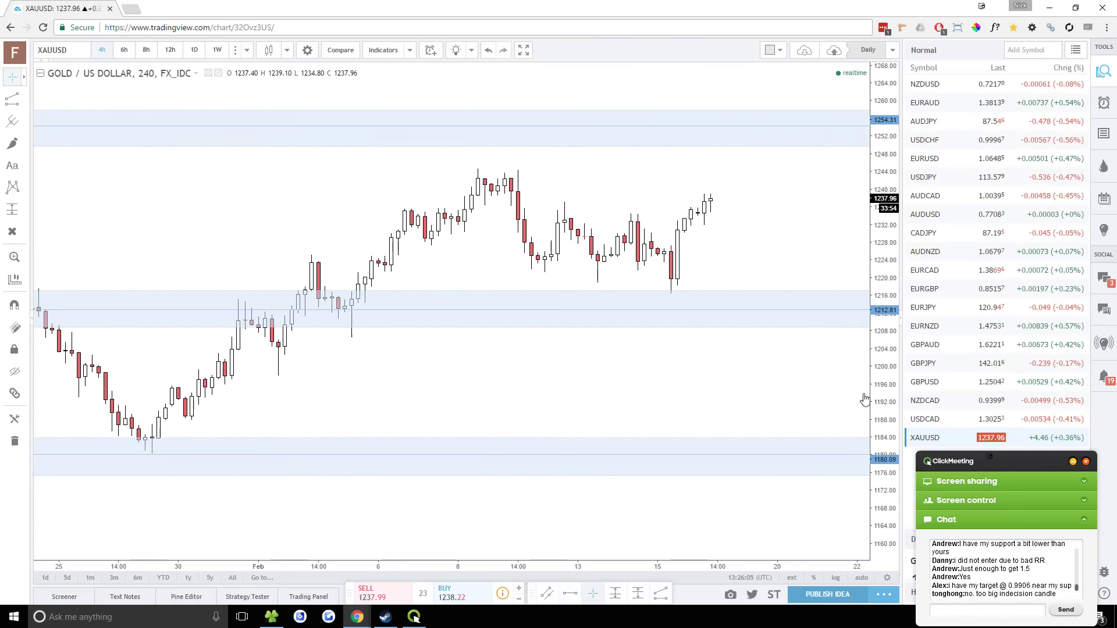
scroll(813, 259, "down", 2)
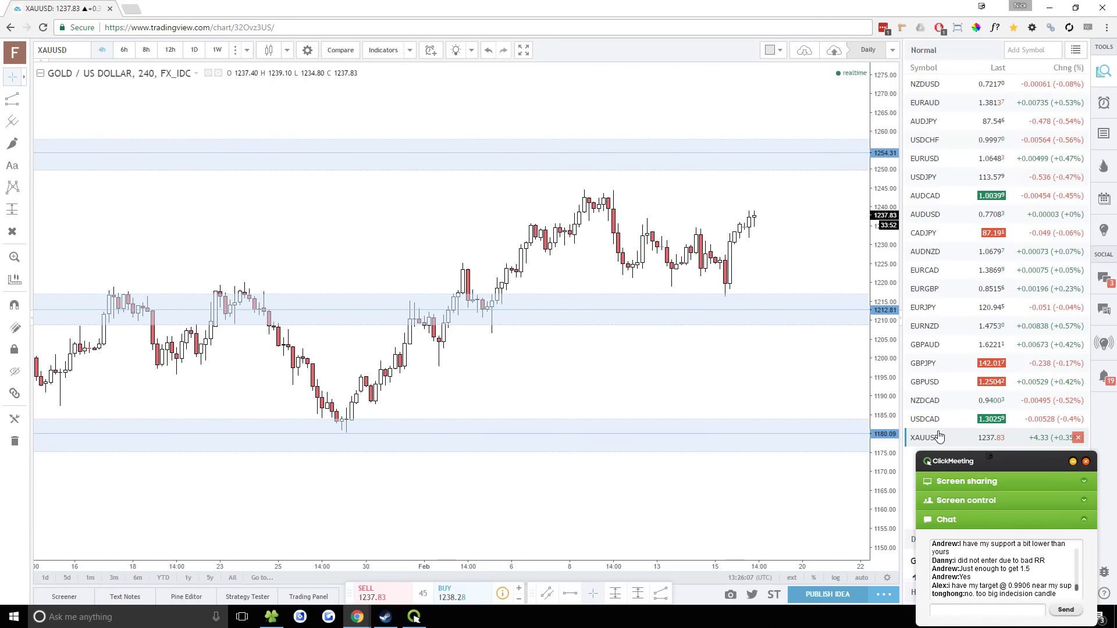
left_click(1078, 438)
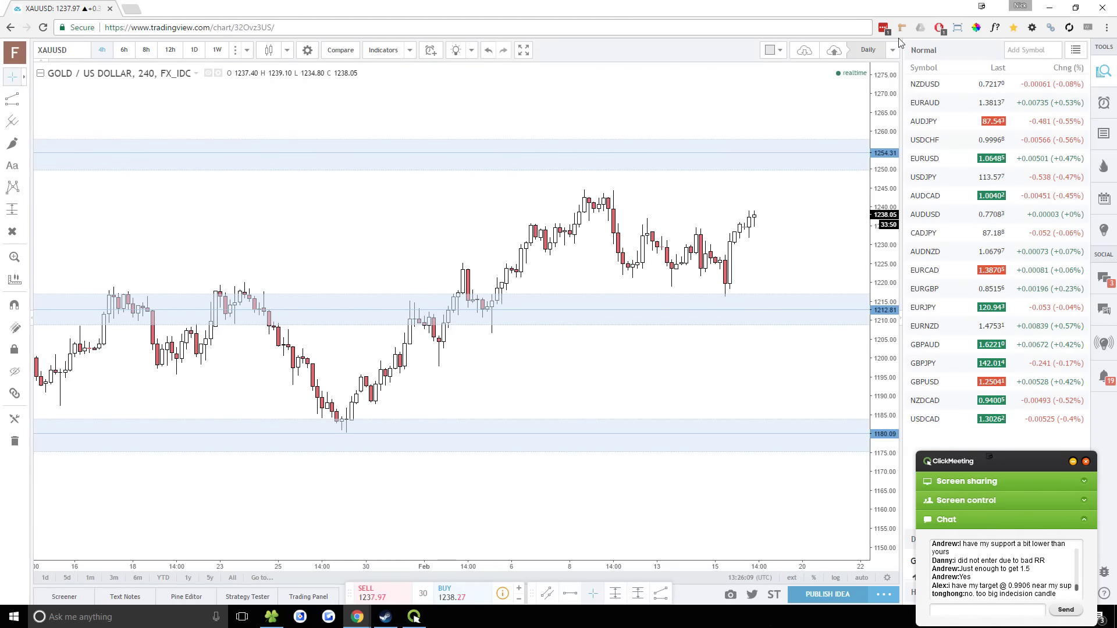
Return to NZDUSD, shift its short position back in time clear of the latest candles and show the 12-hour chart
left_click(941, 88)
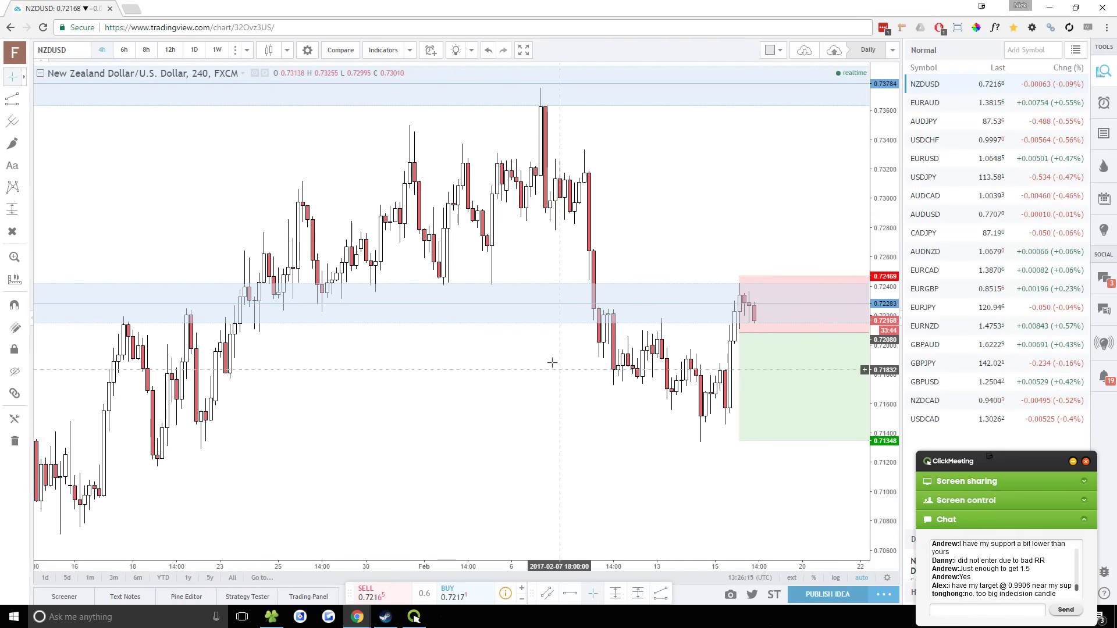
left_click_drag(543, 357, 433, 372)
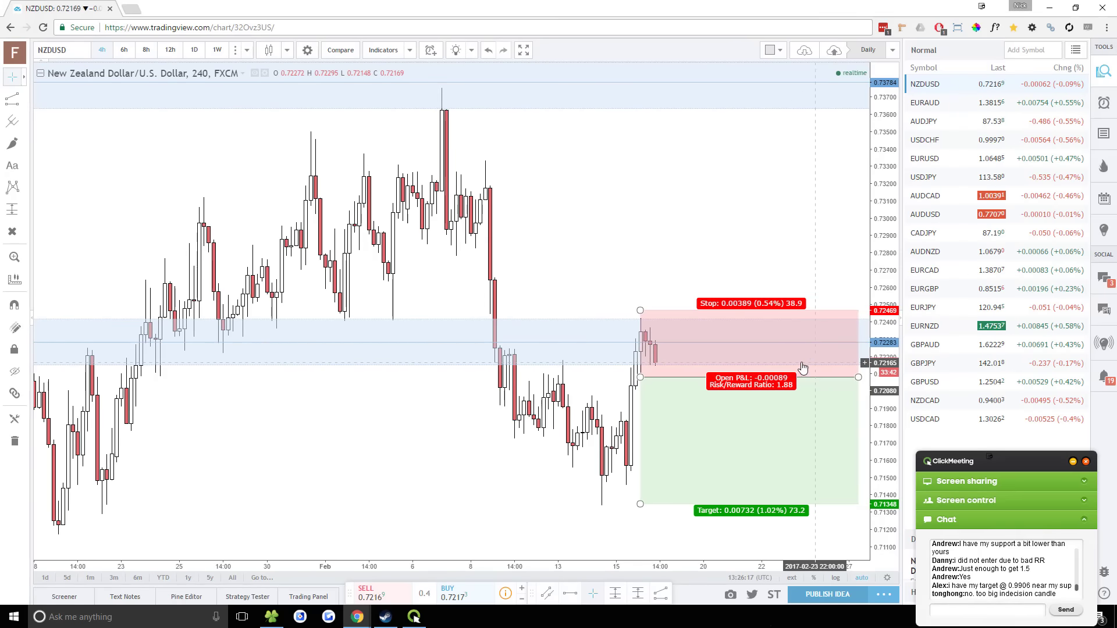
mouse_move(651, 394)
left_mouse_down()
mouse_move(638, 395)
mouse_move(668, 407)
mouse_move(294, 392)
left_mouse_up()
left_click(192, 51)
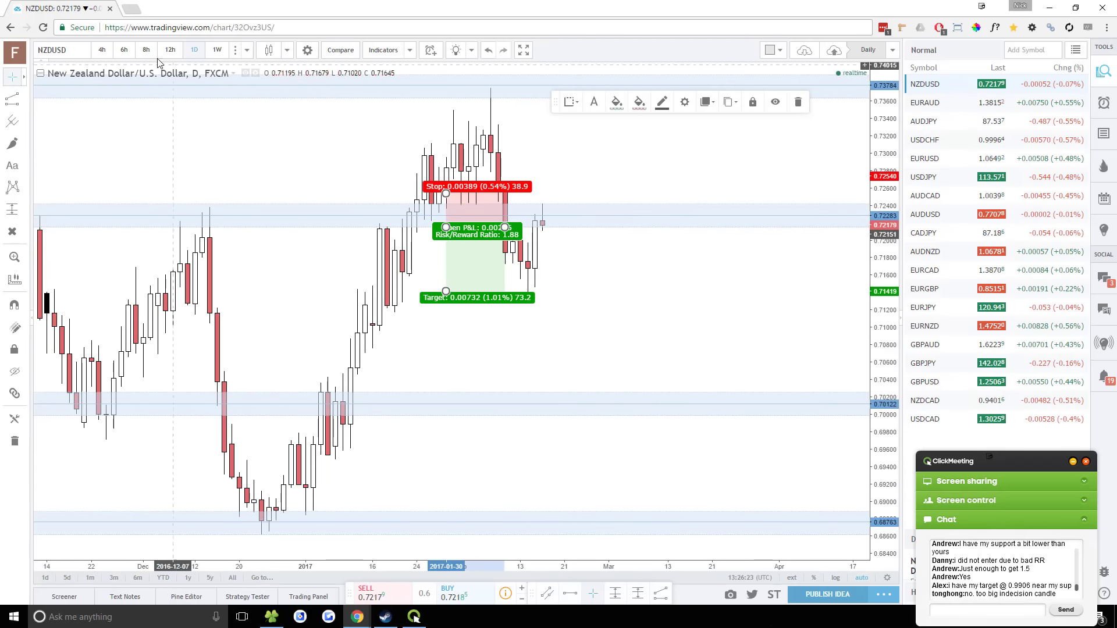
left_click(169, 51)
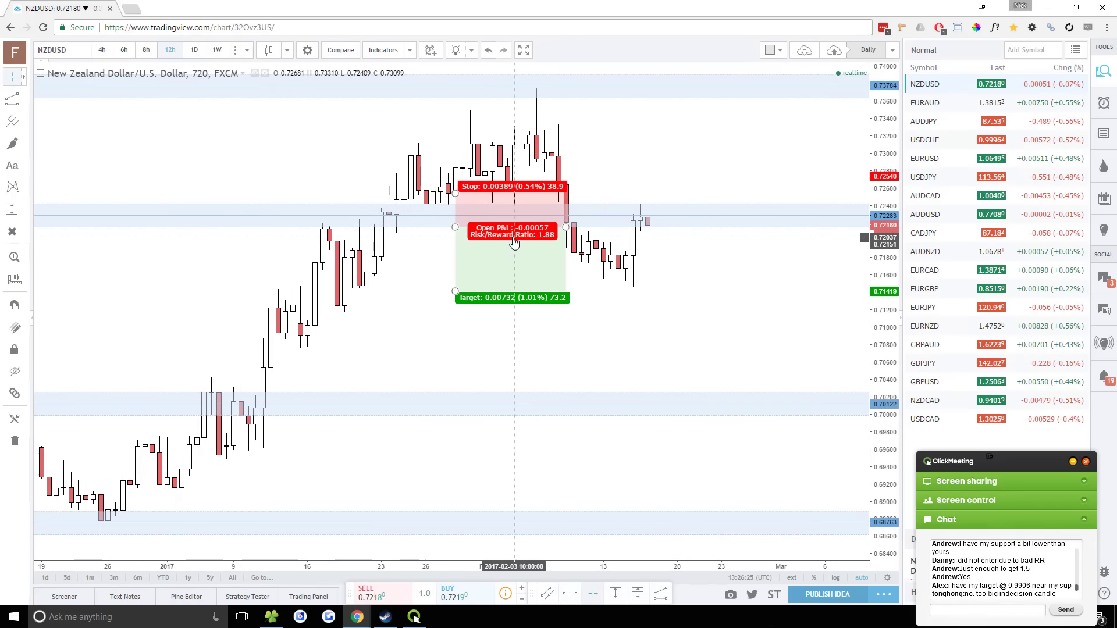
Place the NZDUSD short position on the latest 12-hour candle, with entry about 0.72070 and the stop 0.00398 above it
left_click_drag(514, 242, 714, 242)
scroll(875, 294, "up", 2)
left_click_drag(885, 352, 853, 260)
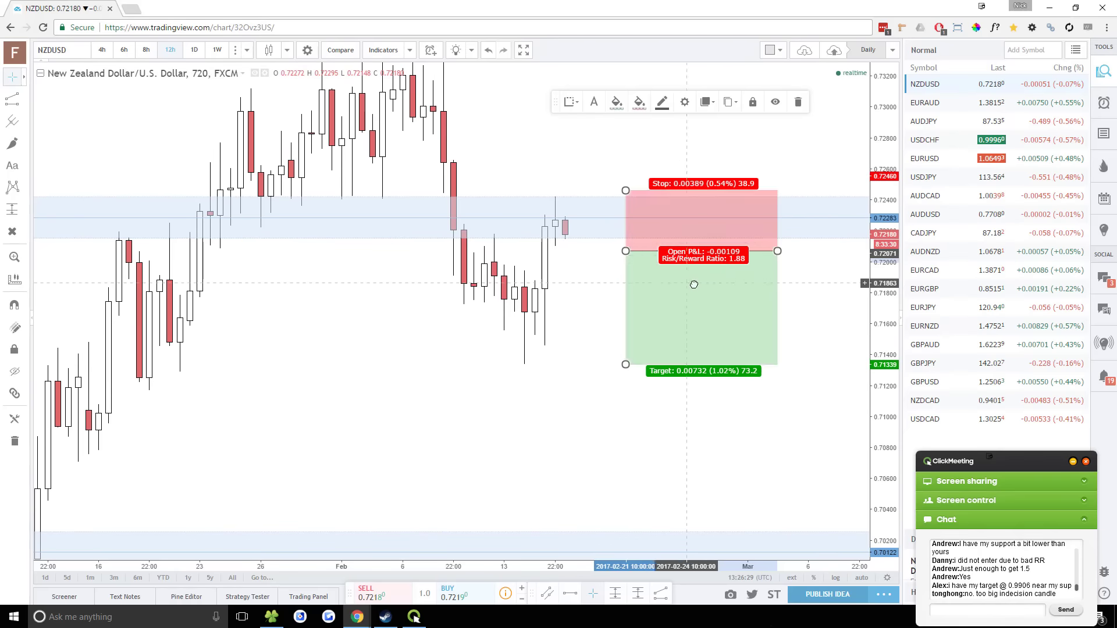
left_click_drag(682, 280, 615, 274)
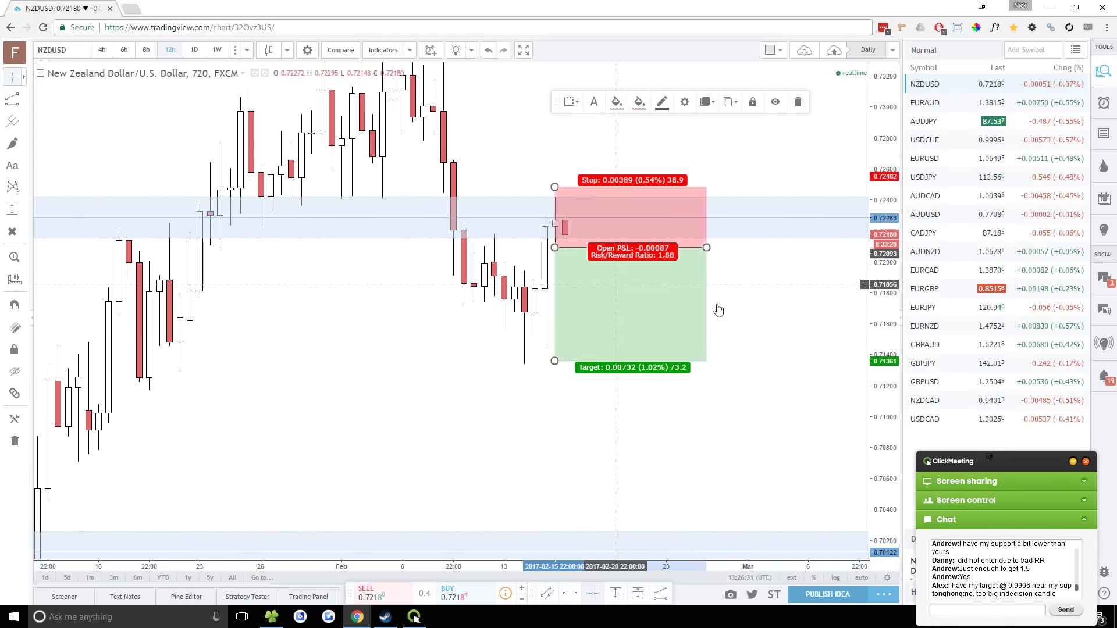
left_click(748, 296)
mouse_move(562, 192)
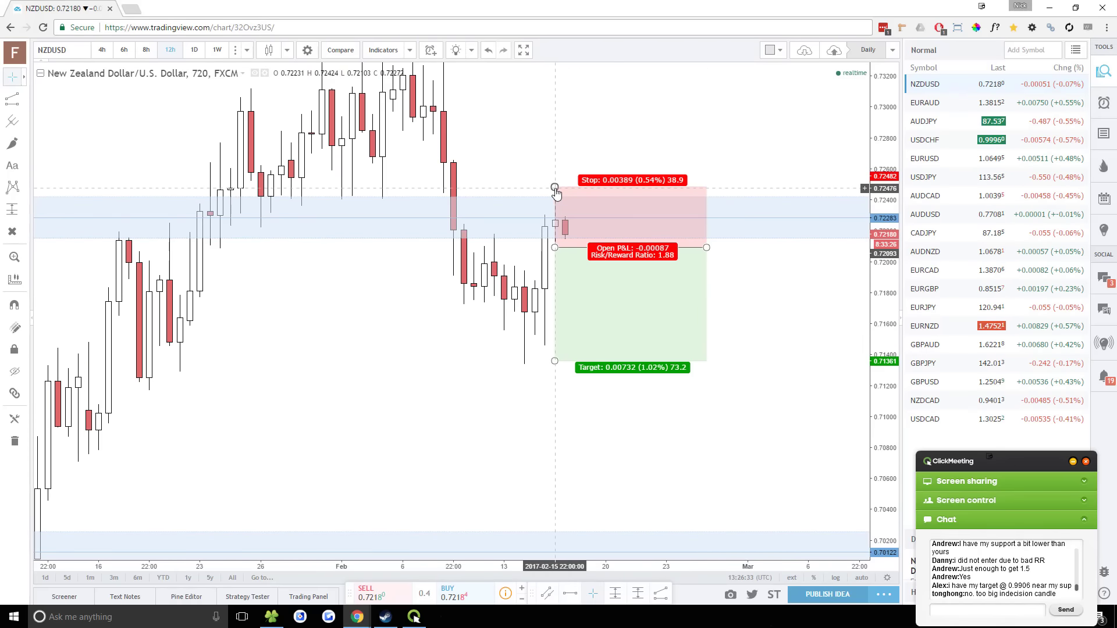
left_click_drag(555, 192, 555, 190)
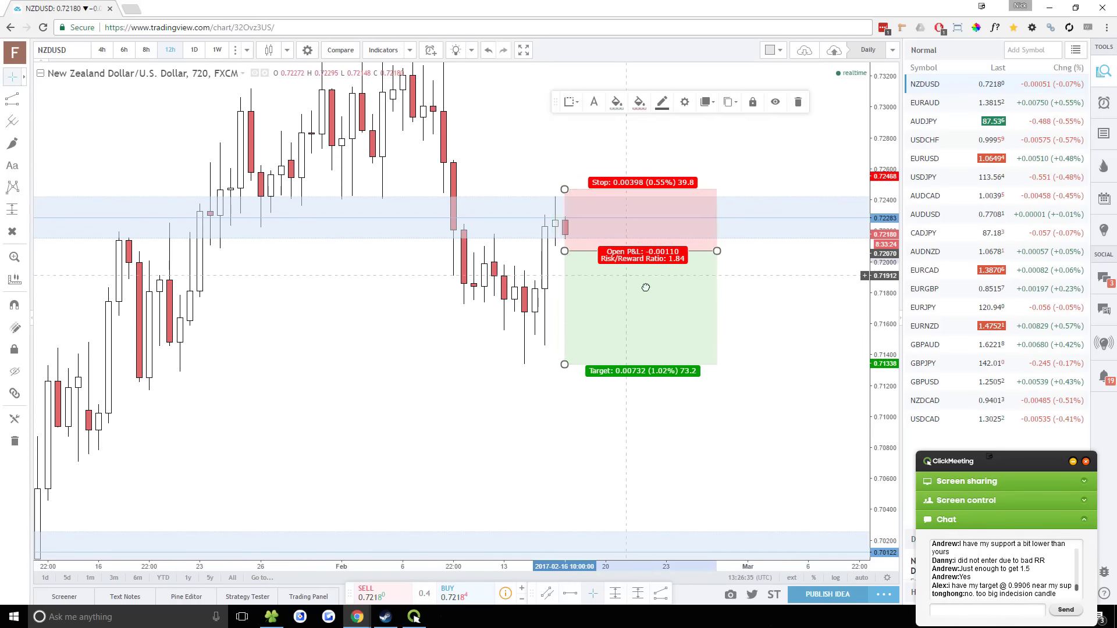
Move the short position into the empty area beyond the candles and inspect price action around the 0.72283 zone
left_click_drag(690, 302, 809, 329)
scroll(588, 231, "down", 2)
scroll(587, 231, "down", 1)
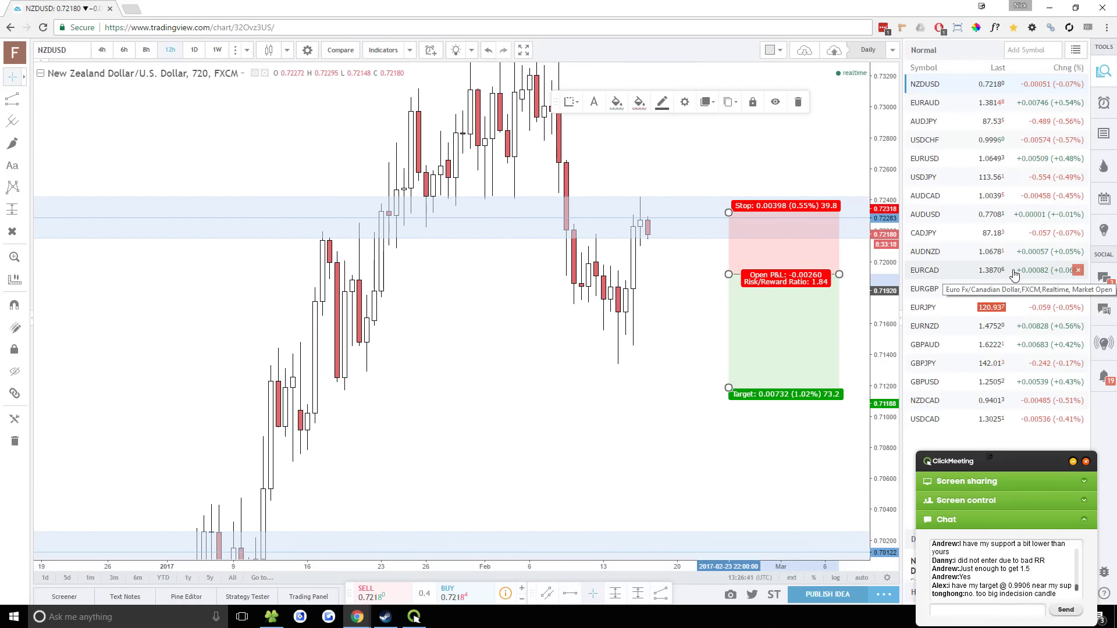
scroll(845, 319, "up", 3)
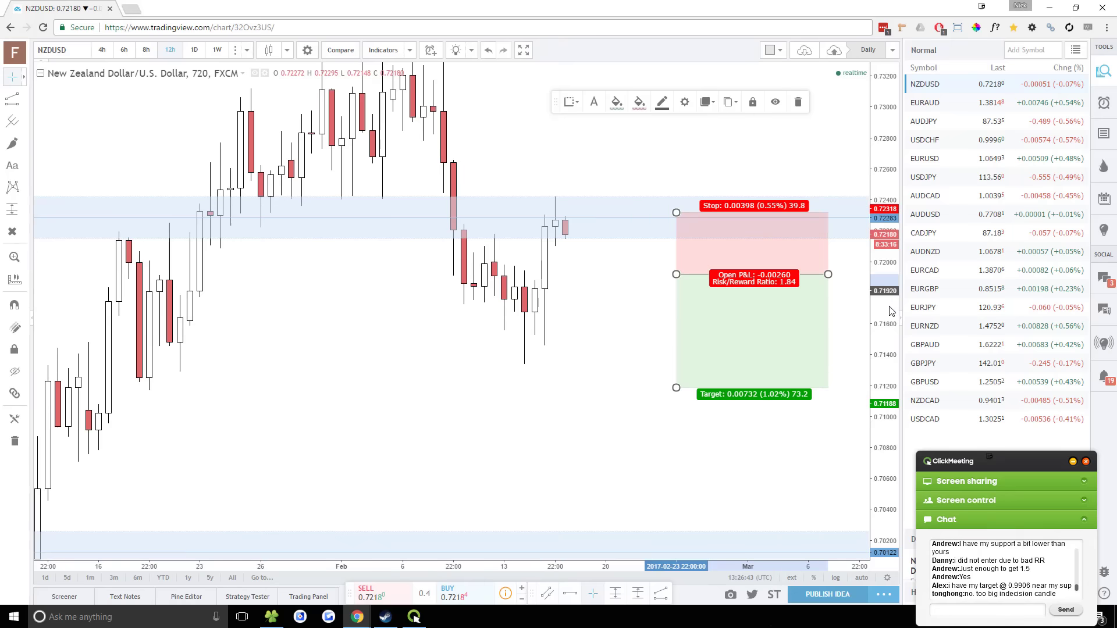
scroll(574, 379, "down", 3)
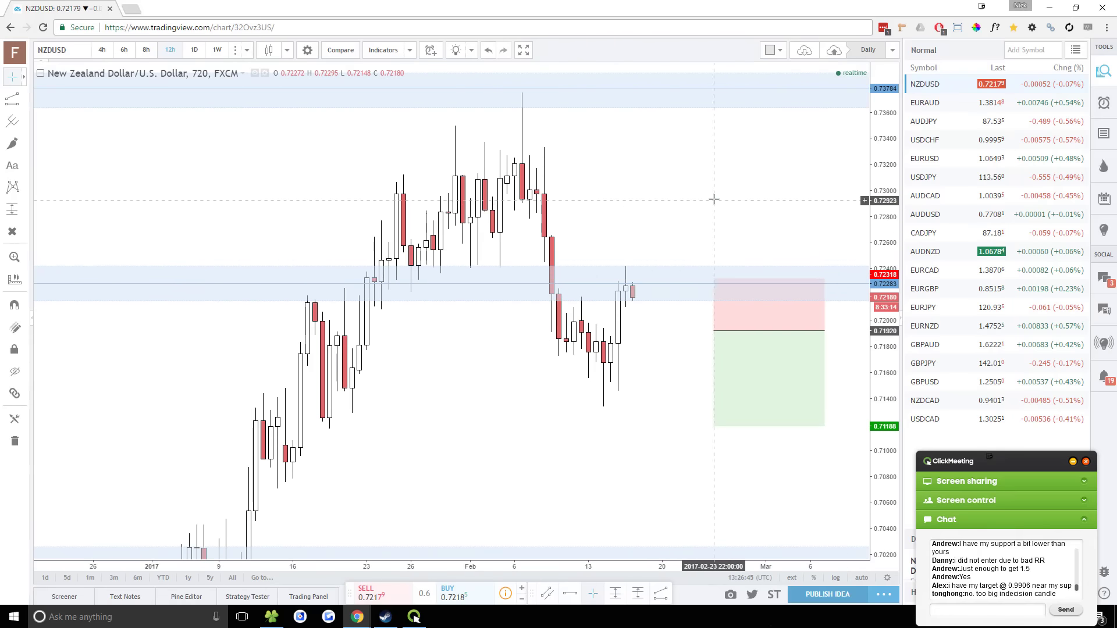
left_click_drag(711, 199, 692, 257)
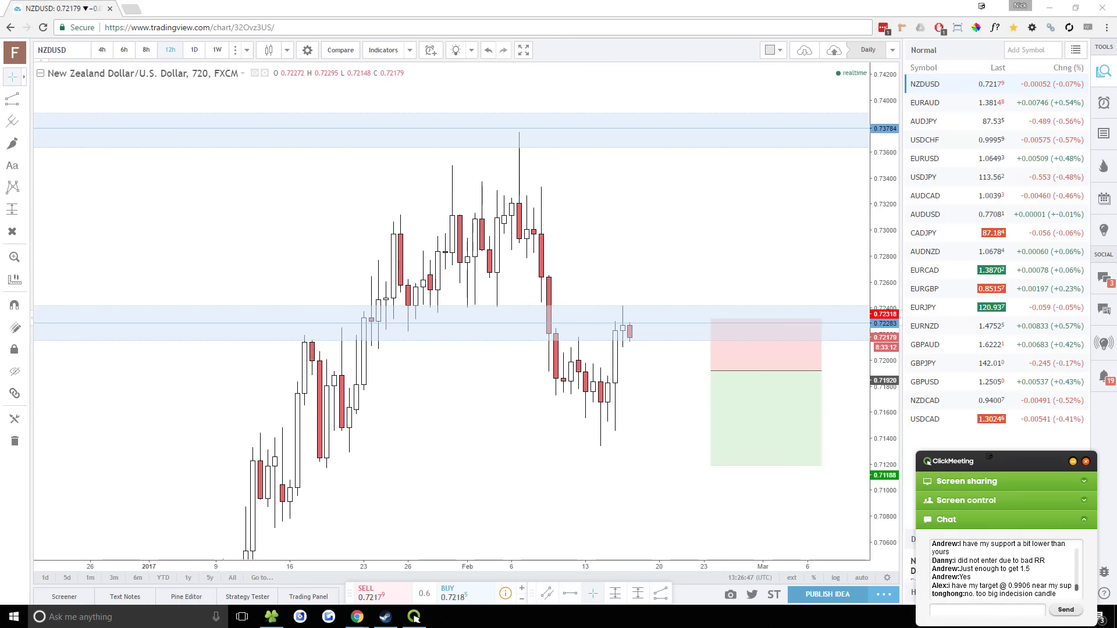
Put the short position back on the latest candles and set its target 0.00841 below the entry
left_click_drag(778, 396, 690, 373)
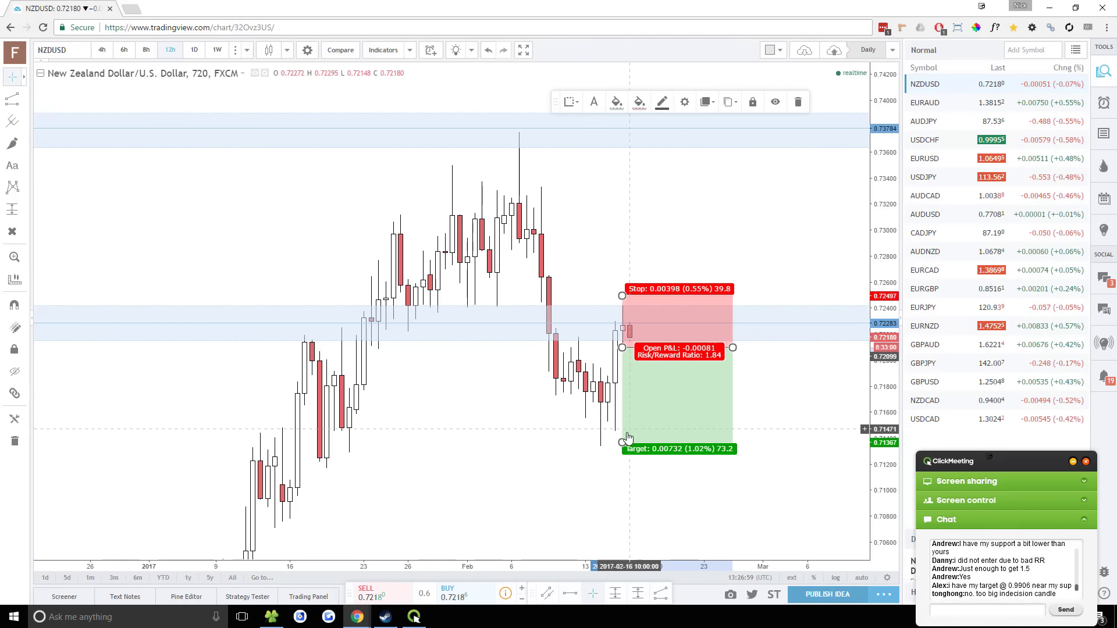
left_click_drag(622, 442, 599, 555)
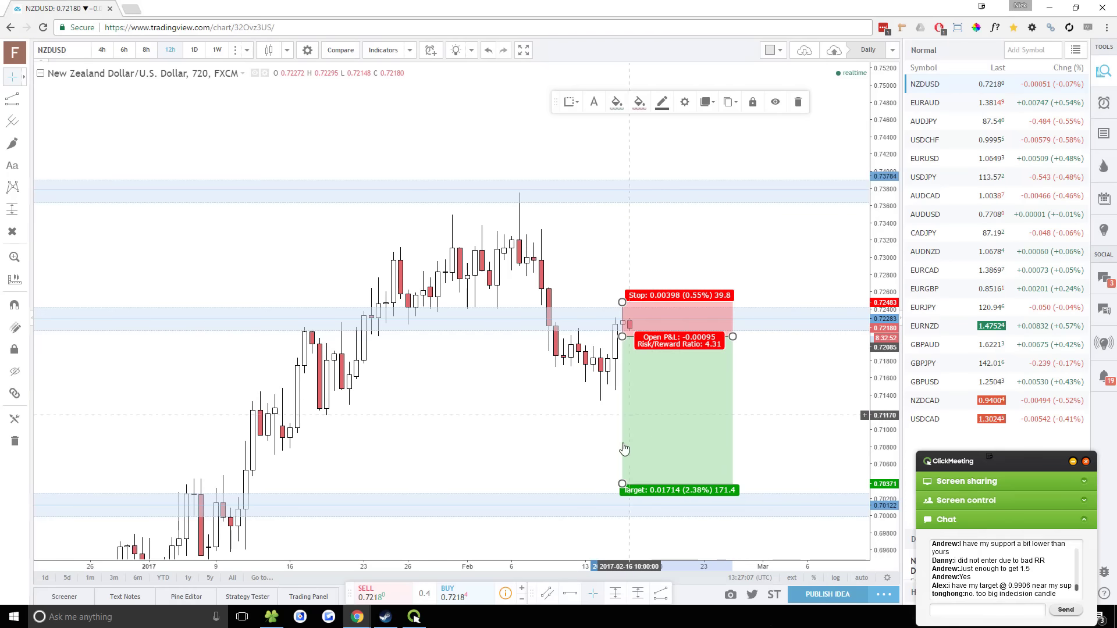
left_click_drag(621, 483, 617, 408)
Move the short position aside and highlight in yellow the February and early January consolidation areas on the 12-hour chart
left_click_drag(697, 362, 711, 411)
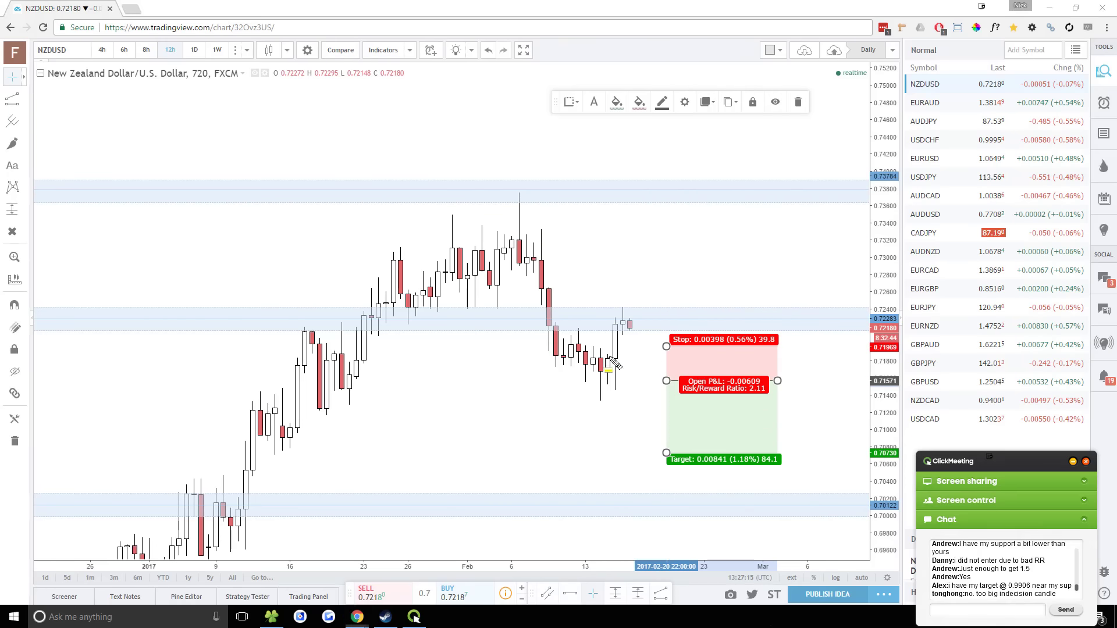
left_click_drag(625, 347, 535, 387)
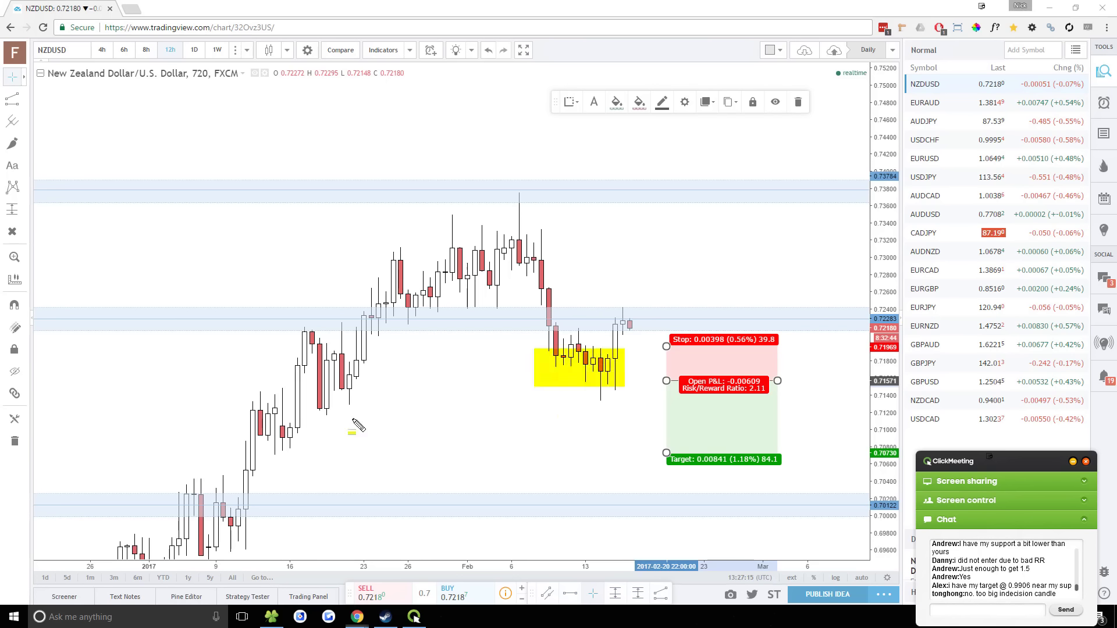
left_click_drag(236, 399, 383, 448)
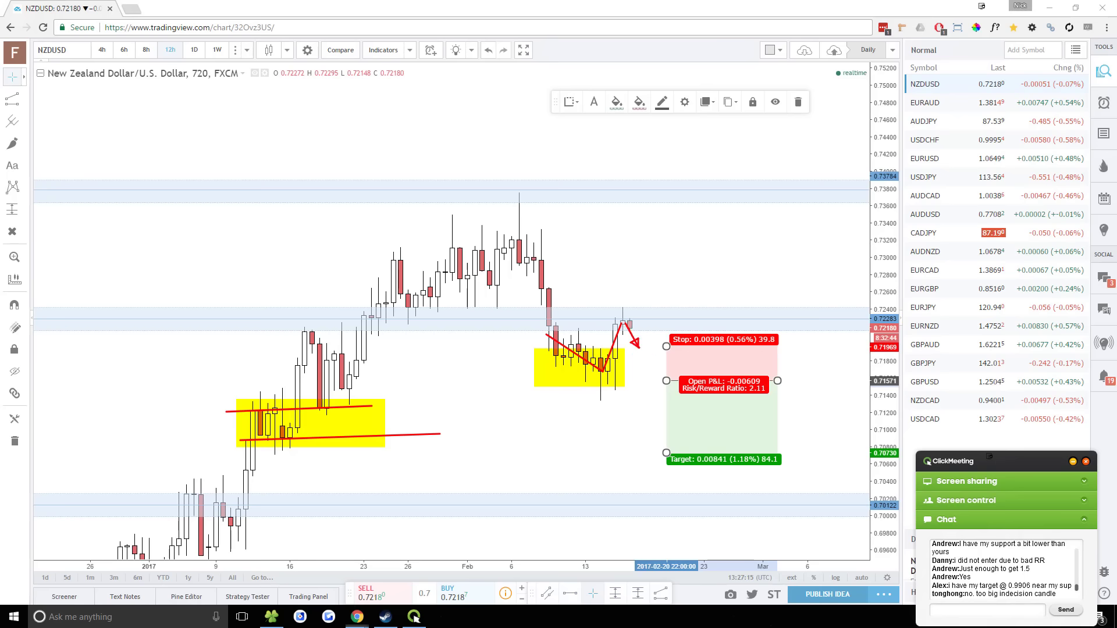
left_click_drag(605, 397, 633, 397)
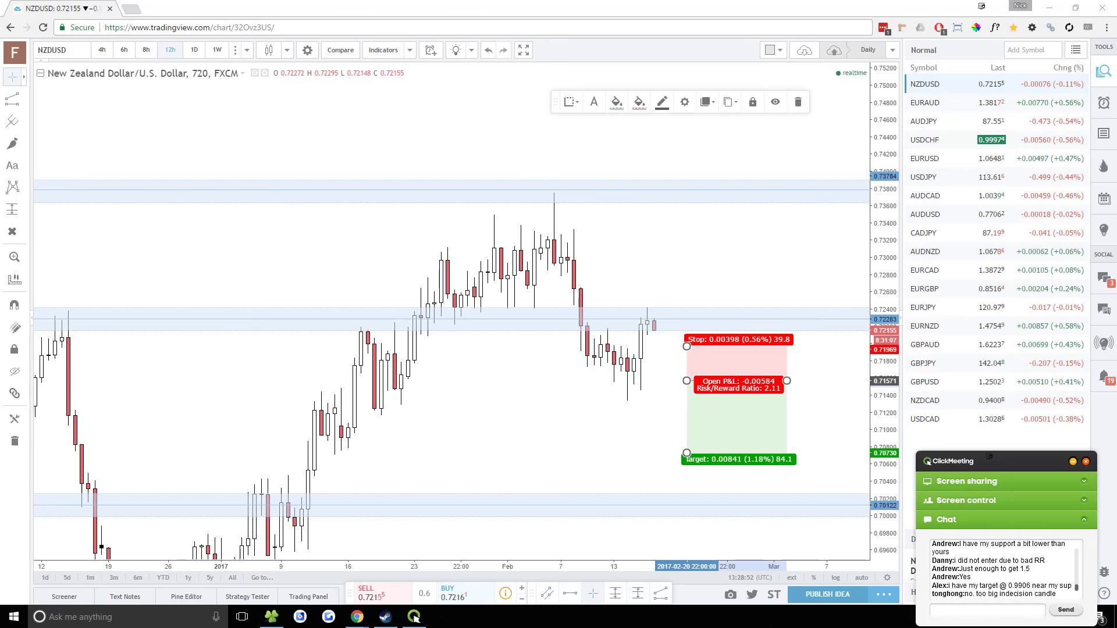
Highlight the recent consolidation below the 0.72283 zone in yellow and clear the highlight, repeating it once
left_click(561, 394)
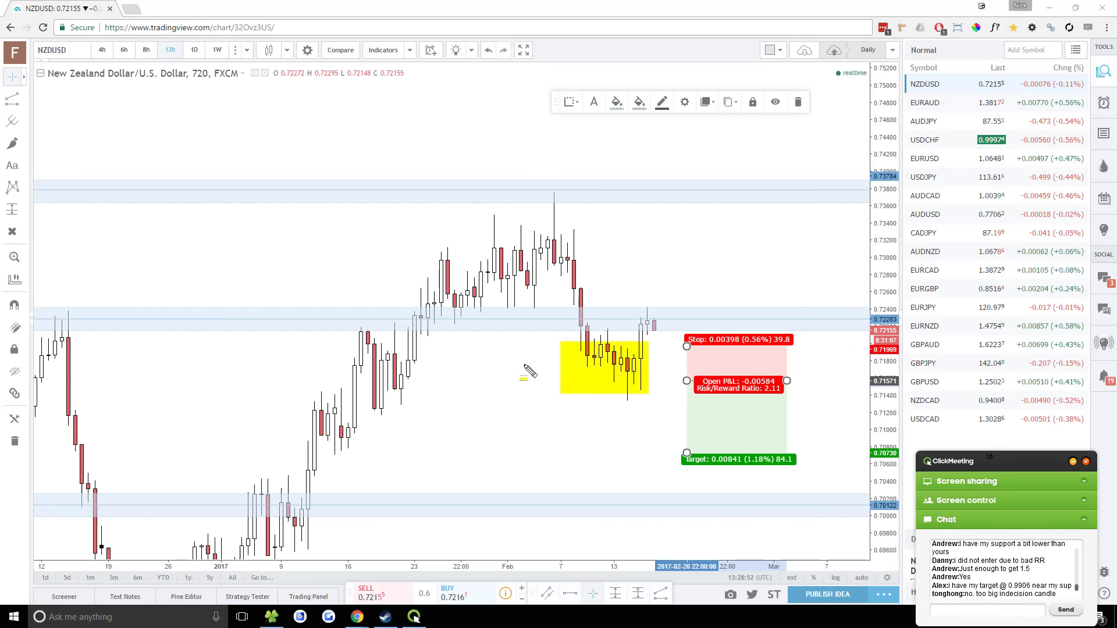
key("Delete")
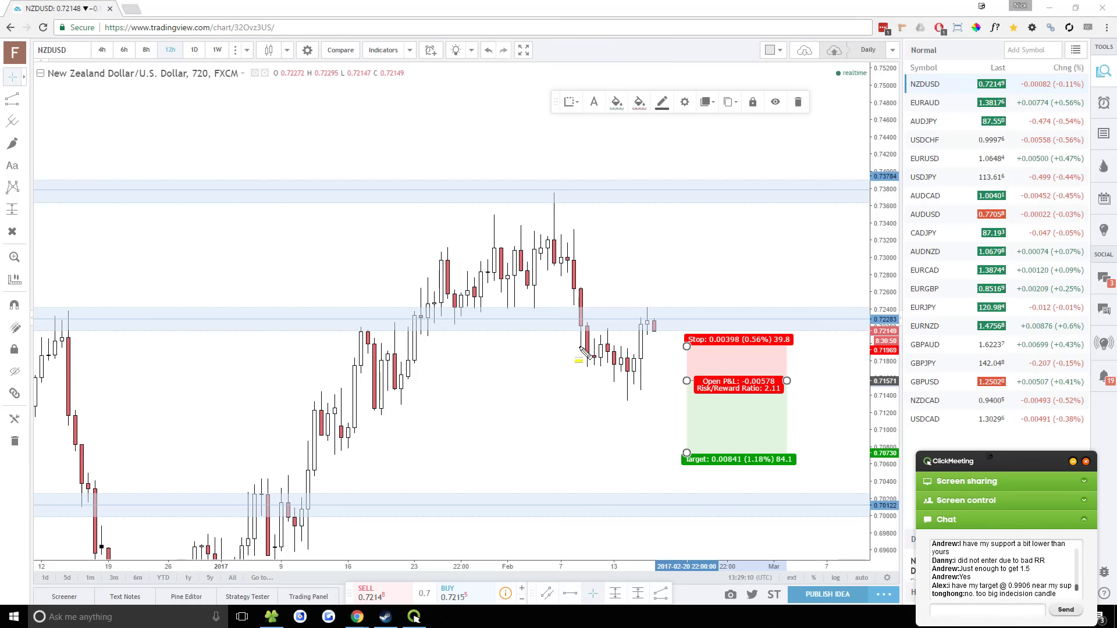
mouse_move(582, 330)
left_mouse_down()
mouse_move(655, 384)
mouse_move(640, 382)
left_mouse_up()
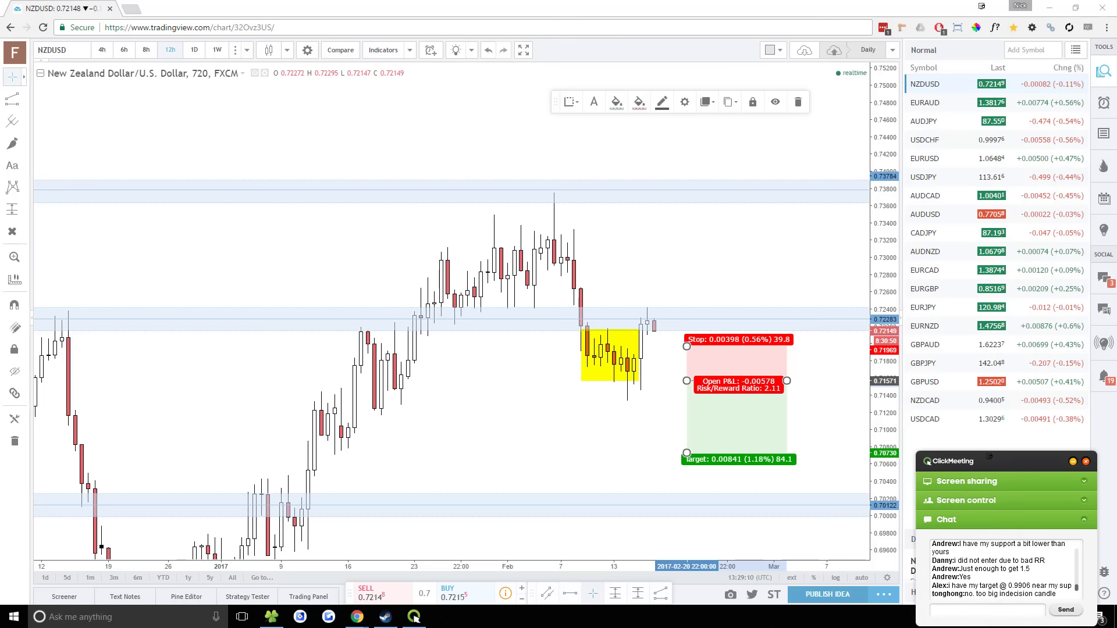
key("Delete")
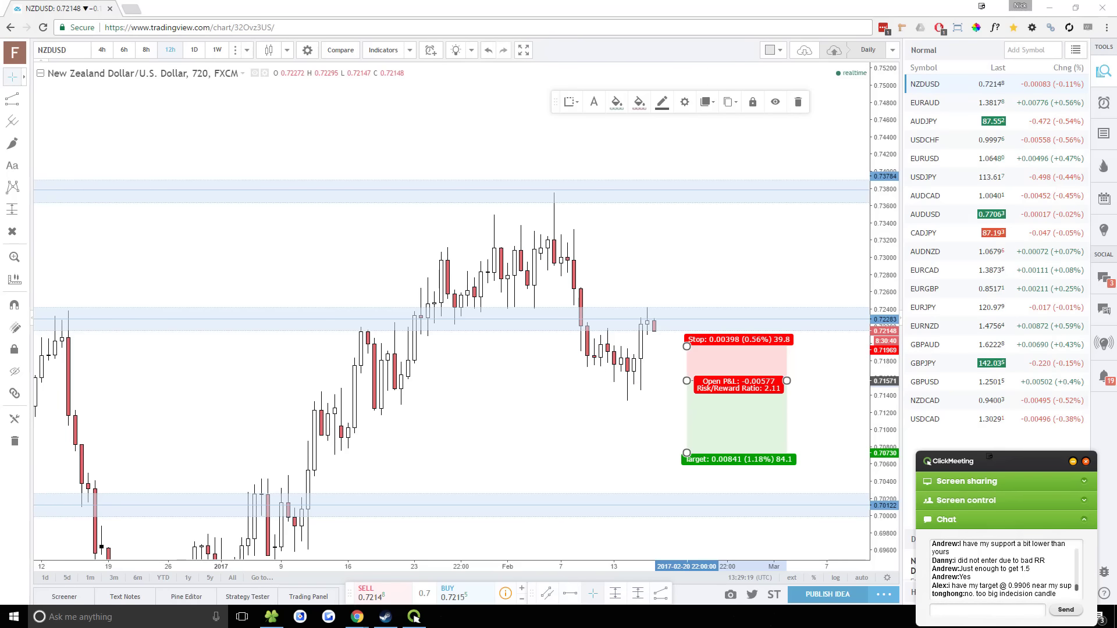
Move the NZDUSD short position back onto the latest candles with entry about 0.72085, stop 0.72483 and target 0.71244
left_click_drag(714, 420, 673, 377)
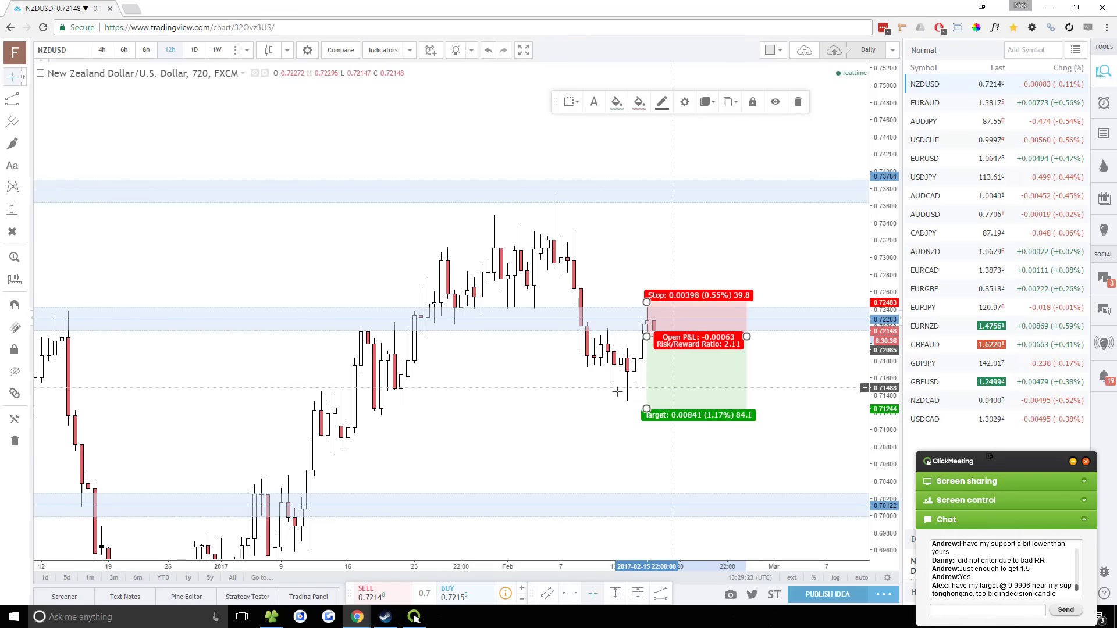
scroll(508, 386, "up", 3)
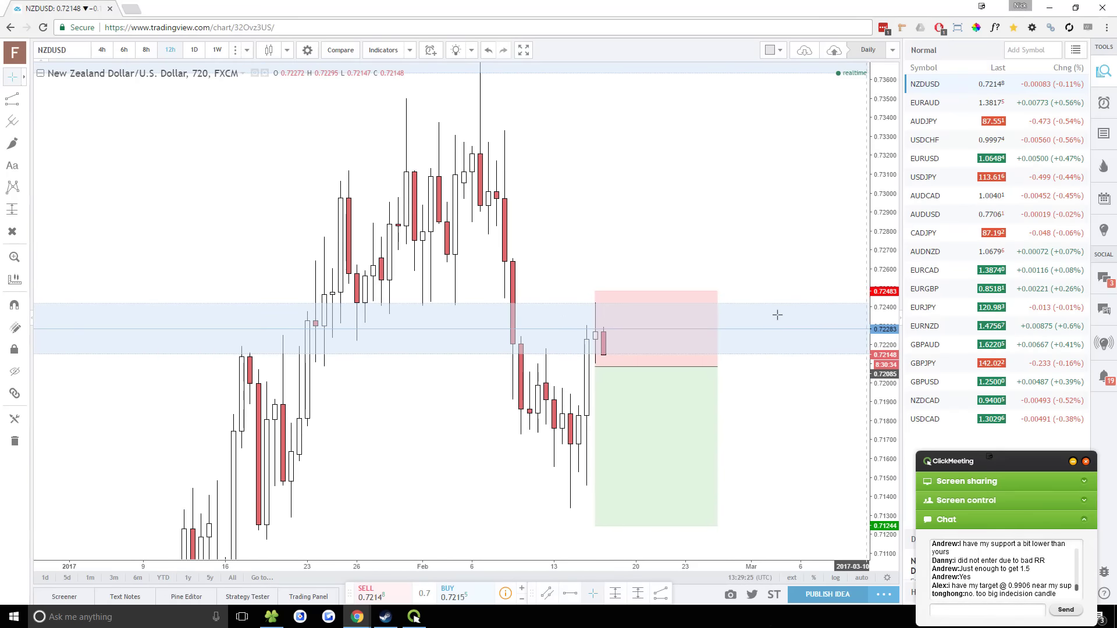
Move the NZDUSD short position clear of the candles and compare the 6-hour chart before returning to the 12-hour timeframe
left_click_drag(595, 367, 685, 310)
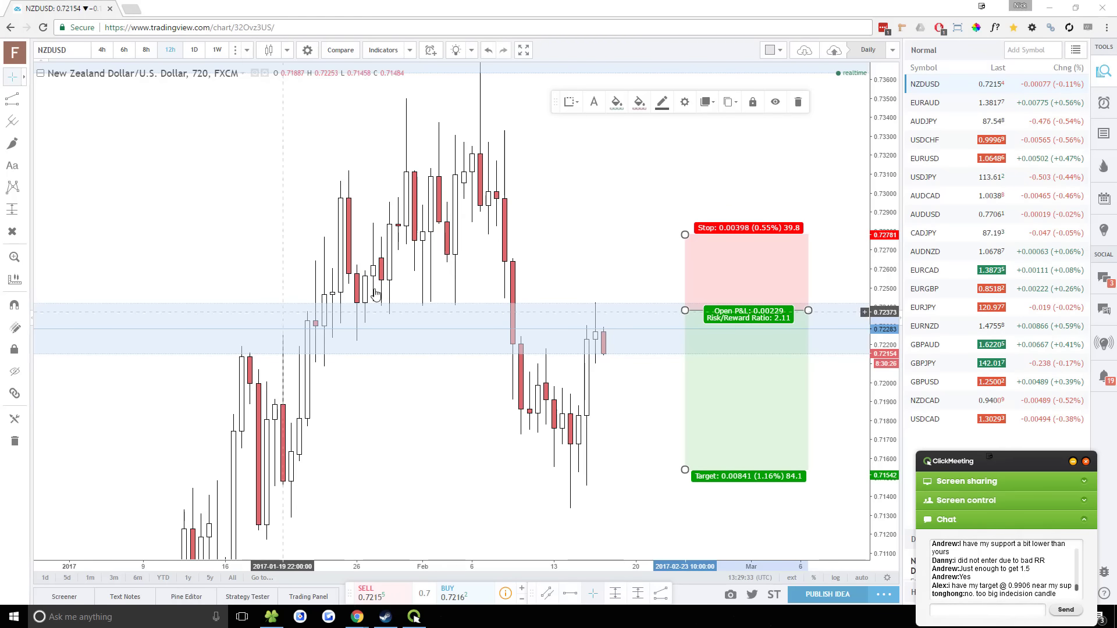
left_click(122, 50)
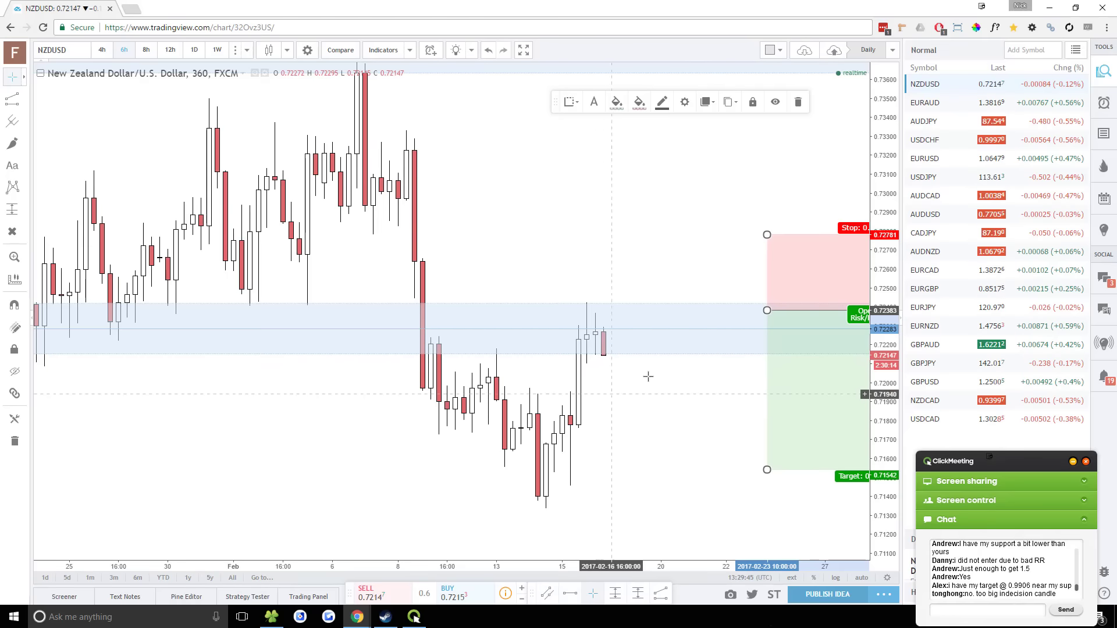
left_click(177, 54)
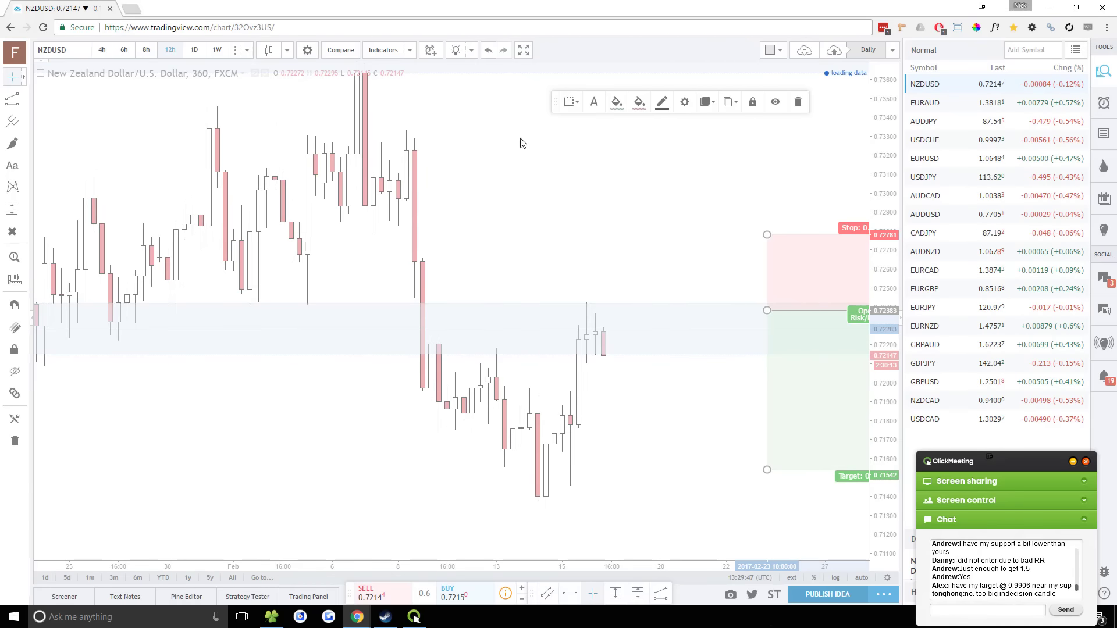
Move the short position back onto the latest candles with its entry at about 0.72073
left_click_drag(739, 291, 775, 318)
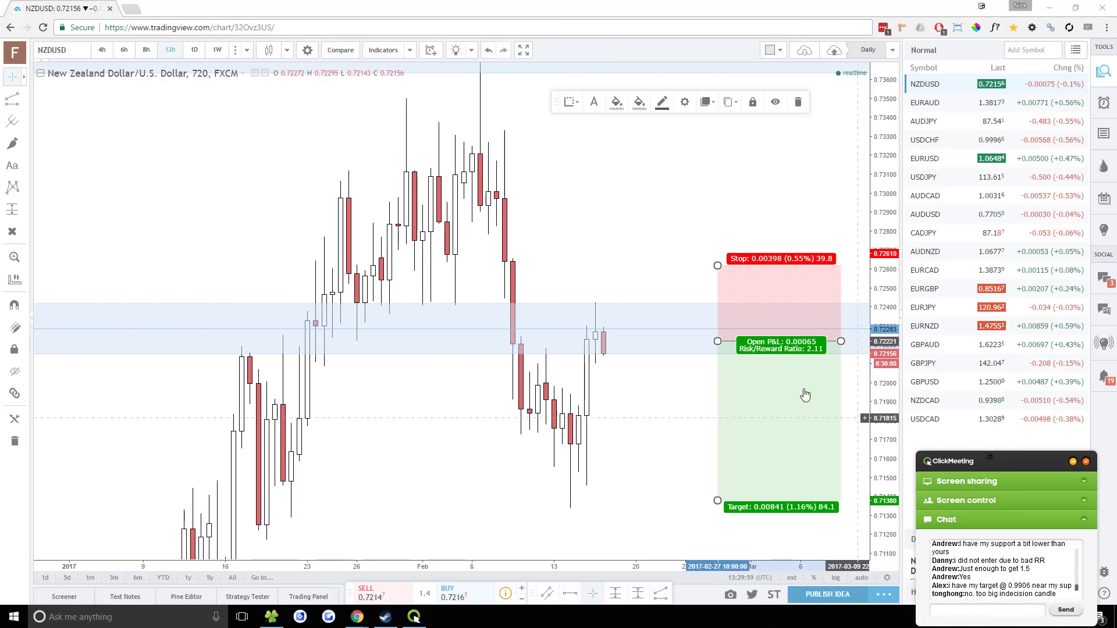
left_click_drag(768, 334, 641, 361)
left_click(645, 386)
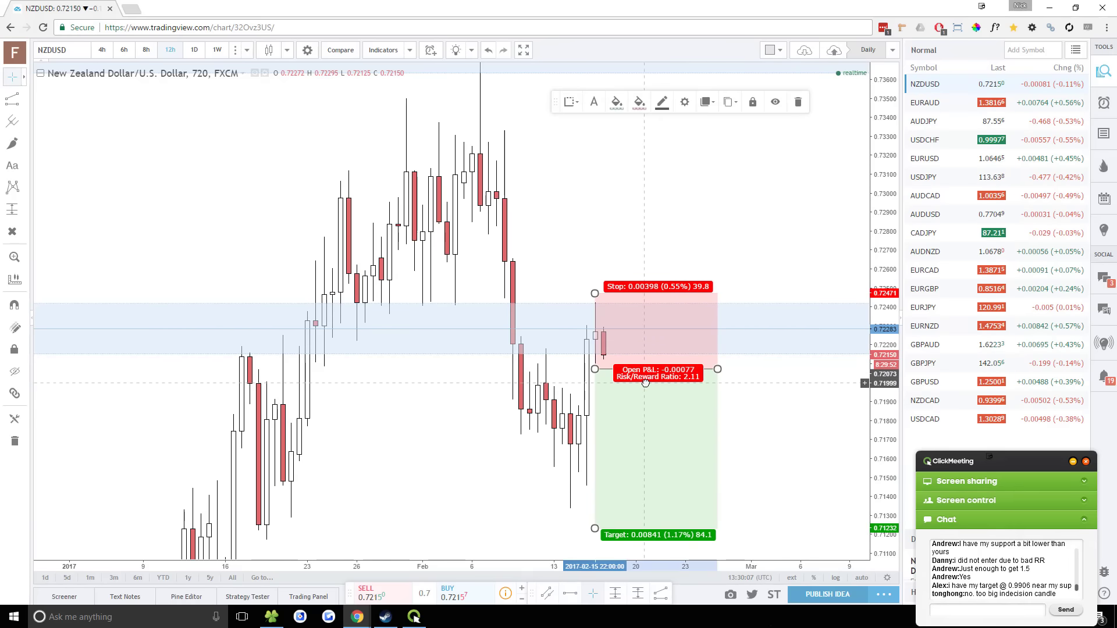
double_click(617, 373)
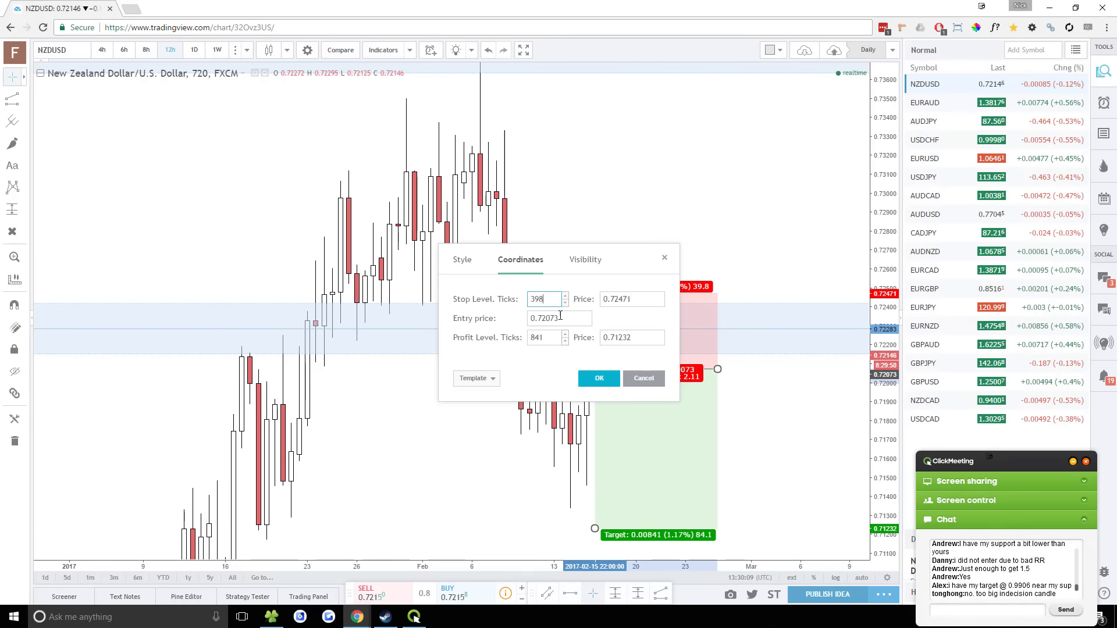
left_click(599, 378)
left_click(573, 362)
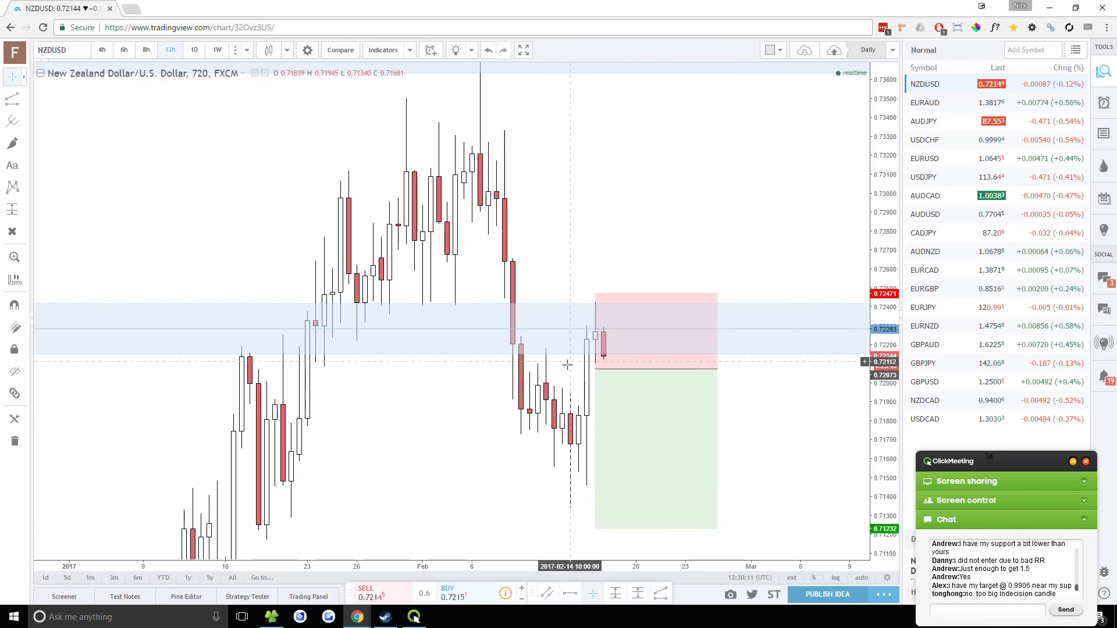
Set the short position's entry price to 0.7206 and adjust its stop level to 0.72456
mouse_move(602, 375)
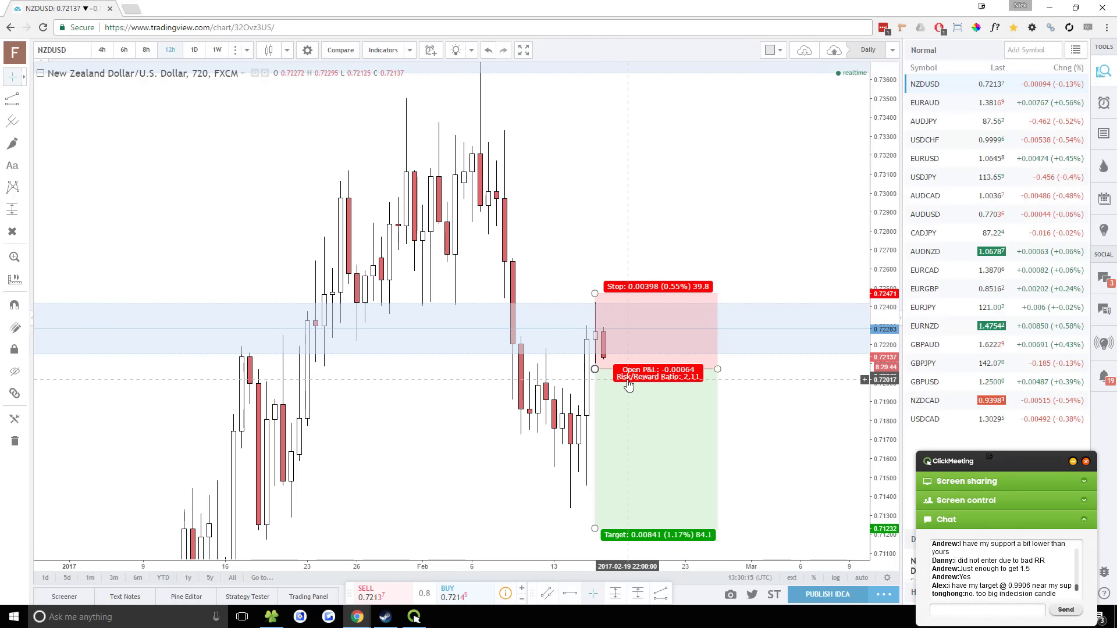
left_click(607, 393)
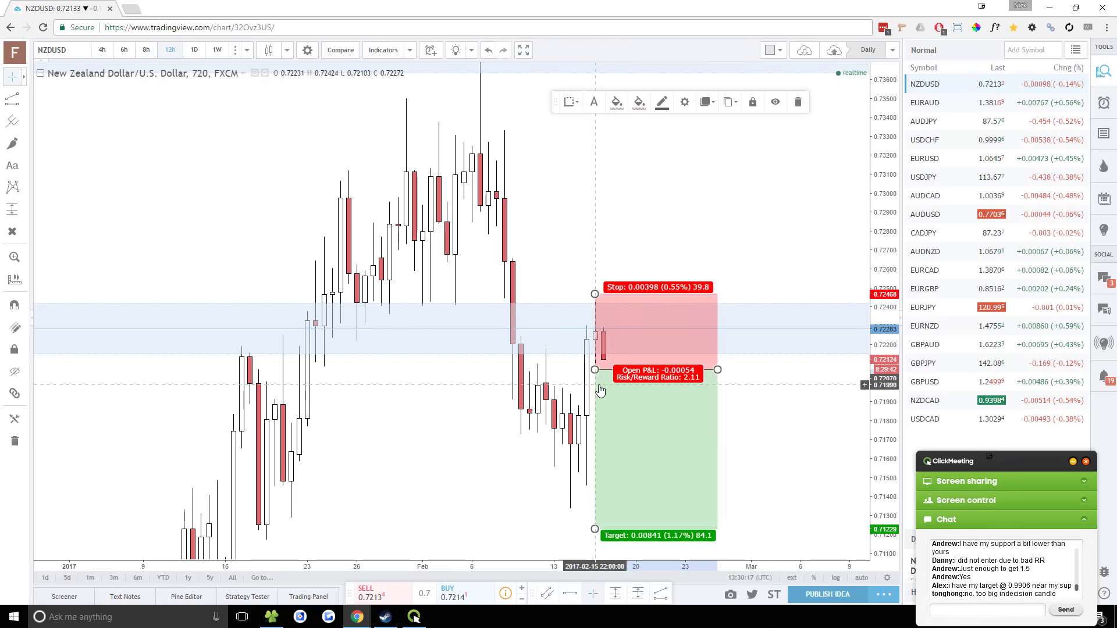
double_click(600, 388)
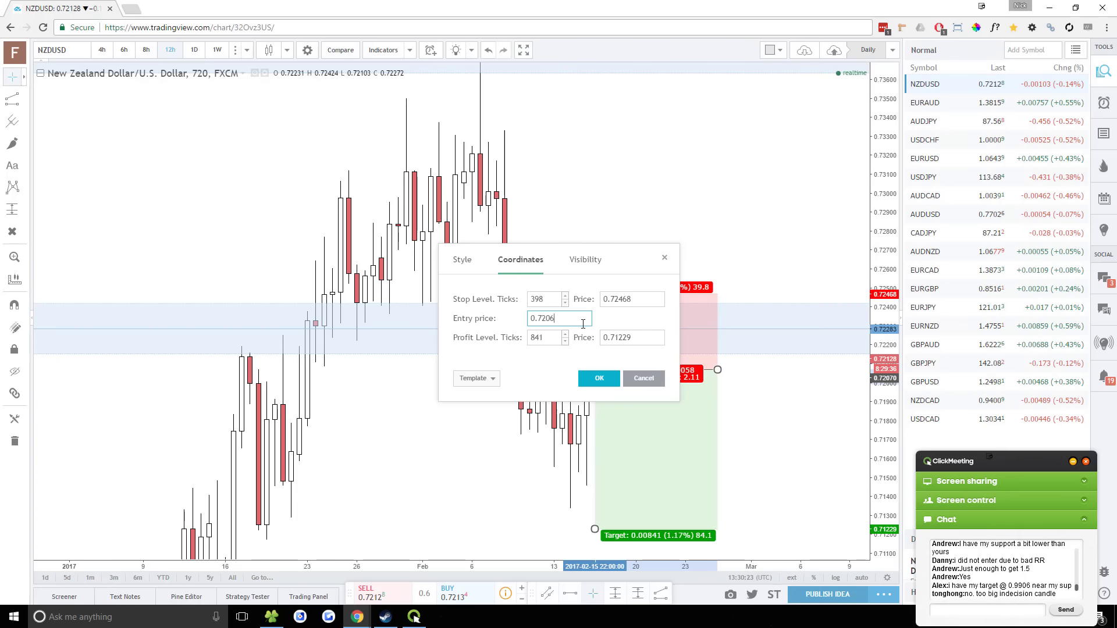
left_click(599, 378)
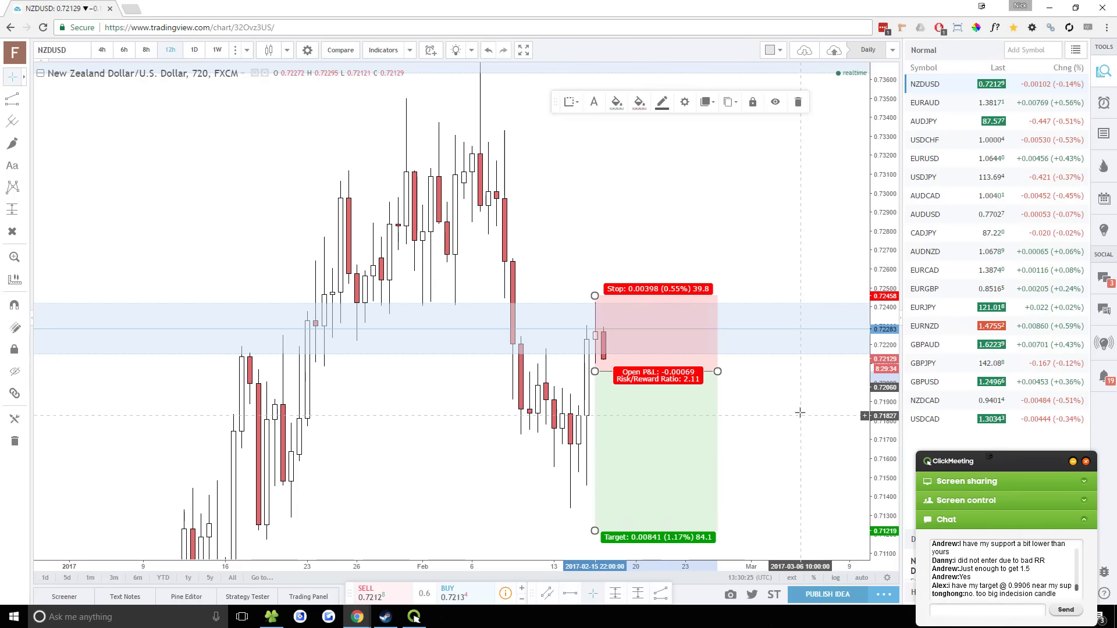
left_click_drag(594, 296, 624, 291)
left_click(503, 336)
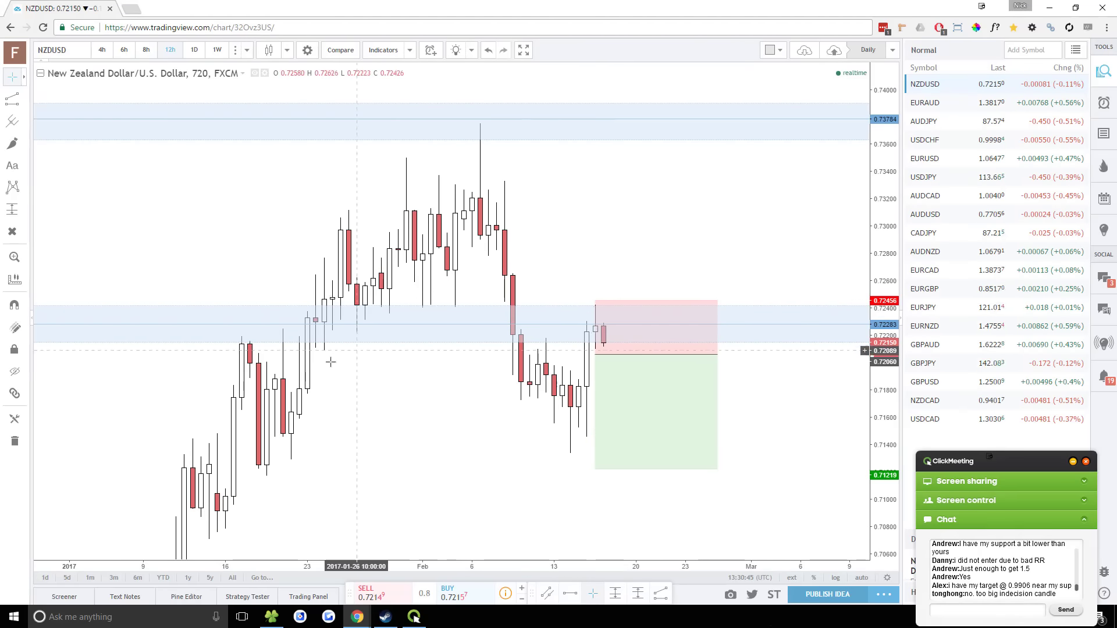
Mark the mid-December and October price reactions at the 0.72283 zone on the wider 12-hour history
scroll(343, 357, "down", 3)
scroll(351, 374, "down", 3)
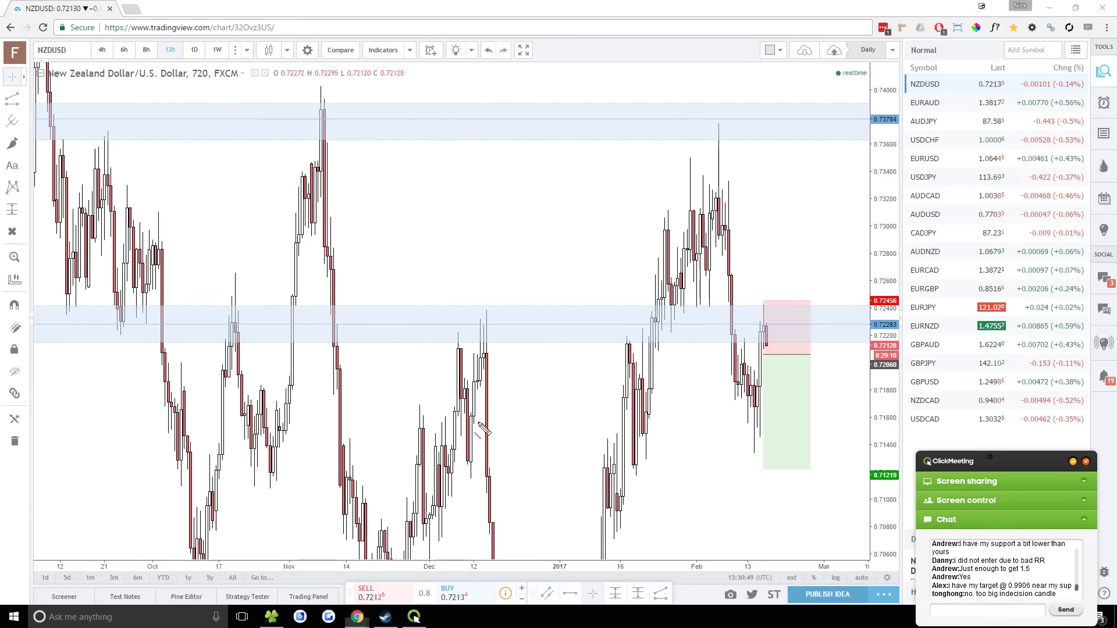
mouse_move(504, 310)
left_mouse_down()
mouse_move(520, 313)
mouse_move(520, 341)
left_mouse_up()
left_click_drag(234, 270, 262, 274)
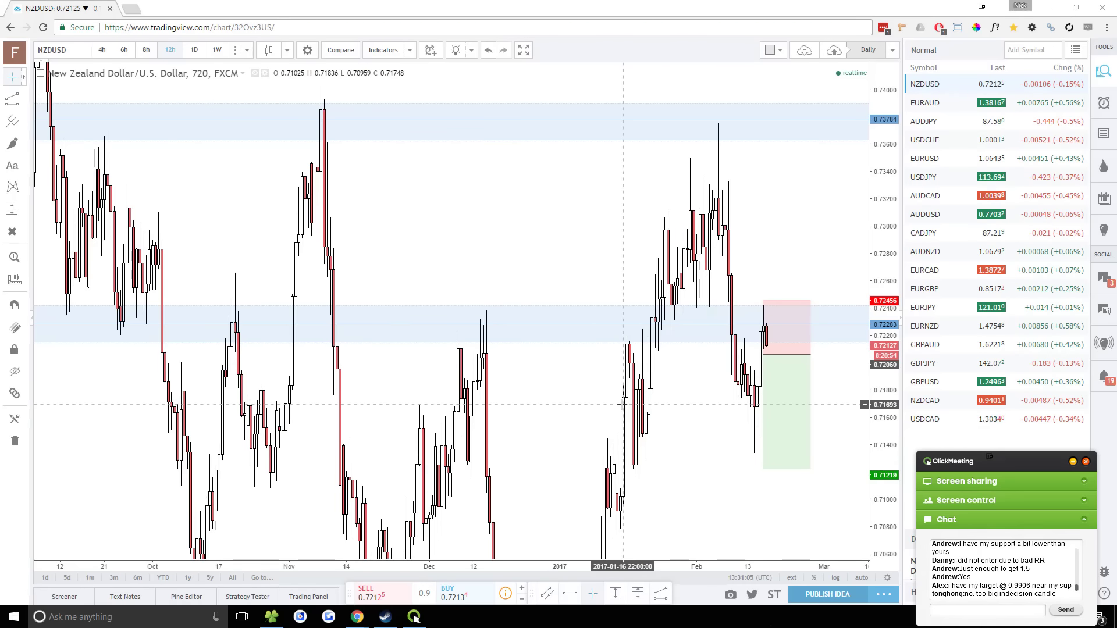
Raise the short position's target to 0.71467, in line with the recent candle low
scroll(617, 407, "up", 5)
left_click(608, 330)
scroll(607, 330, "up", 1)
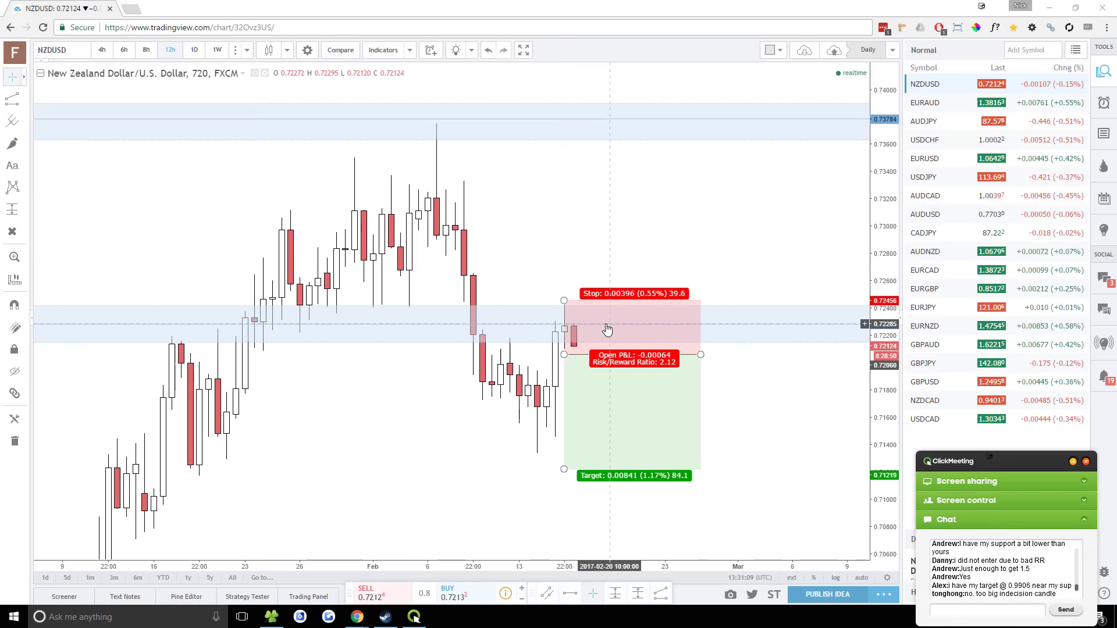
scroll(607, 330, "up", 1)
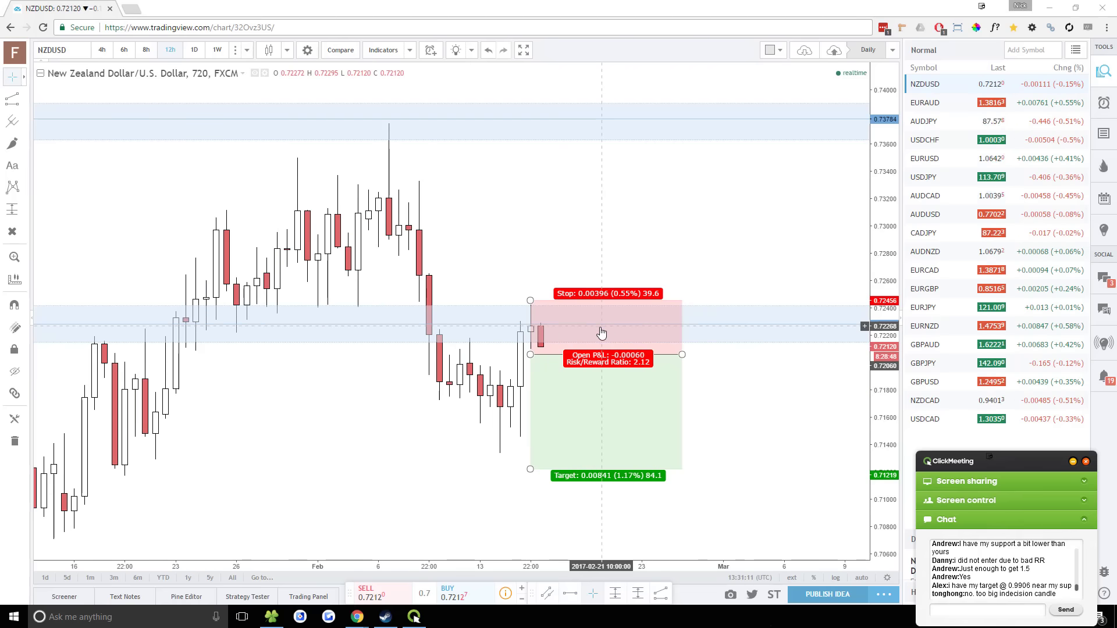
left_click(766, 378)
left_click(527, 468)
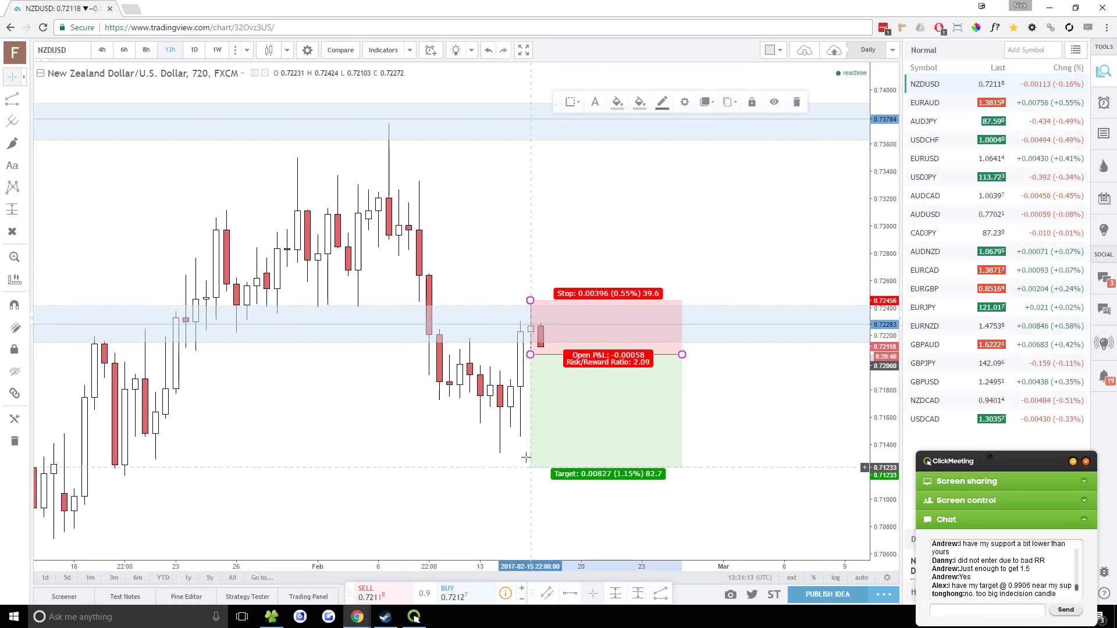
left_click_drag(527, 469, 537, 435)
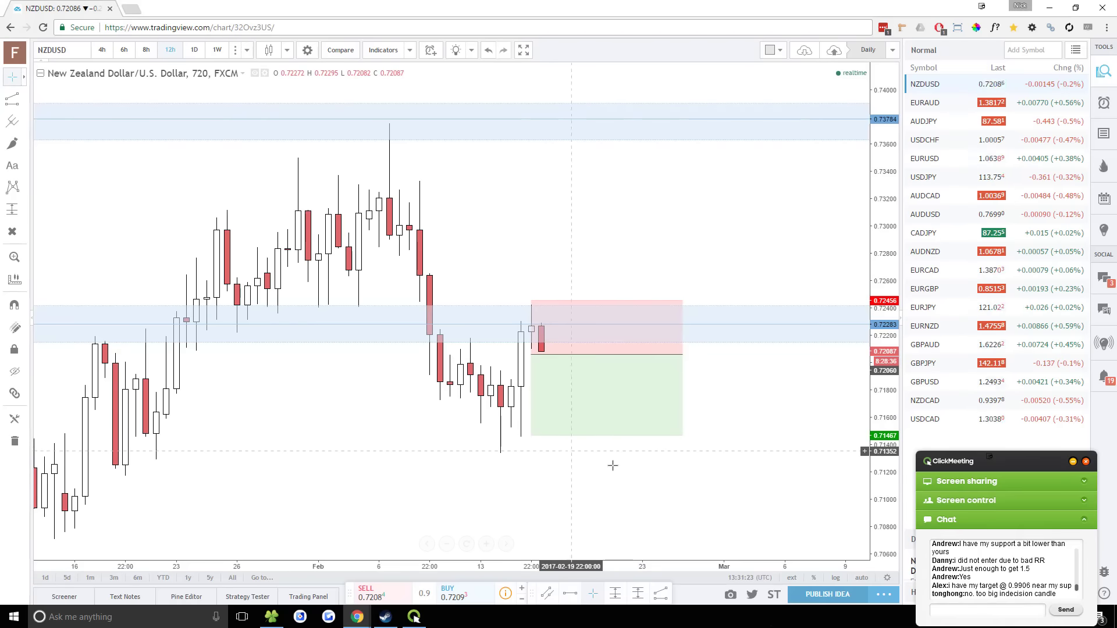
left_click_drag(616, 463, 682, 408)
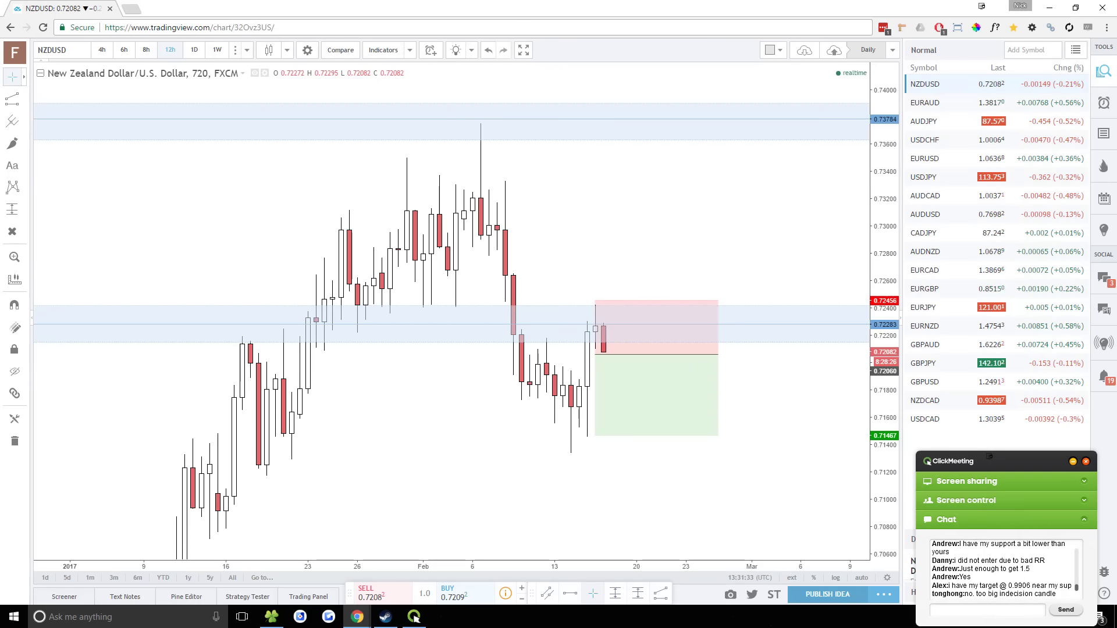
Review the short position's stop, entry and target coordinates, move the meeting chat panel up, and leave the coordinates unchanged
left_click(415, 617)
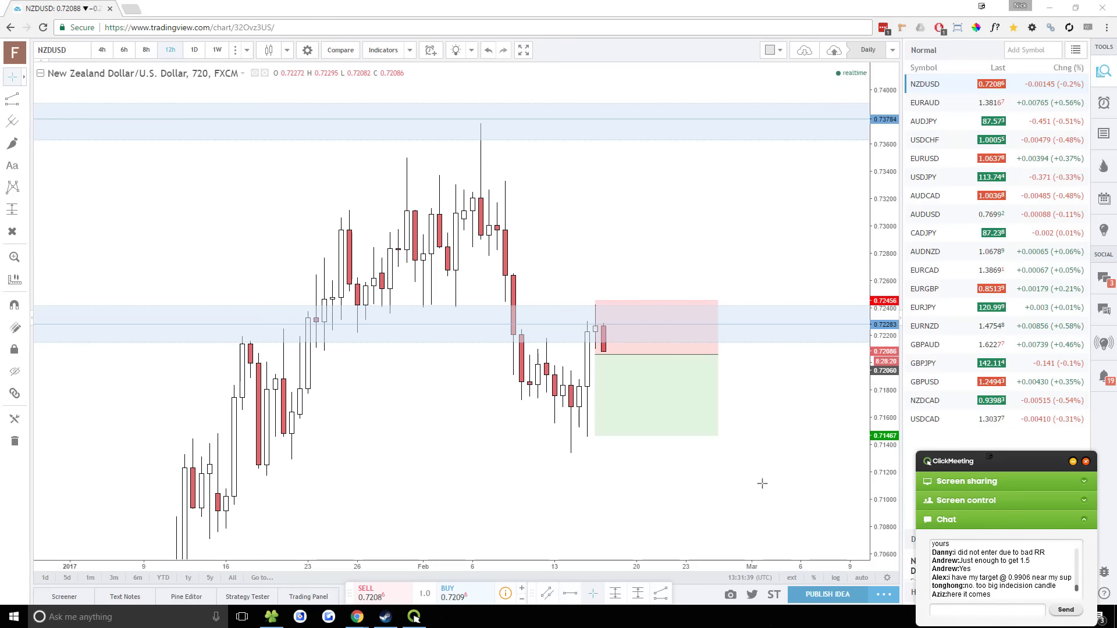
left_click(692, 341)
double_click(692, 340)
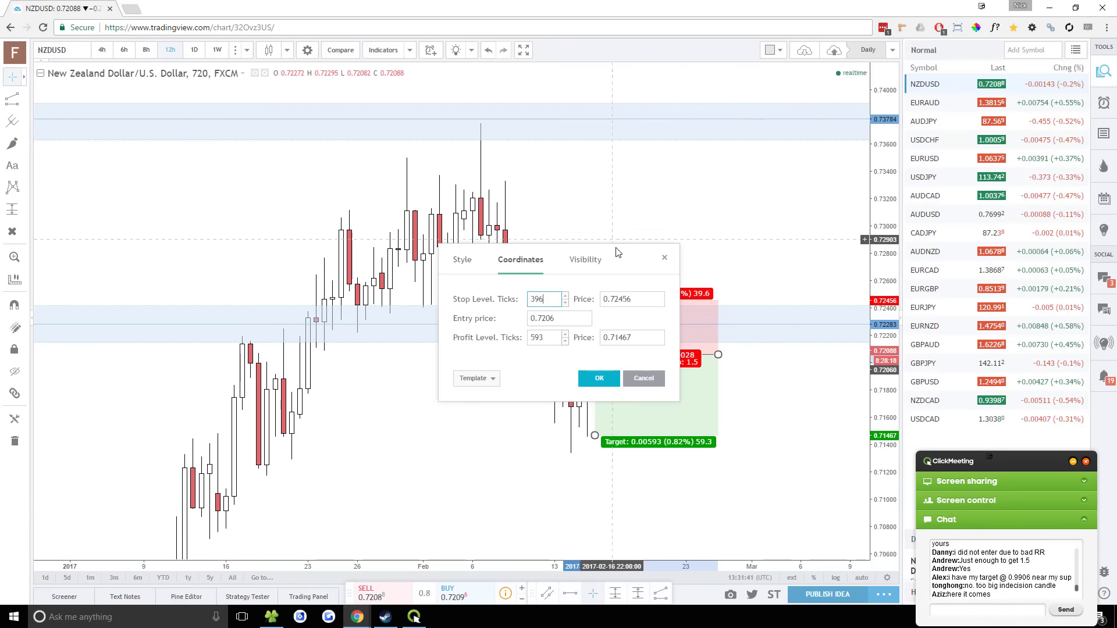
left_click_drag(619, 252, 411, 273)
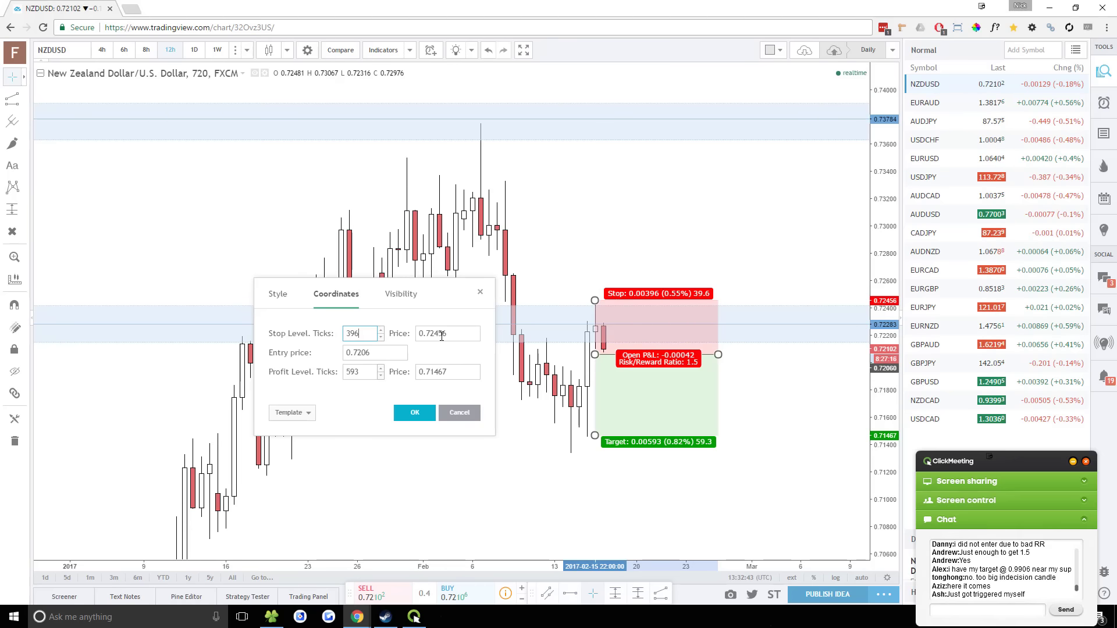
left_click(417, 333)
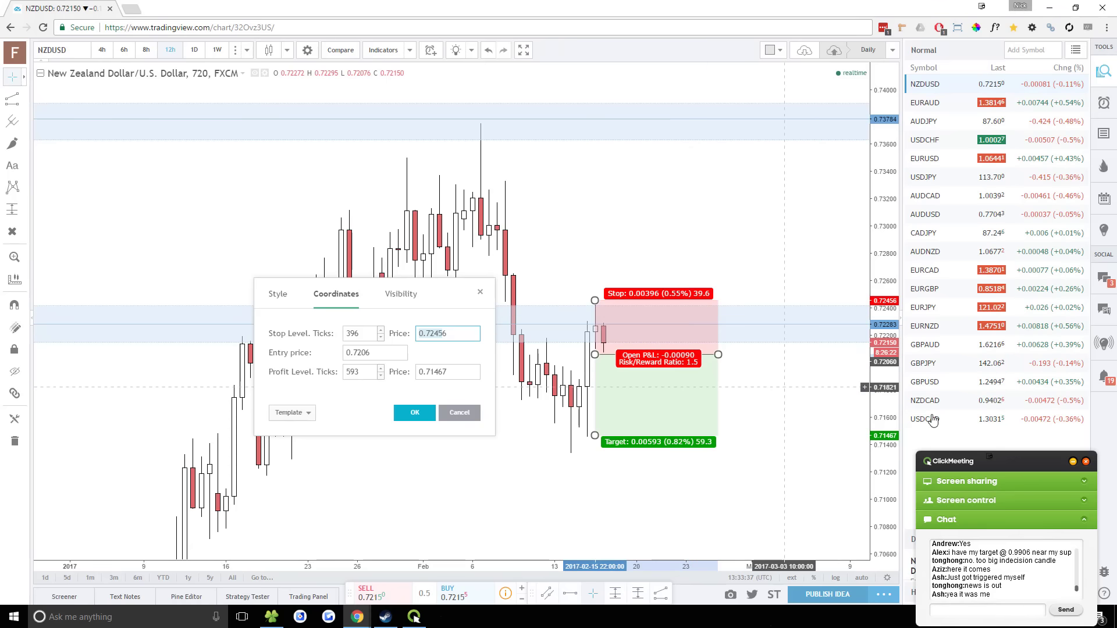
left_click_drag(1015, 465, 1010, 442)
key("Escape")
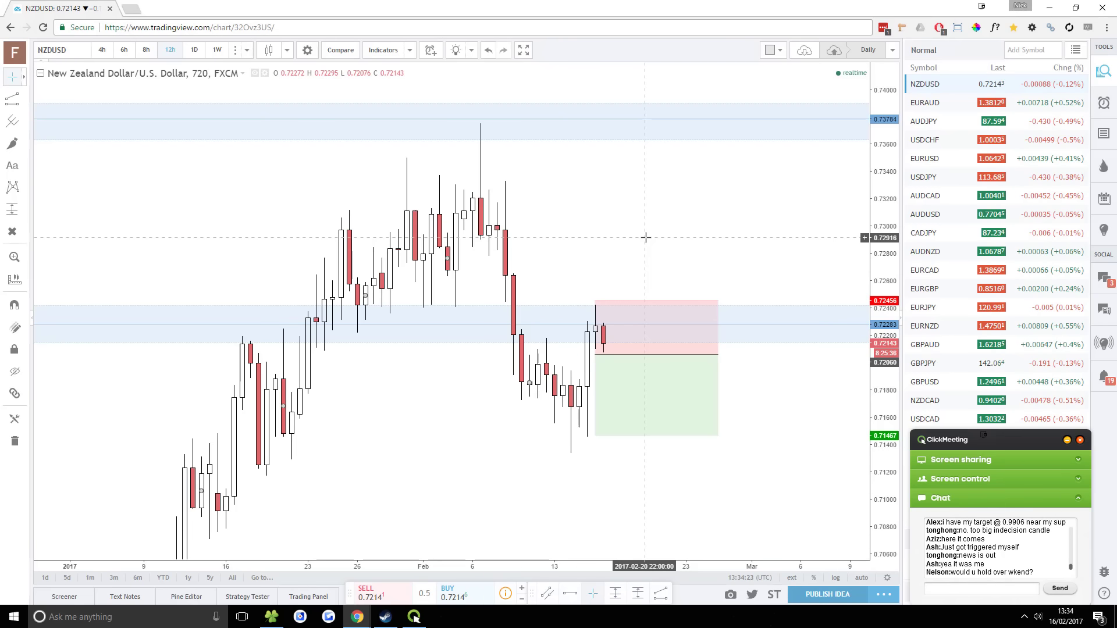
Correct the nudged short position by setting its entry price back to 0.72060
left_click_drag(612, 360, 621, 329)
left_click(622, 335)
left_click(531, 400)
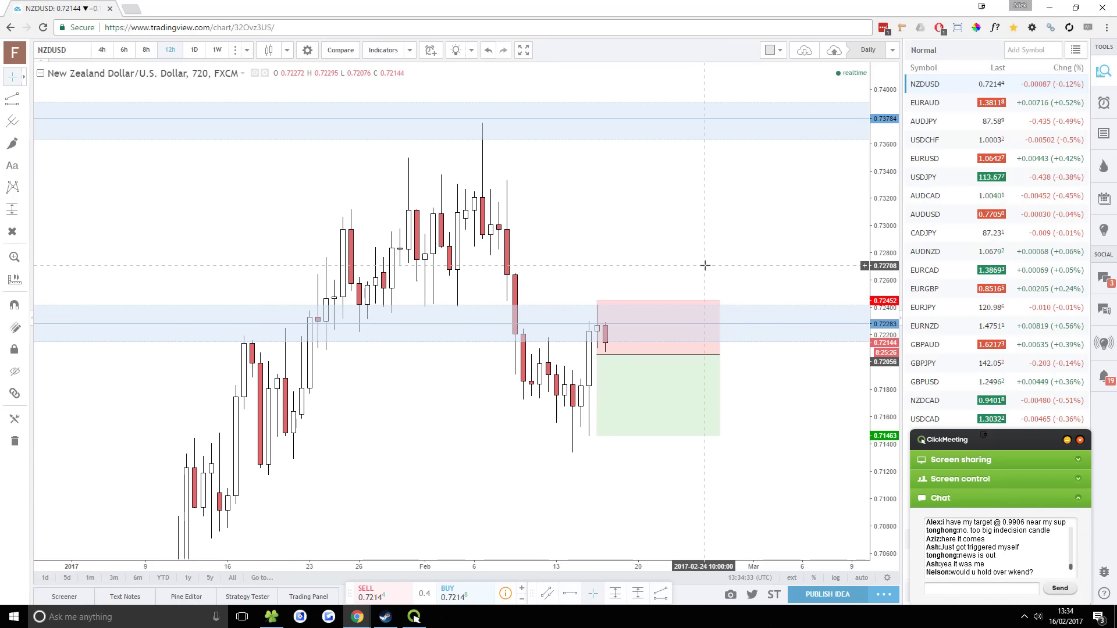
left_click(700, 379)
double_click(693, 375)
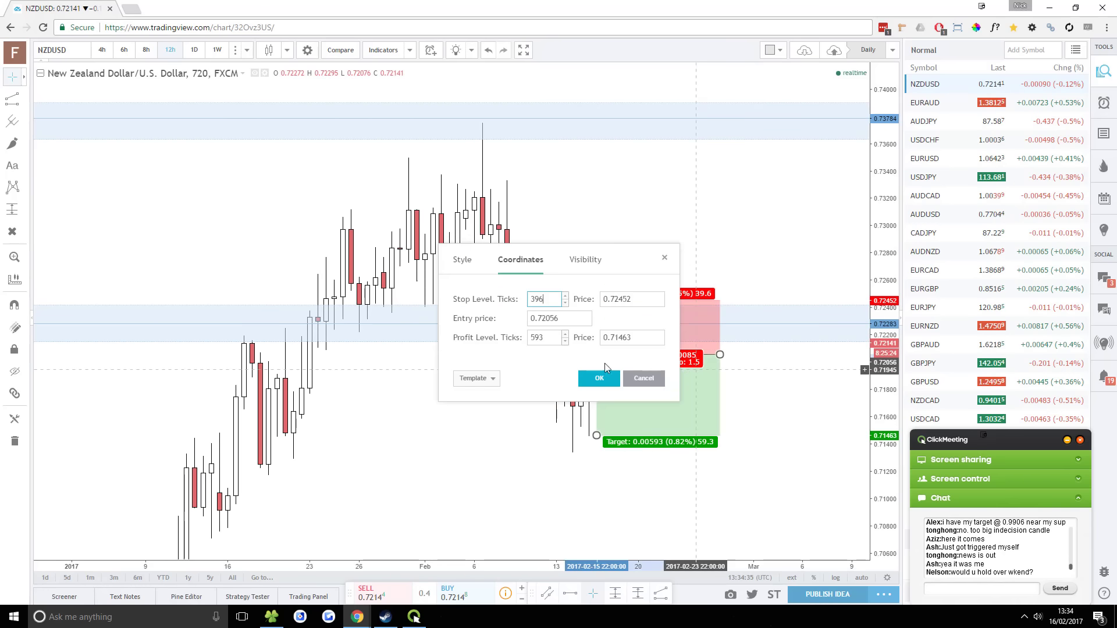
left_click_drag(552, 318, 594, 319)
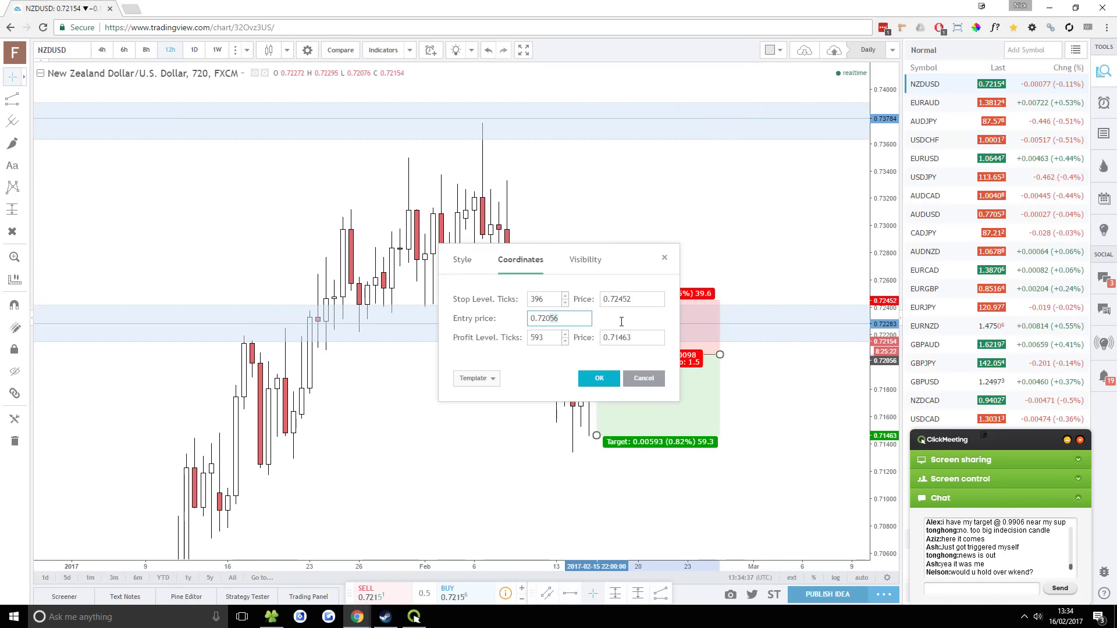
type("60")
left_click(599, 378)
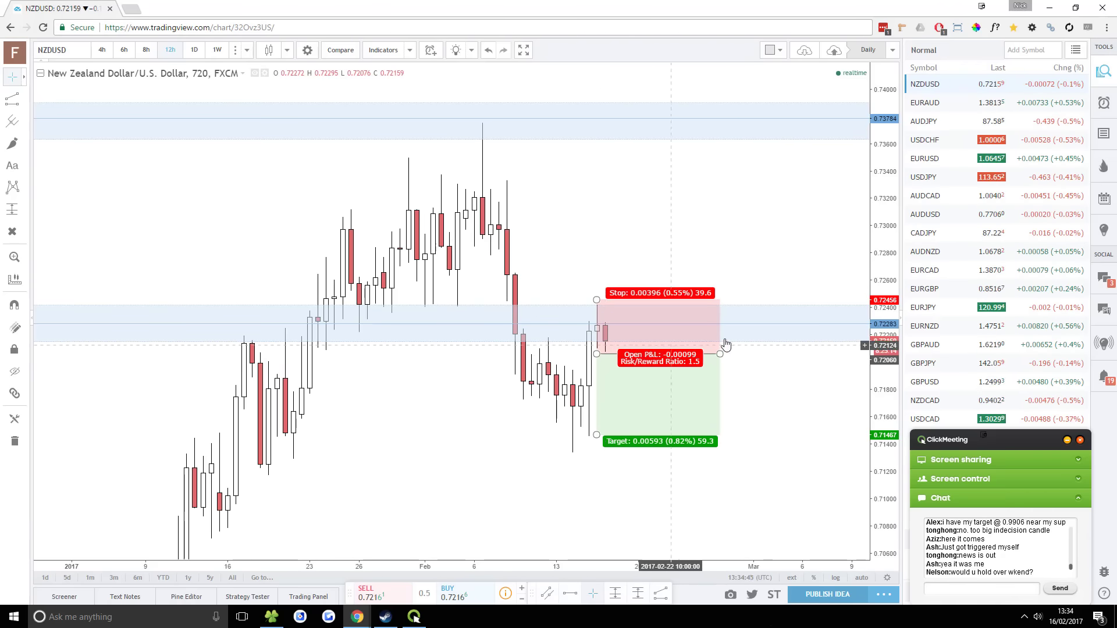
left_click(617, 356)
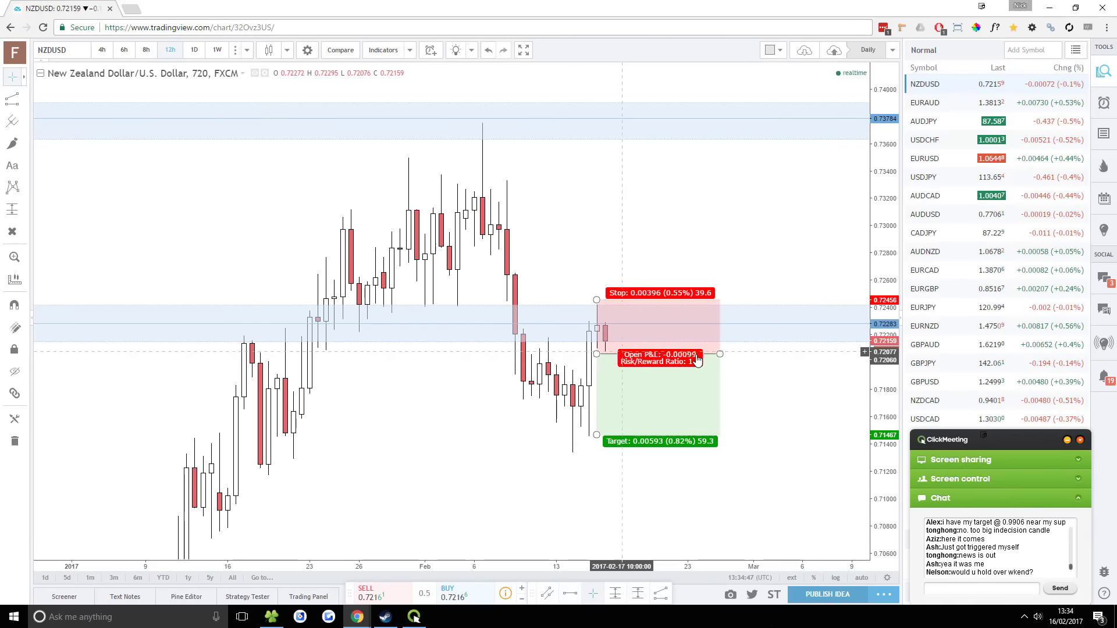
left_click(749, 354)
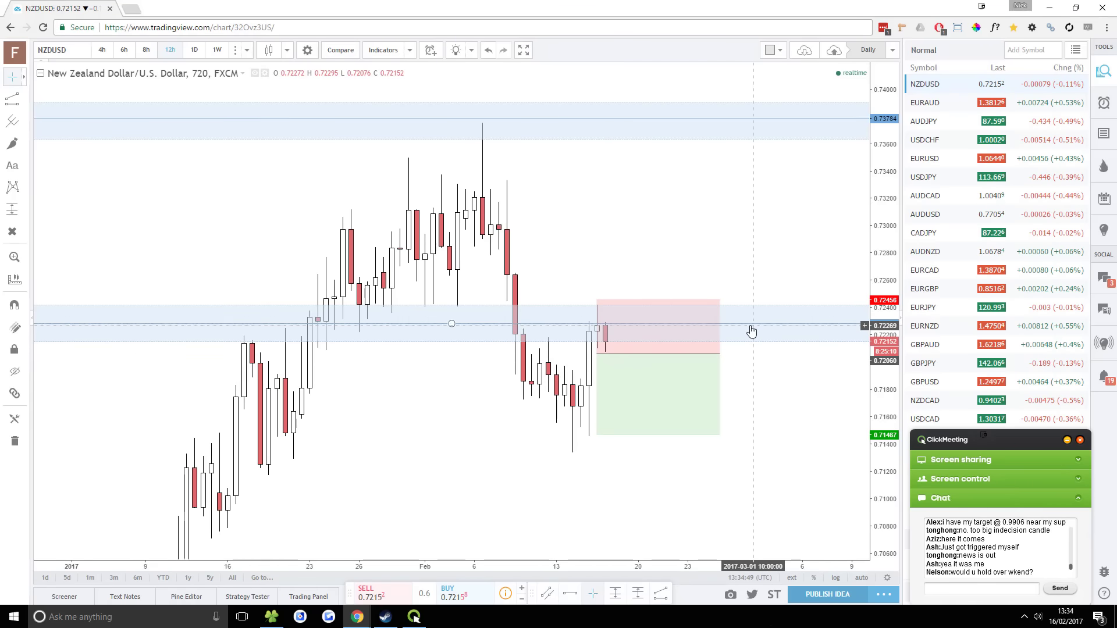
left_click(744, 344)
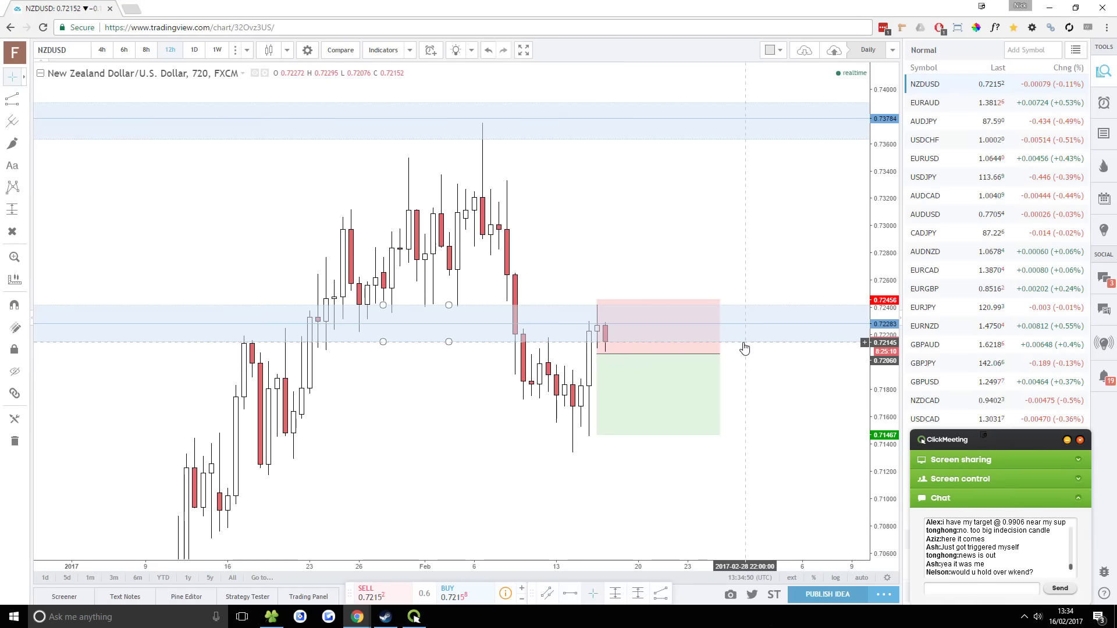
left_click(758, 215)
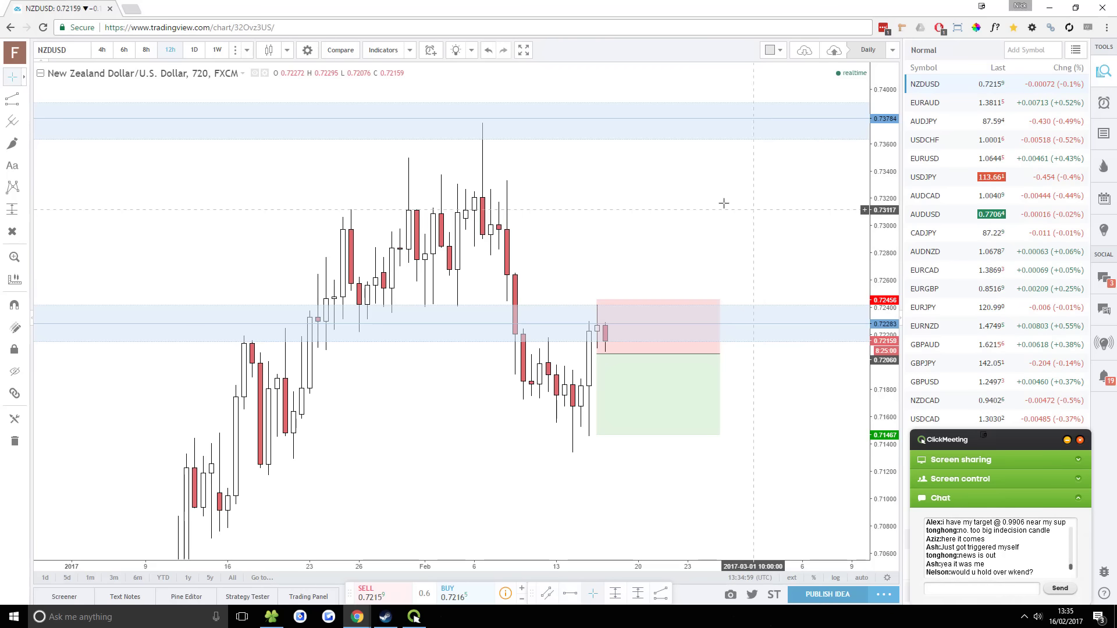
mouse_move(625, 387)
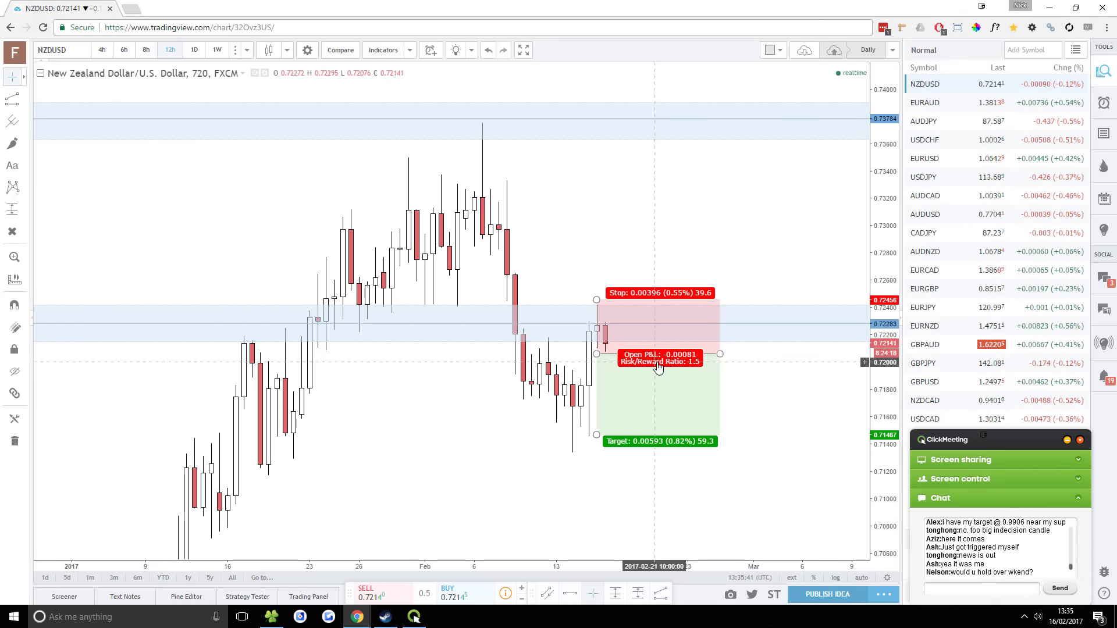
left_click(588, 310)
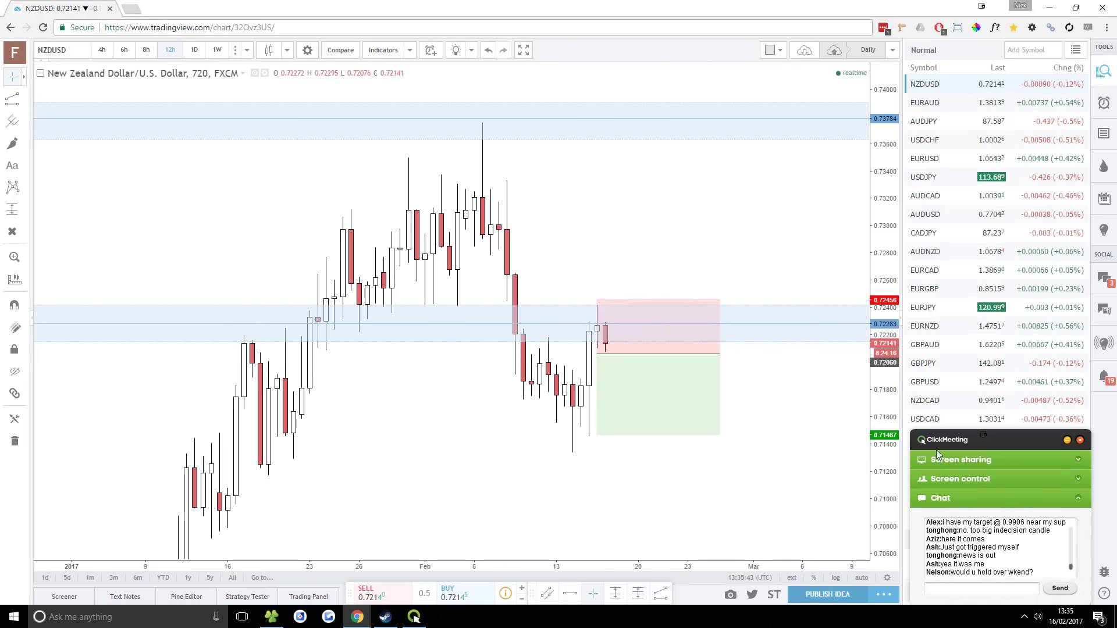
key("Escape")
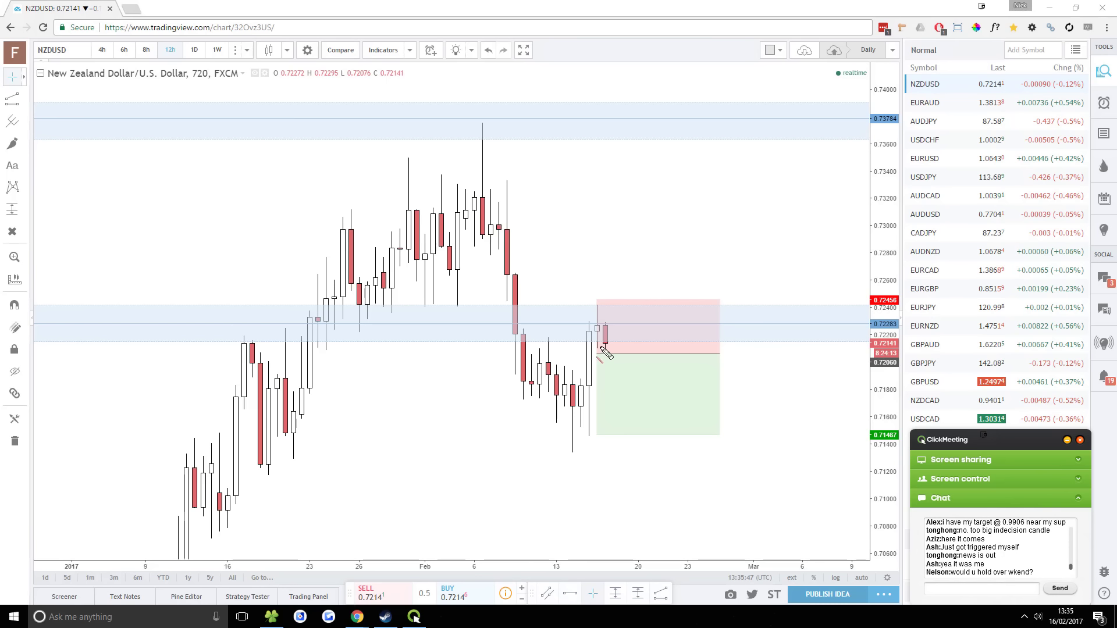
Sketch a drop from the current NZDUSD price to horizontal levels inside the short position's target area, and clear the sketch
left_click_drag(620, 343, 628, 344)
mouse_move(615, 380)
left_mouse_down()
mouse_move(621, 419)
mouse_move(675, 413)
left_mouse_up()
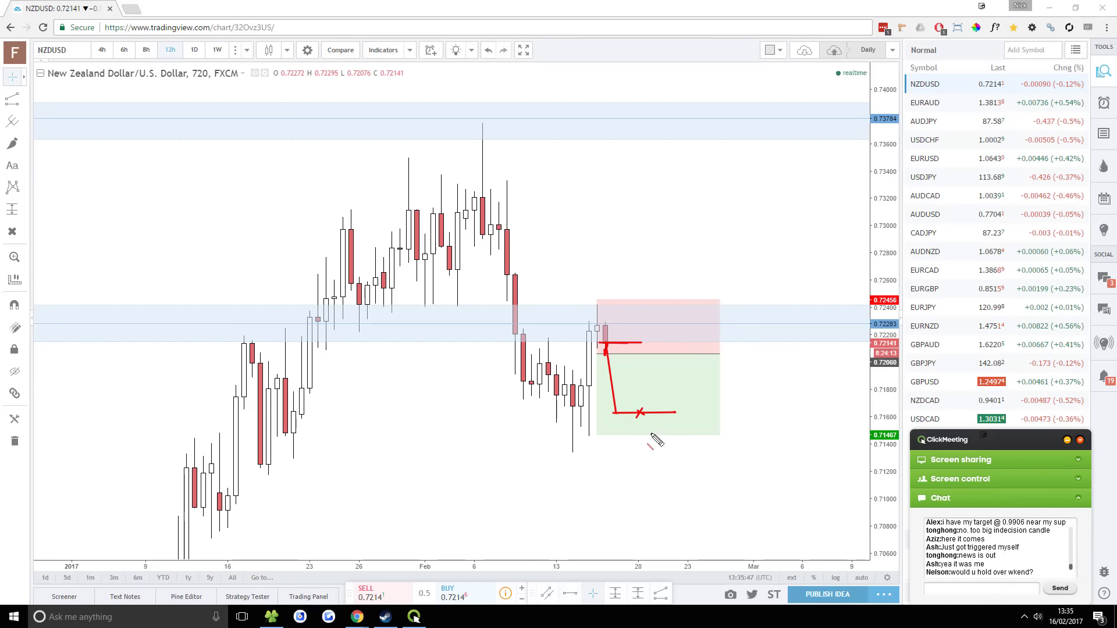
mouse_move(615, 414)
left_mouse_down()
mouse_move(617, 434)
mouse_move(665, 433)
left_mouse_up()
mouse_move(598, 381)
left_mouse_down()
mouse_move(830, 380)
mouse_move(775, 381)
left_mouse_up()
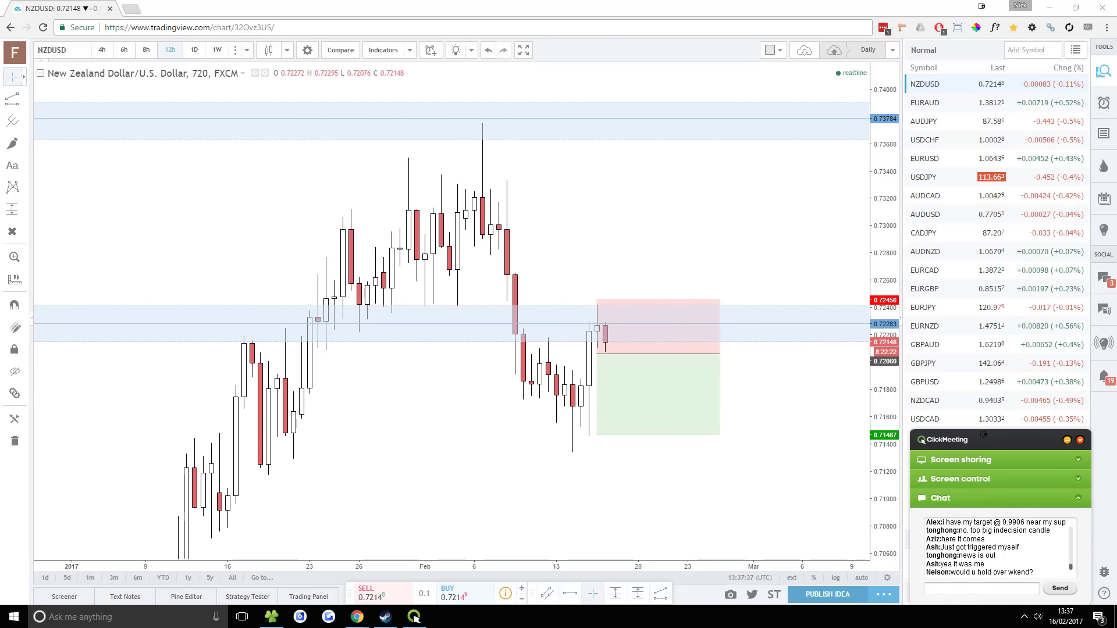
Sketch a drop to about 0.7180 with a fan of possible paths back towards the short position's entry and end, and clear the sketch
mouse_move(713, 374)
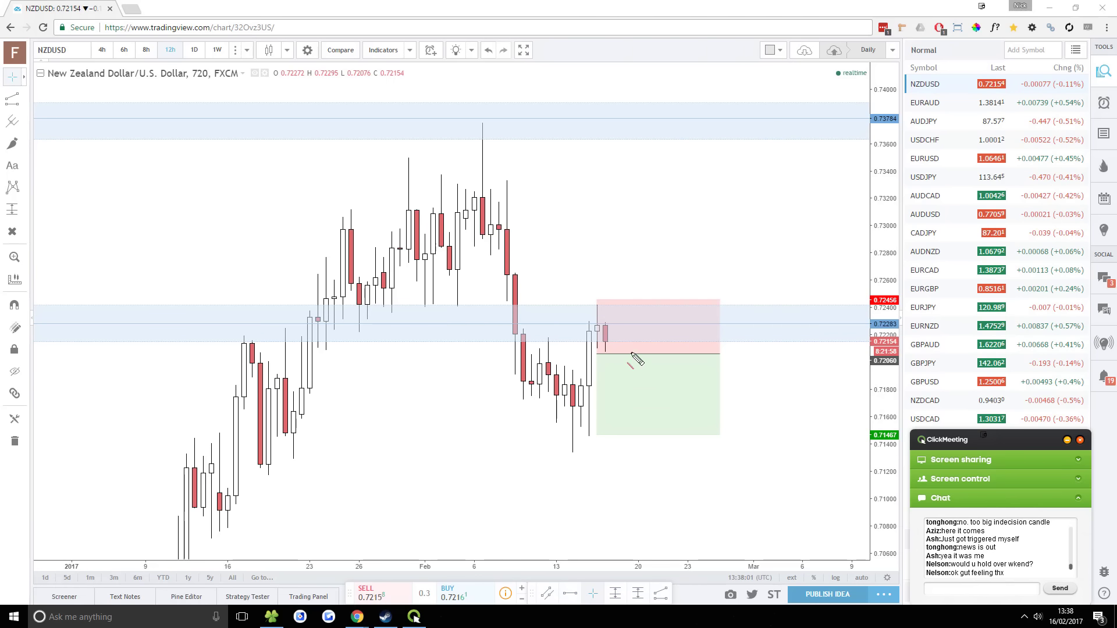
left_click_drag(606, 342, 624, 390)
mouse_move(602, 366)
left_mouse_down()
mouse_move(614, 390)
mouse_move(604, 358)
mouse_move(654, 359)
left_mouse_up()
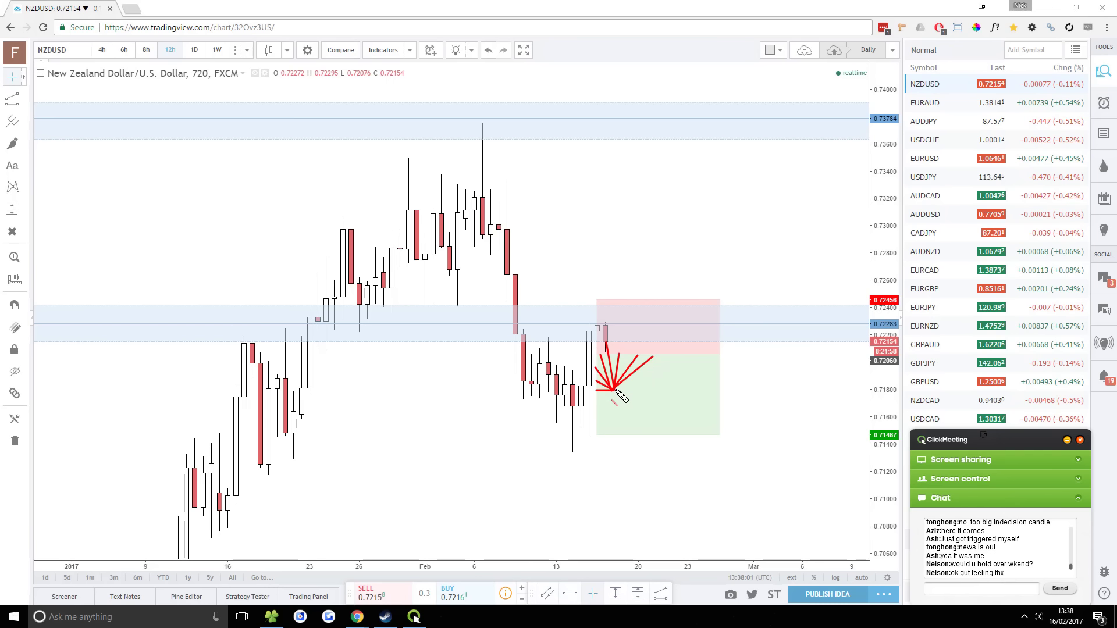
left_click_drag(613, 390, 675, 358)
left_click_drag(613, 389, 719, 354)
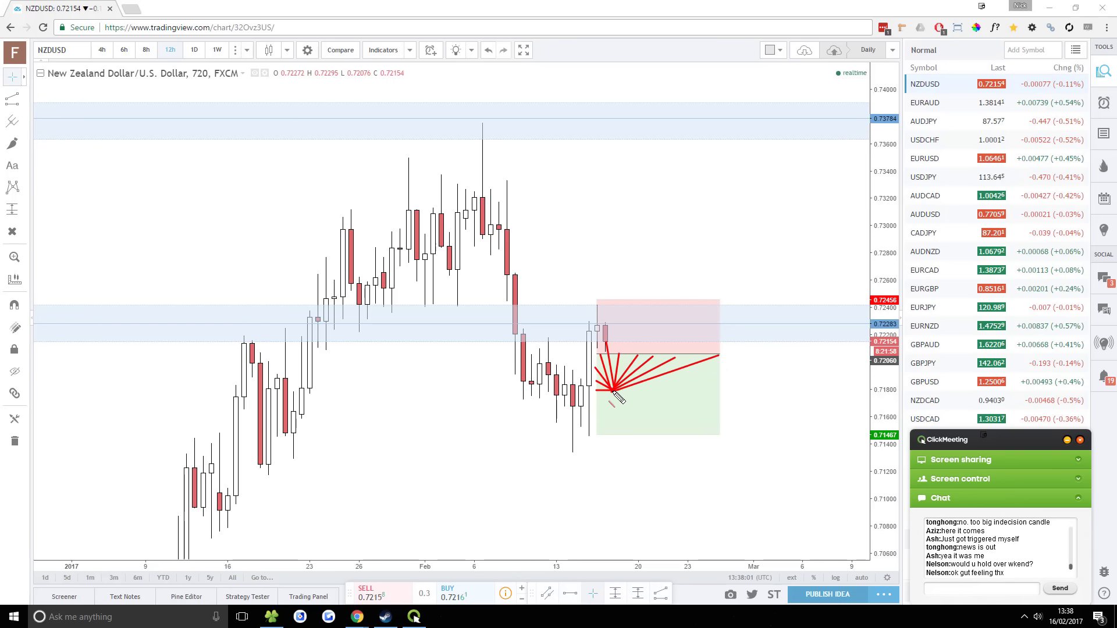
left_click_drag(613, 391, 721, 373)
left_click_drag(613, 389, 721, 387)
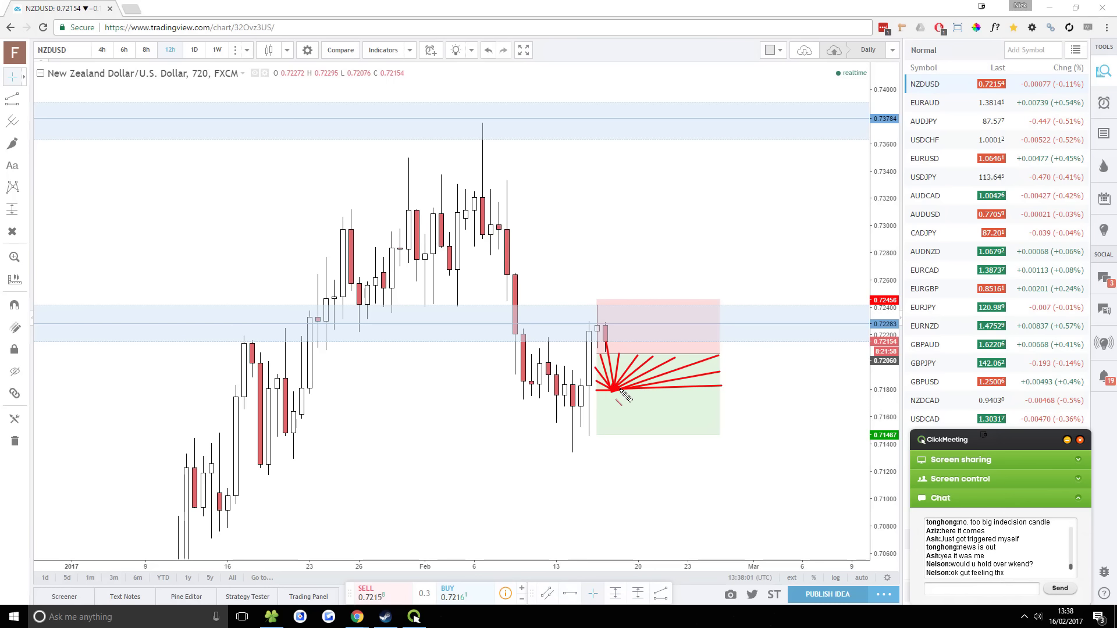
left_click_drag(613, 389, 604, 356)
mouse_move(609, 400)
left_mouse_down()
mouse_move(595, 429)
mouse_move(610, 419)
mouse_move(607, 445)
mouse_move(612, 410)
mouse_move(615, 442)
left_mouse_up()
key("Escape")
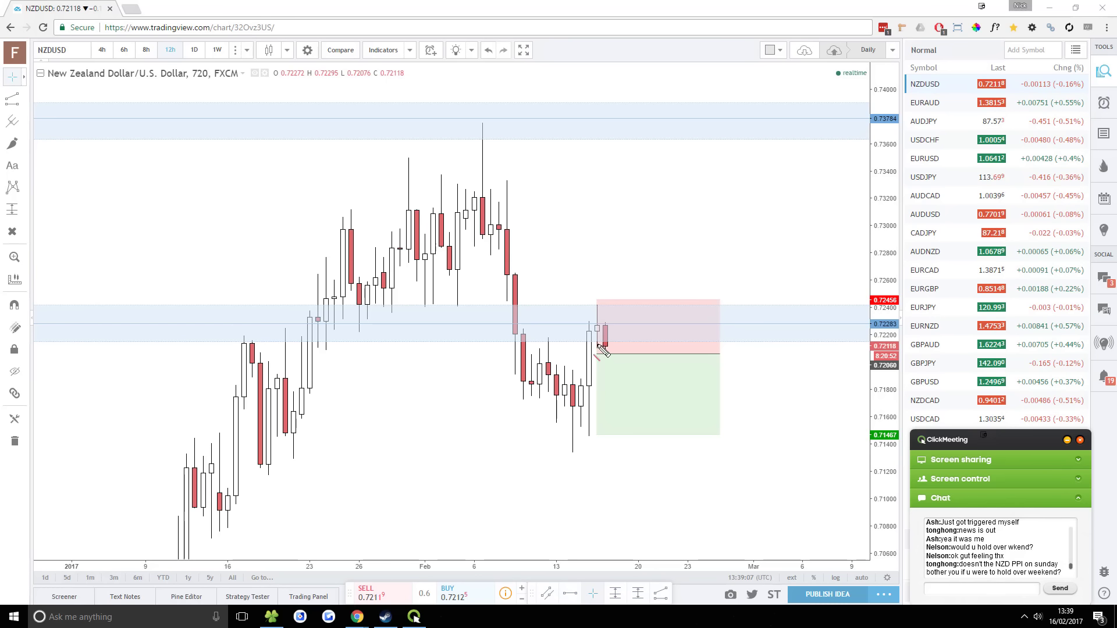
Sketch paths from the current price up to the 0.73784 zone and down to about 0.7160 with a rebound to entry, and clear them
mouse_move(598, 346)
left_mouse_down()
mouse_move(750, 344)
mouse_move(732, 348)
left_mouse_up()
left_click_drag(613, 346, 652, 109)
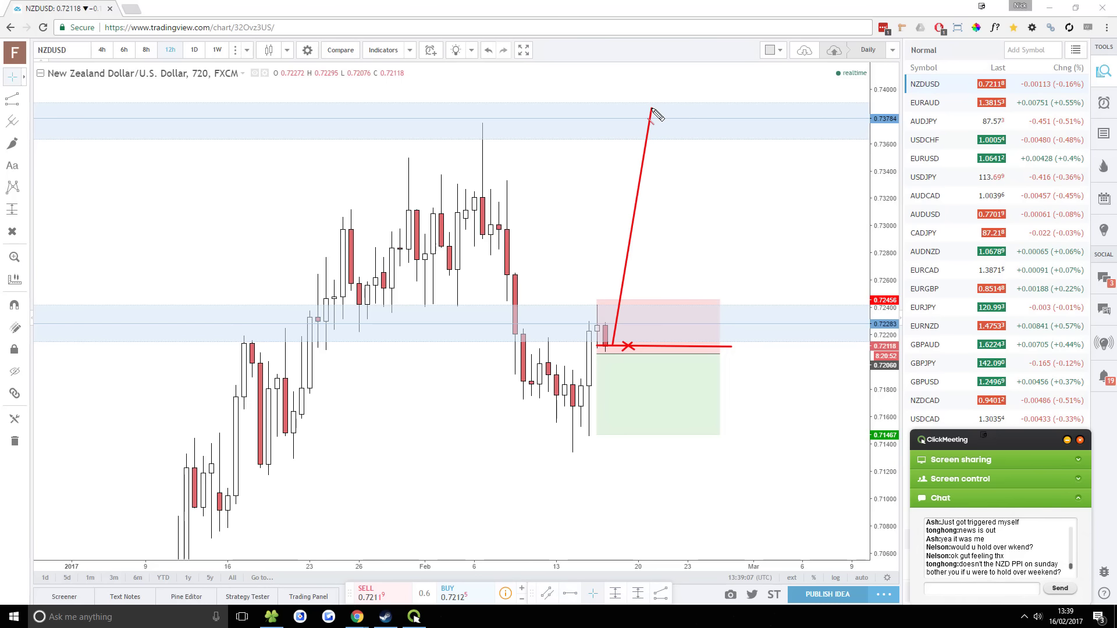
mouse_move(613, 346)
left_mouse_down()
mouse_move(636, 418)
mouse_move(748, 415)
left_mouse_up()
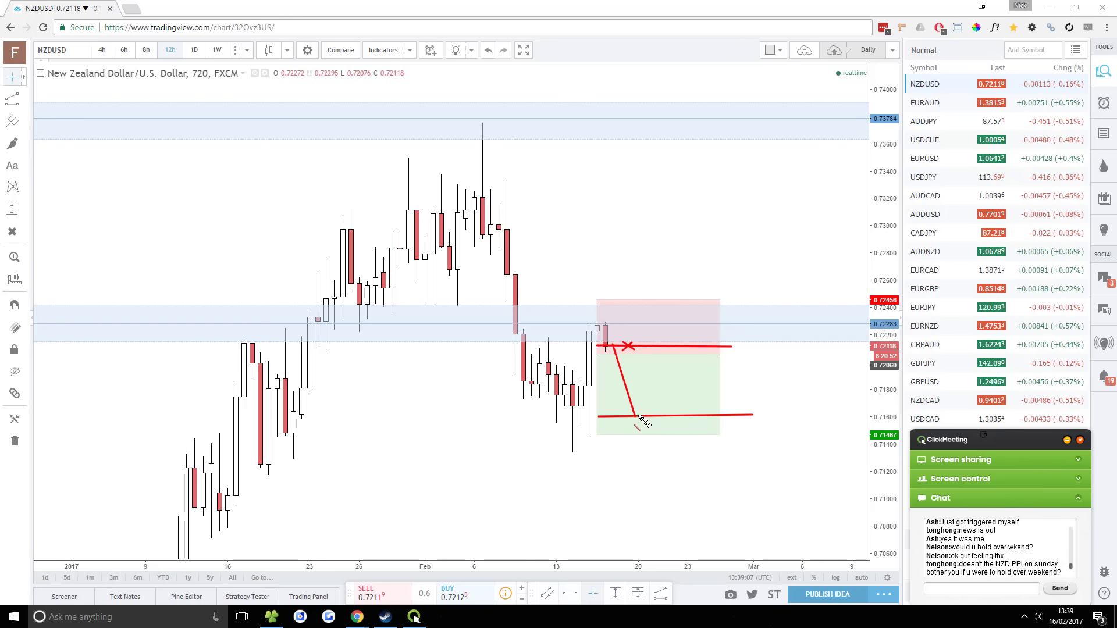
mouse_move(641, 416)
left_mouse_down()
mouse_move(666, 386)
mouse_move(662, 354)
left_mouse_up()
left_click_drag(590, 355, 763, 355)
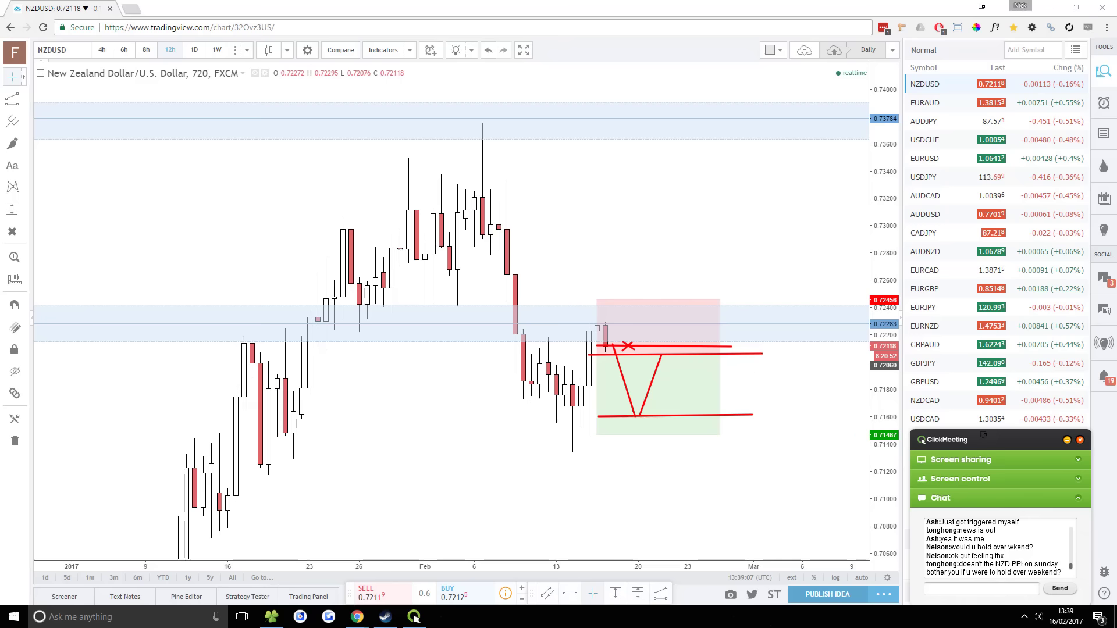
key("Escape")
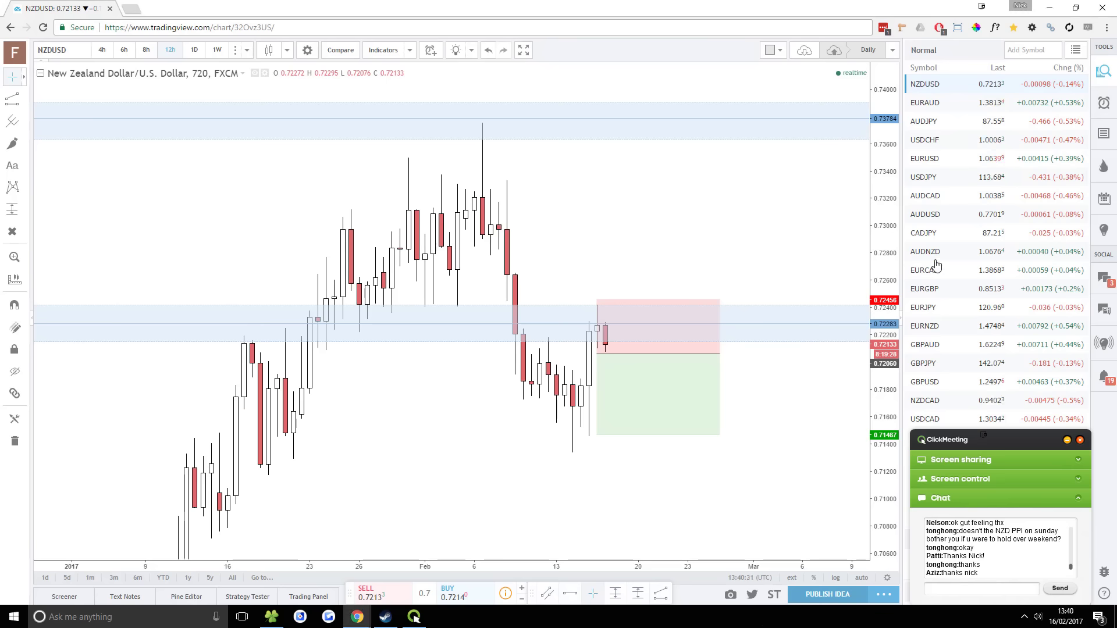
Display the short position's stop, target and risk/reward figures on the chart
mouse_move(636, 342)
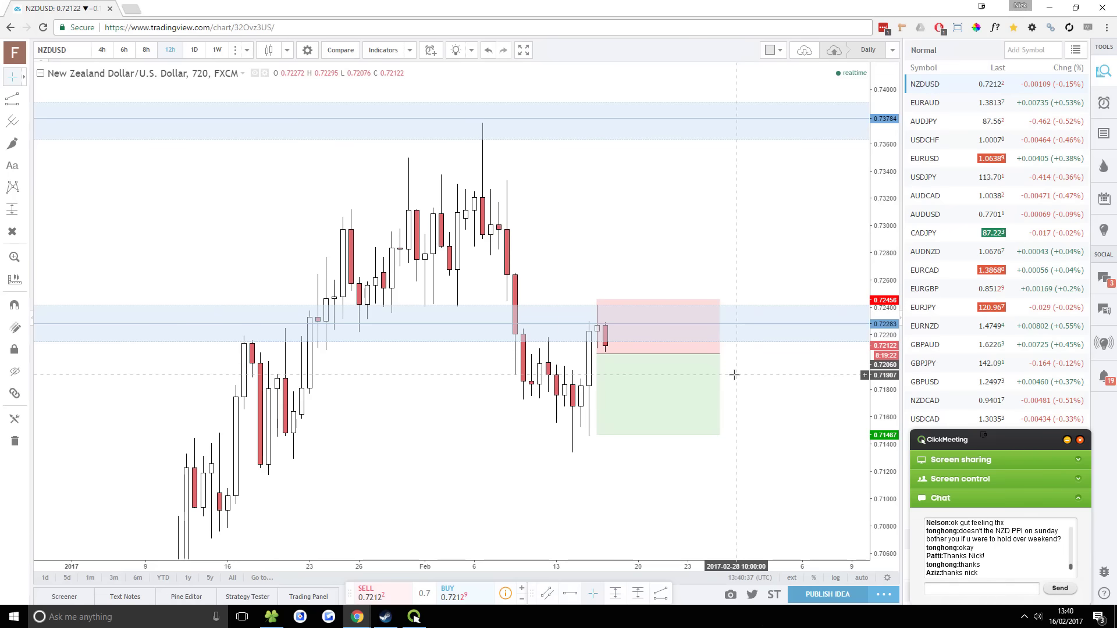
mouse_move(715, 369)
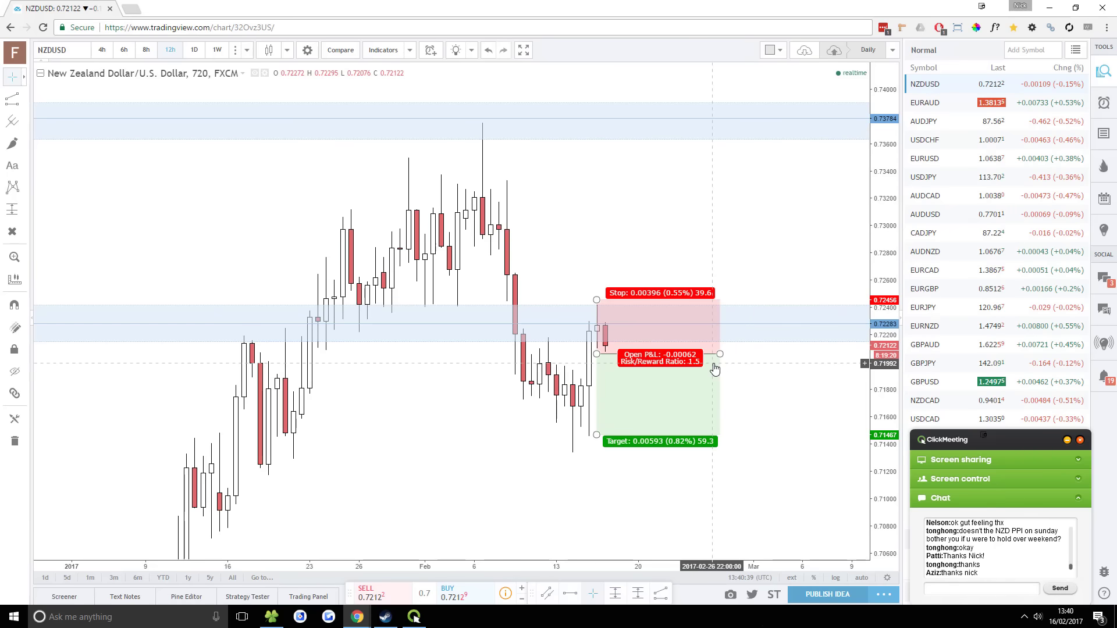